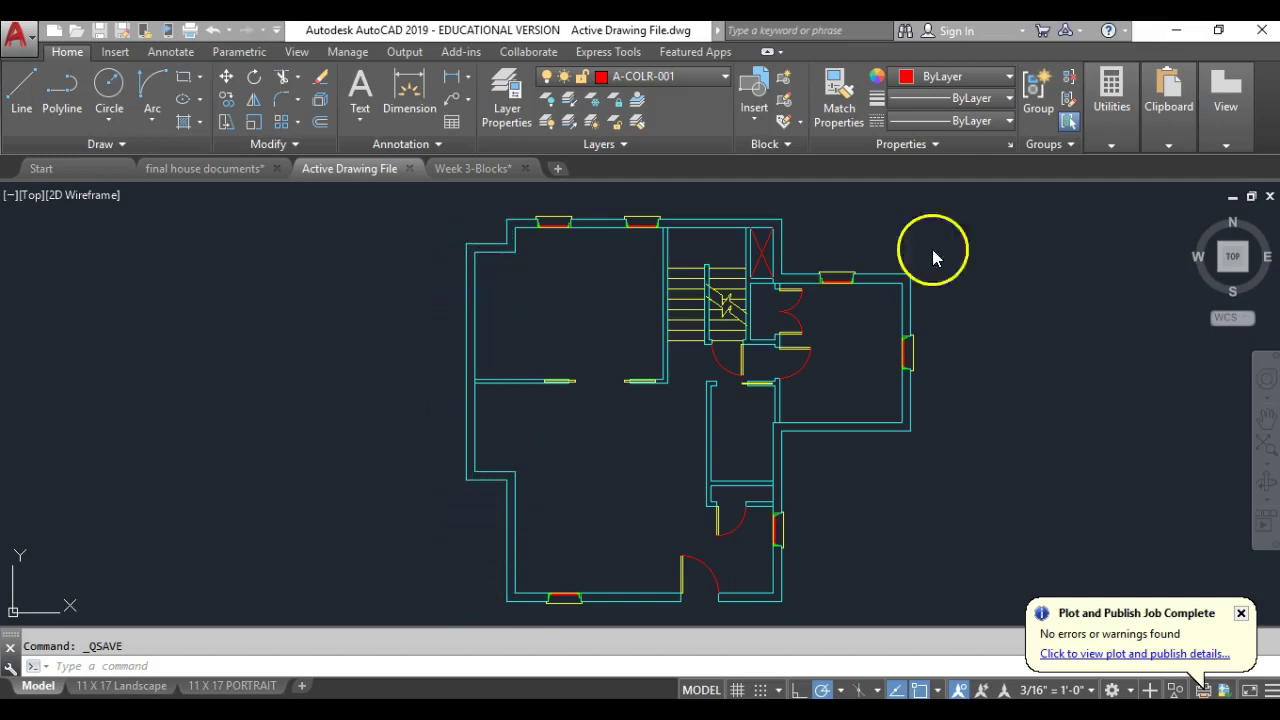
- Examine the first-floor plan PDF for the kitchen's west window position and look over the matching corner of the drawing
drag(1279, 115, 880, 41)
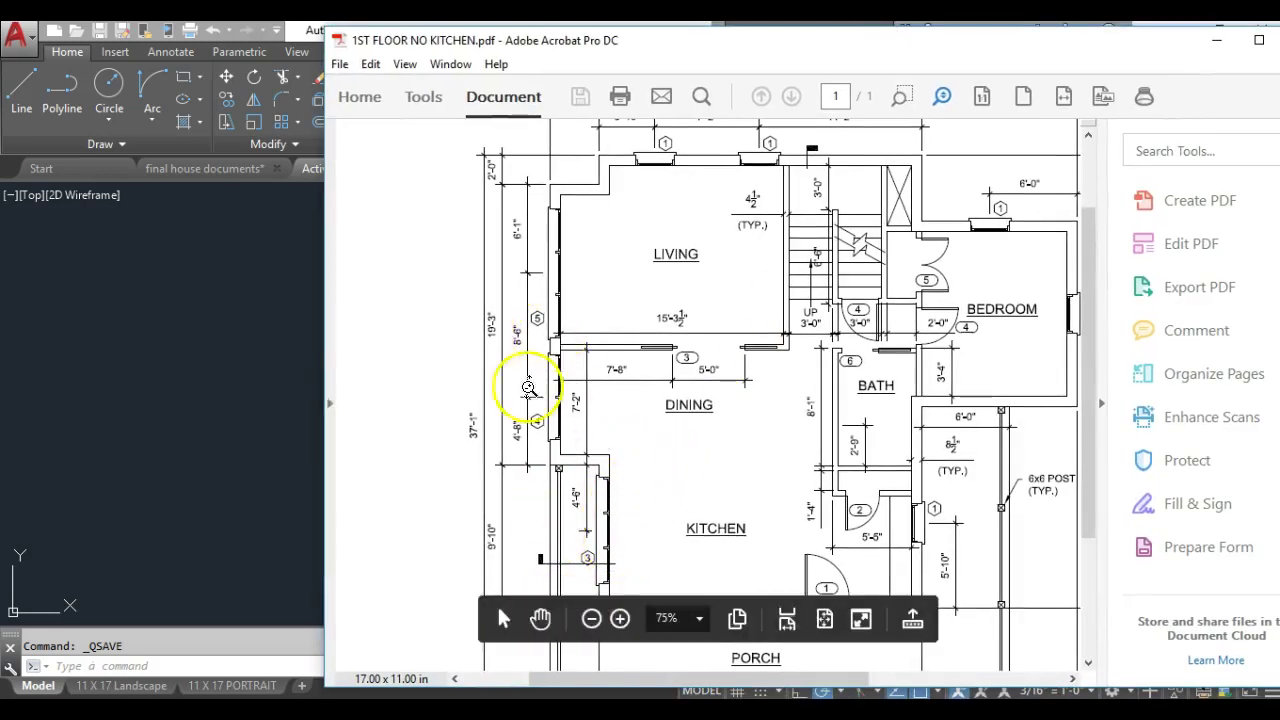
drag(610, 44, 1279, 40)
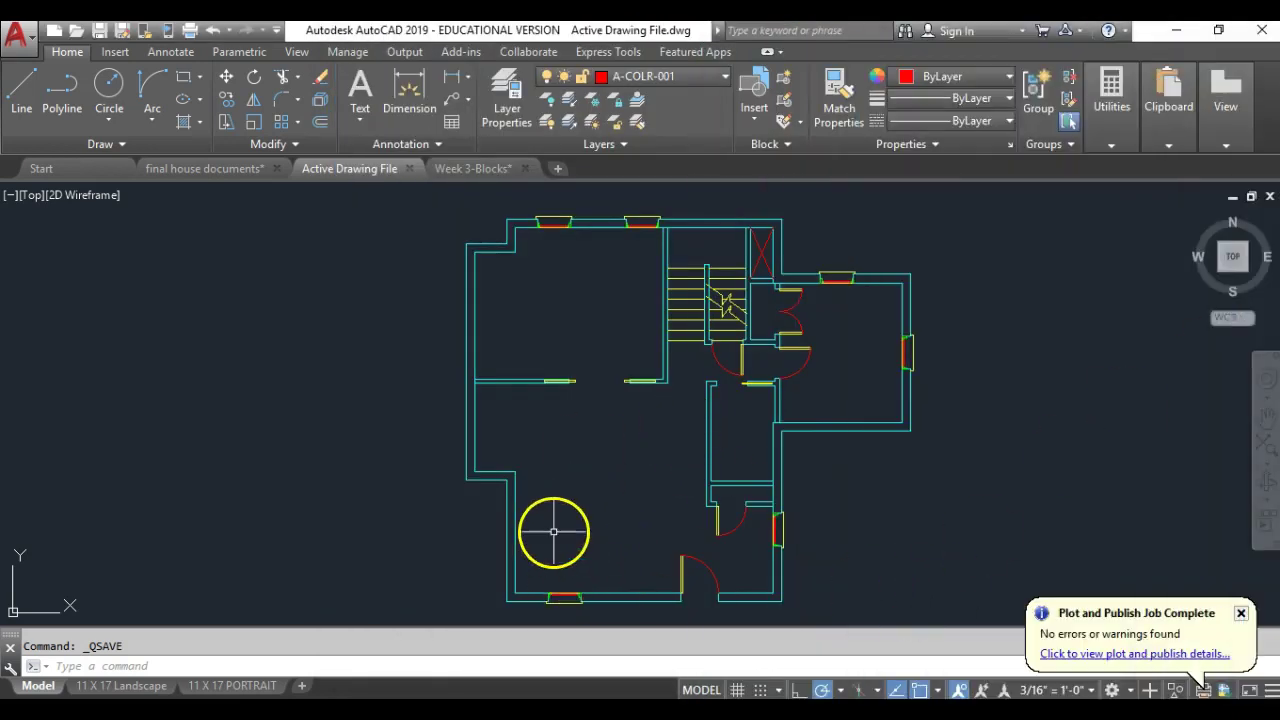
scroll(519, 592, up, 2)
scroll(521, 590, up, 2)
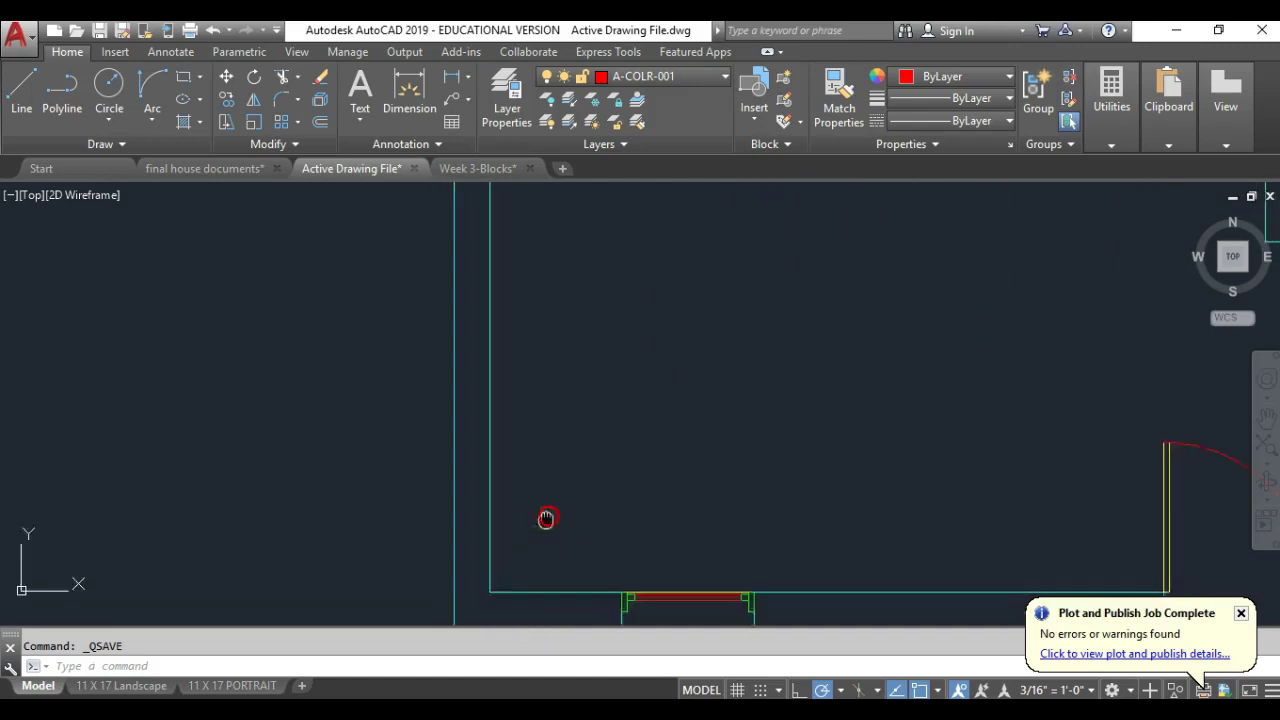
middle_drag(543, 529, 556, 498)
scroll(559, 476, down, 1)
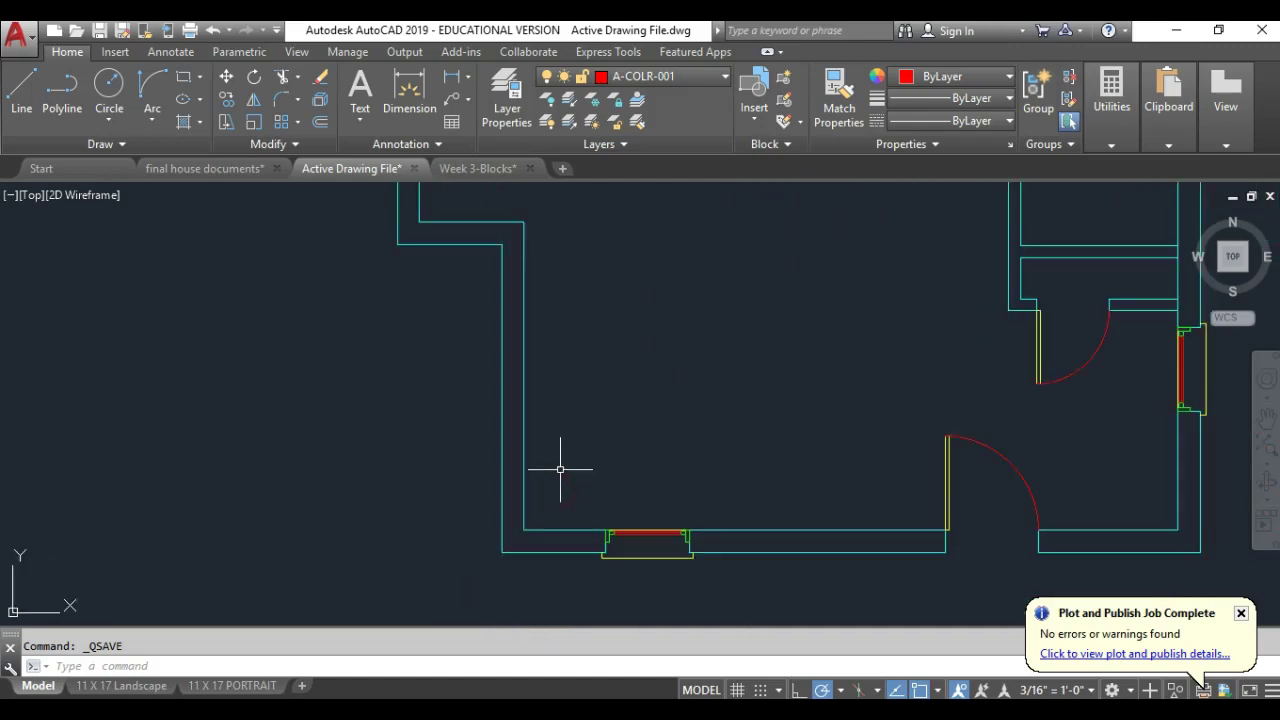
drag(1279, 125, 749, 37)
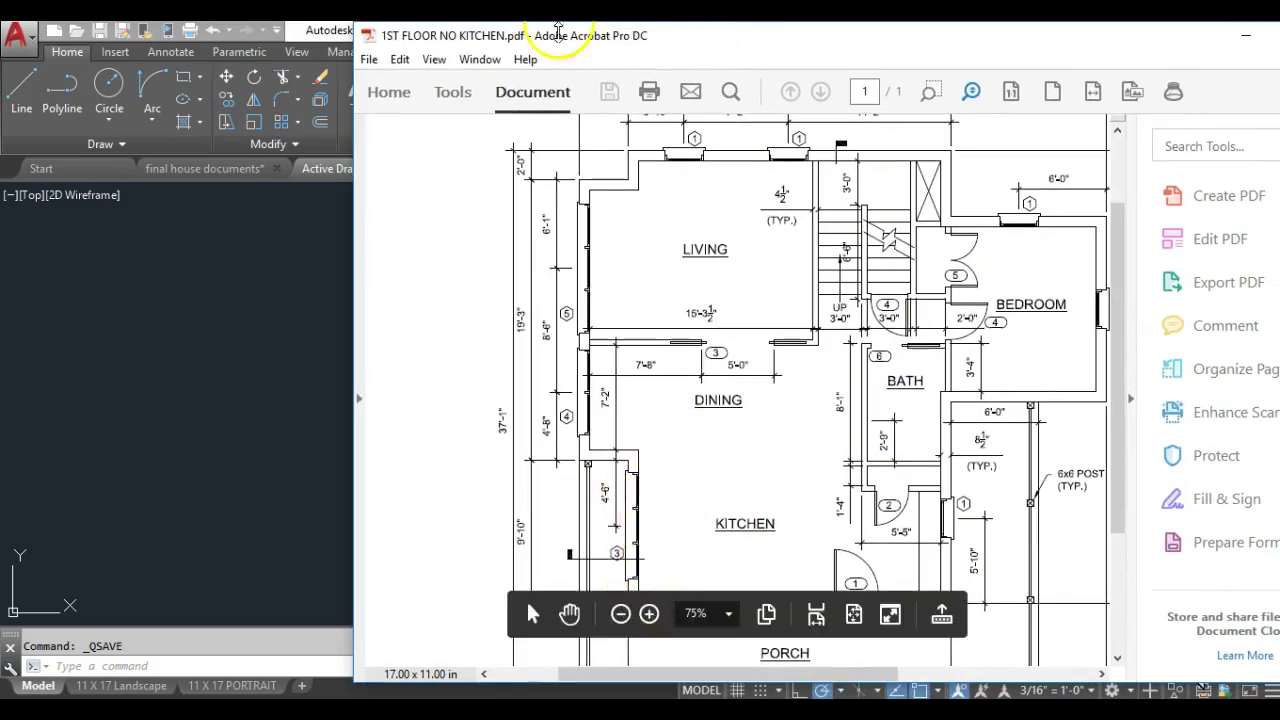
drag(600, 44, 1279, 76)
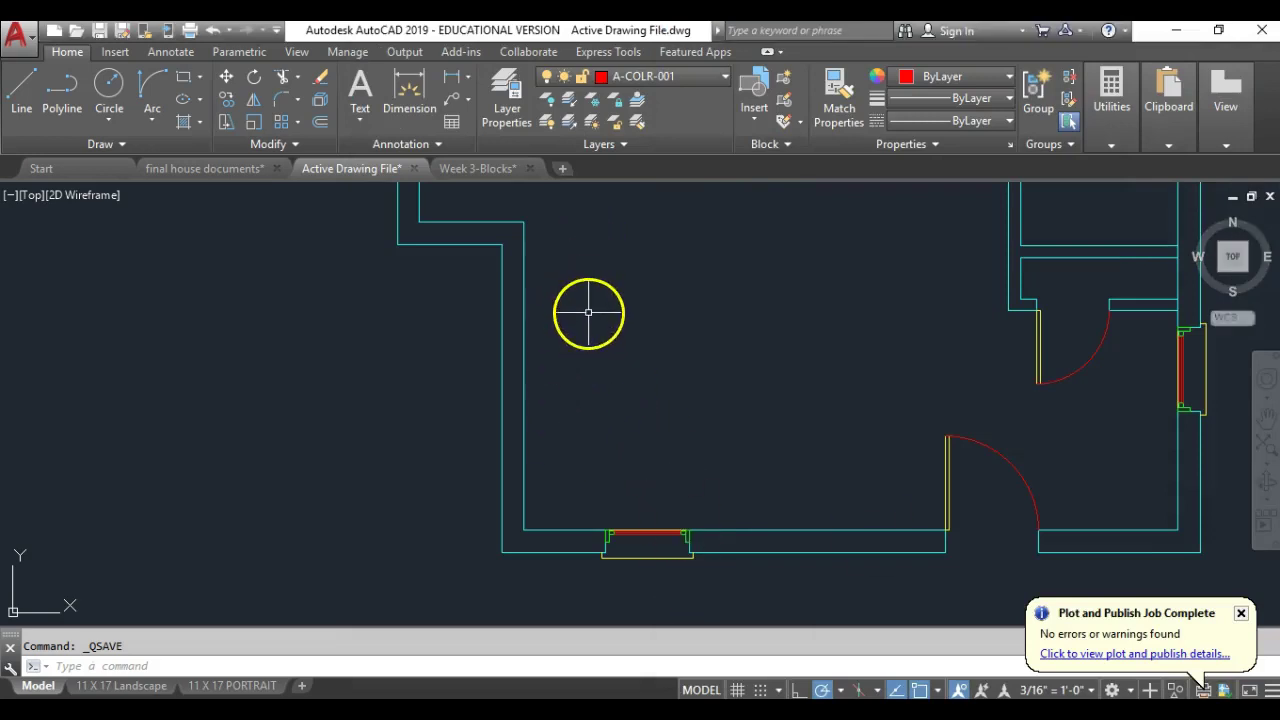
- Draw a short horizontal line across the thickness of the kitchen's west exterior wall
text(l)
key(Return)
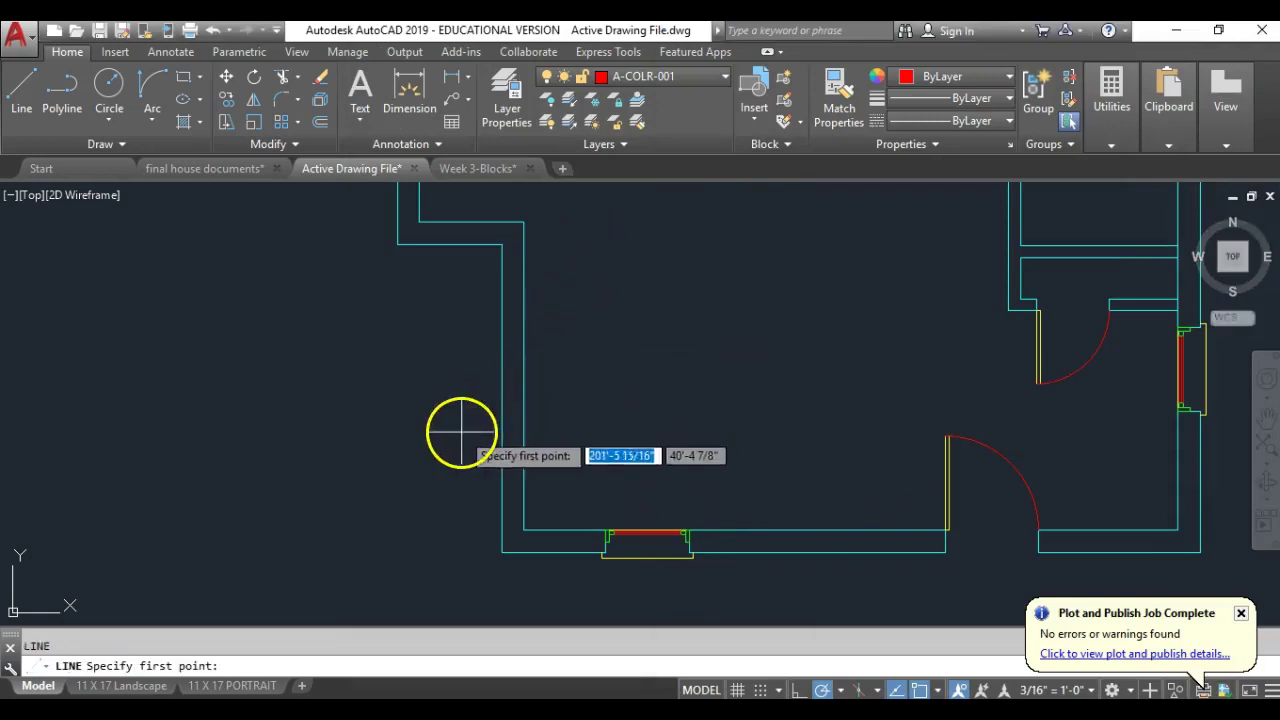
click(502, 379)
click(522, 377)
key(Return)
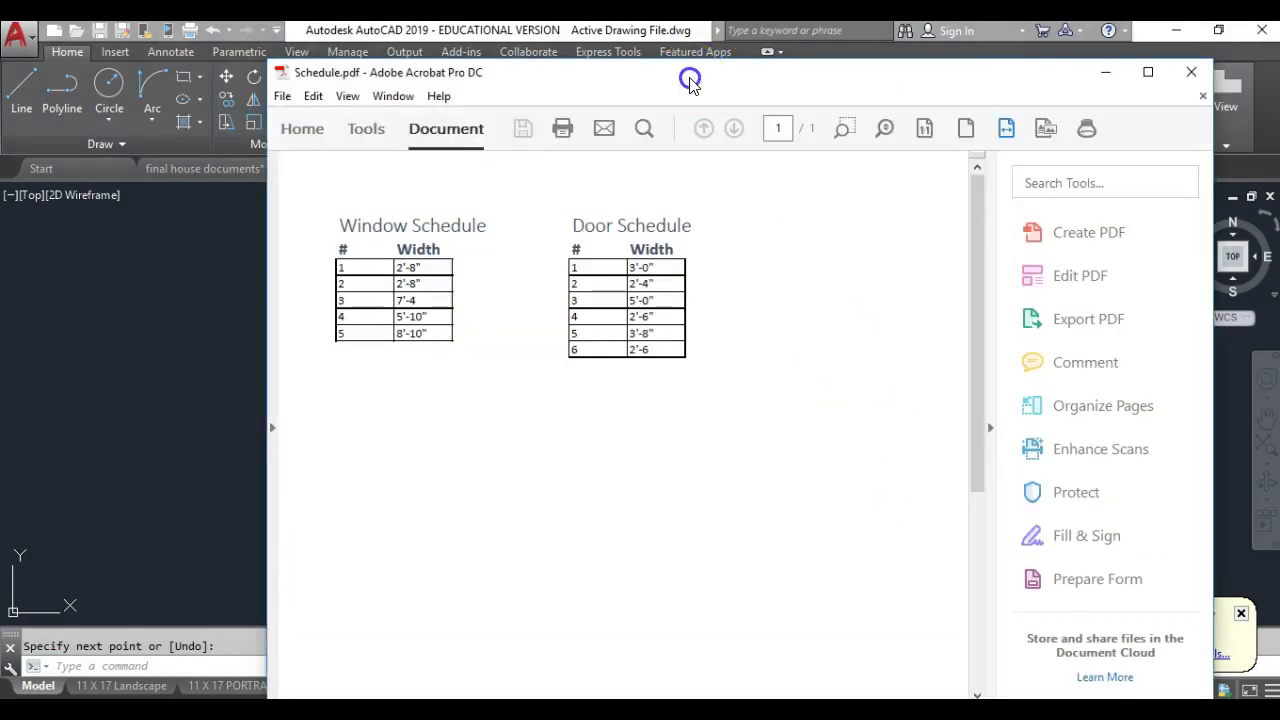
- Consult the window schedule for window 3 and offset the short wall-crossing line 7'-4" downward
drag(690, 79, 1279, 92)
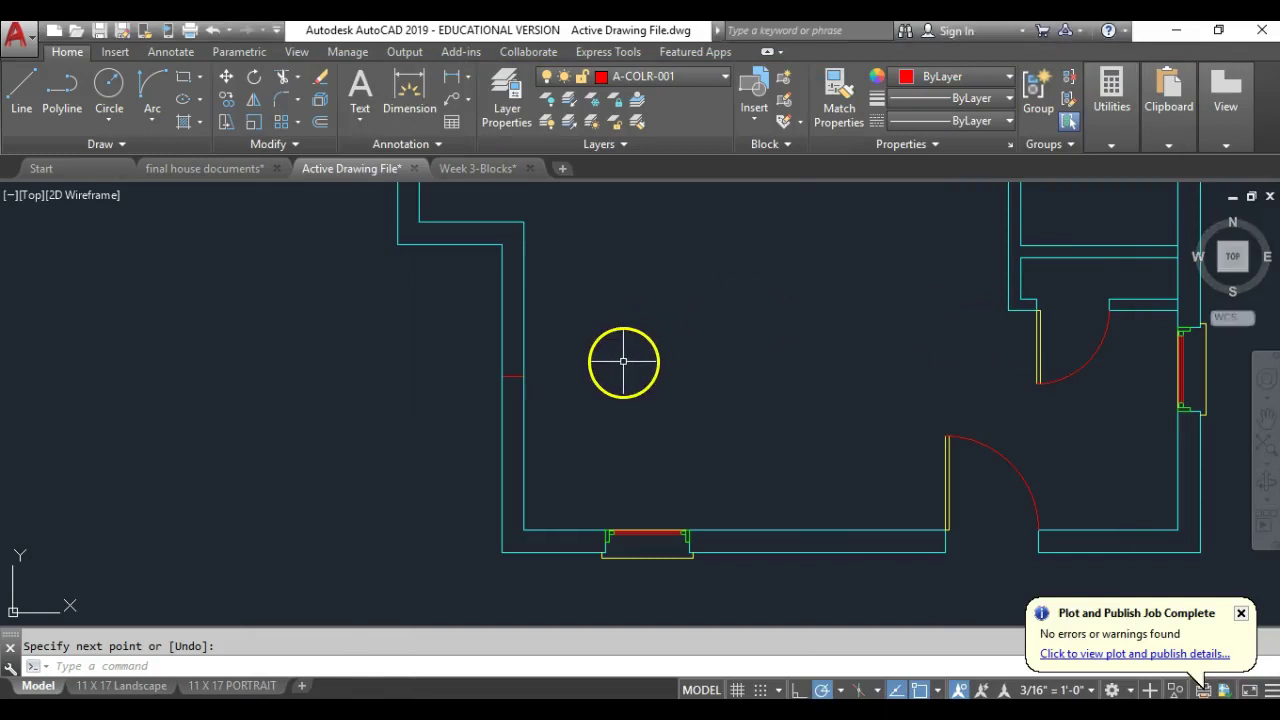
text(o)
key(Return)
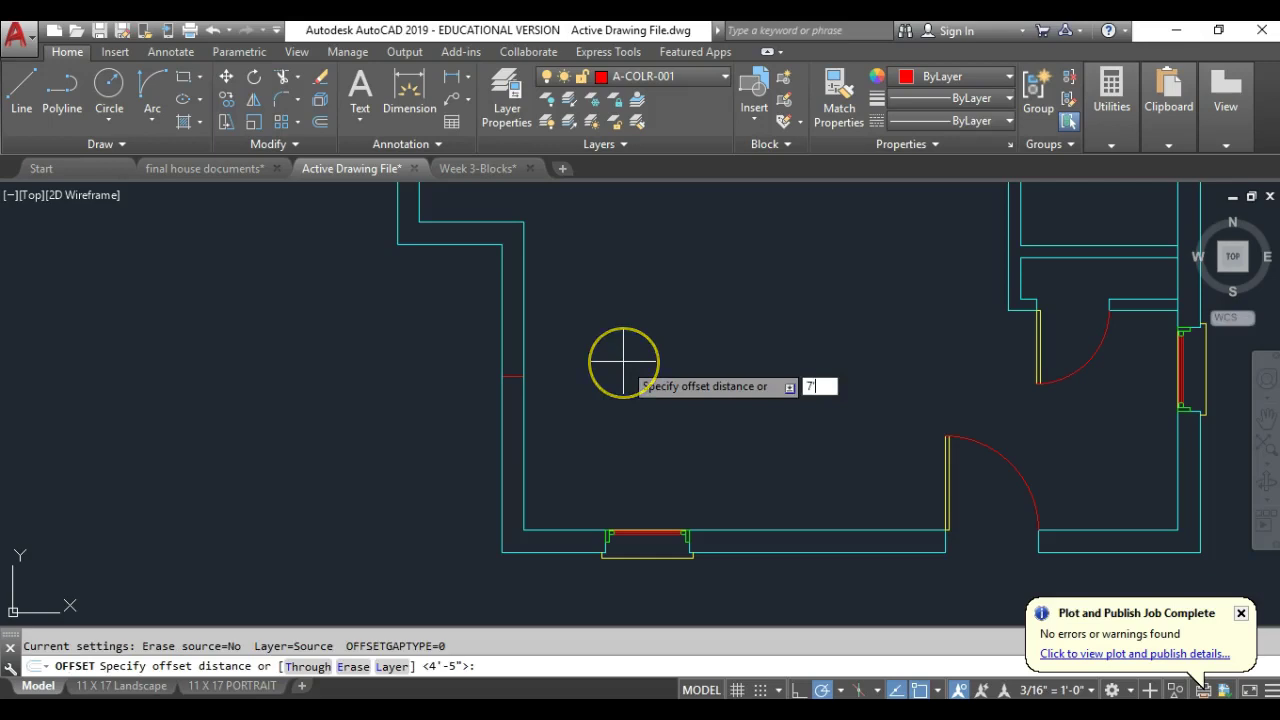
text(7'4)
key(Return)
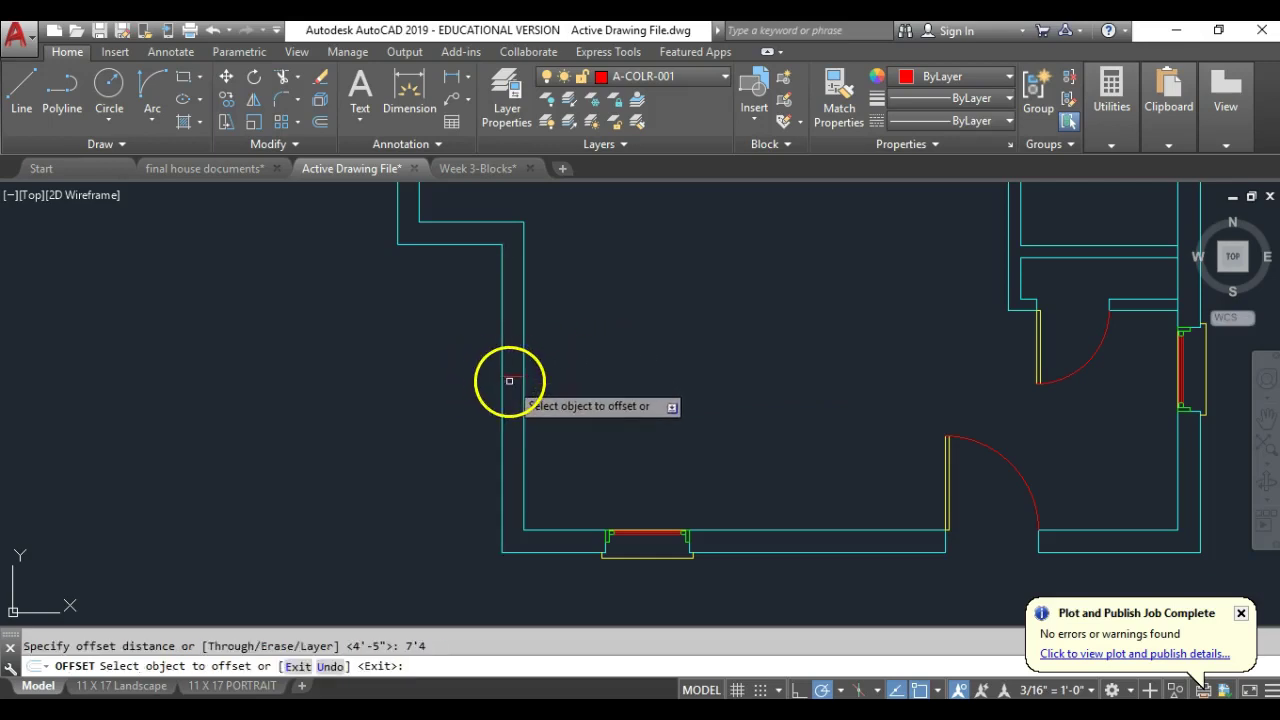
click(509, 377)
click(410, 504)
key(Return)
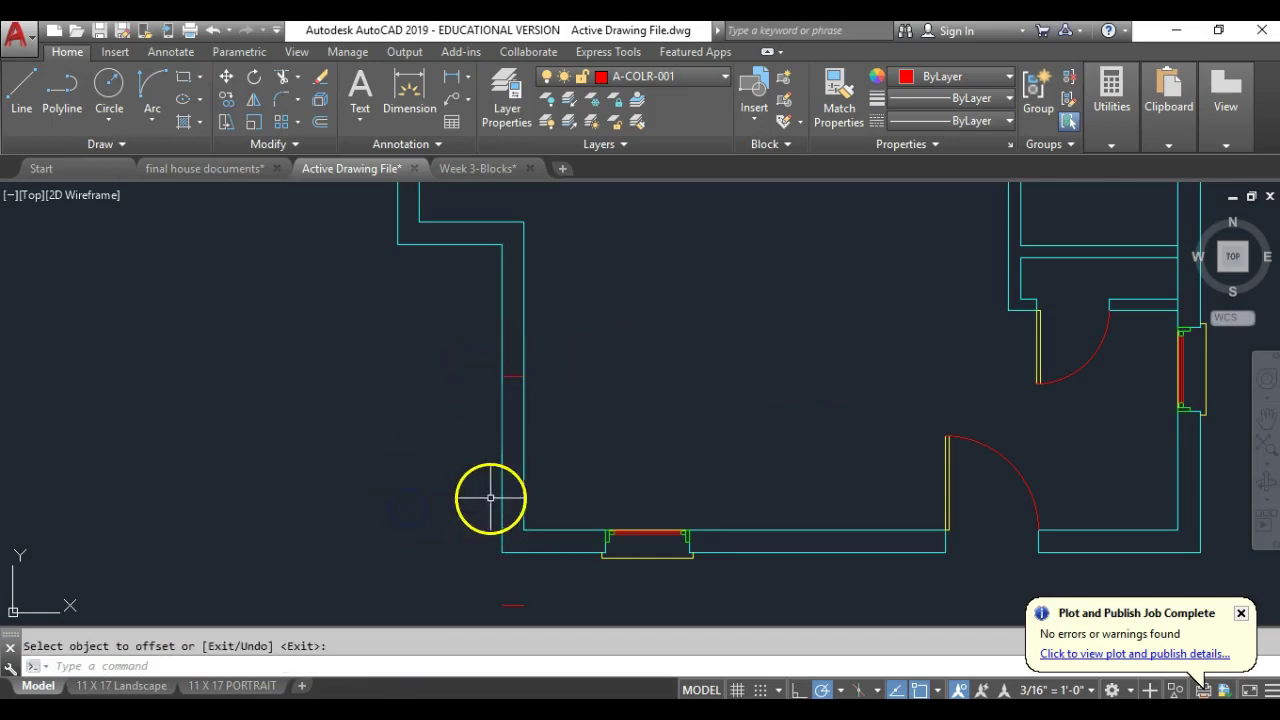
- Draw a vertical line connecting the midpoints of the two short jamb lines
mouse_move(520, 504)
middle_down()
mouse_move(551, 391)
mouse_move(556, 408)
middle_up()
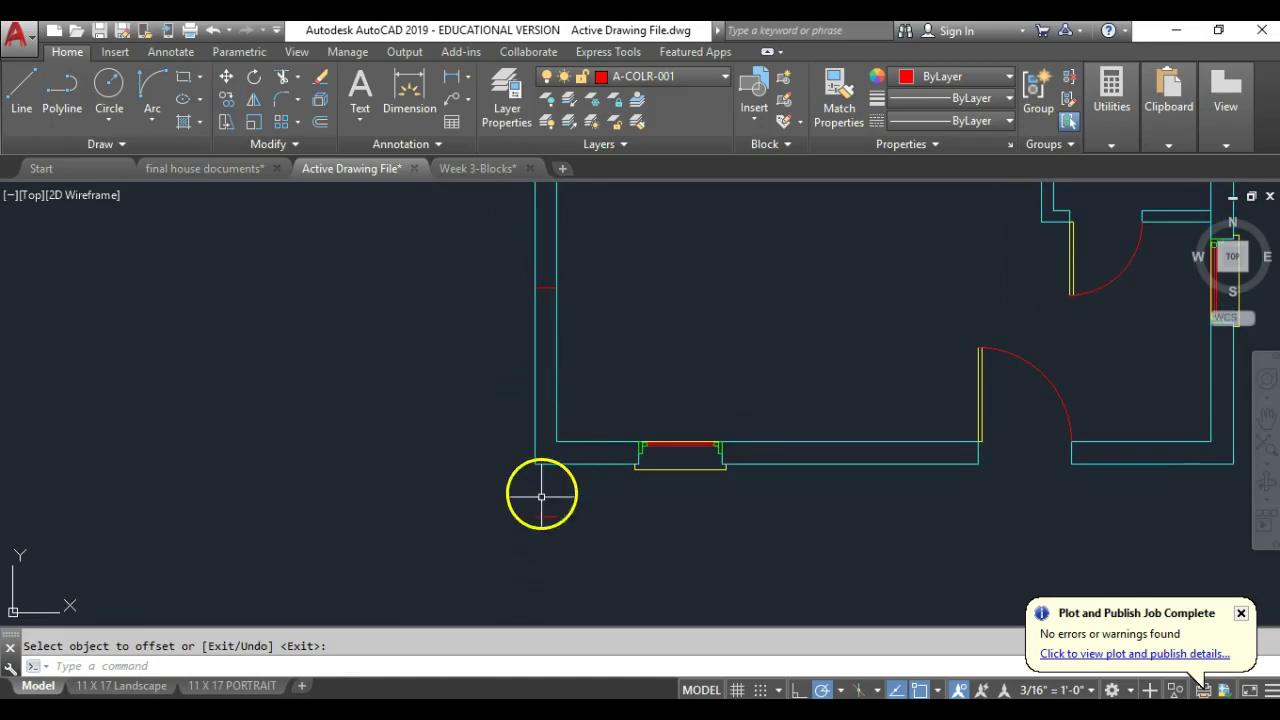
text(l)
key(Return)
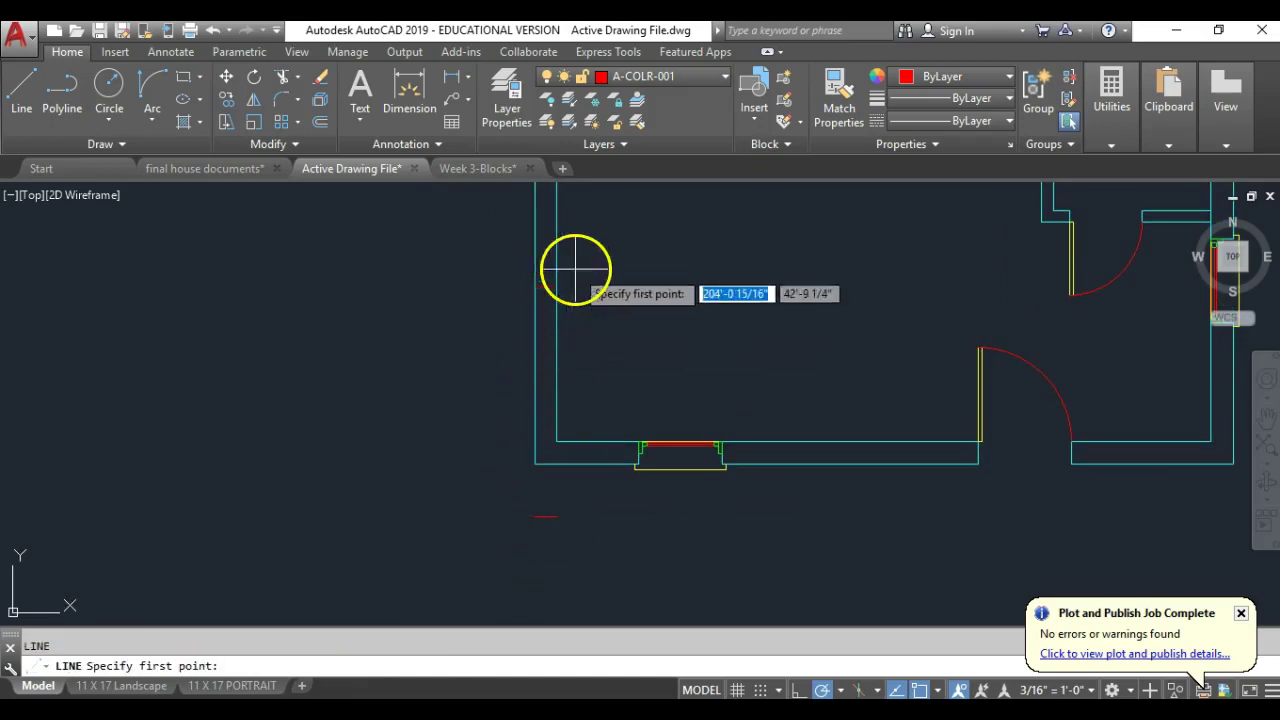
click(549, 279)
click(545, 512)
key(Return)
- Move both jamb lines and their connecting line straight up, from the connecting line's midpoint to its original upper endpoint
scroll(467, 424, down, 2)
middle_drag(475, 384, 477, 414)
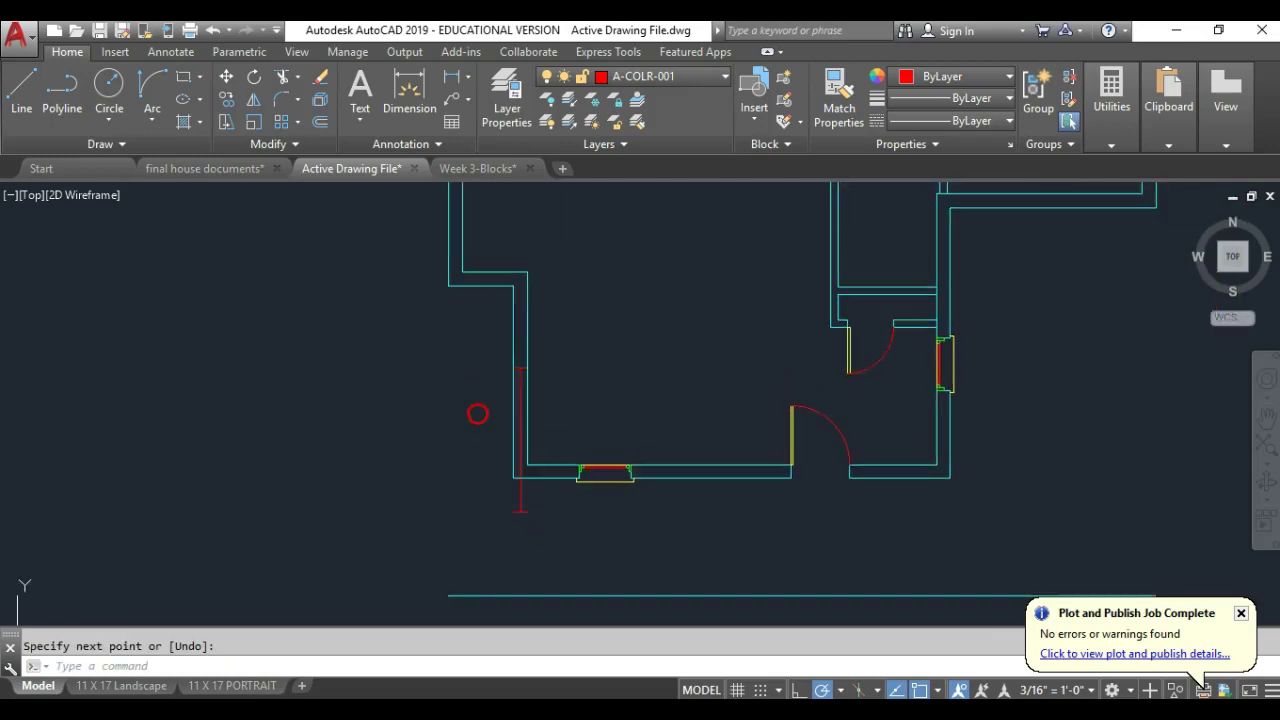
scroll(477, 418, up, 2)
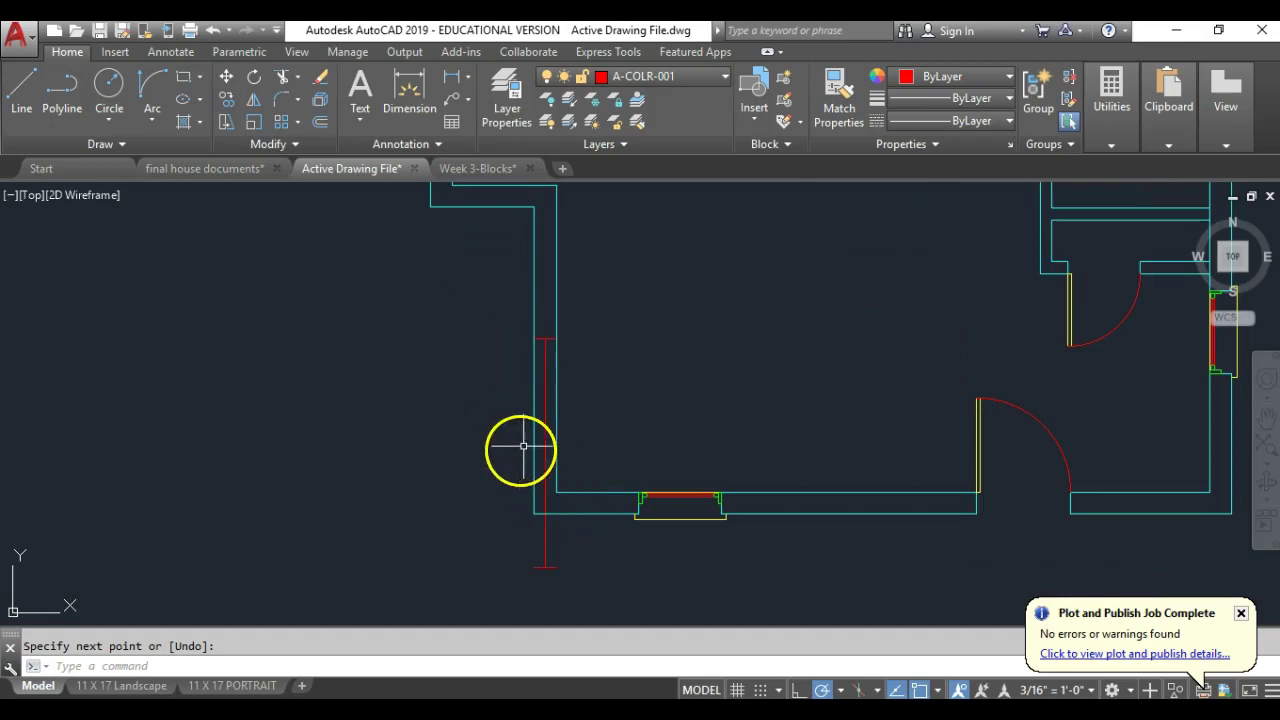
click(550, 338)
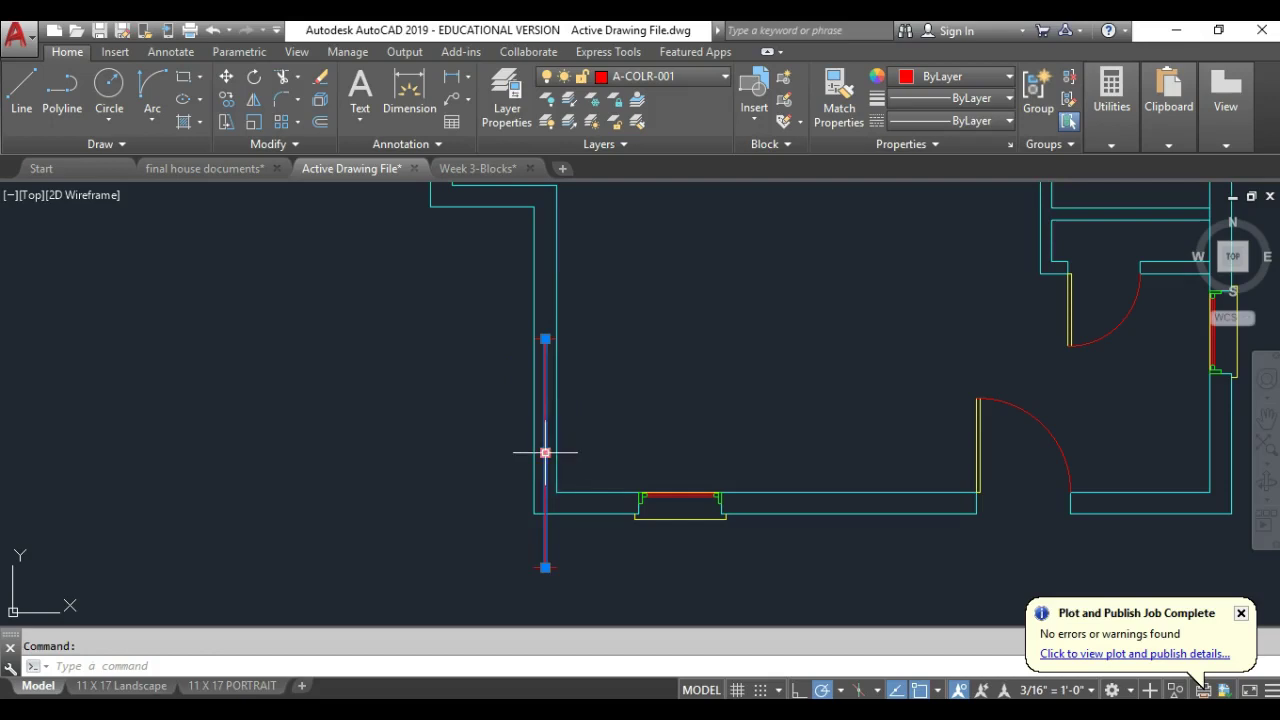
click(224, 85)
click(509, 320)
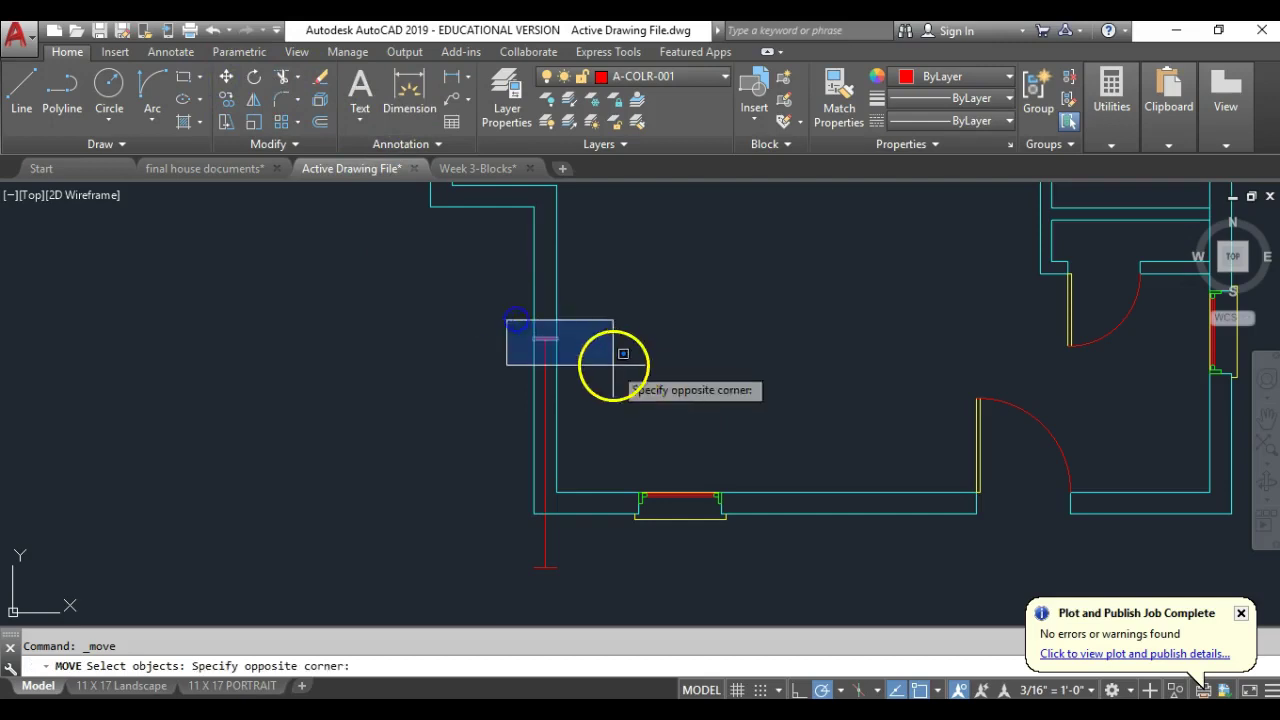
click(614, 368)
click(545, 397)
click(522, 552)
click(586, 600)
key(Return)
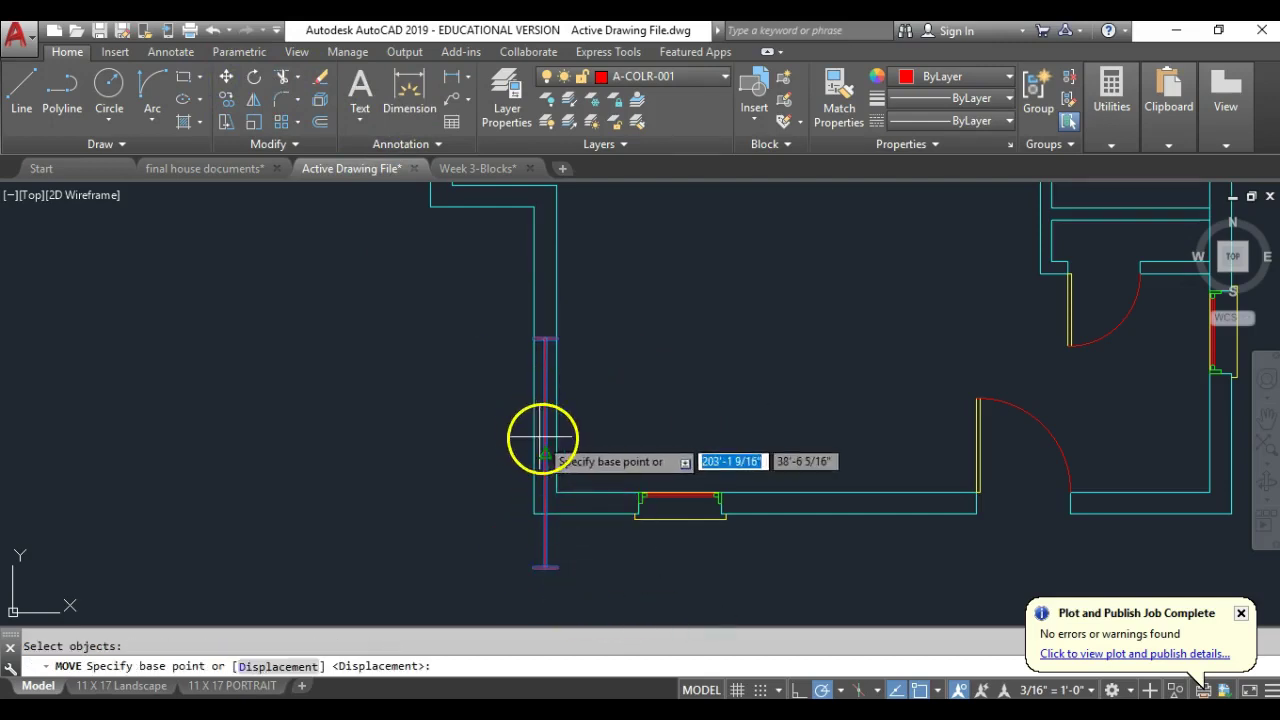
click(545, 456)
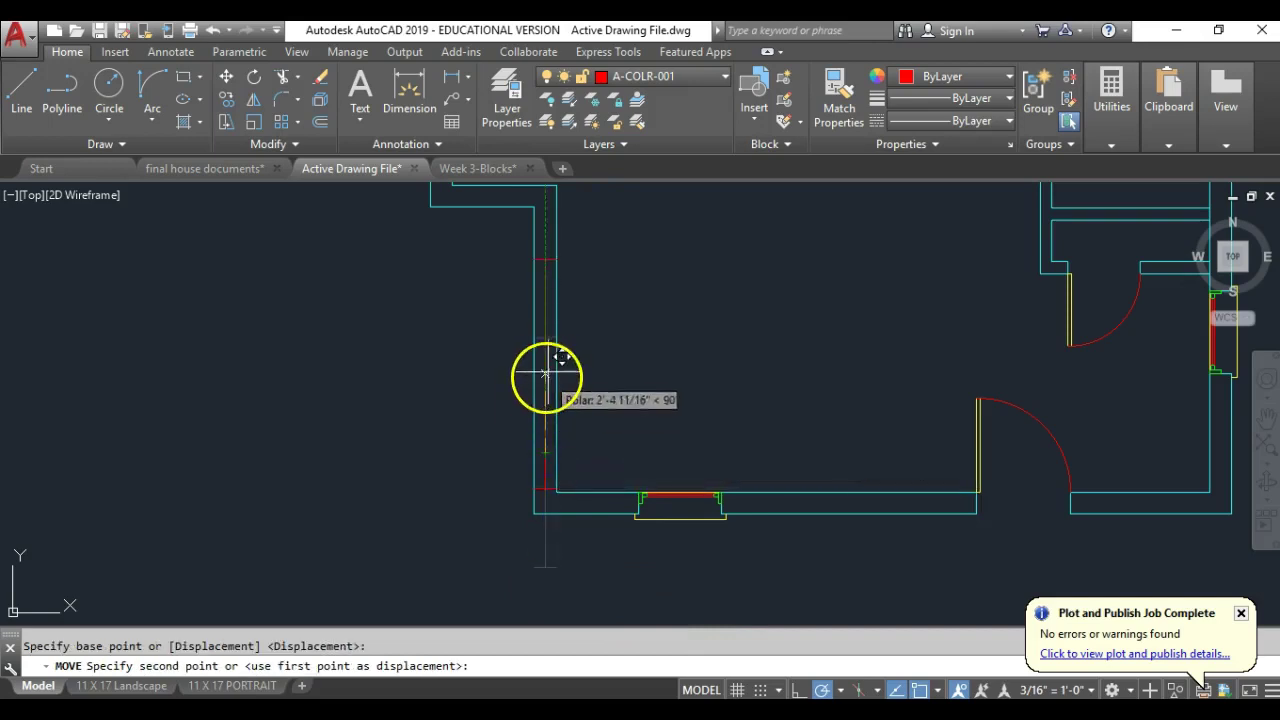
click(549, 324)
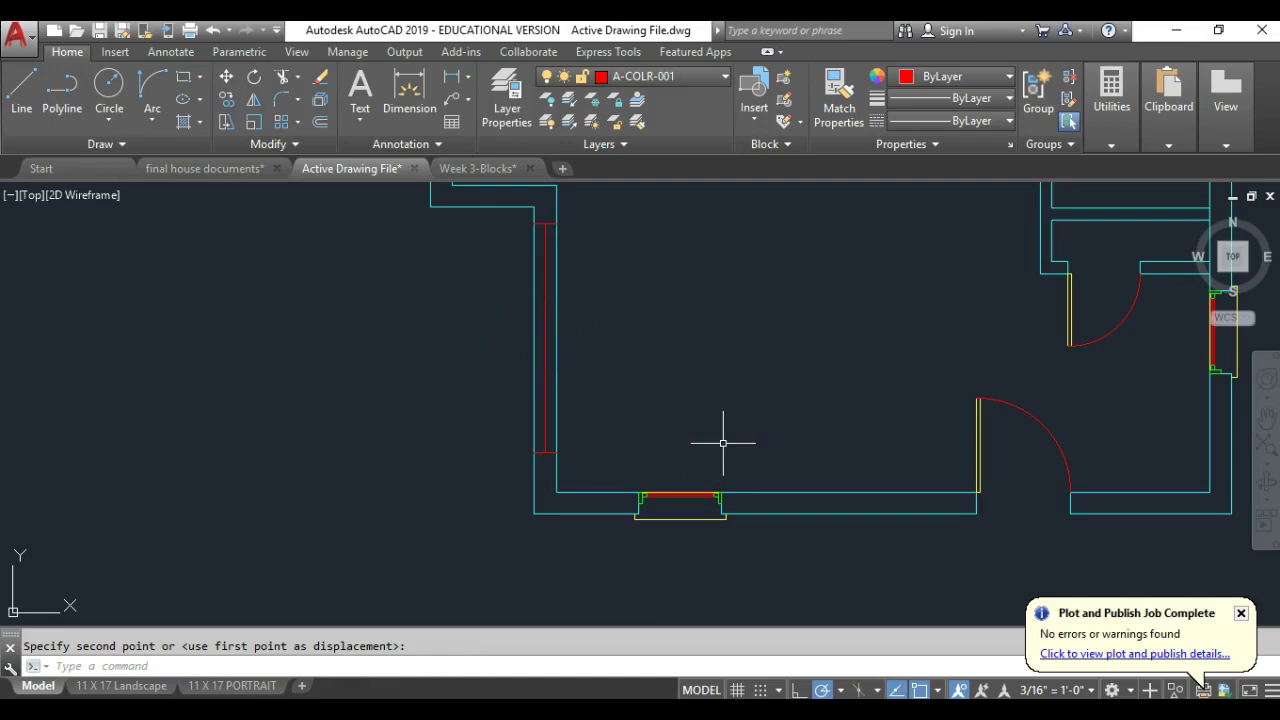
- Trim both kitchen west wall lines between the two jamb lines to open the window gap
click(283, 78)
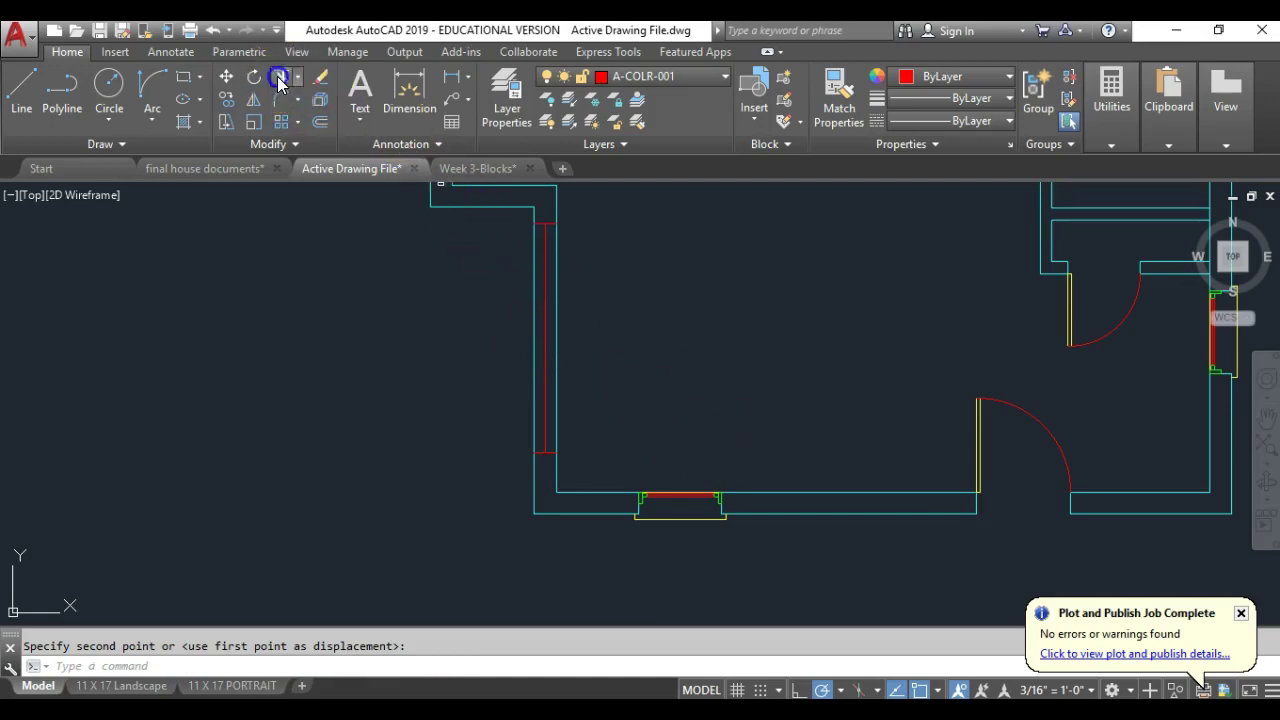
key(Return)
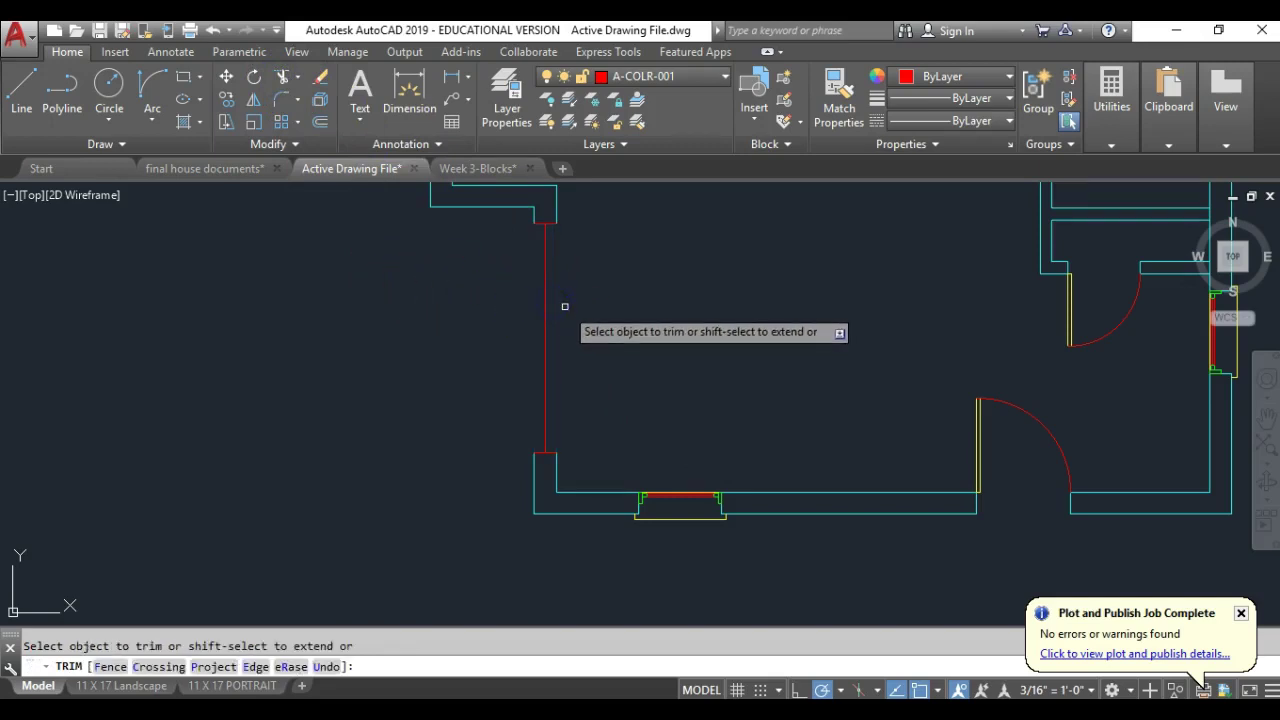
key(Return)
- Match the properties of both jamb lines to the adjacent wall line
text(ma)
key(Return)
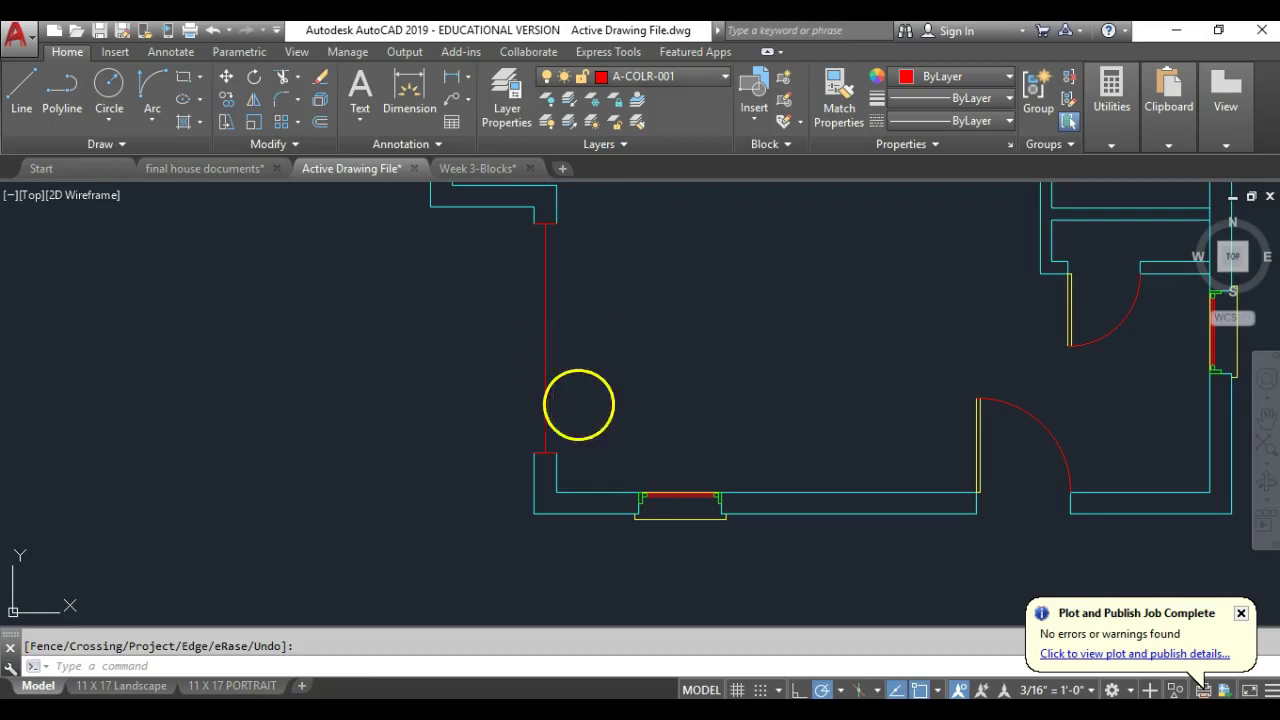
click(558, 474)
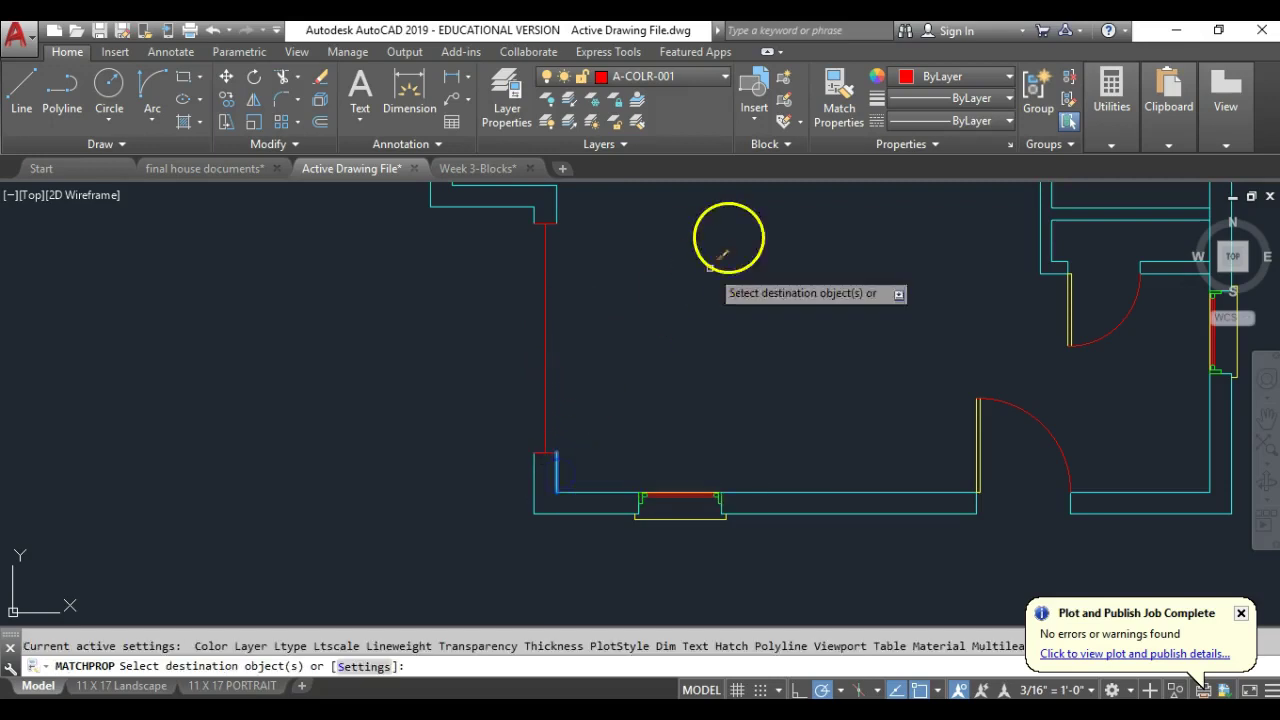
click(830, 98)
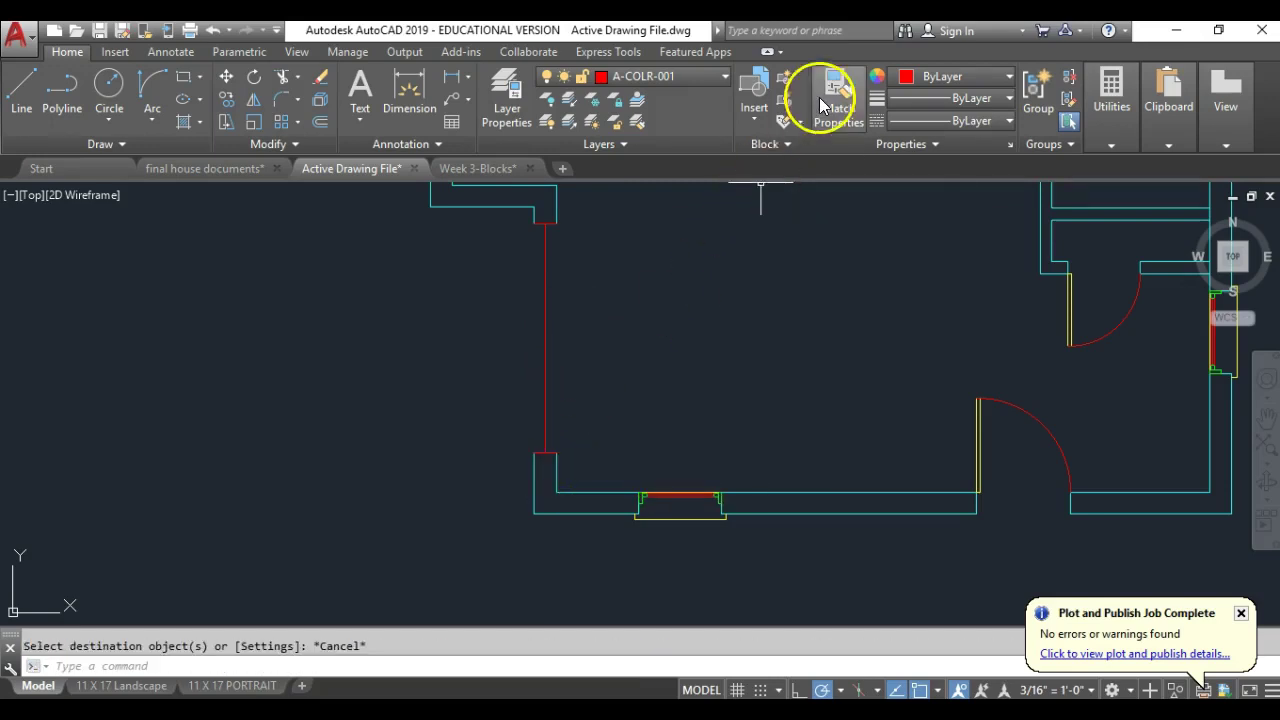
click(548, 478)
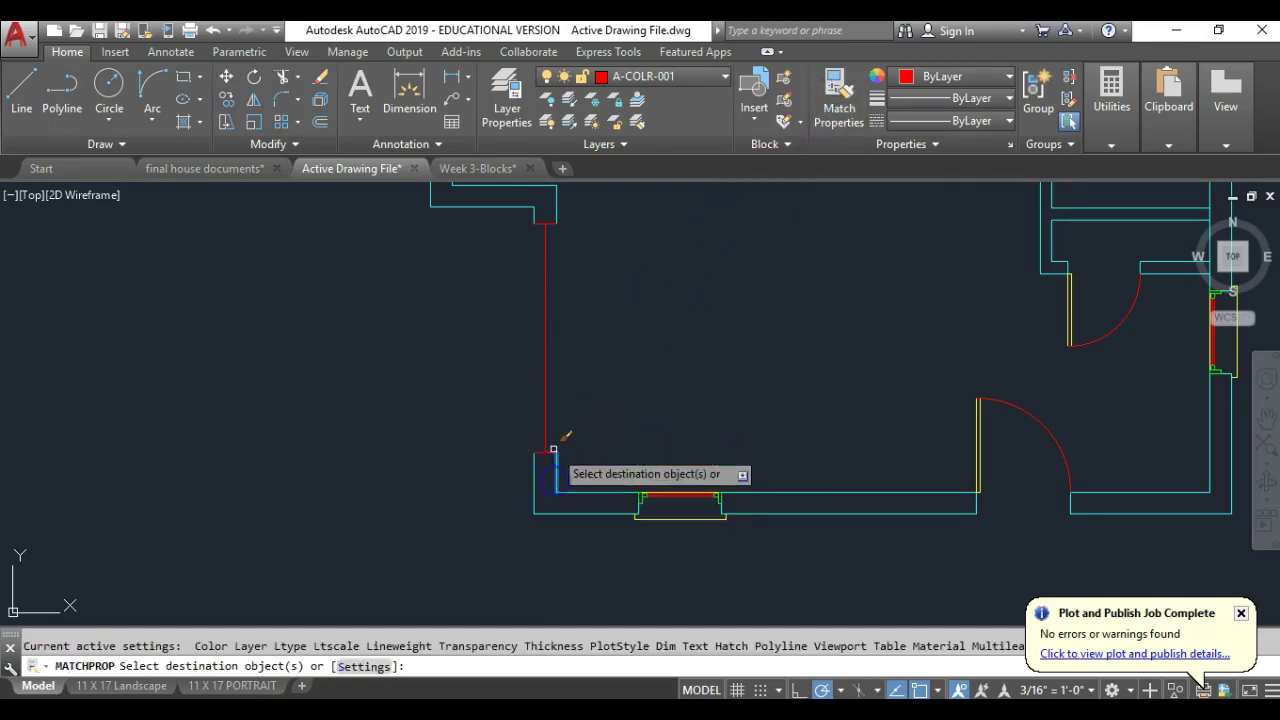
click(515, 205)
click(580, 235)
key(Return)
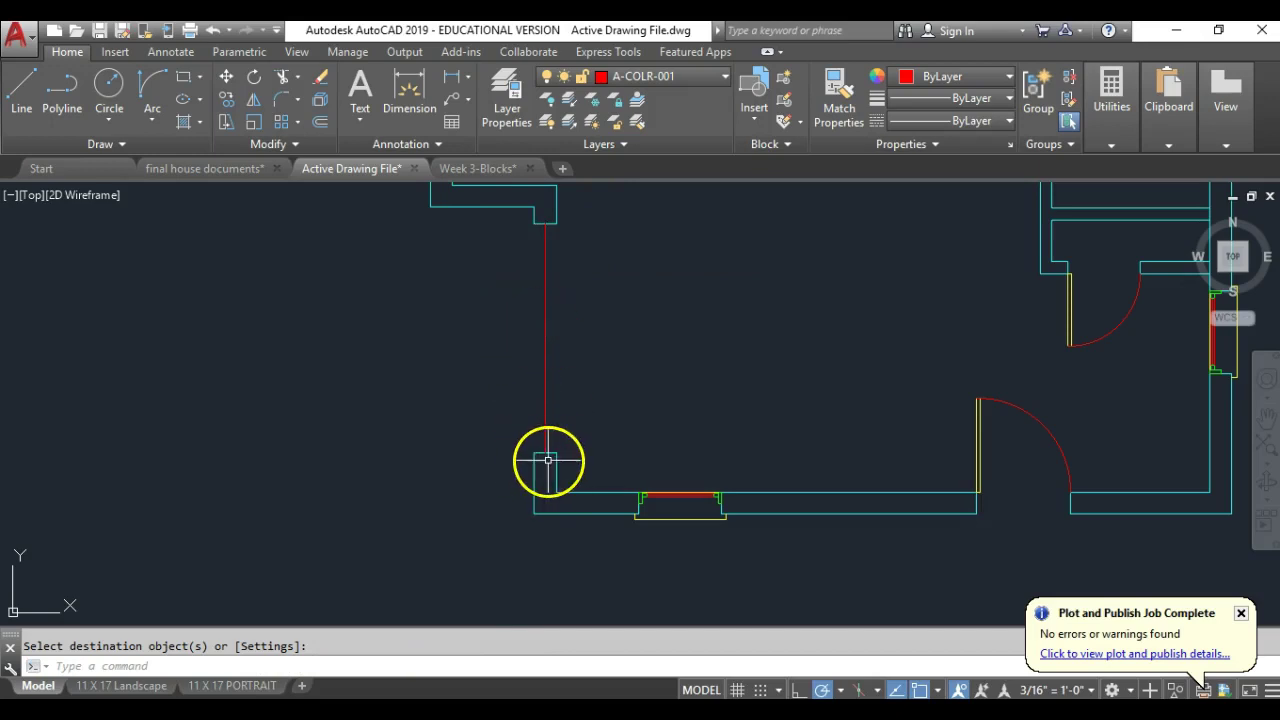
- Offset the outer horizontal wall line at the dining room's southwest corner 4'-8" upward
middle_drag(496, 333, 525, 381)
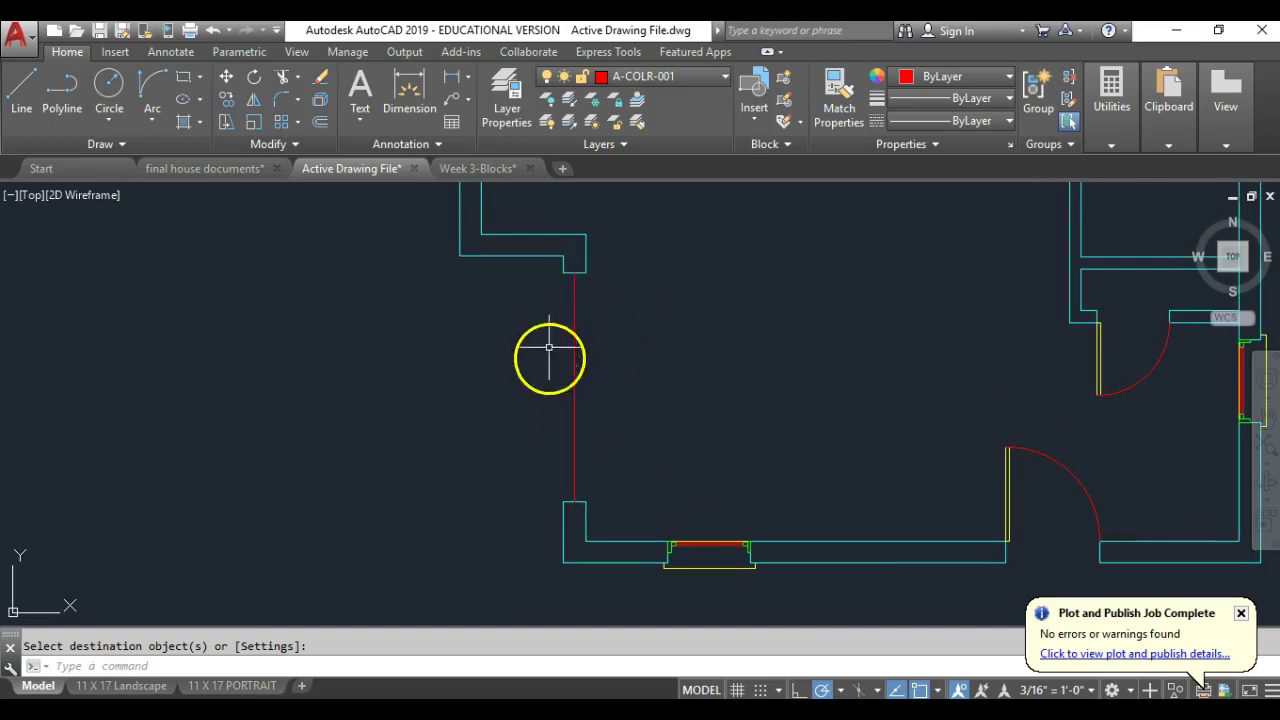
mouse_move(507, 270)
middle_down()
mouse_move(514, 243)
mouse_move(571, 394)
mouse_move(580, 526)
middle_up()
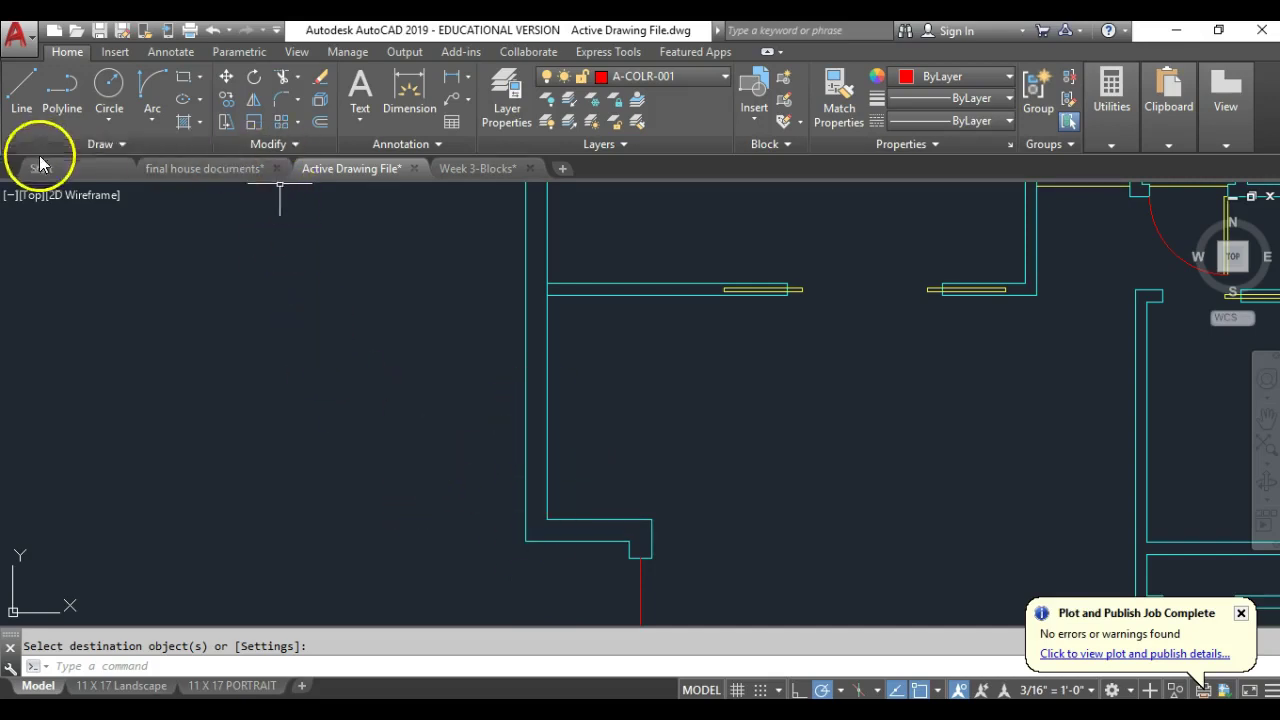
click(314, 121)
text(4'-)
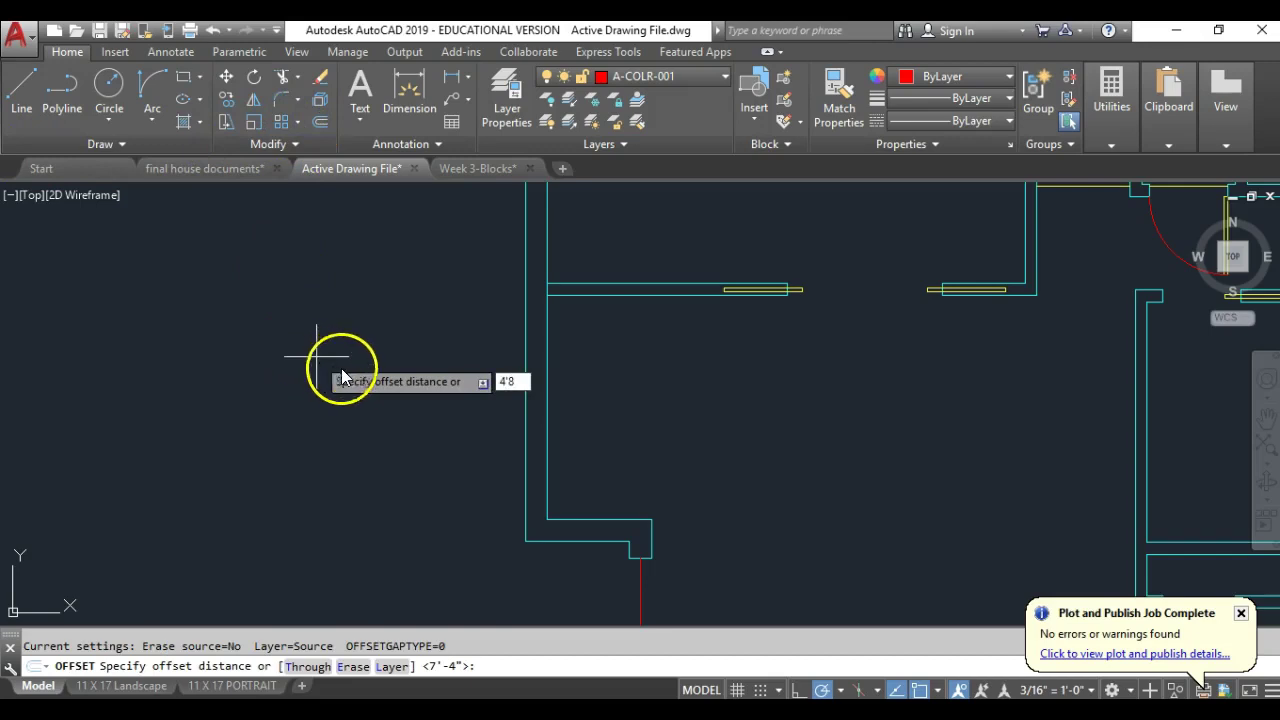
text(8)
key(Return)
click(591, 541)
click(592, 455)
key(Return)
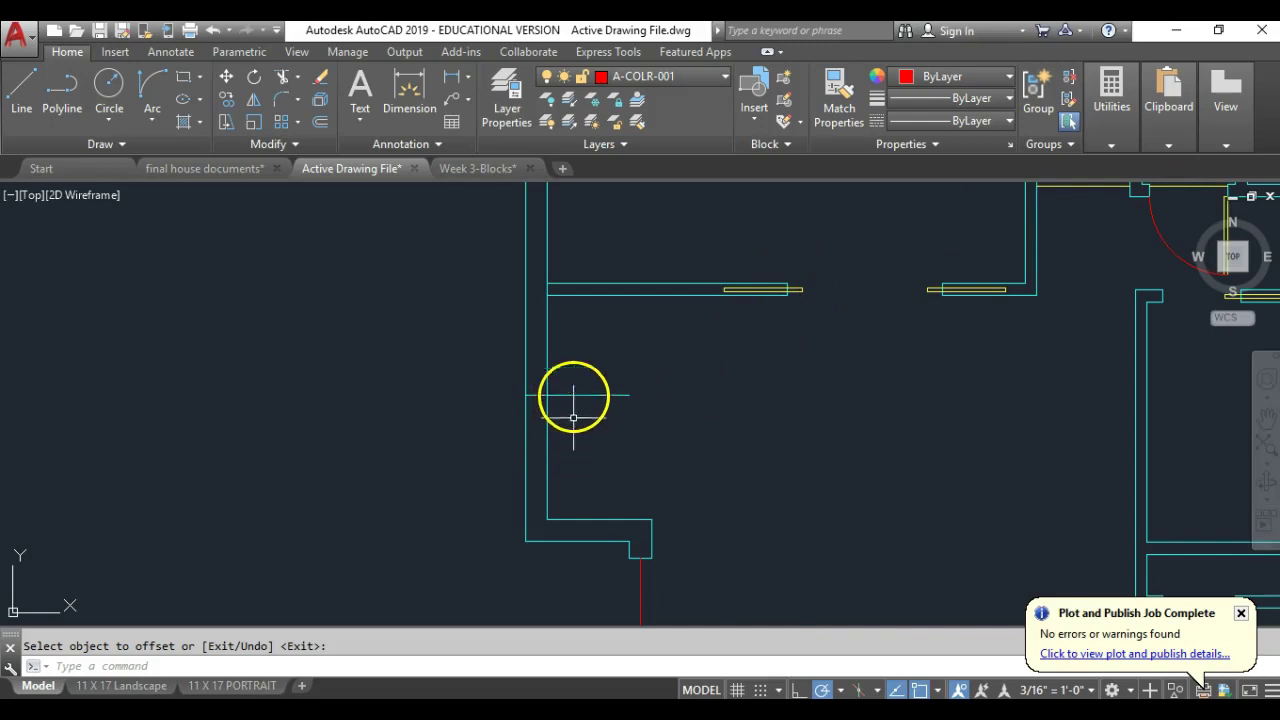
- Try offsetting the new horizontal guide line 5'-10" downward, and undo that offset
click(316, 121)
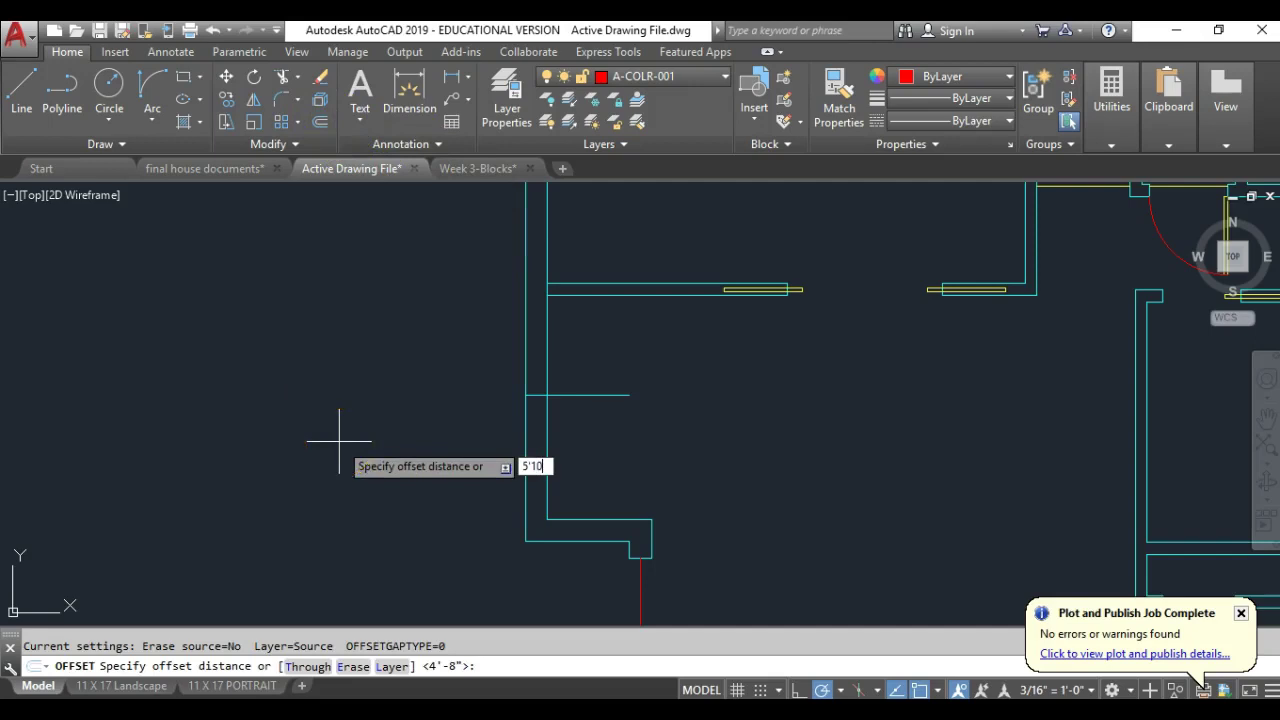
text(5'10)
key(Return)
click(600, 395)
click(603, 478)
key(Return)
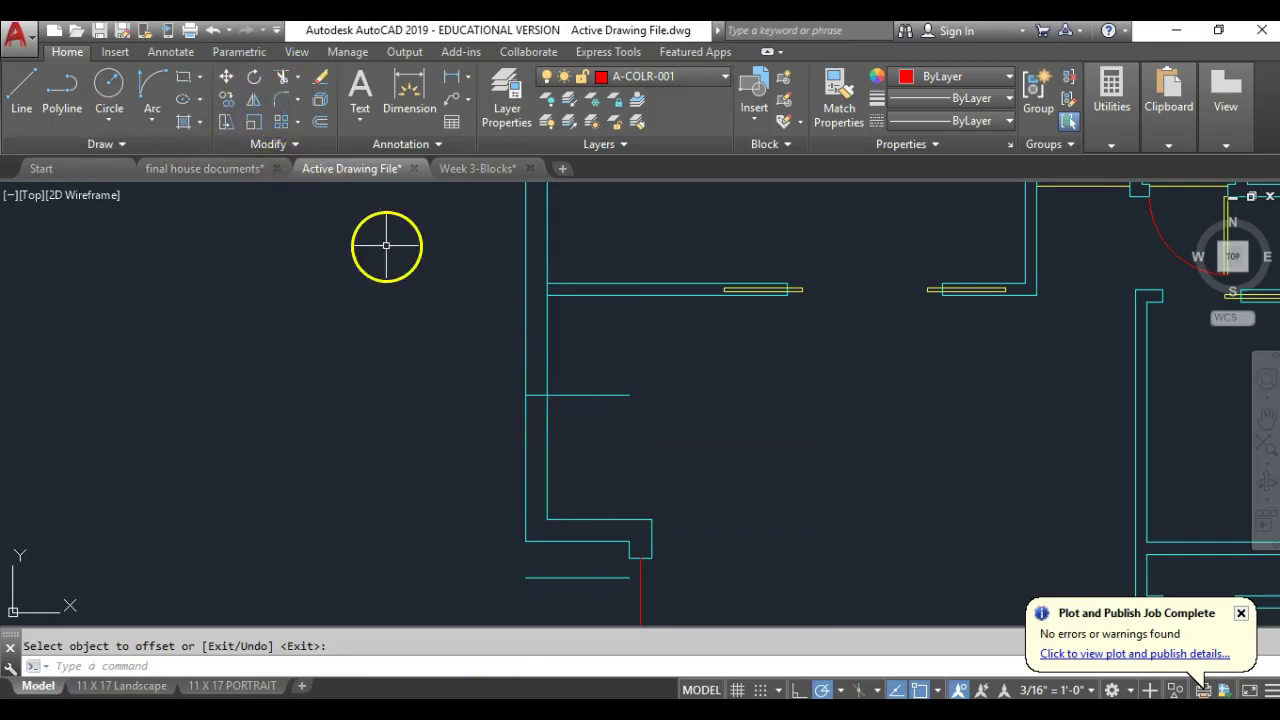
click(215, 31)
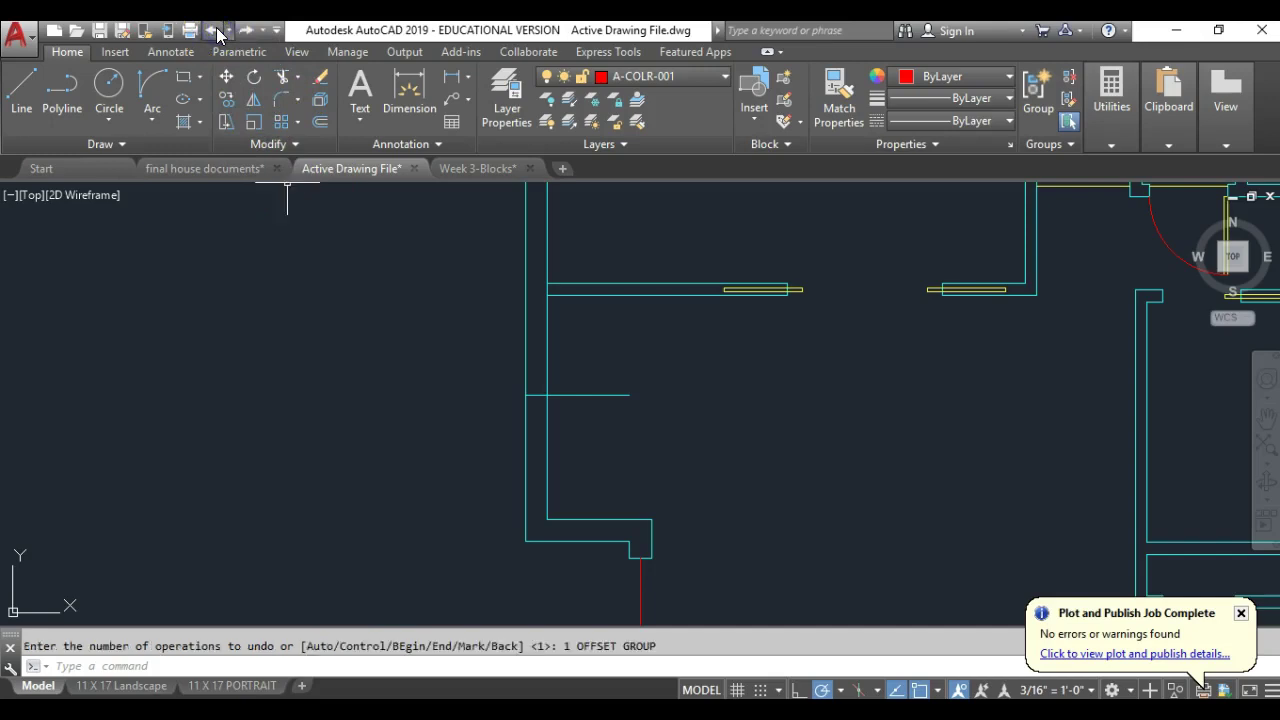
- Trim the horizontal guide line in the dining room's west wall so it spans only the wall thickness
click(283, 77)
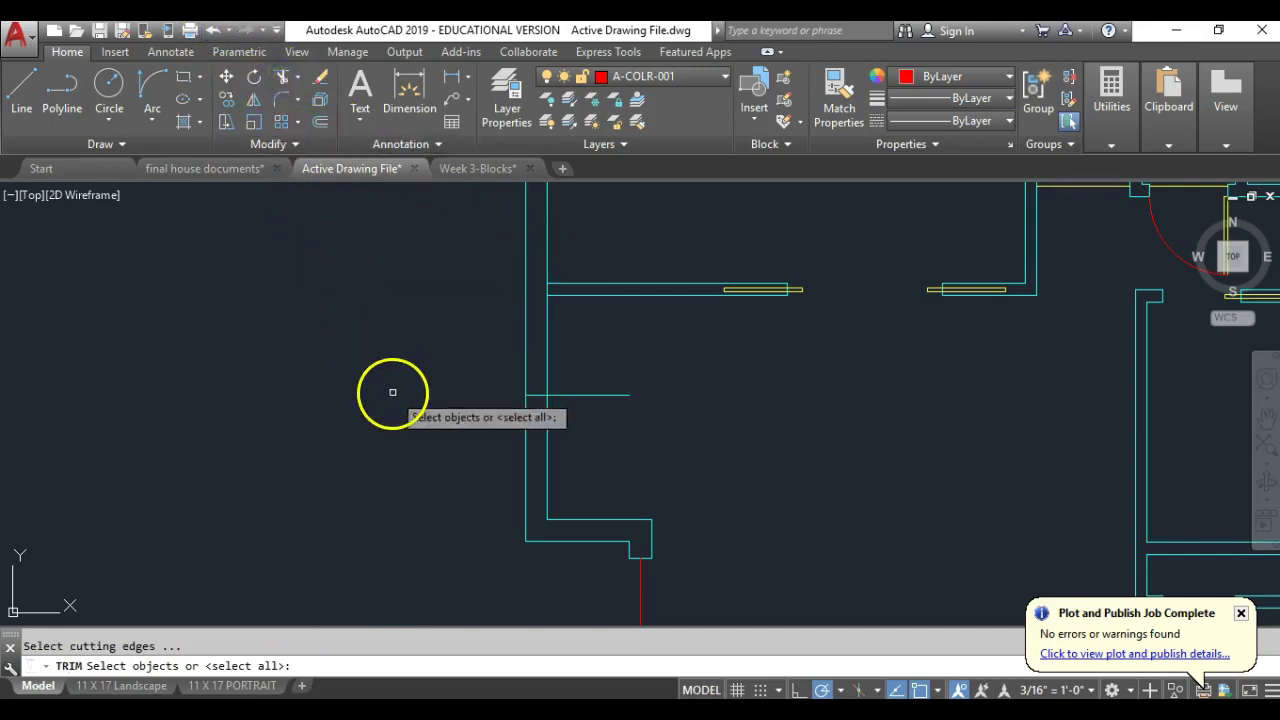
key(Return)
click(582, 393)
click(577, 414)
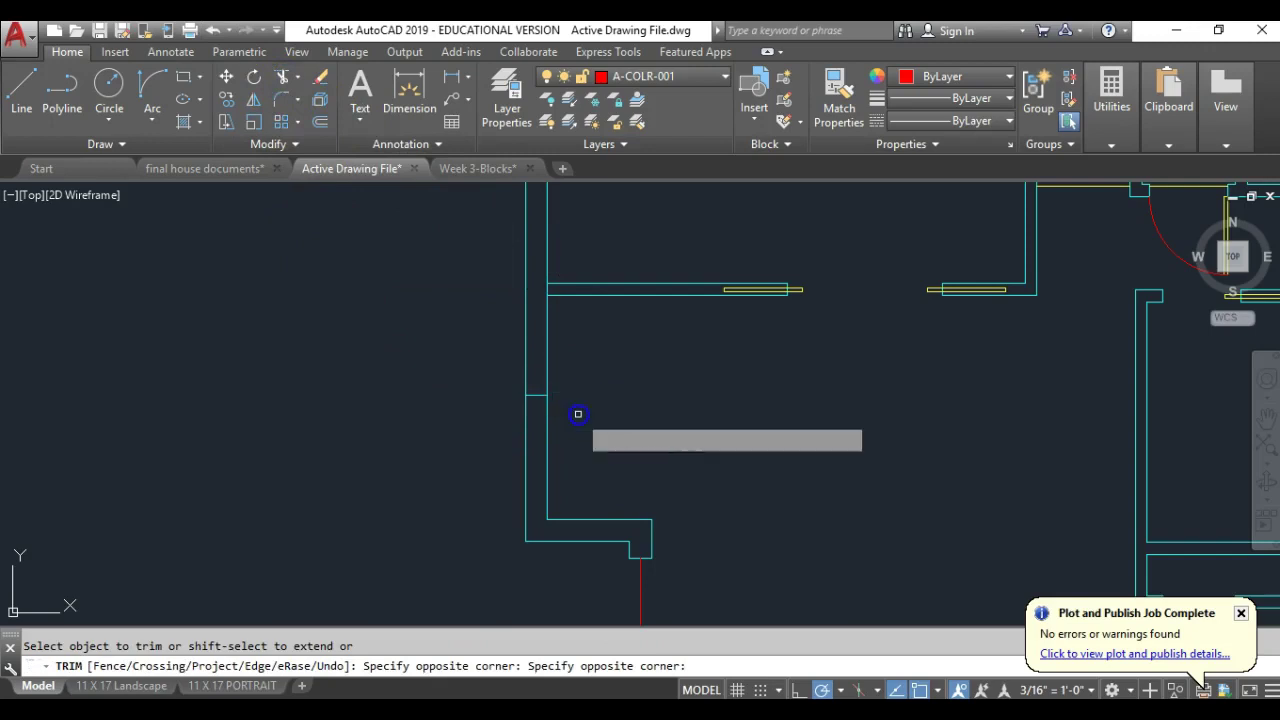
key(Return)
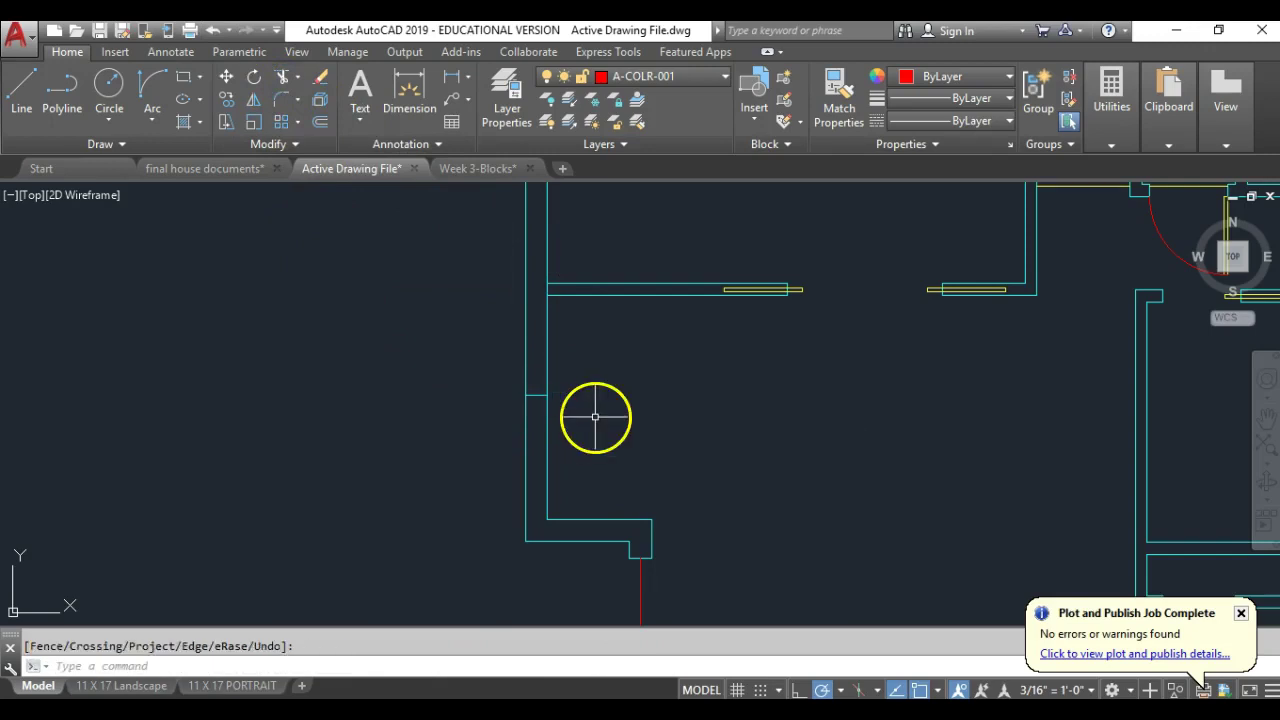
- Offset the trimmed guide line in the dining room's west wall 5'-10" downward
click(328, 125)
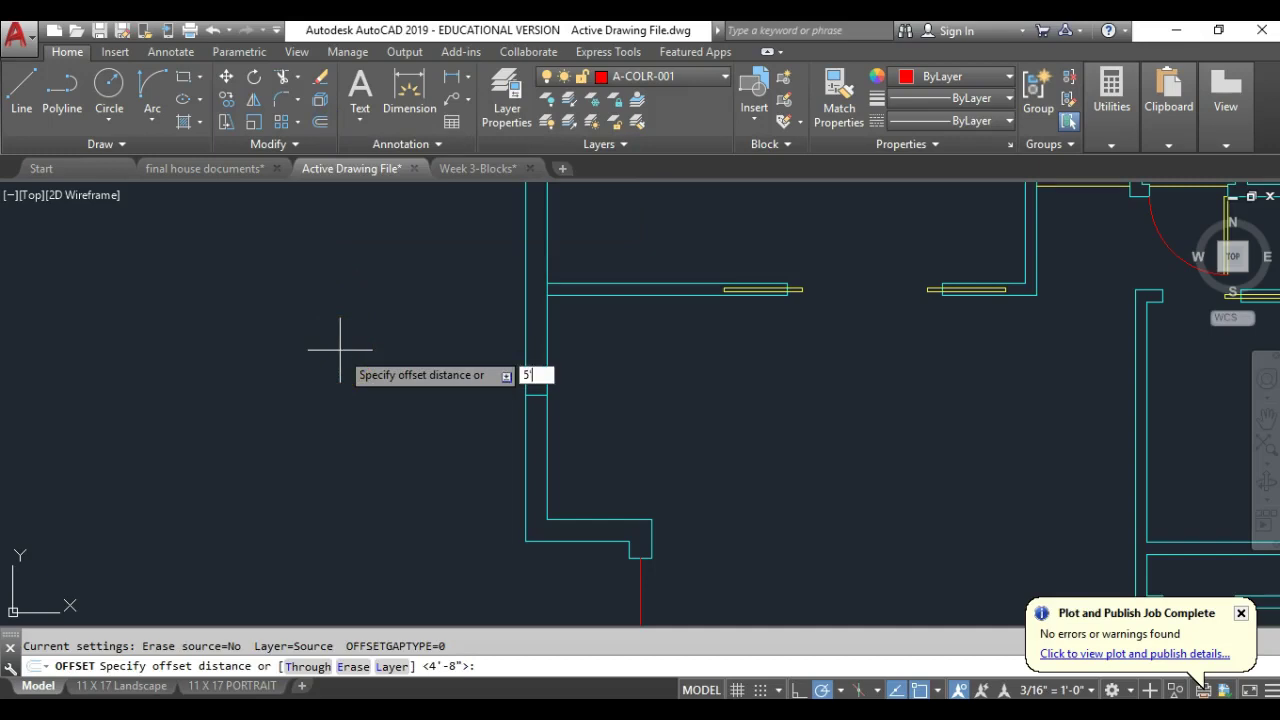
text(5'10)
key(Return)
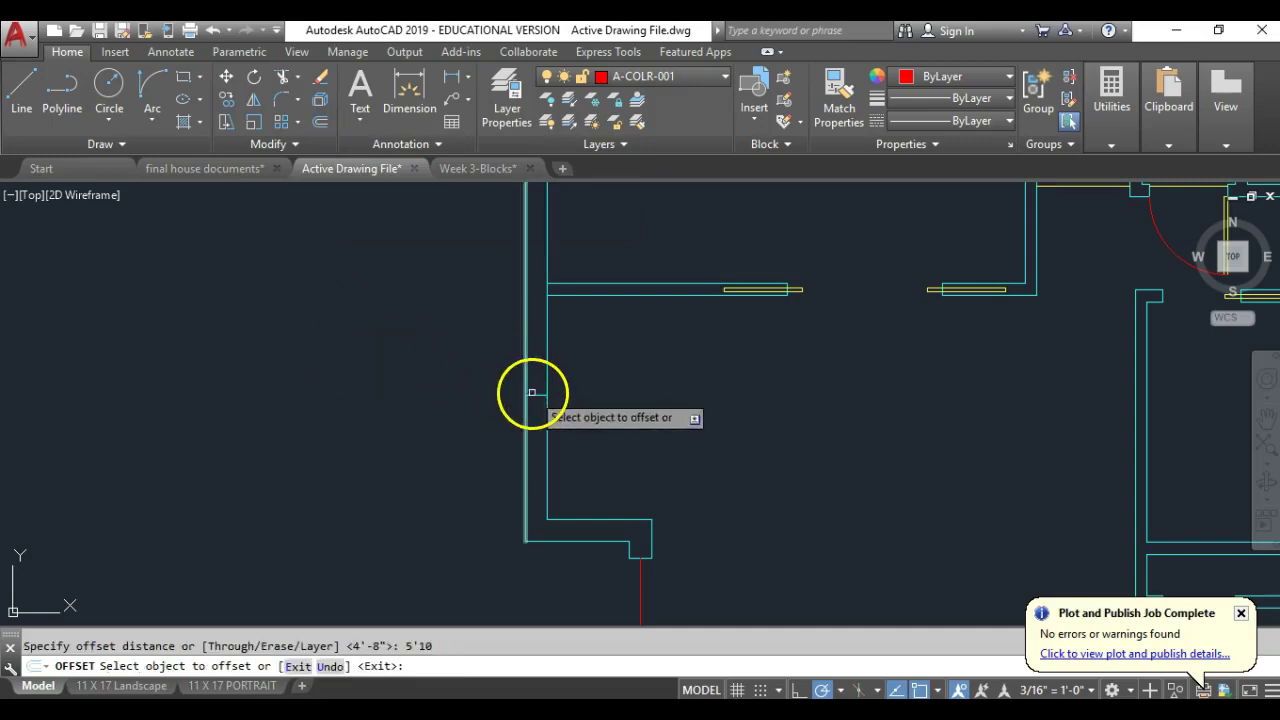
click(536, 398)
click(414, 524)
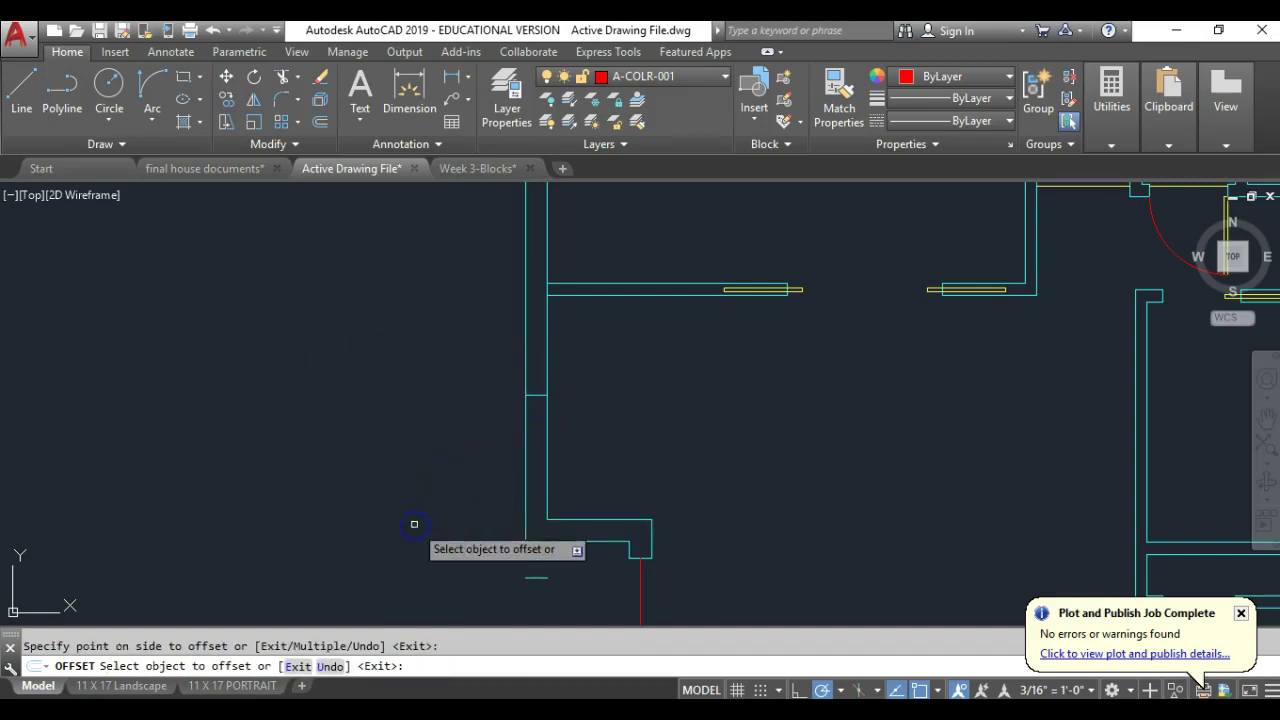
key(Return)
- Draw a vertical line joining the midpoints of the two short horizontal lines at the dining room's west wall
text(t)
key(Return)
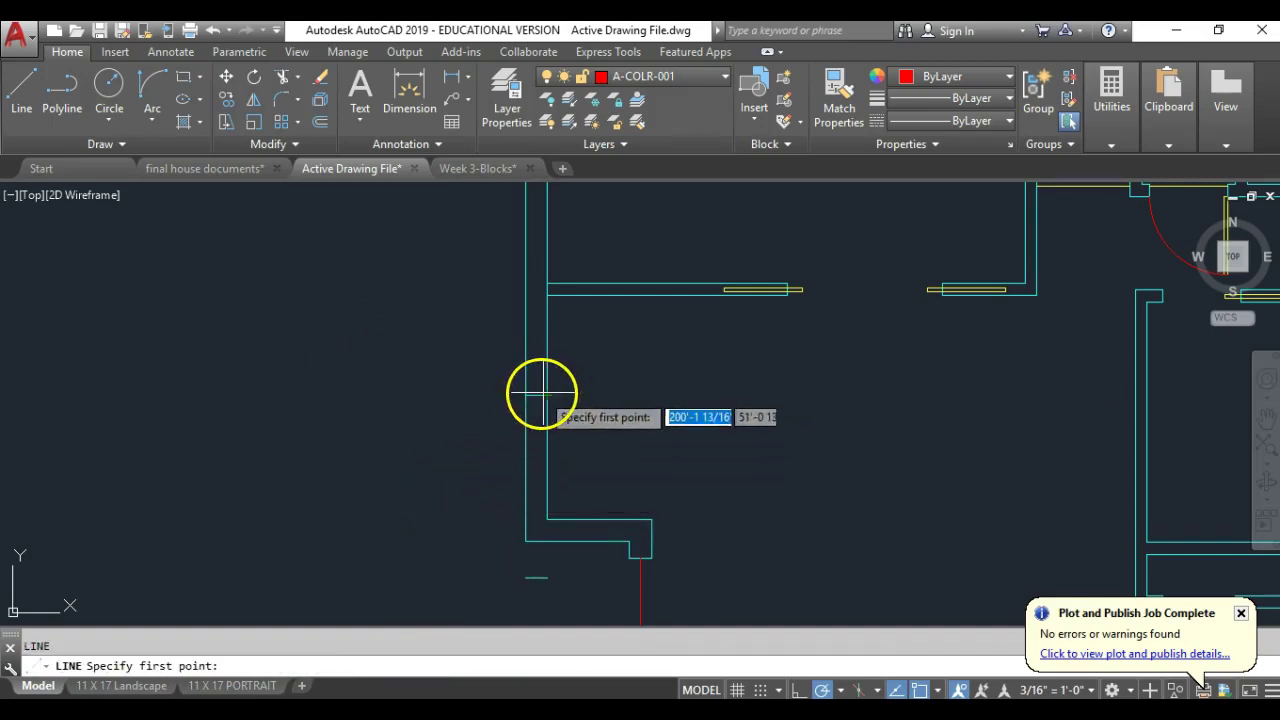
click(537, 395)
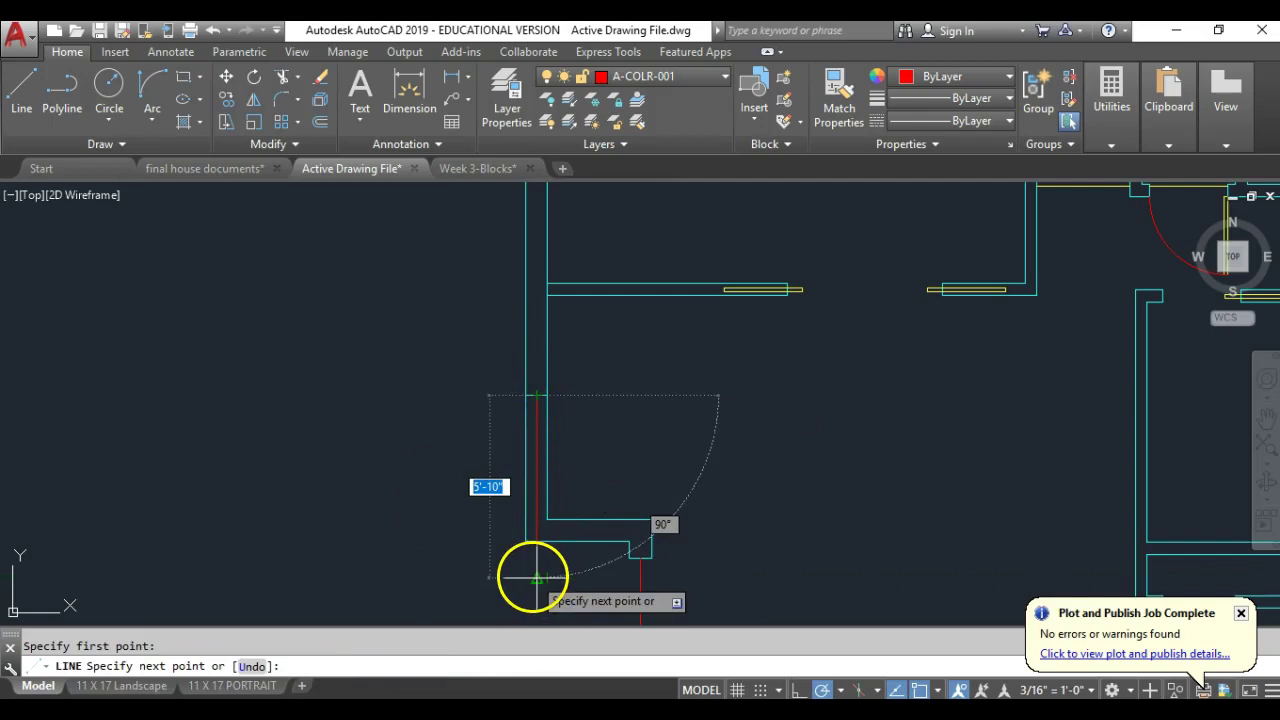
click(537, 577)
key(Return)
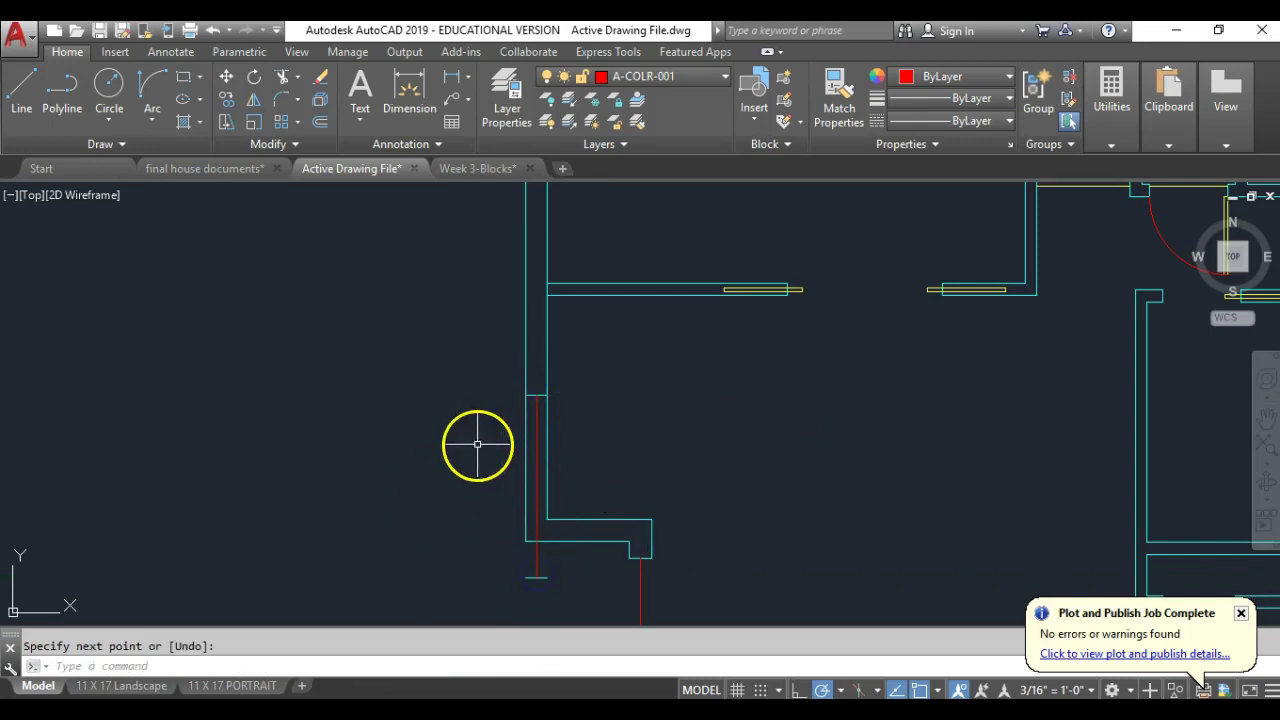
- Move both jamb lines and their connecting line up, from the connecting line's midpoint to the original guide line position
click(224, 80)
click(533, 395)
click(536, 450)
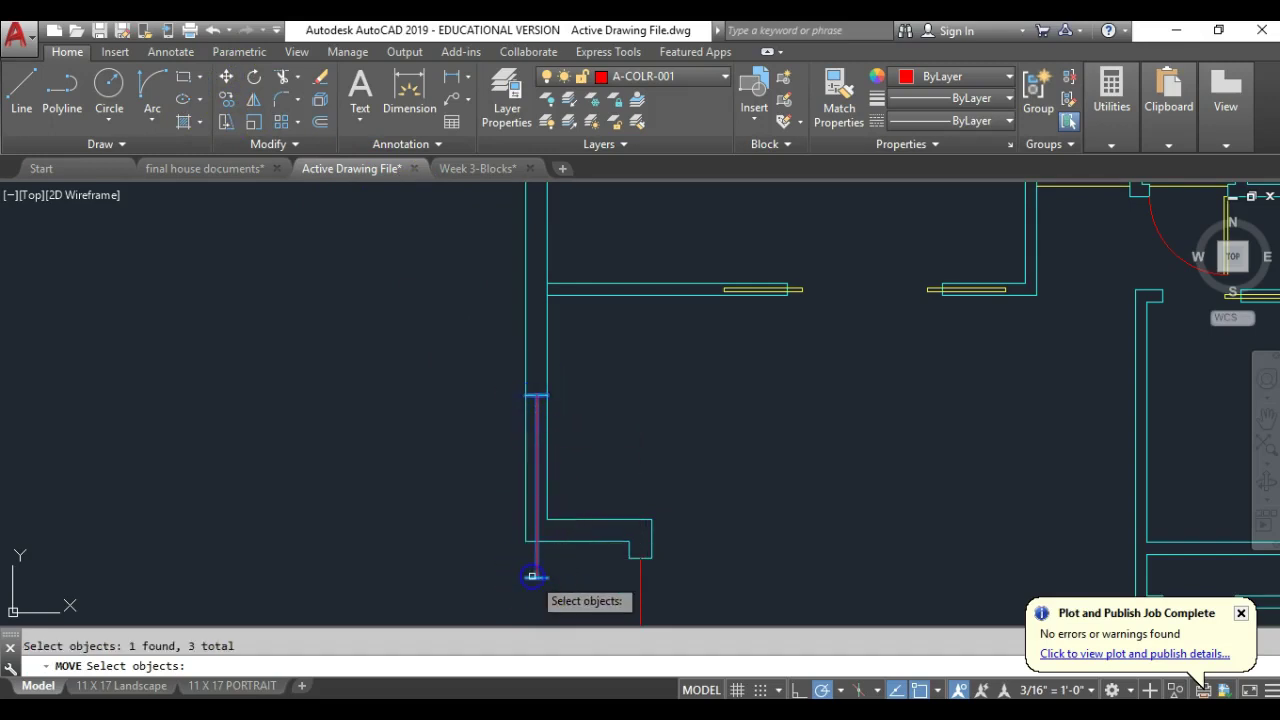
key(Return)
click(537, 486)
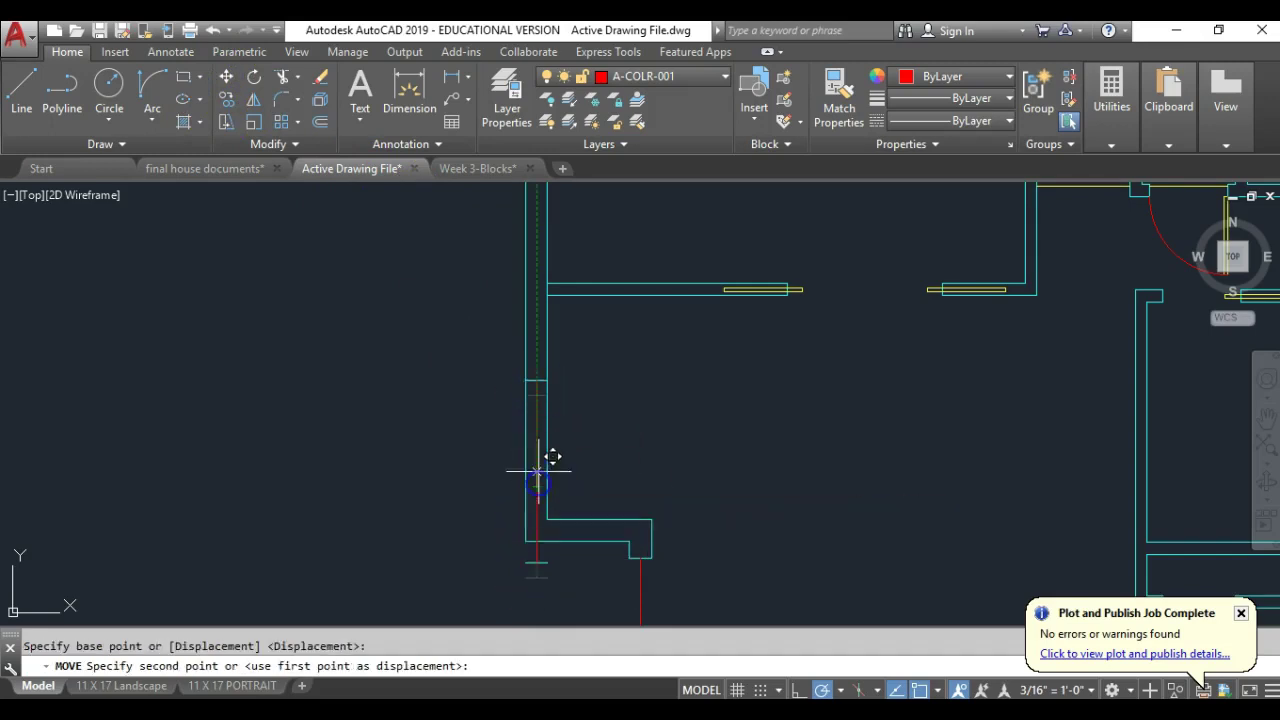
click(537, 400)
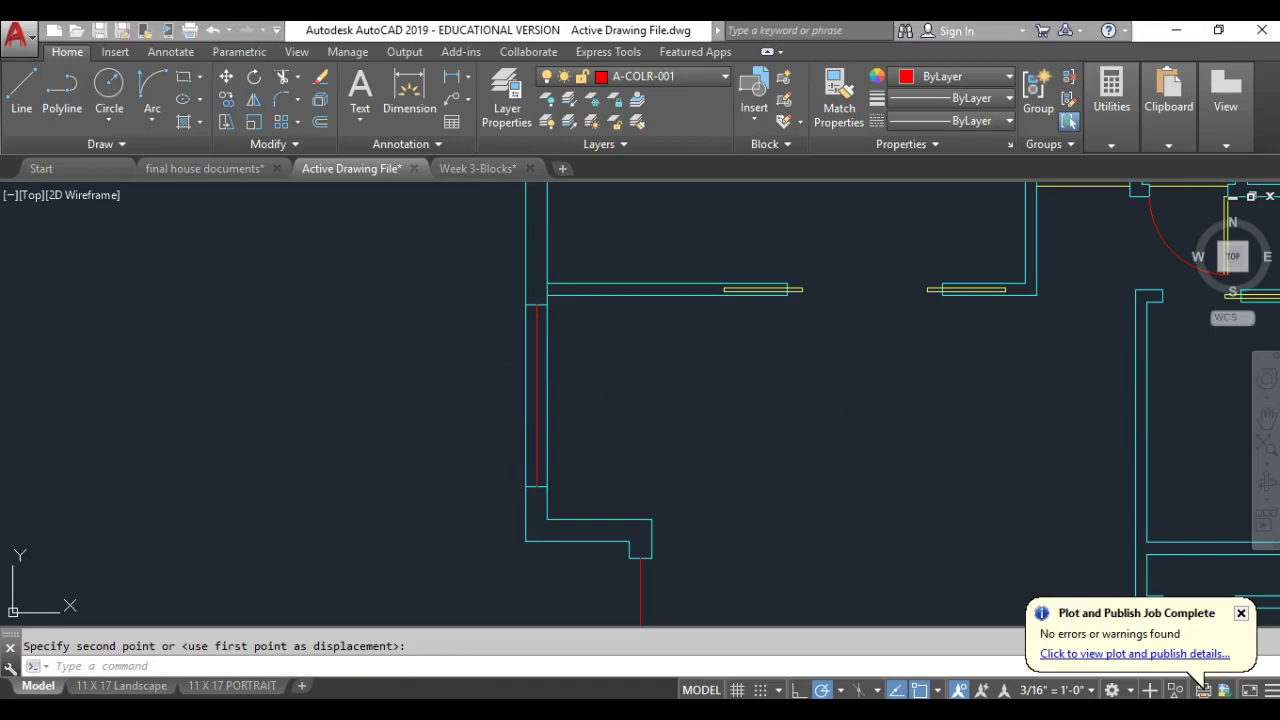
- Trim both dining room west wall lines between the two jamb lines to open the window gap
click(282, 78)
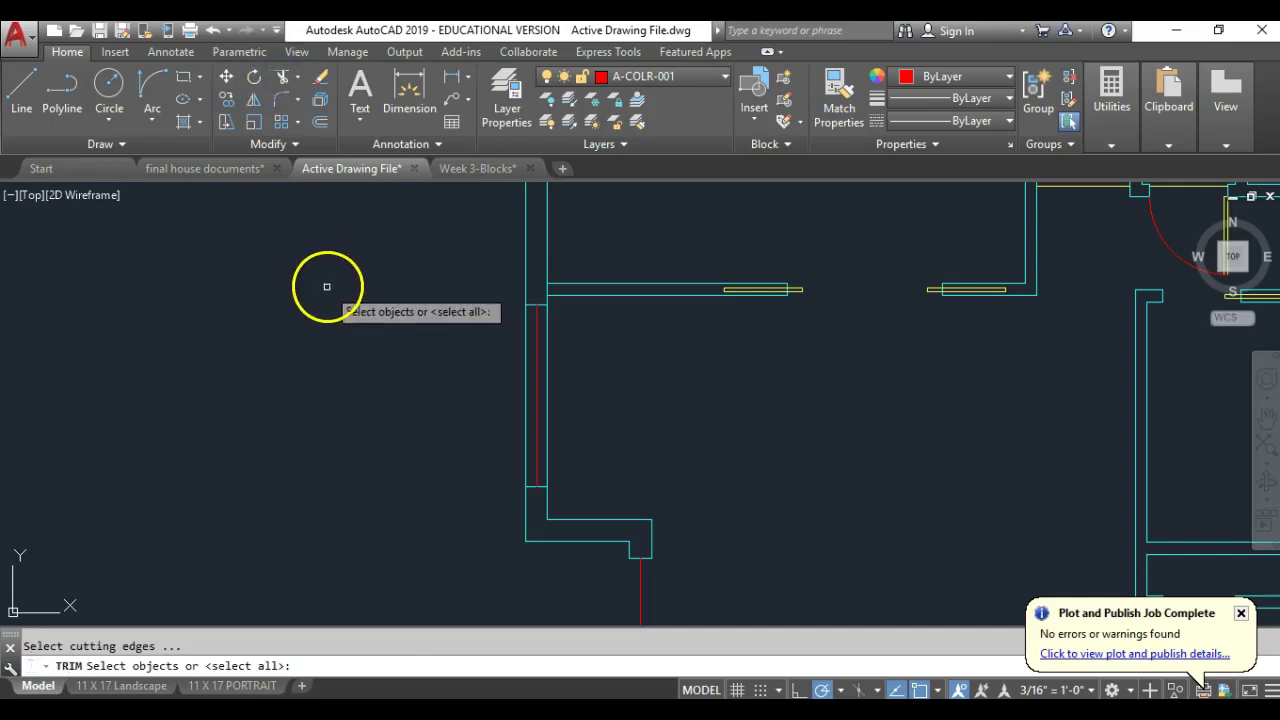
key(Return)
click(523, 340)
click(546, 336)
key(Return)
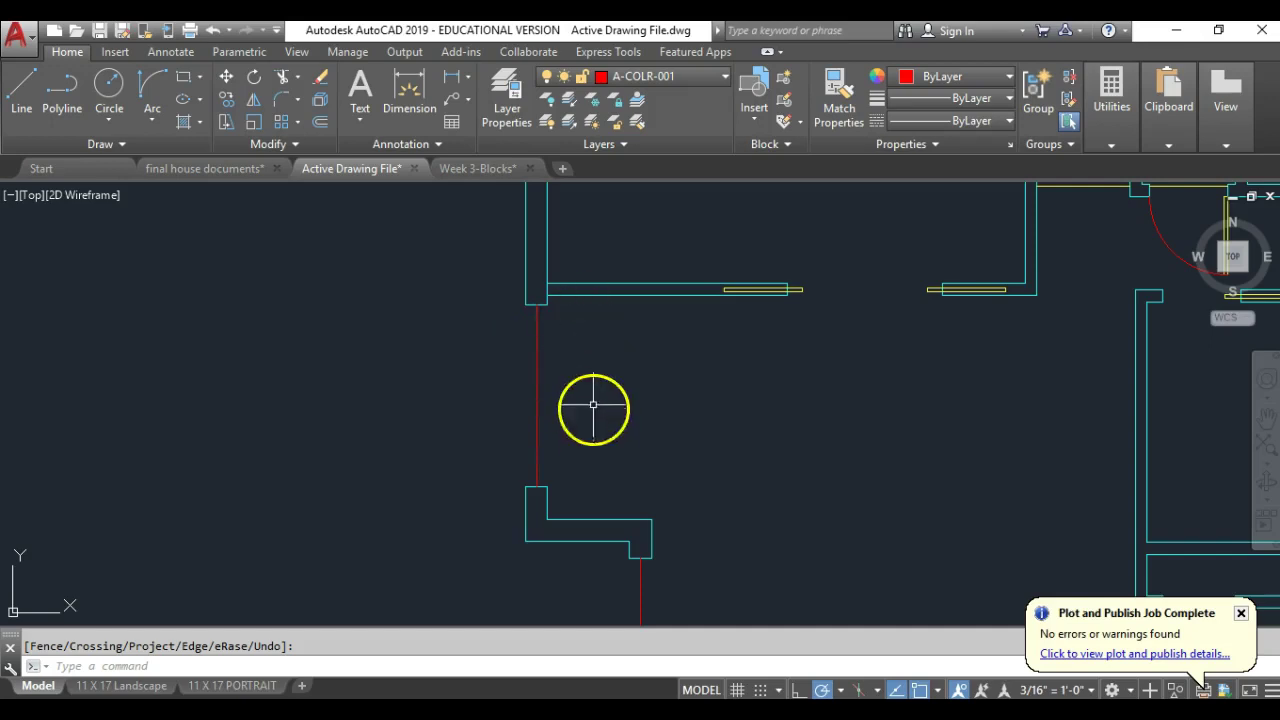
- Offset the outer horizontal wall line at the living room's northwest corner 6'-1" downward
mouse_move(640, 377)
middle_down()
mouse_move(629, 500)
mouse_move(648, 614)
middle_up()
middle_drag(657, 349, 659, 385)
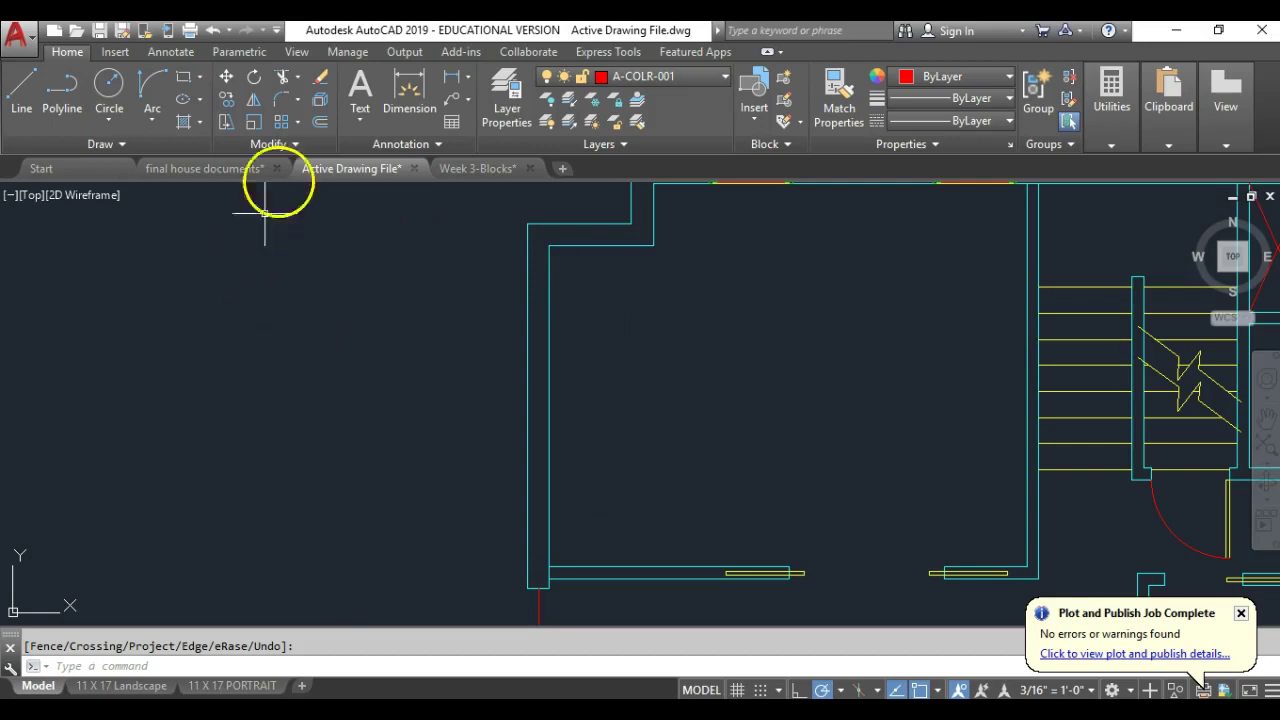
click(313, 121)
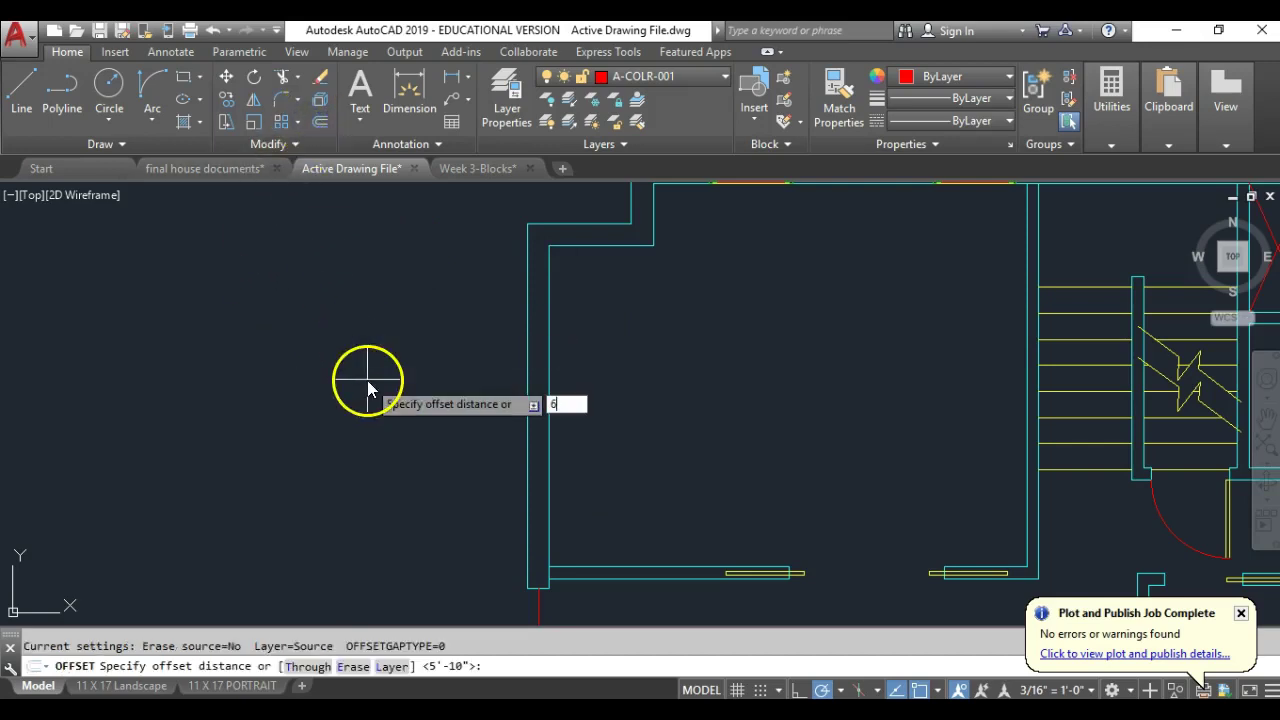
text(6'1)
key(Return)
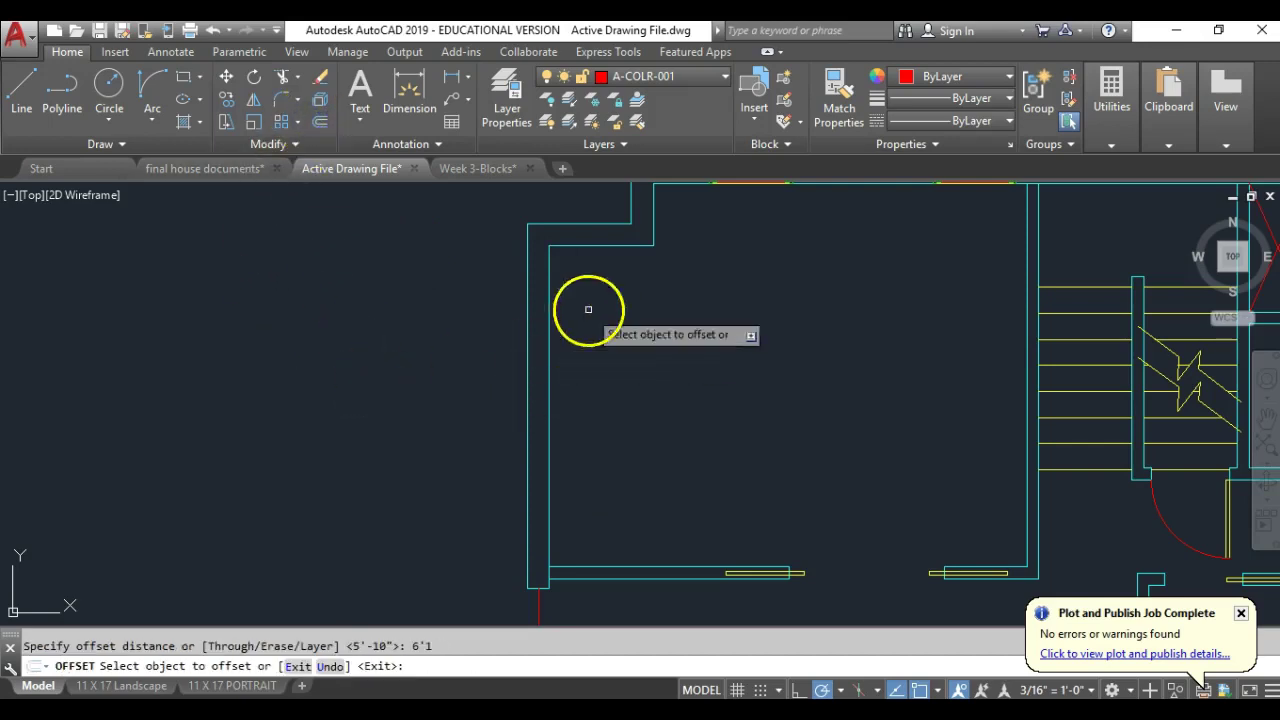
click(586, 224)
click(586, 369)
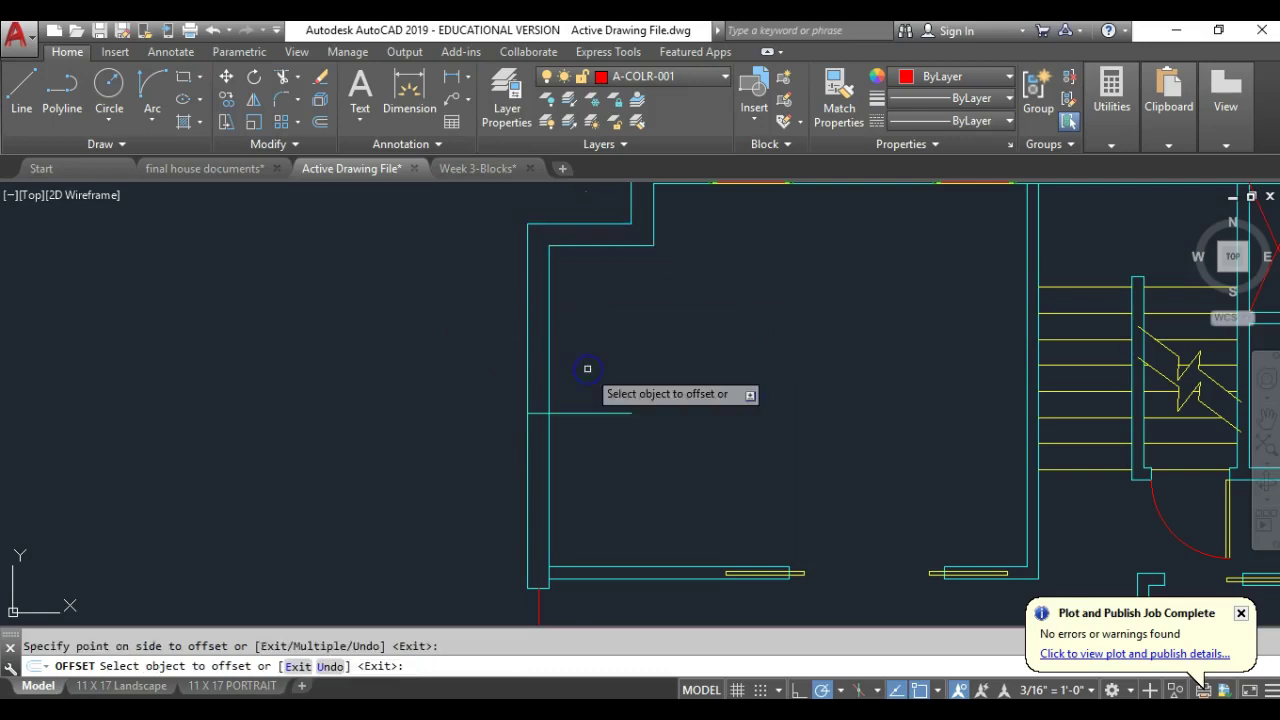
key(Return)
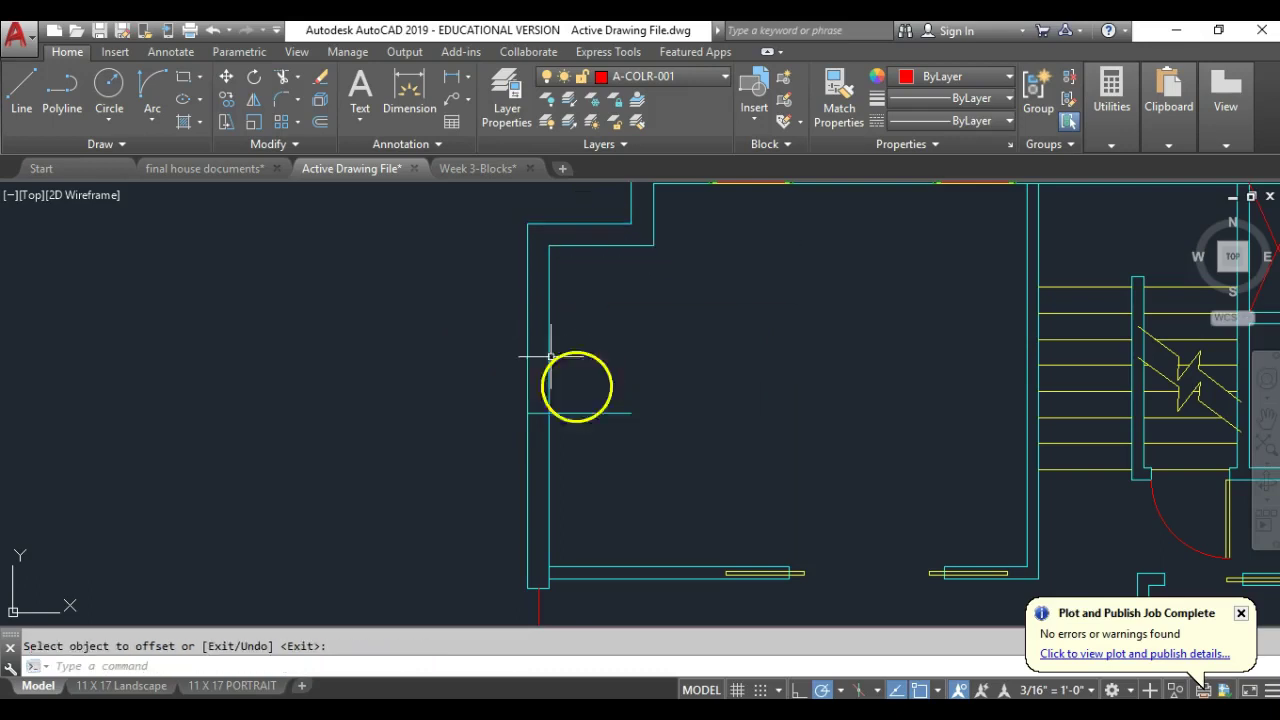
- Trim the living room guide line so it spans only the west wall thickness
click(280, 82)
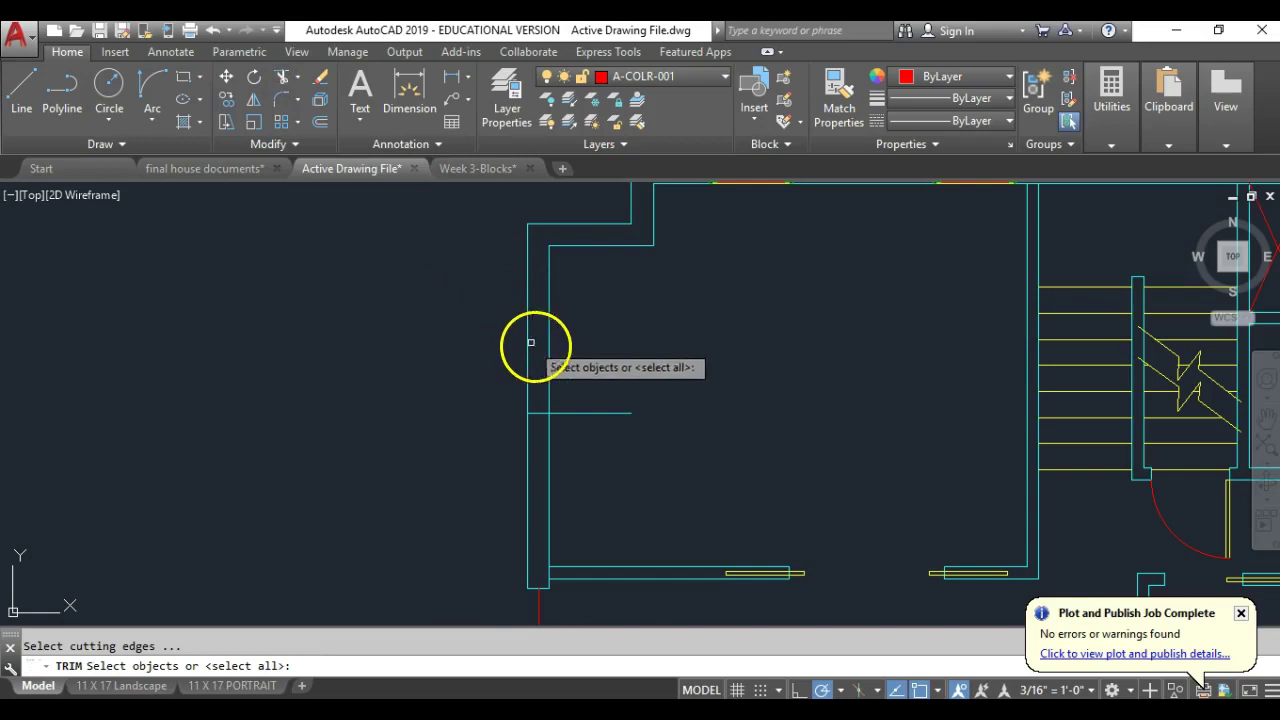
key(Return)
click(575, 411)
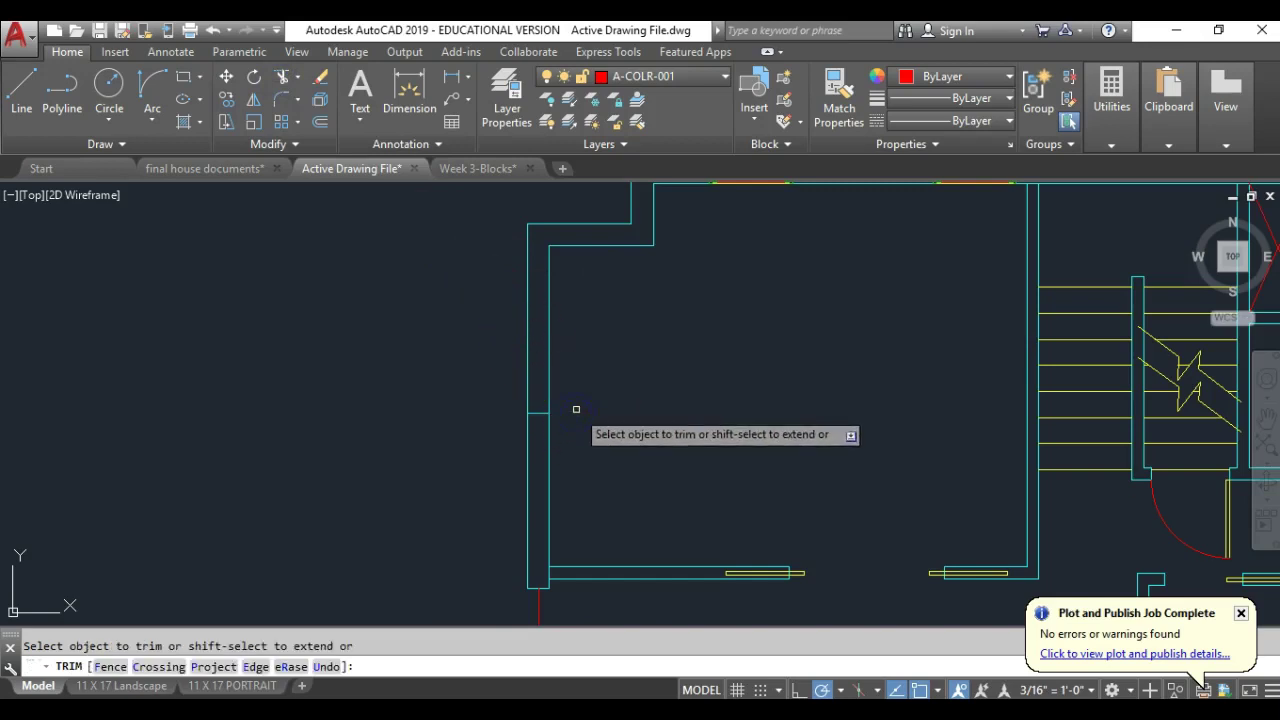
key(Return)
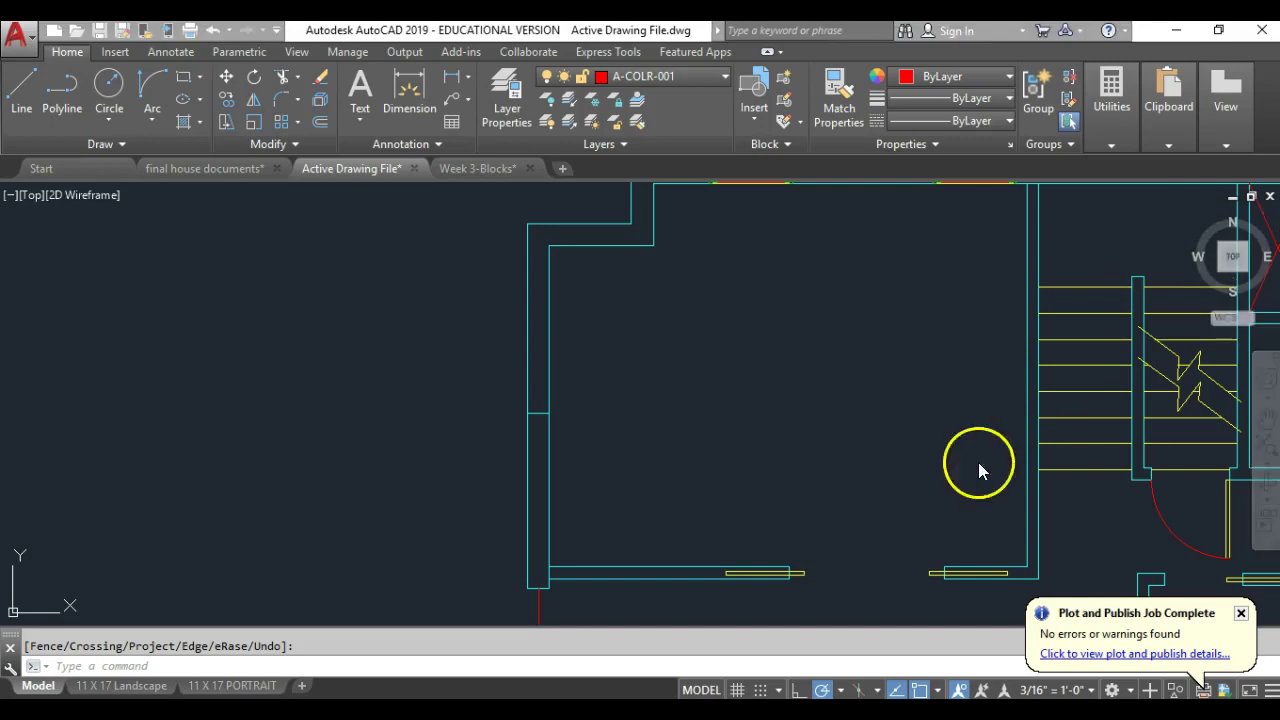
- Offset the living room window's center guide line 4'-5" both upward and downward to create the jamb lines
click(320, 121)
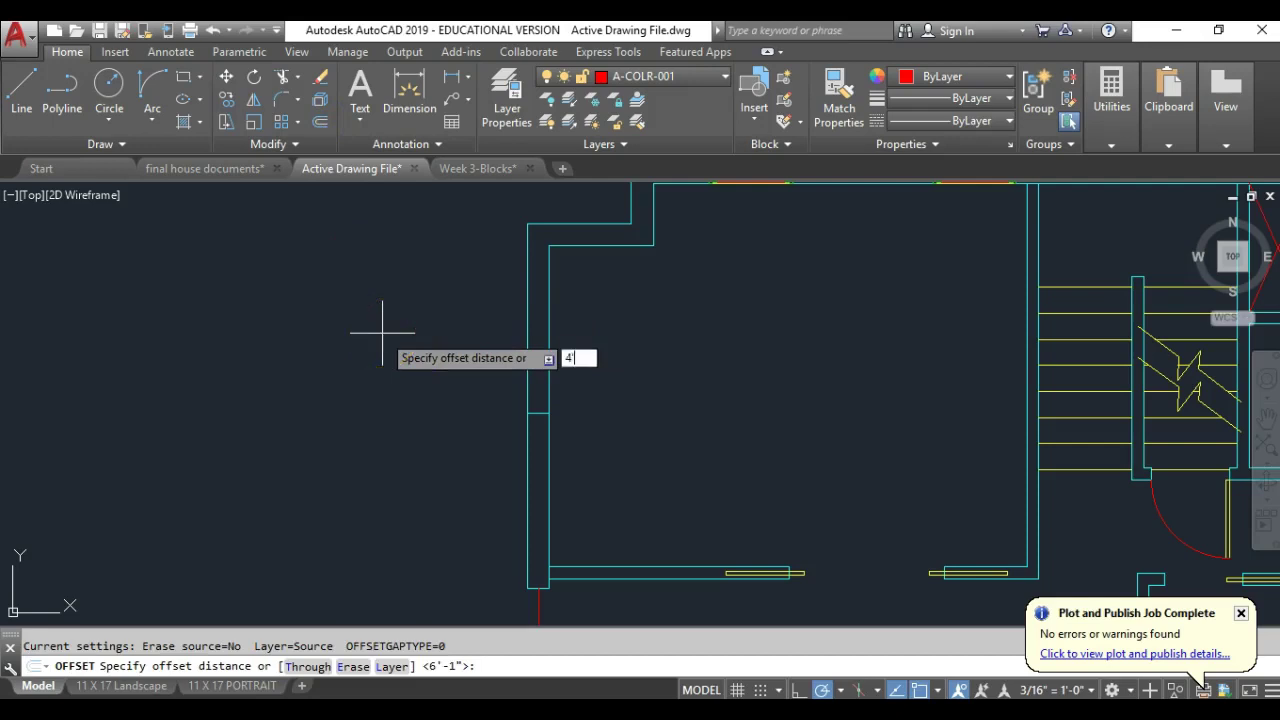
key(Return)
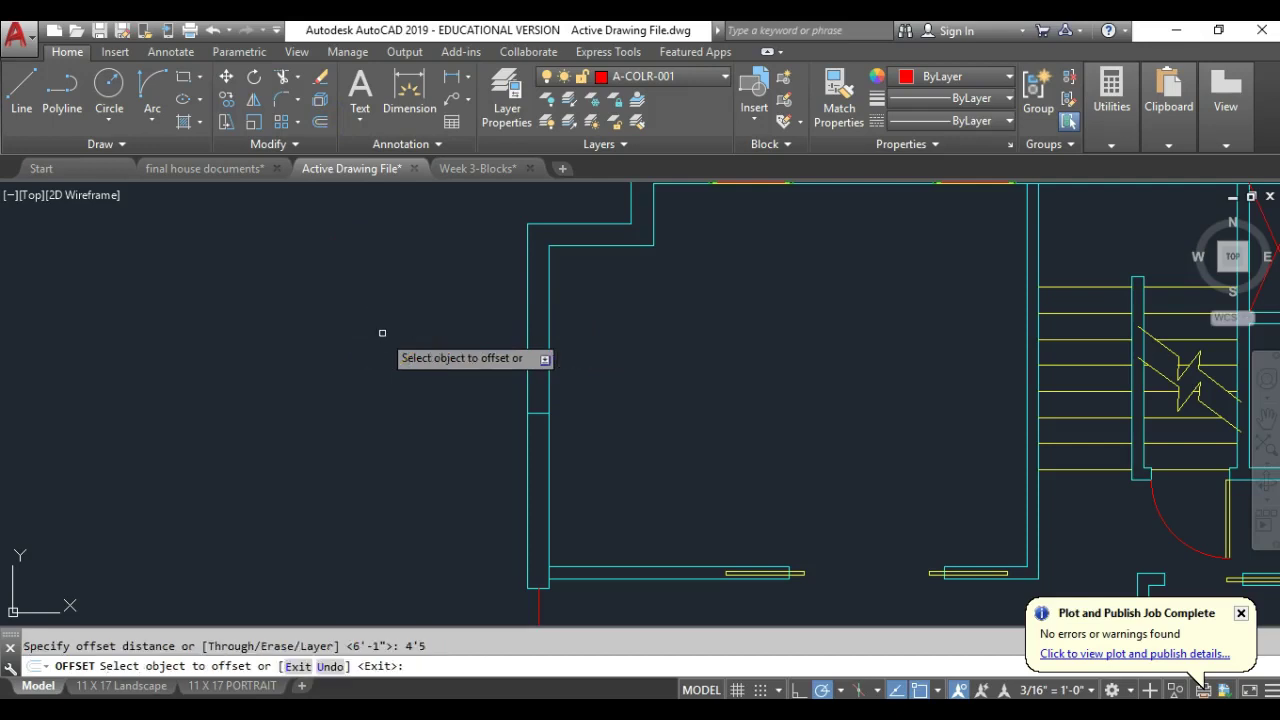
click(538, 414)
click(471, 272)
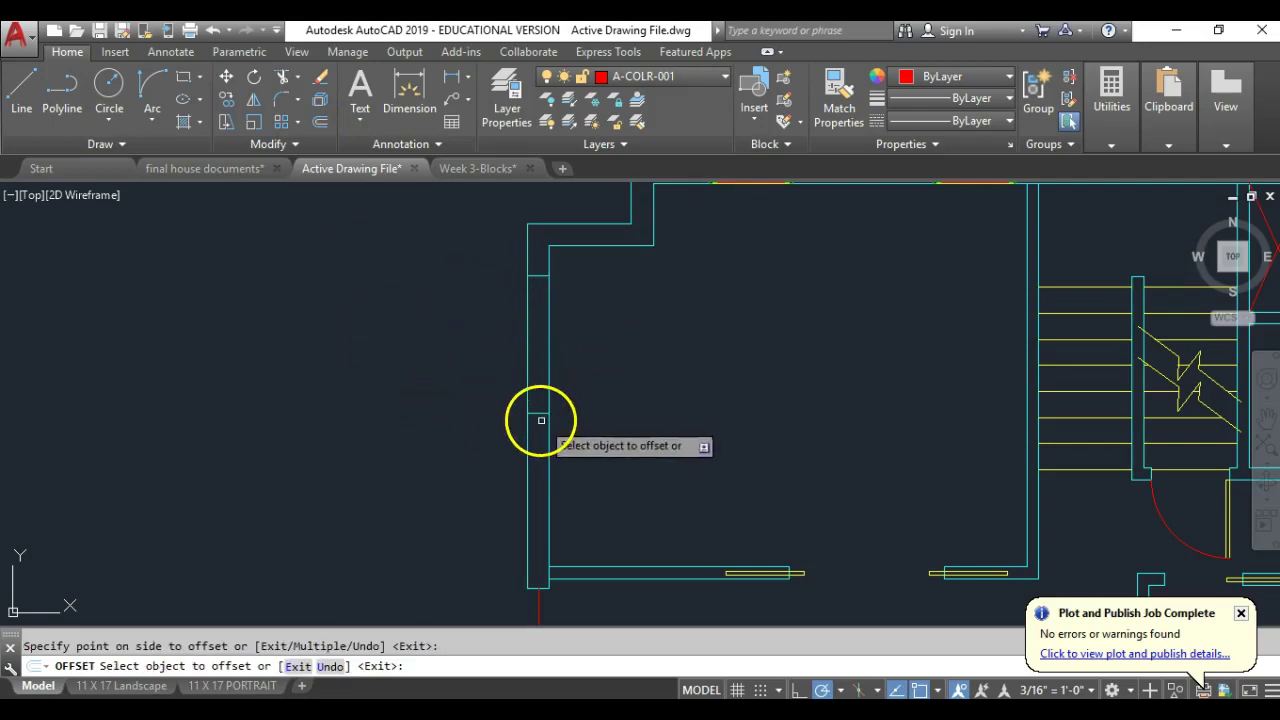
click(471, 486)
click(500, 408)
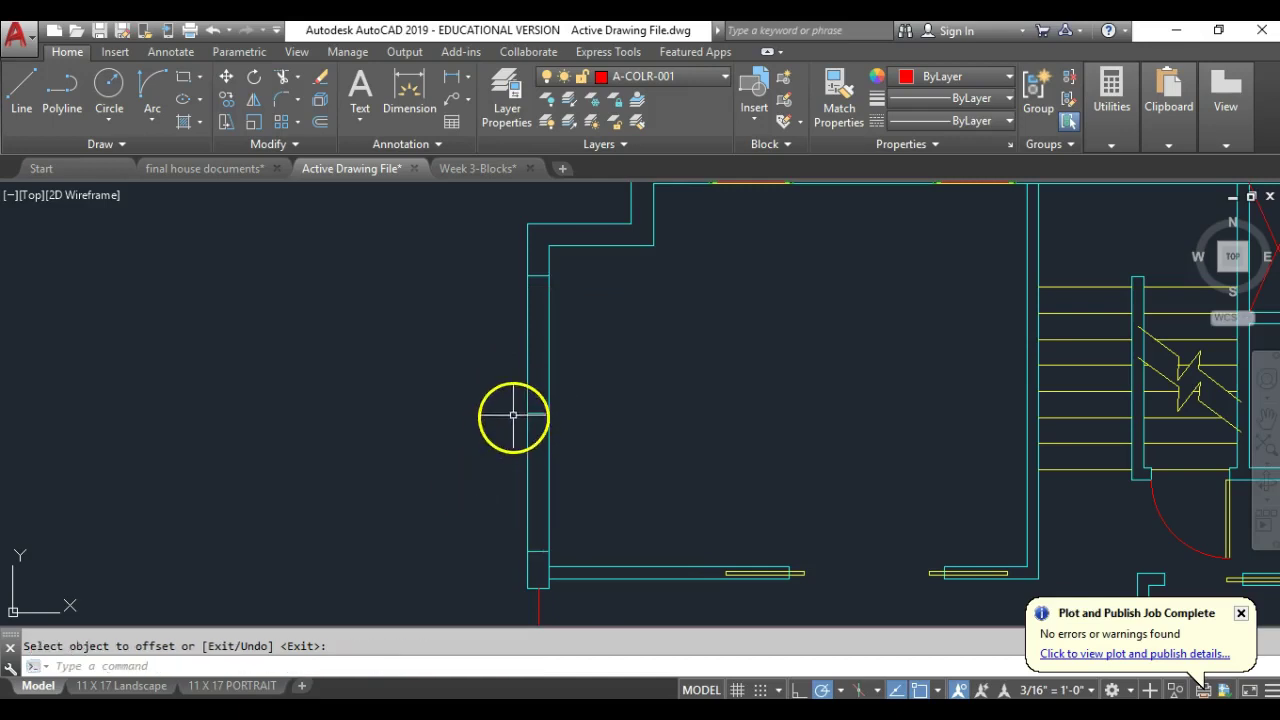
- Erase the center guide line between the living room window's two jamb lines
click(478, 380)
click(320, 80)
click(520, 423)
click(533, 410)
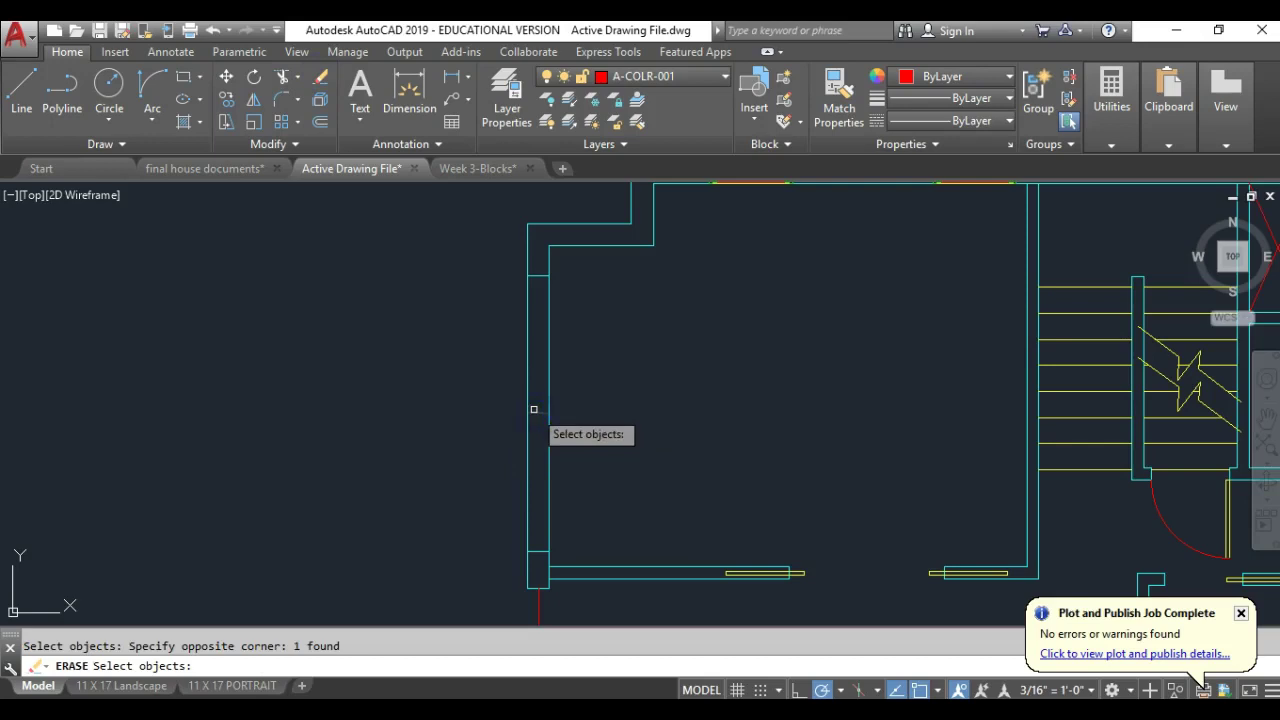
key(Return)
- Trim both living room west wall lines between the jamb lines to open the window gap
click(284, 78)
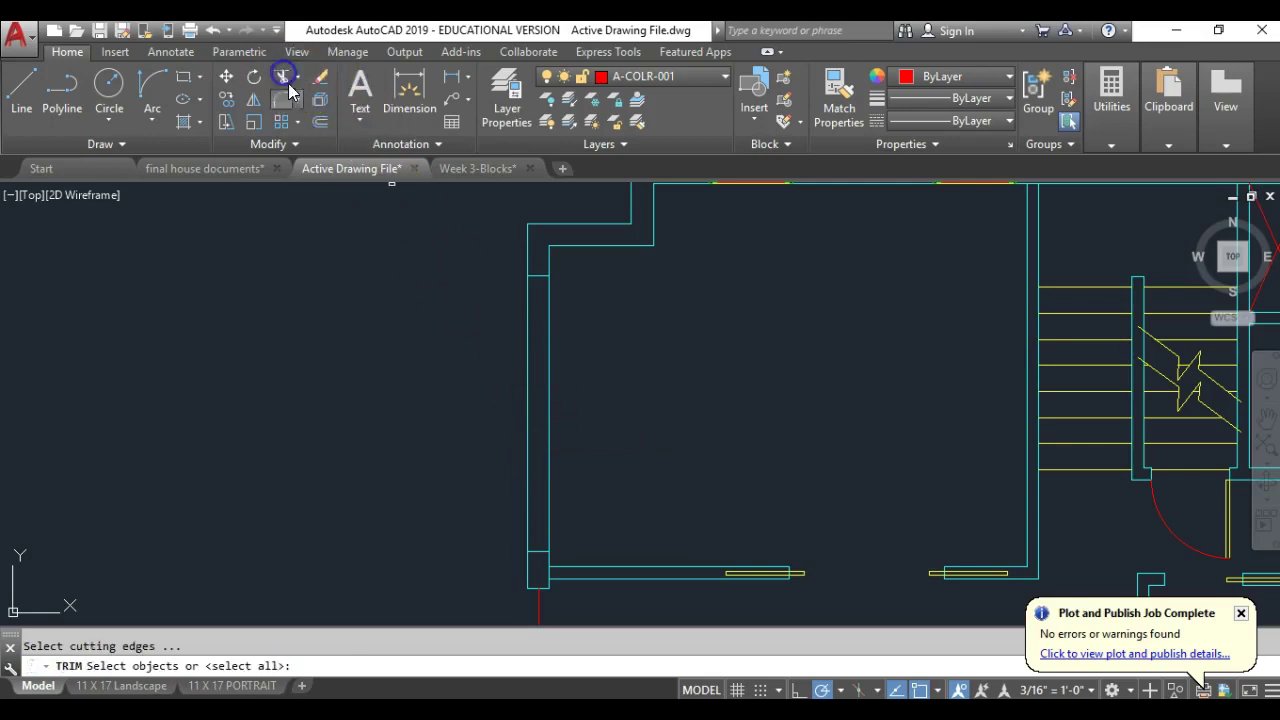
key(Return)
click(551, 398)
click(435, 415)
right_click(441, 397)
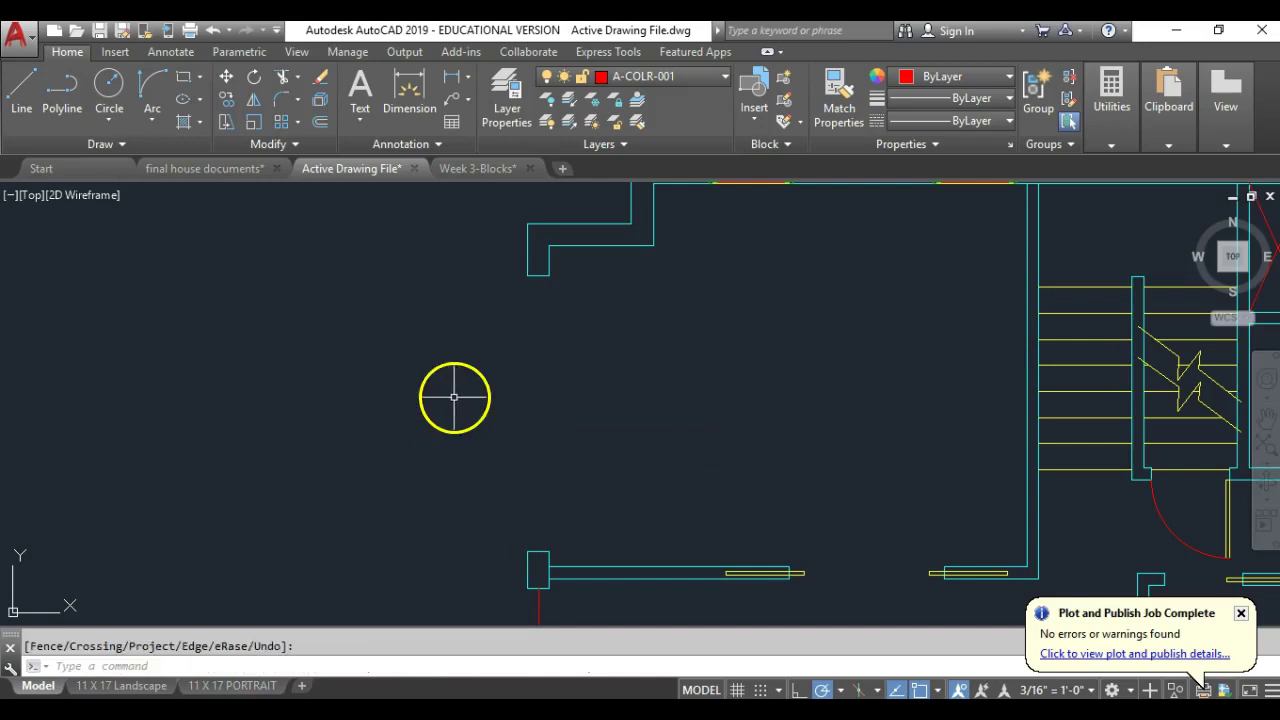
- Draw a vertical line between the midpoints of the living room opening's two jamb lines
click(28, 93)
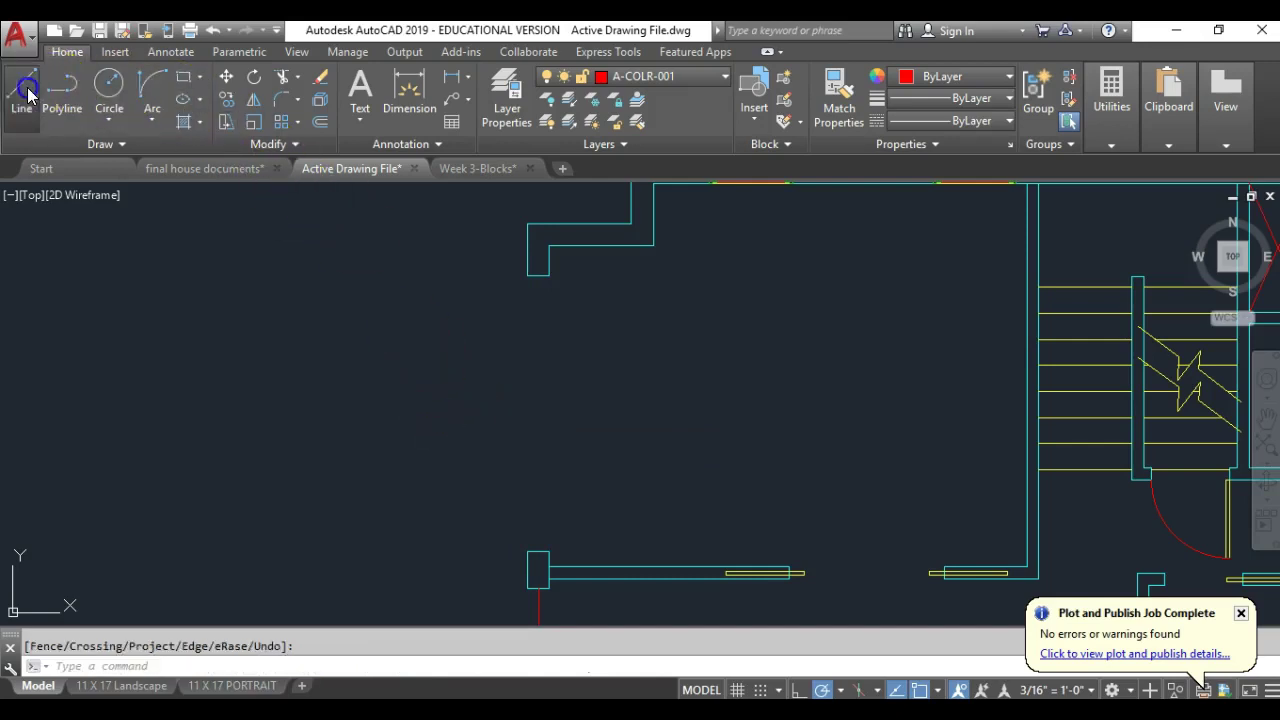
click(538, 275)
click(538, 550)
right_click(551, 509)
- Check the west wall window locations and tags on the first floor plan PDF in Adobe Acrobat, then return to AutoCAD
scroll(593, 460, down, 4)
middle_drag(599, 492, 591, 326)
scroll(623, 500, up, 4)
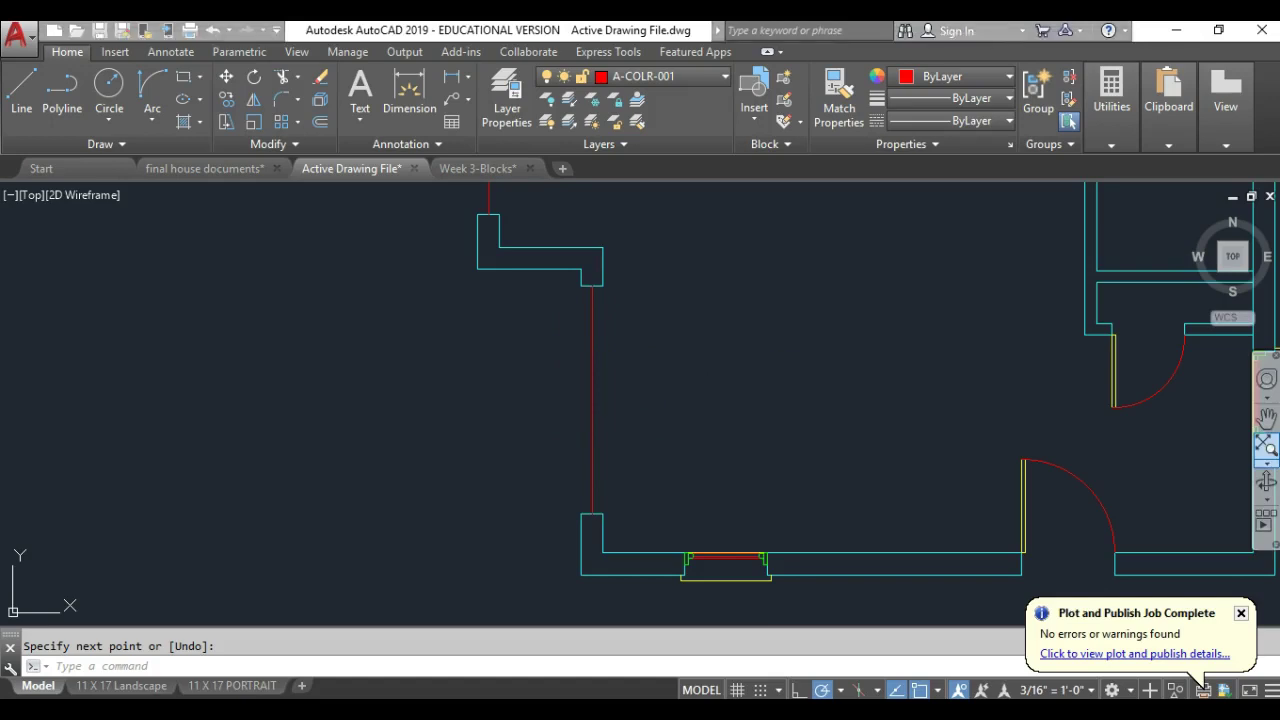
drag(1279, 252, 963, 104)
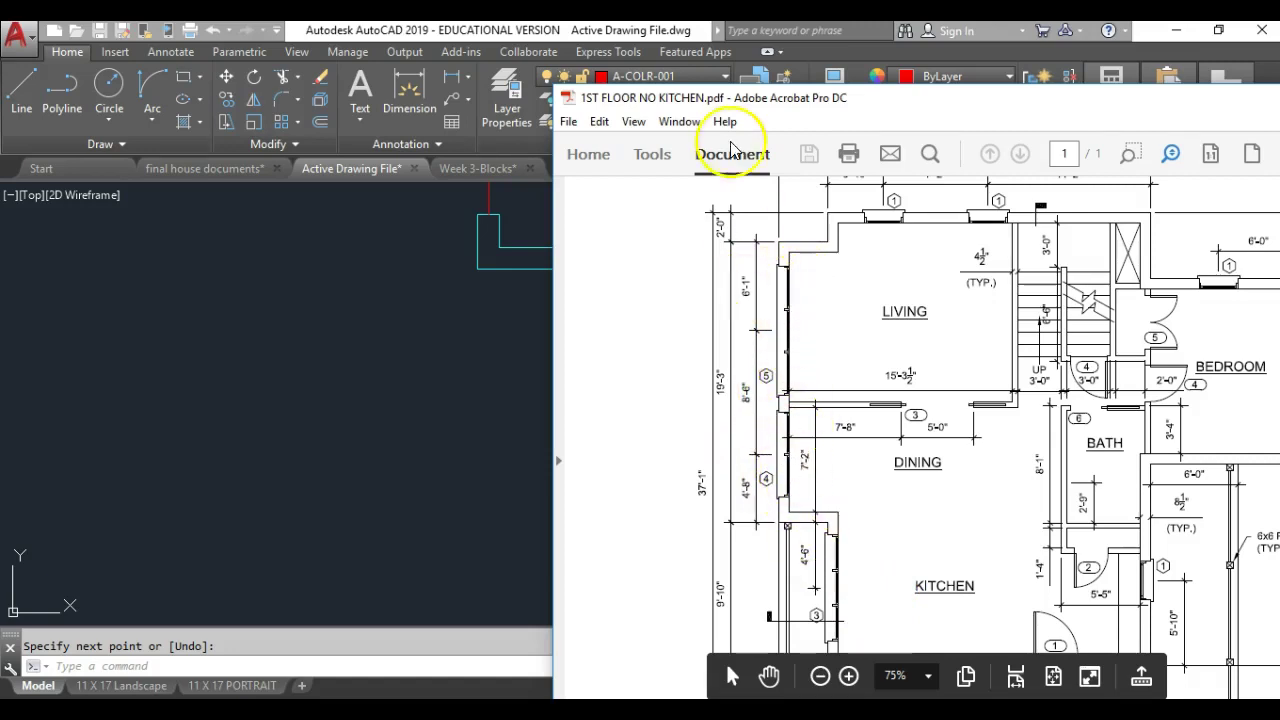
drag(848, 100, 1279, 126)
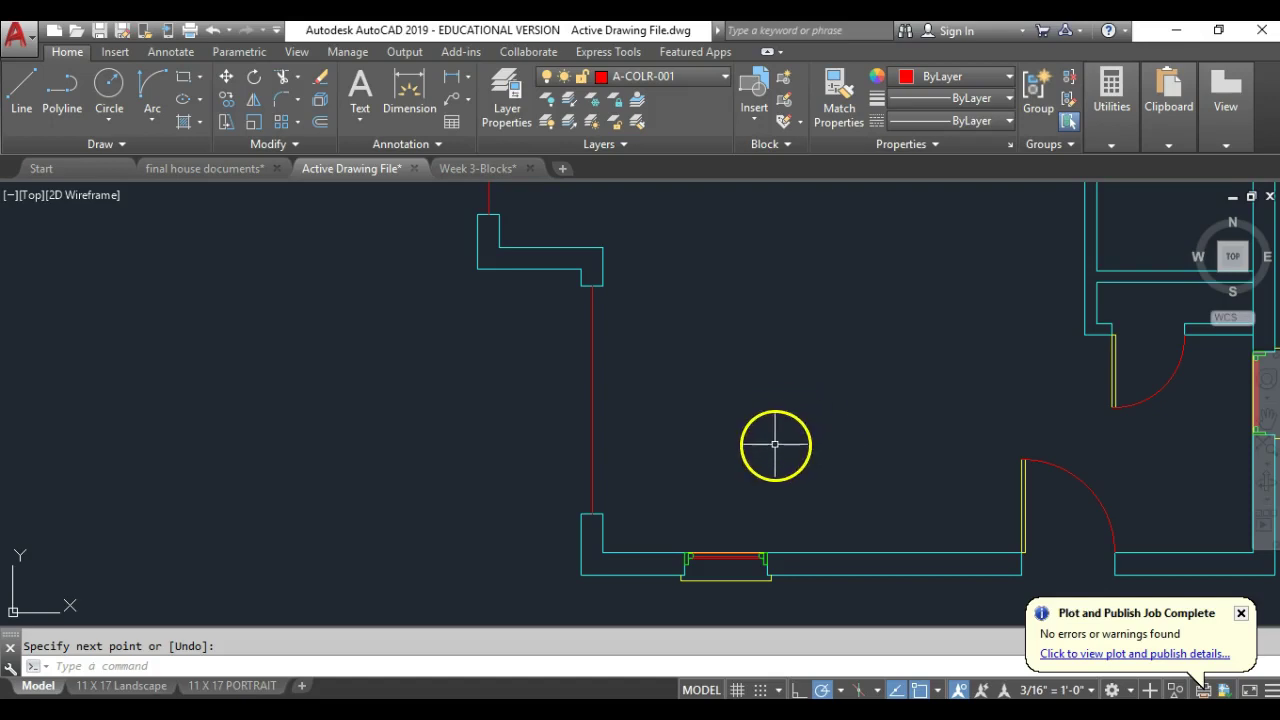
- Copy the south wall window into the empty space outside the living room's west wall
middle_drag(663, 400, 719, 360)
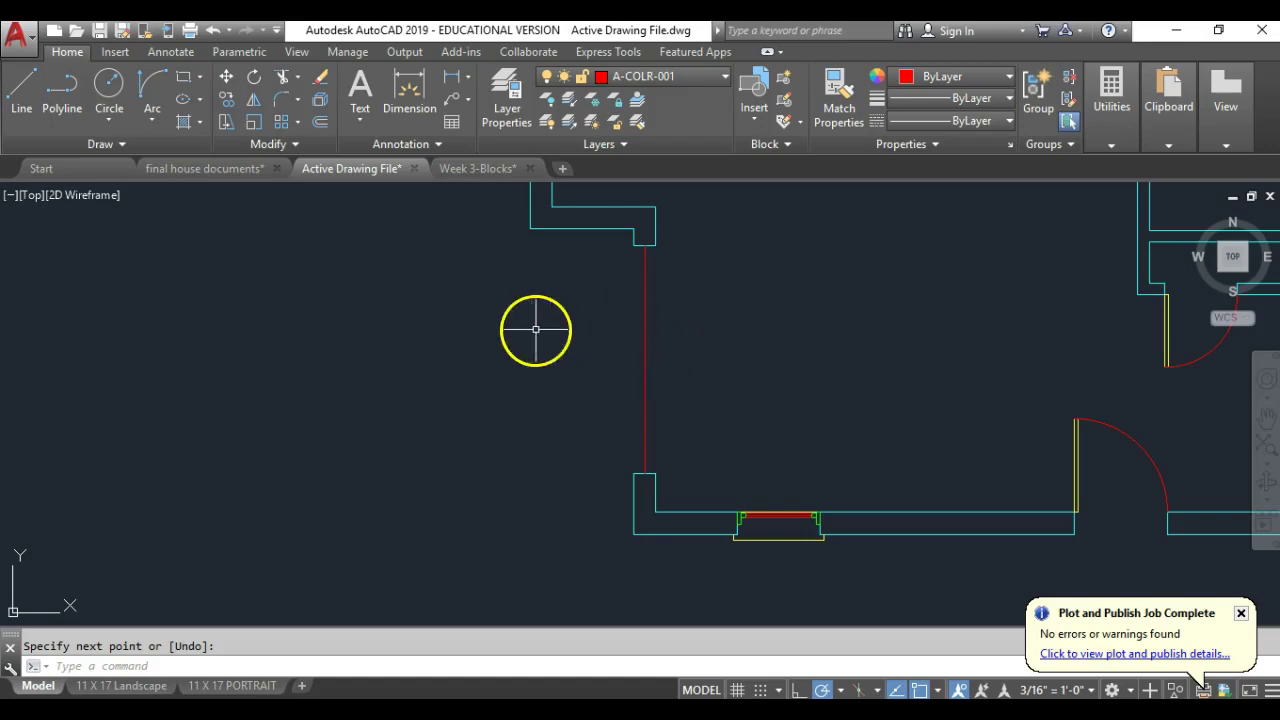
click(228, 99)
click(775, 516)
key(Return)
click(778, 516)
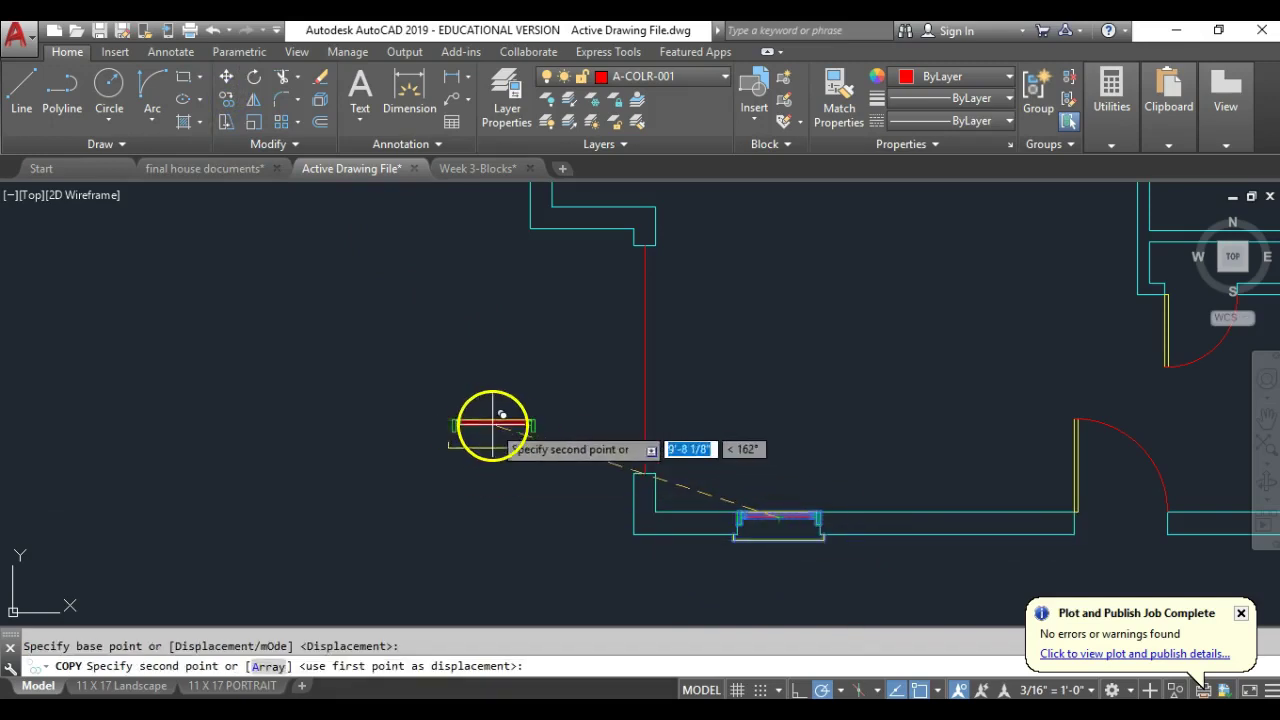
click(501, 420)
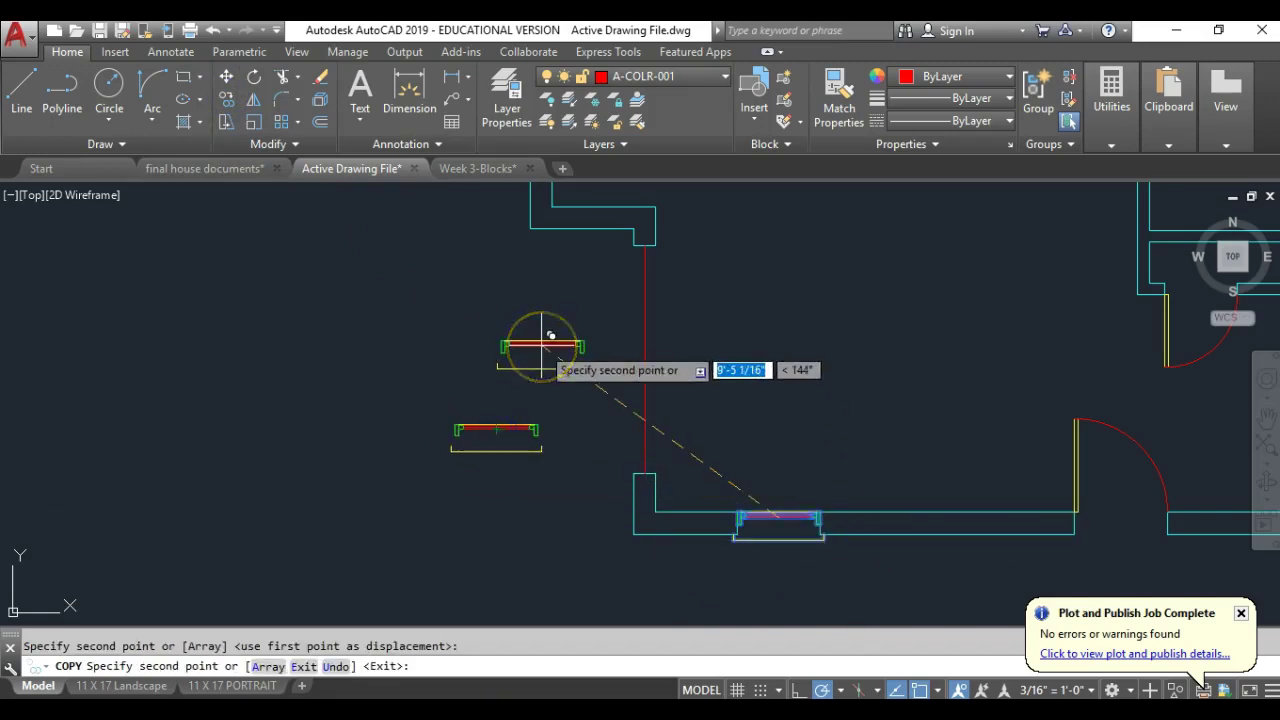
key(Return)
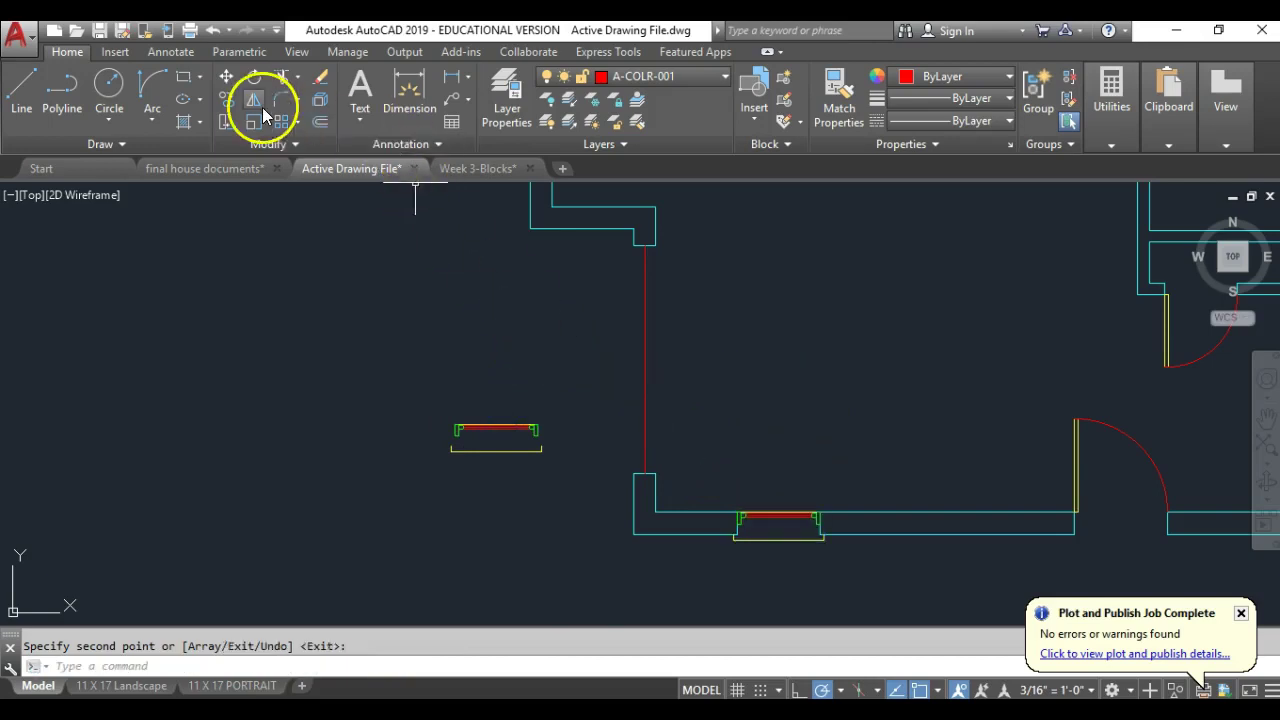
- Rotate the copied window to 270 degrees so it stands vertical with its sill facing west
click(258, 80)
click(514, 380)
click(399, 514)
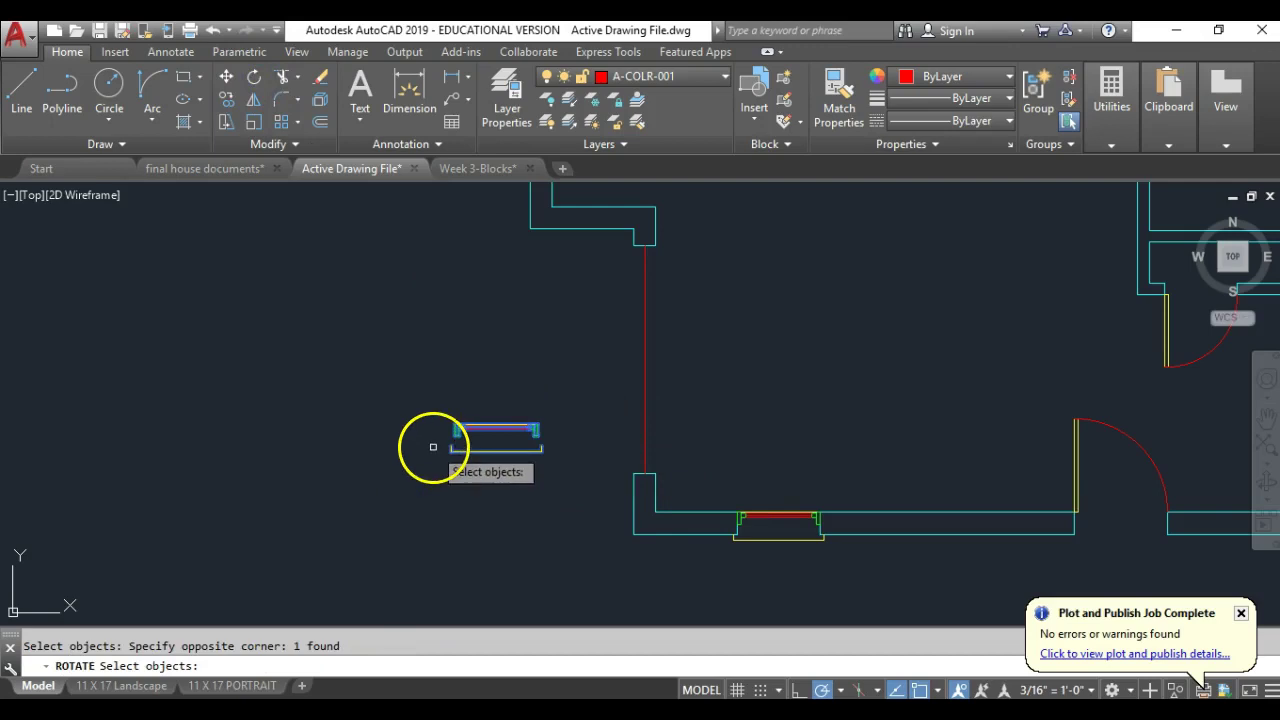
key(Return)
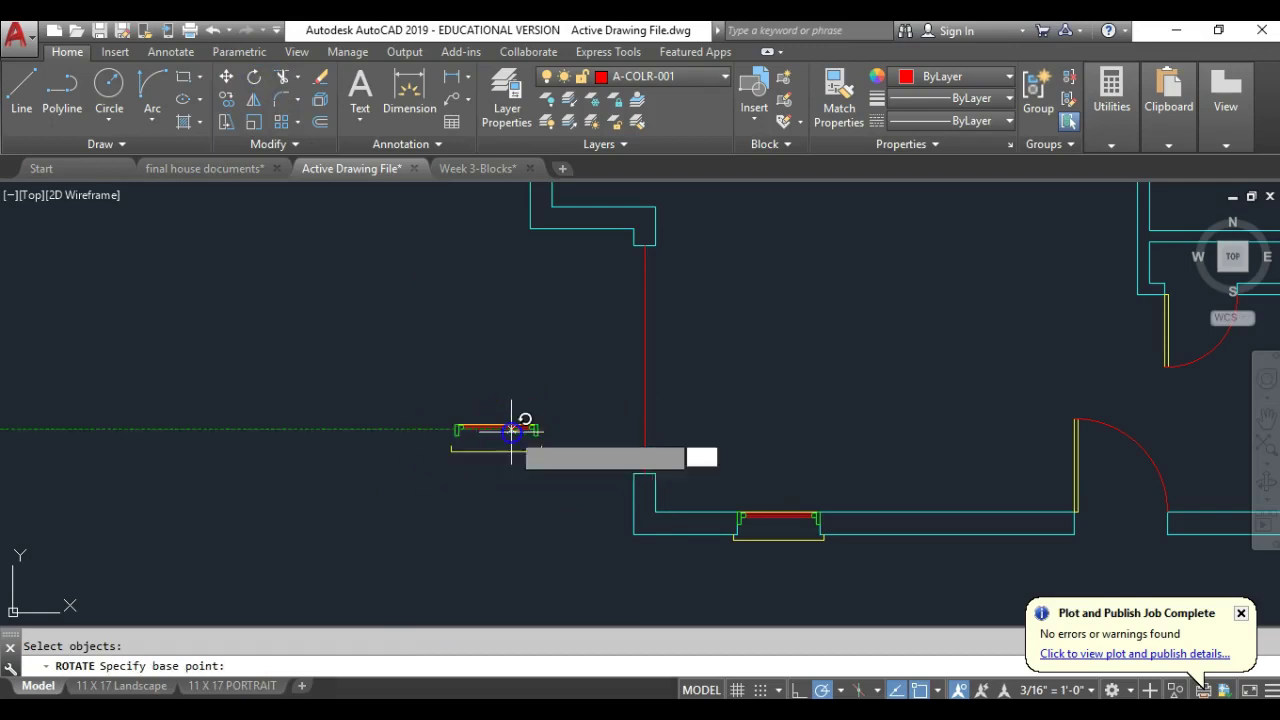
click(520, 430)
click(520, 502)
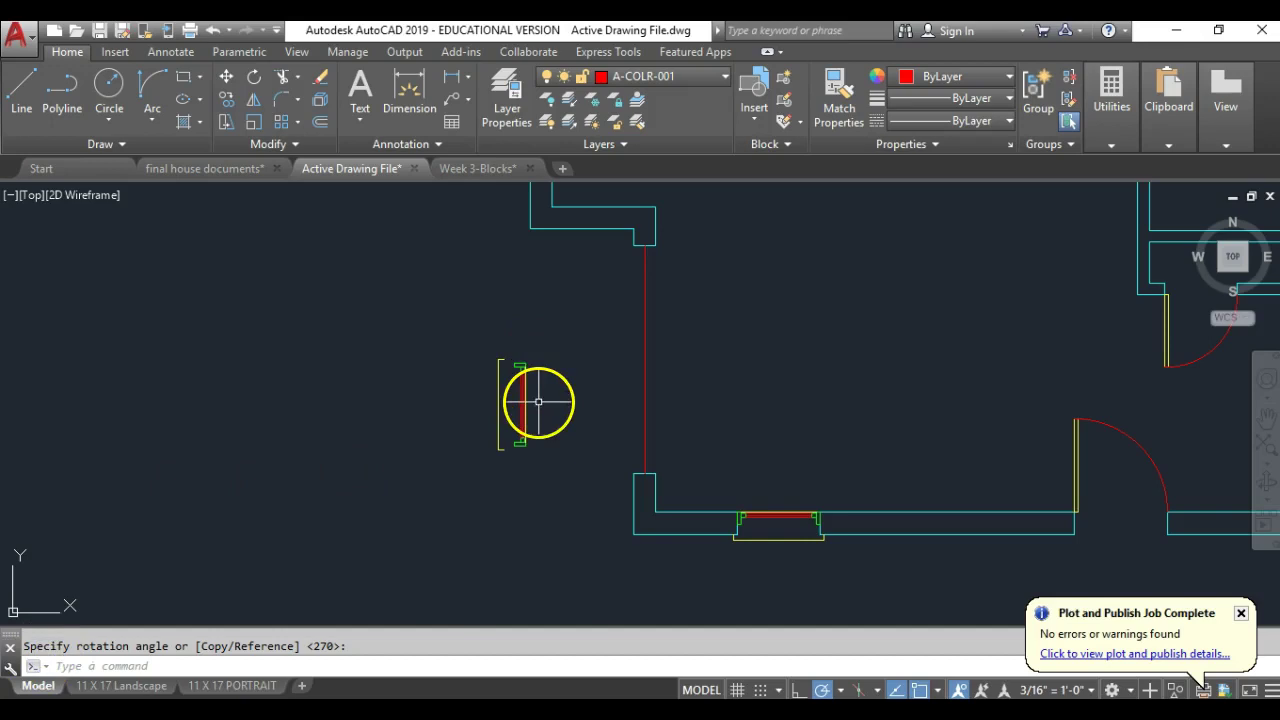
- Move the rotated window by its lower inside frame corner onto the south jamb of the living room's west opening
scroll(624, 404, up, 2)
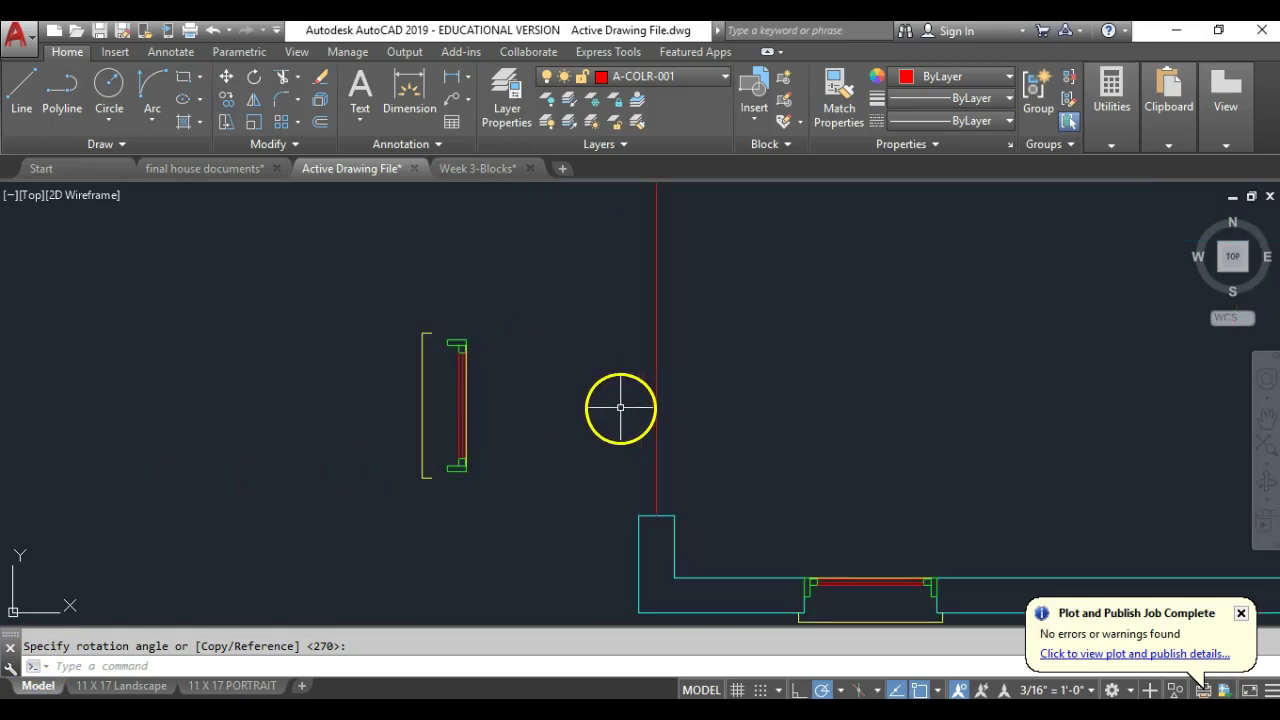
click(512, 460)
text(m)
key(Return)
click(524, 298)
click(348, 492)
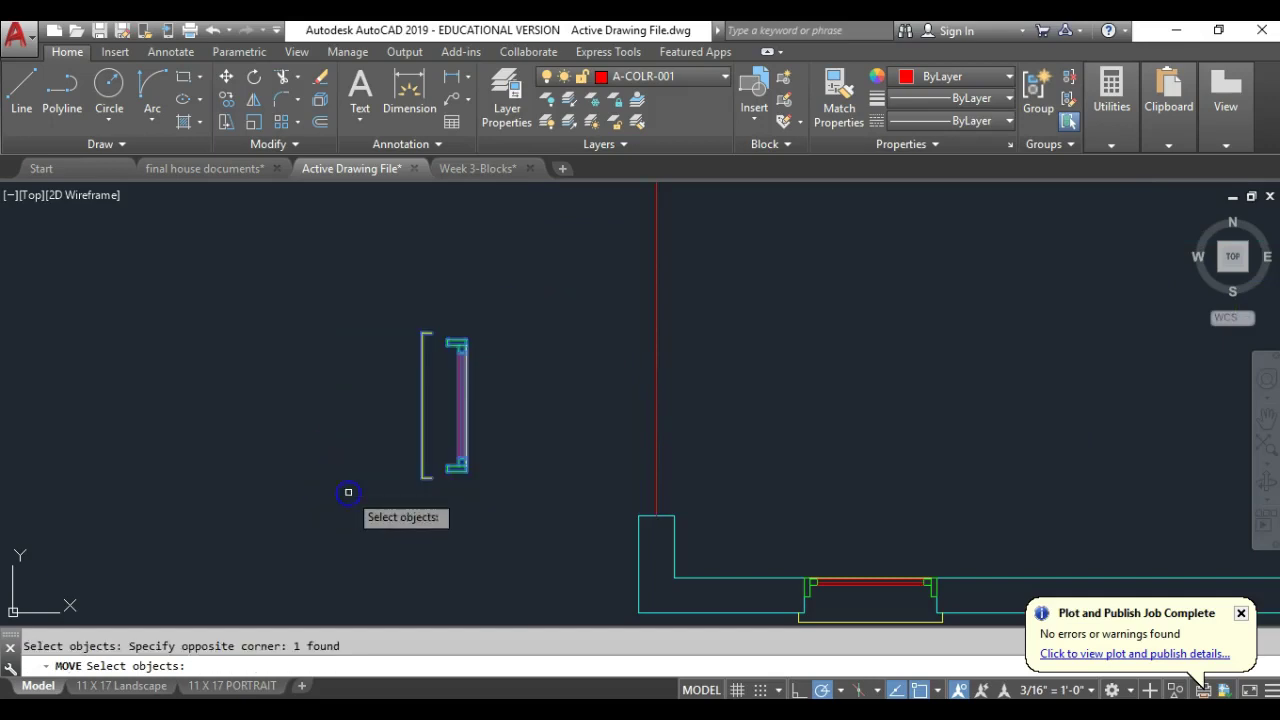
key(Return)
click(464, 468)
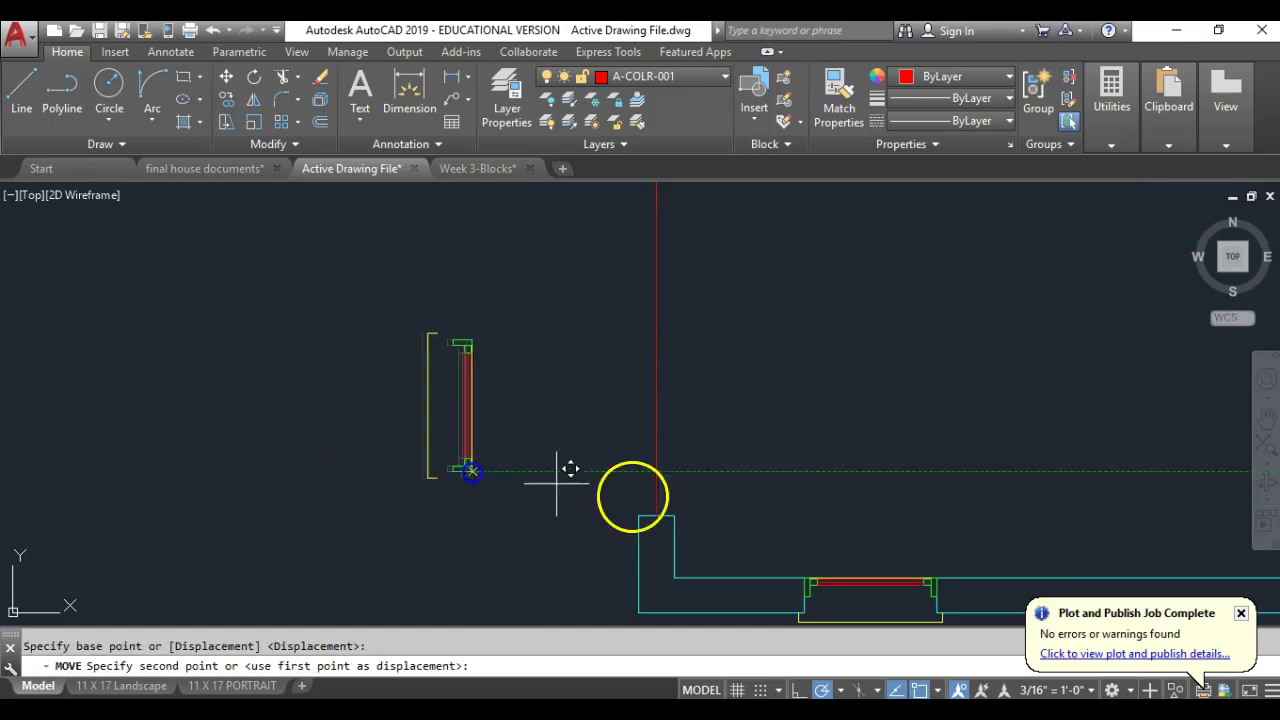
click(657, 514)
- Examine how the placed window sits against the south jamb and the opening's vertical center line
scroll(723, 506, up, 2)
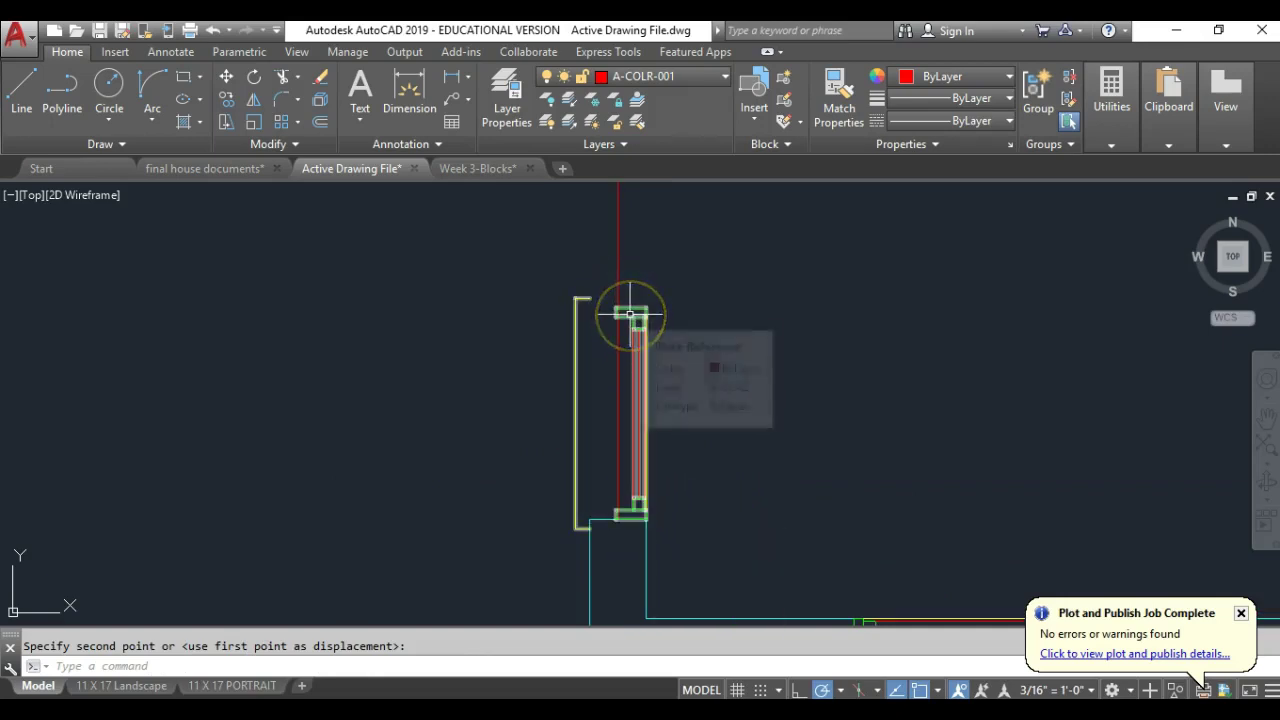
click(598, 421)
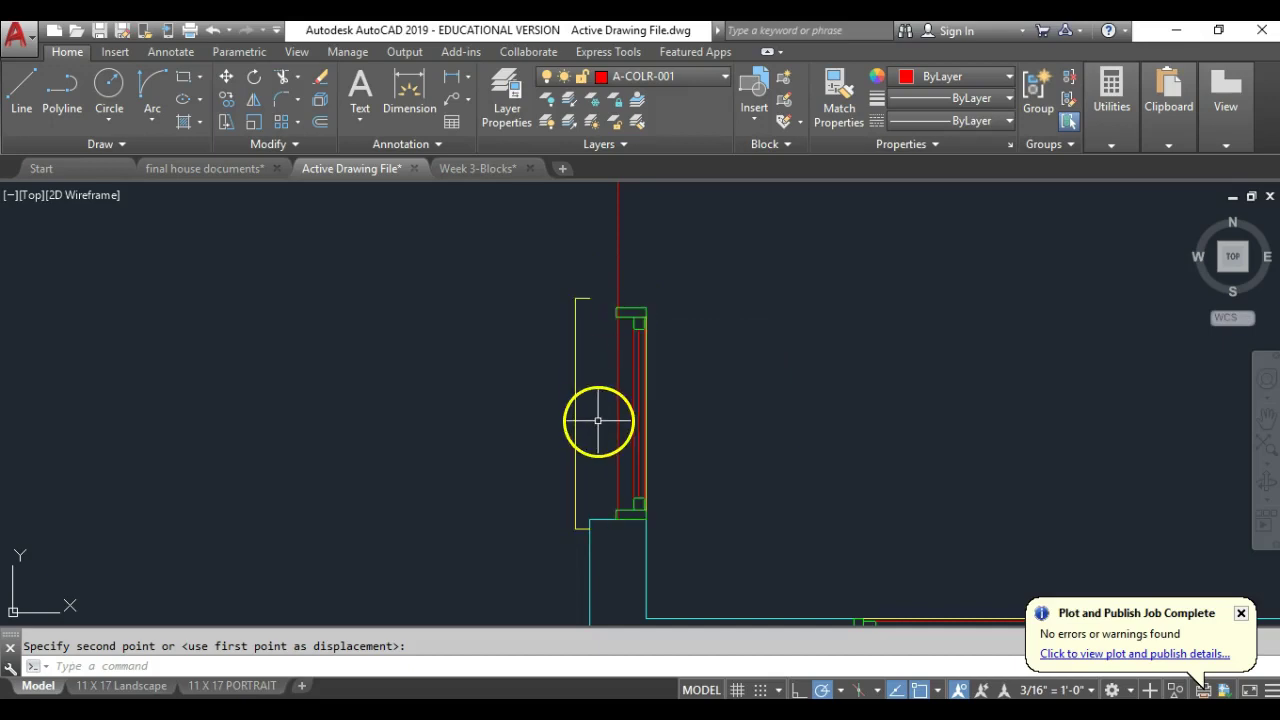
scroll(623, 349, down, 3)
scroll(629, 323, up, 2)
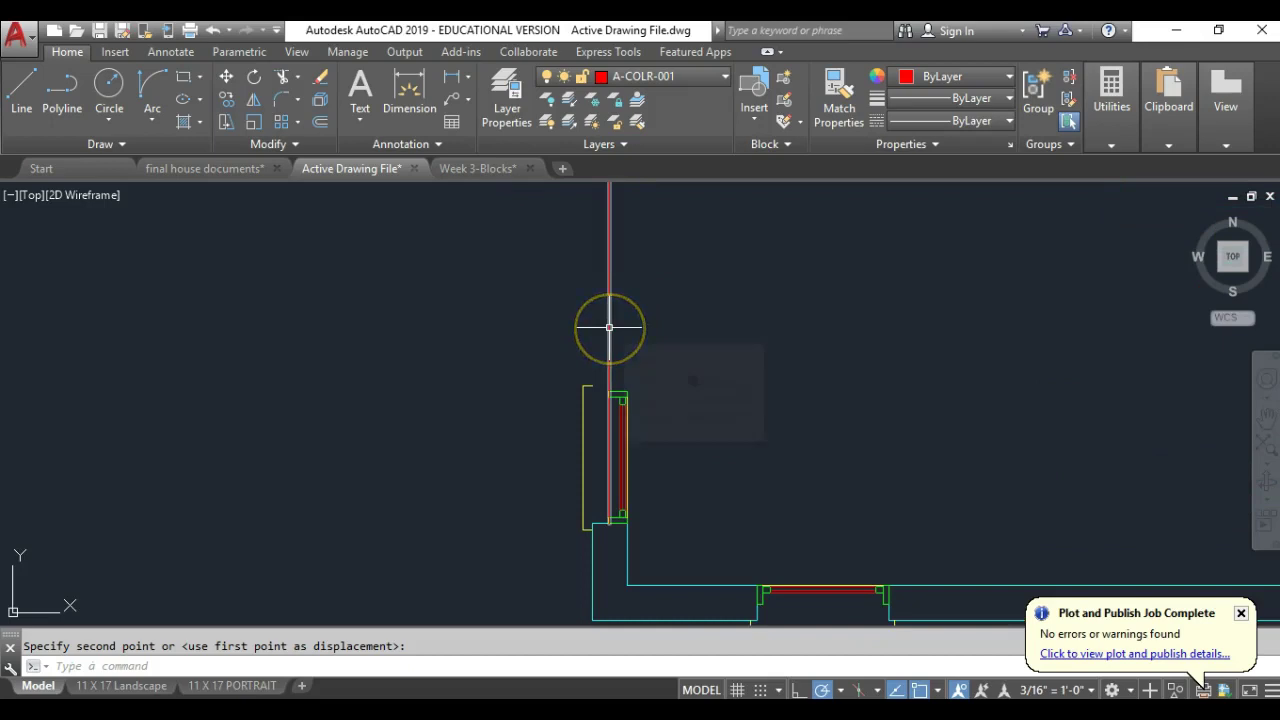
scroll(609, 327, down, 2)
middle_drag(609, 327, 596, 319)
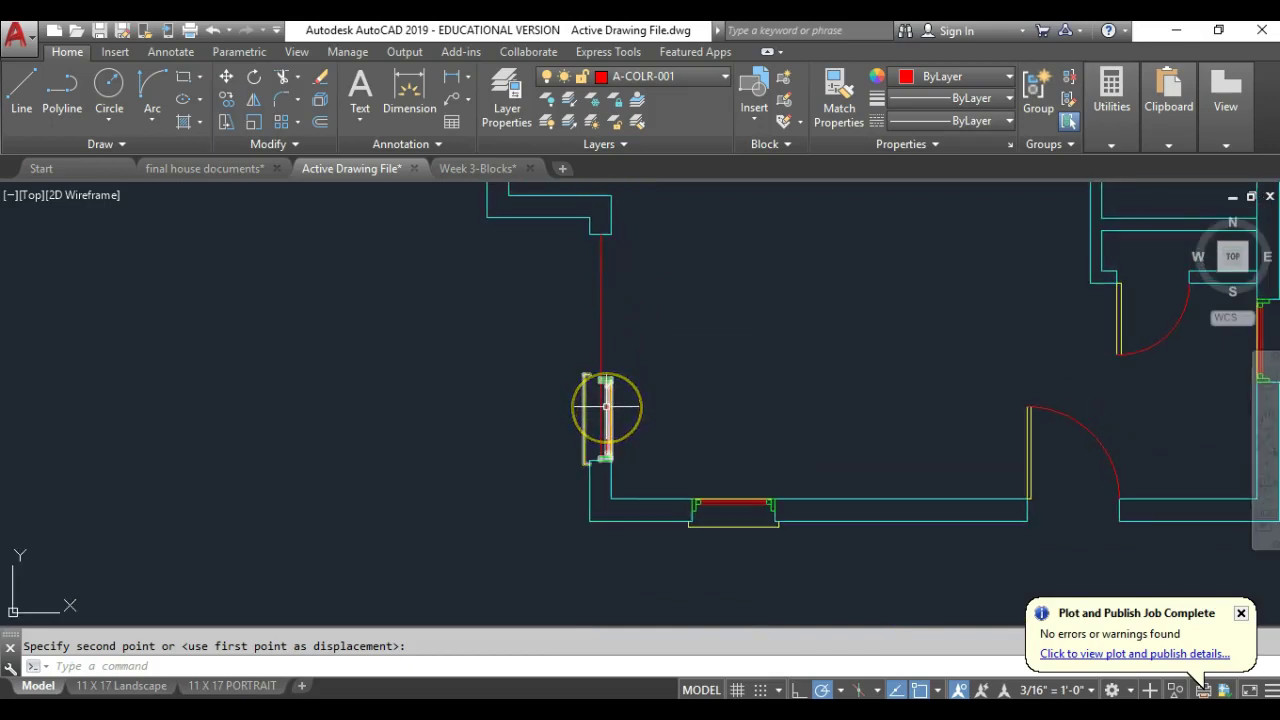
scroll(608, 466, up, 2)
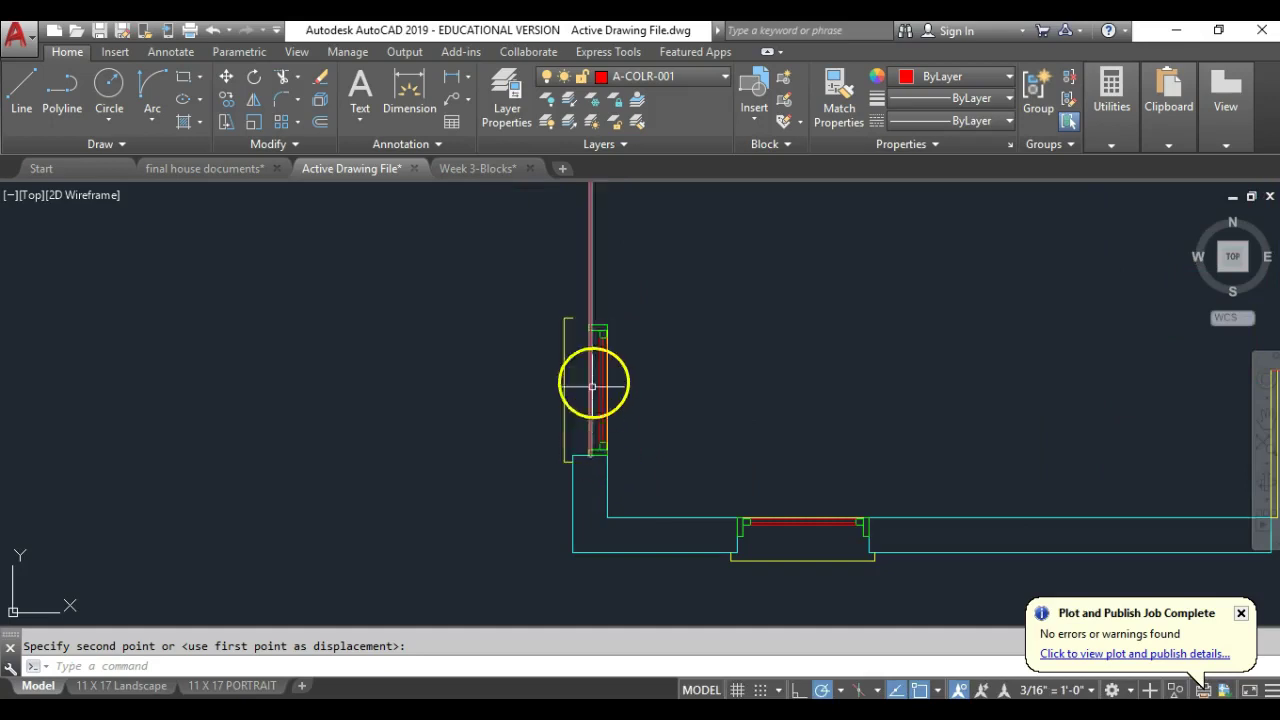
scroll(596, 348, up, 2)
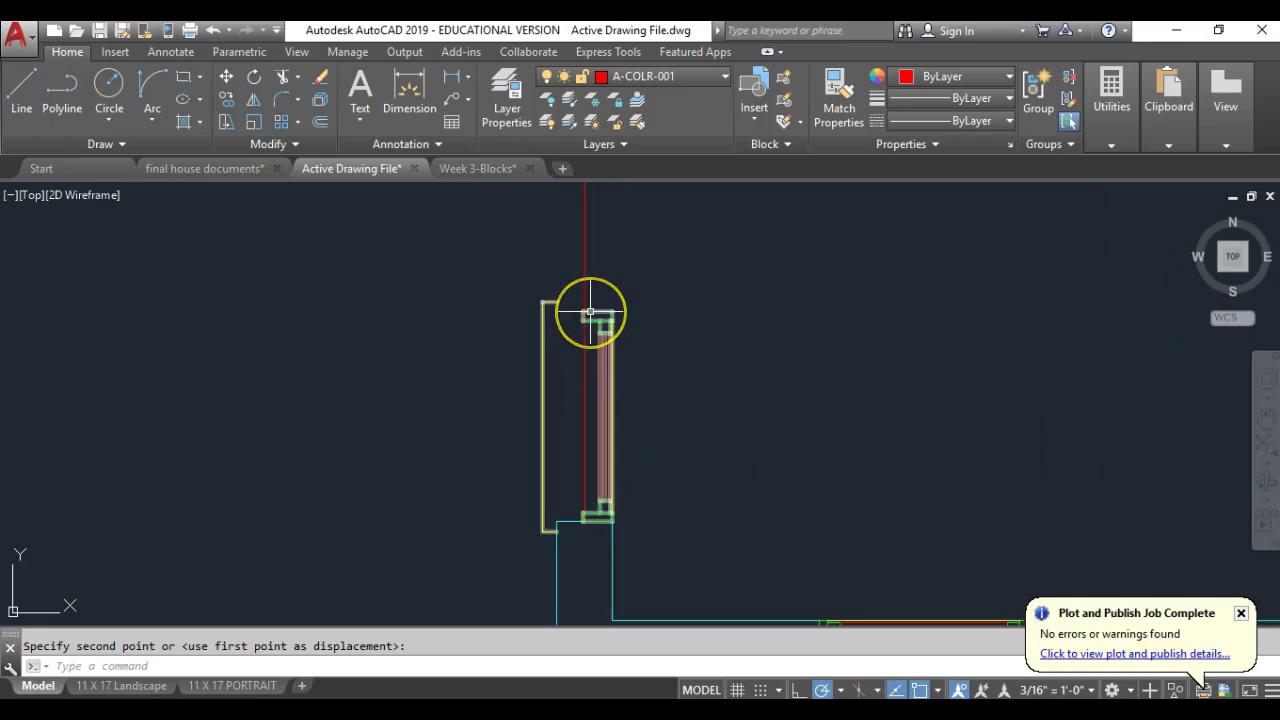
- Shorten the lower end of the opening's vertical center line by about 5/8" so it ends inside the window's lower frame piece
click(605, 522)
scroll(571, 522, up, 3)
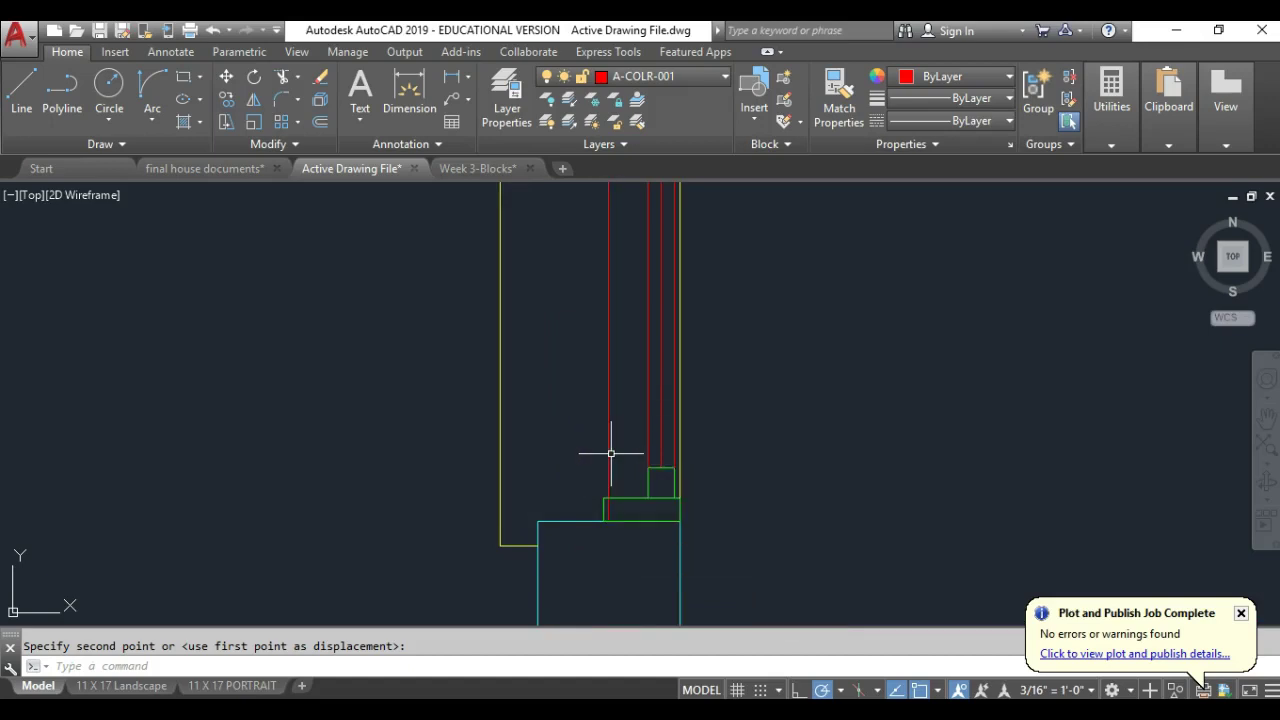
scroll(613, 471, up, 2)
click(613, 474)
click(579, 479)
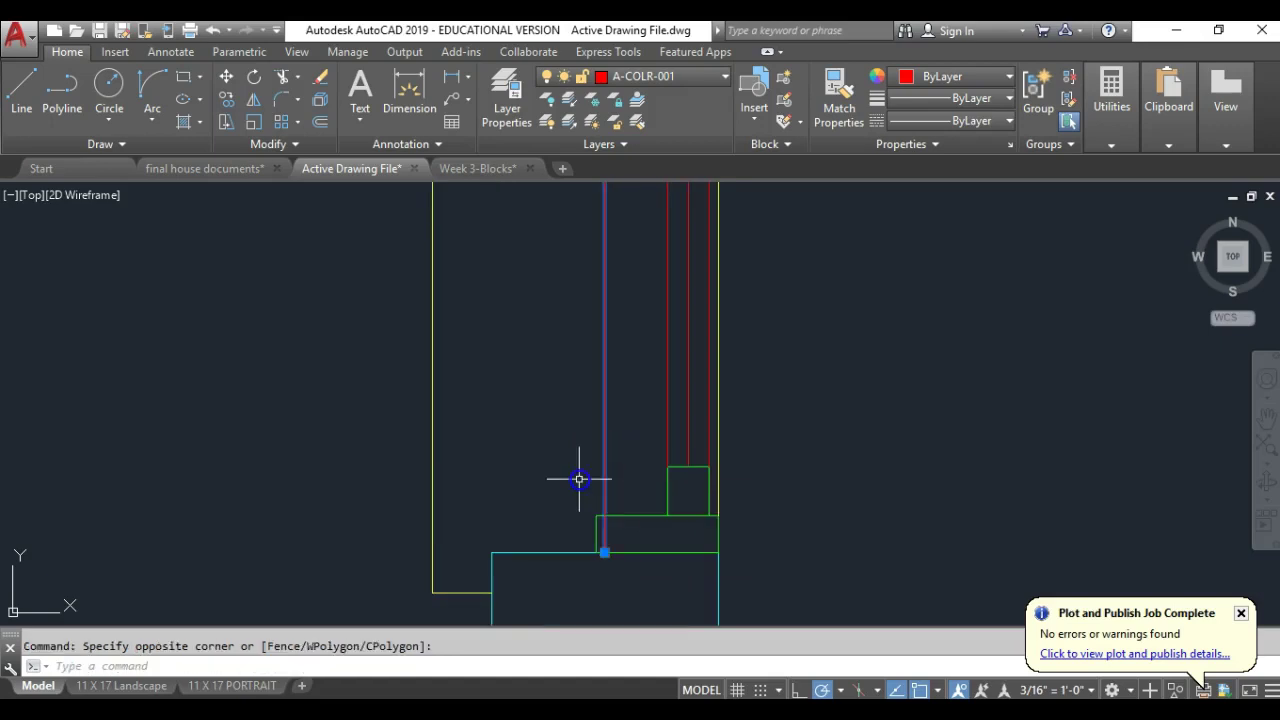
scroll(608, 534, up, 2)
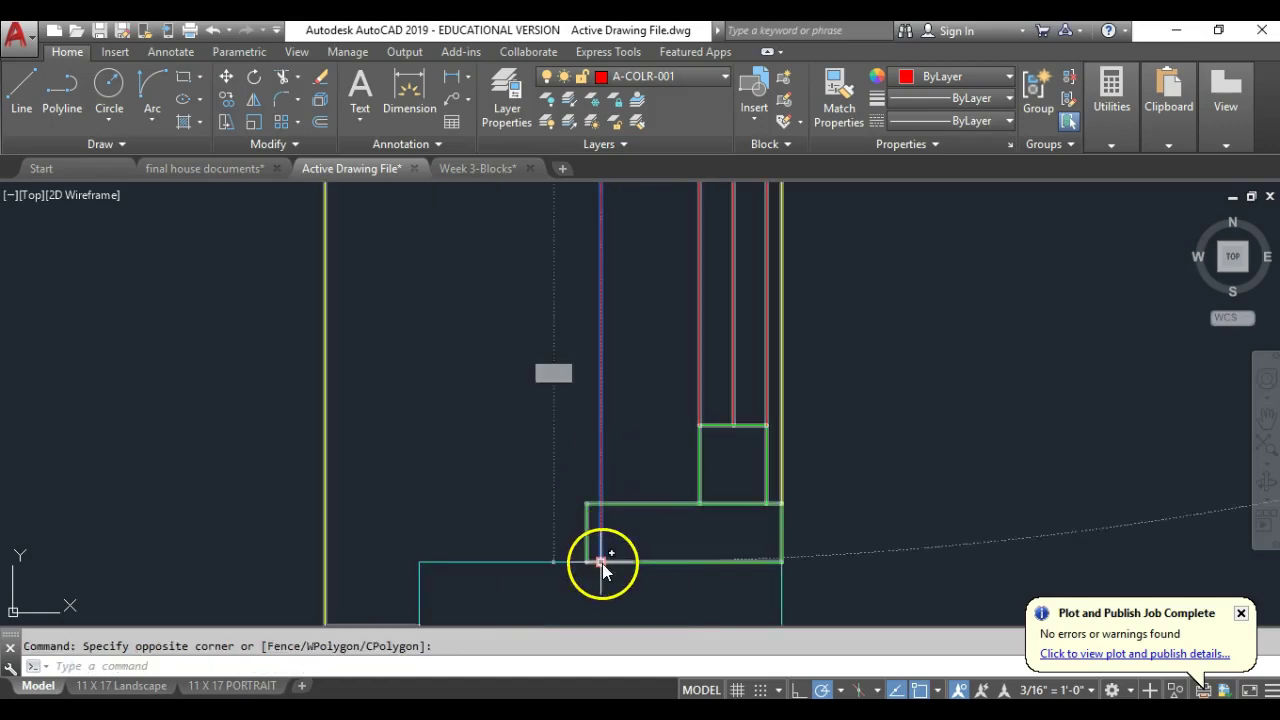
click(600, 563)
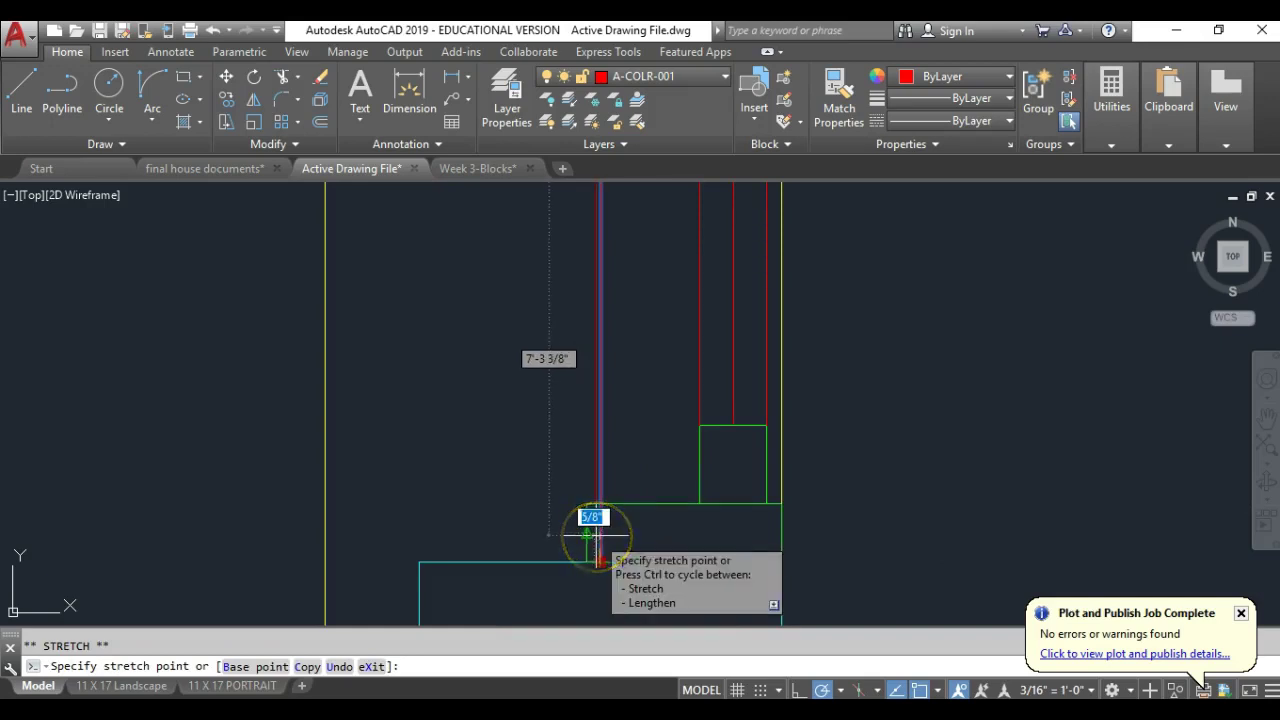
click(599, 537)
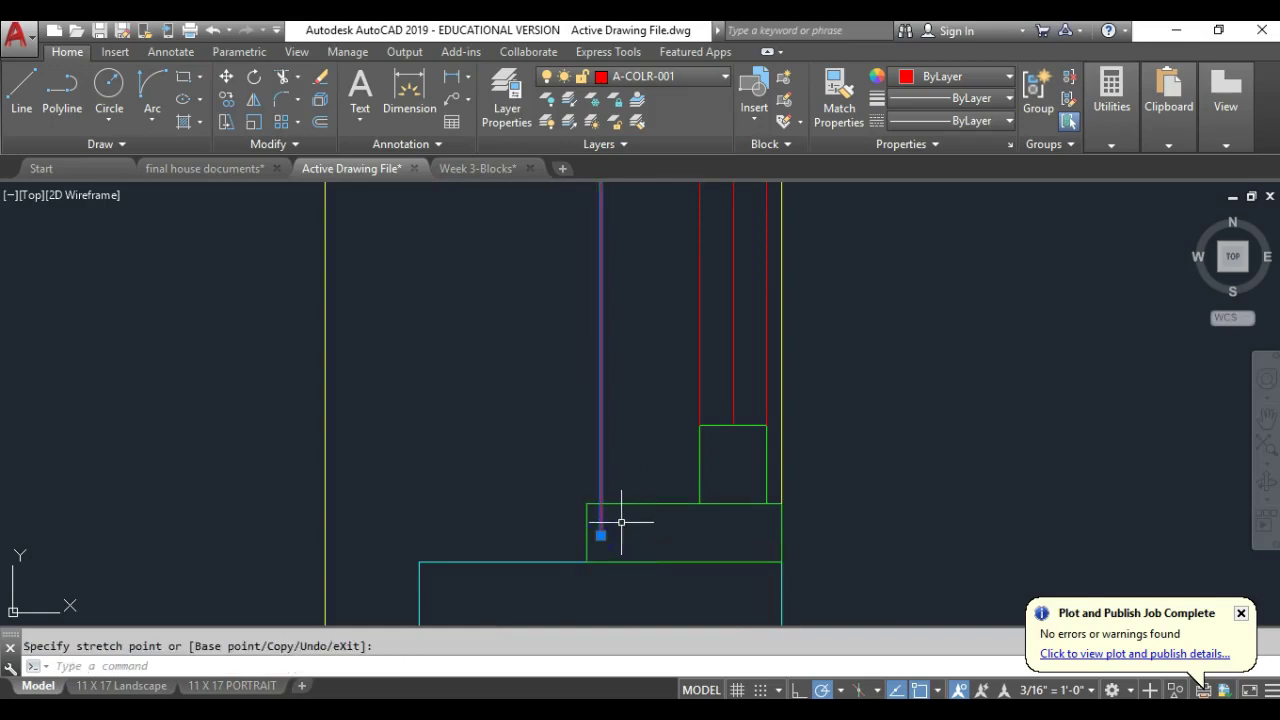
scroll(593, 527, up, 2)
key(Escape)
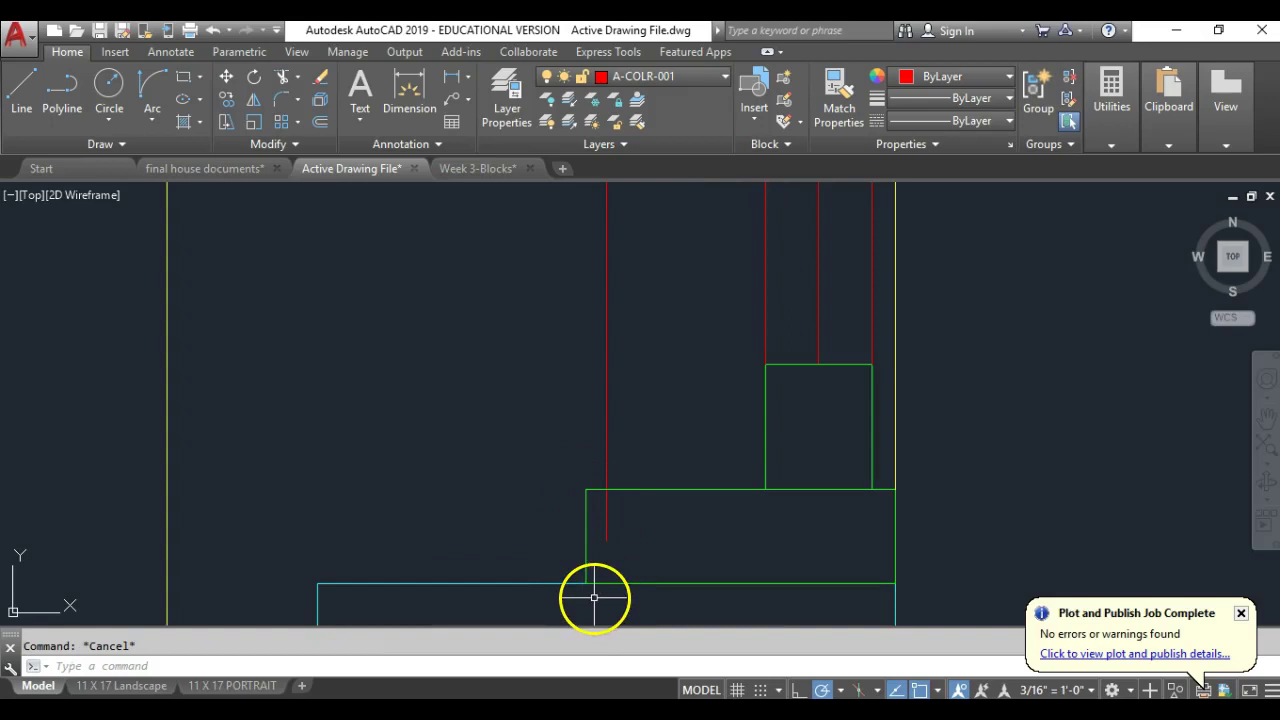
- Draw a short horizontal guide line eastward from the midpoint of the lower frame piece's west edge
text(l)
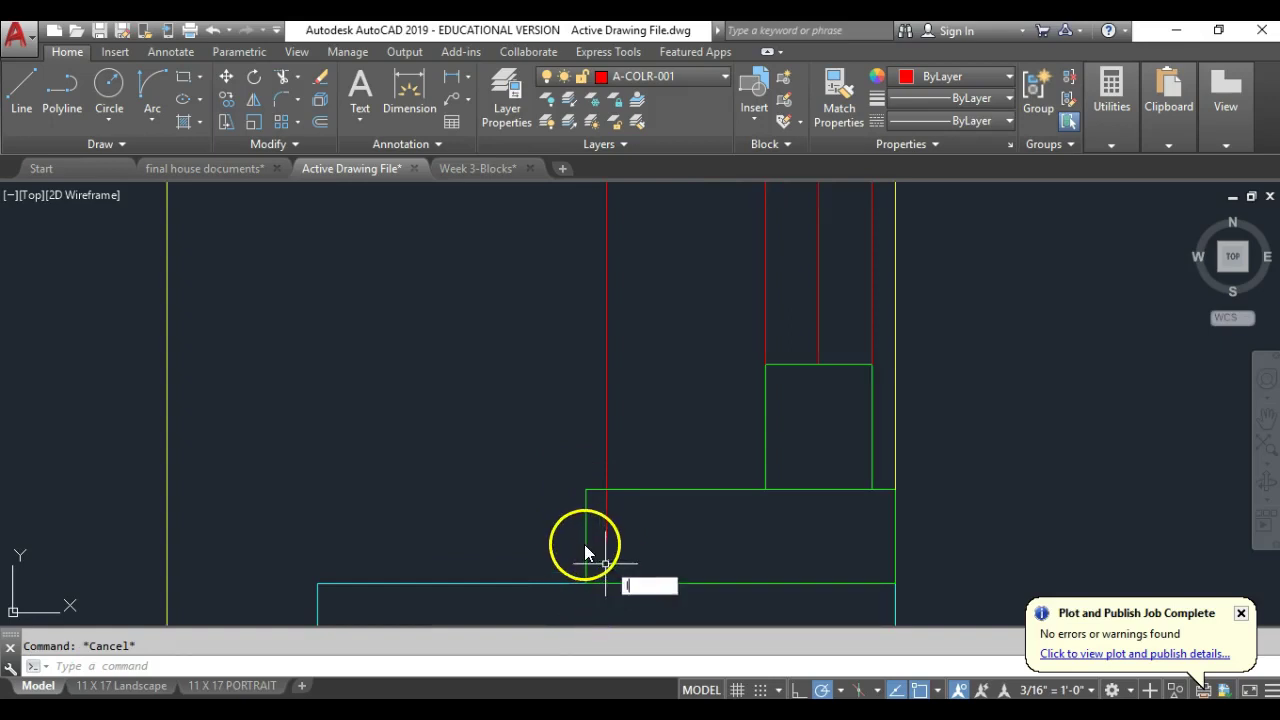
key(Return)
click(585, 540)
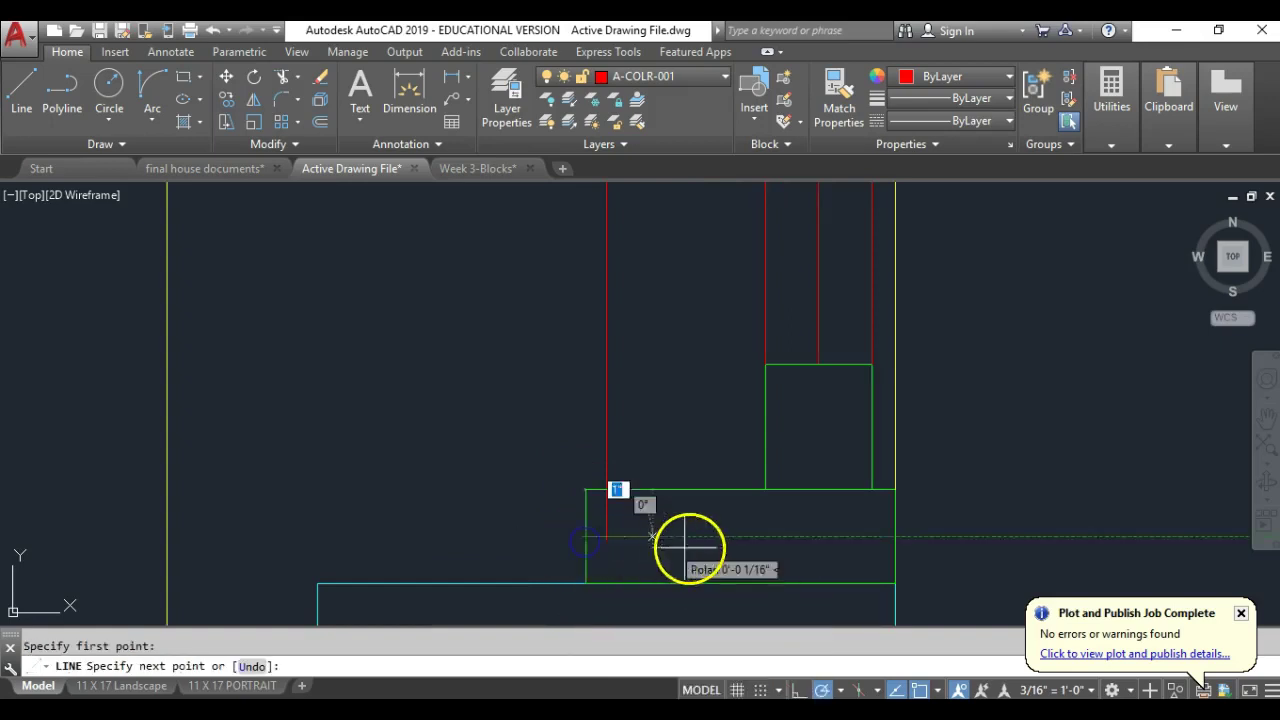
key(Return)
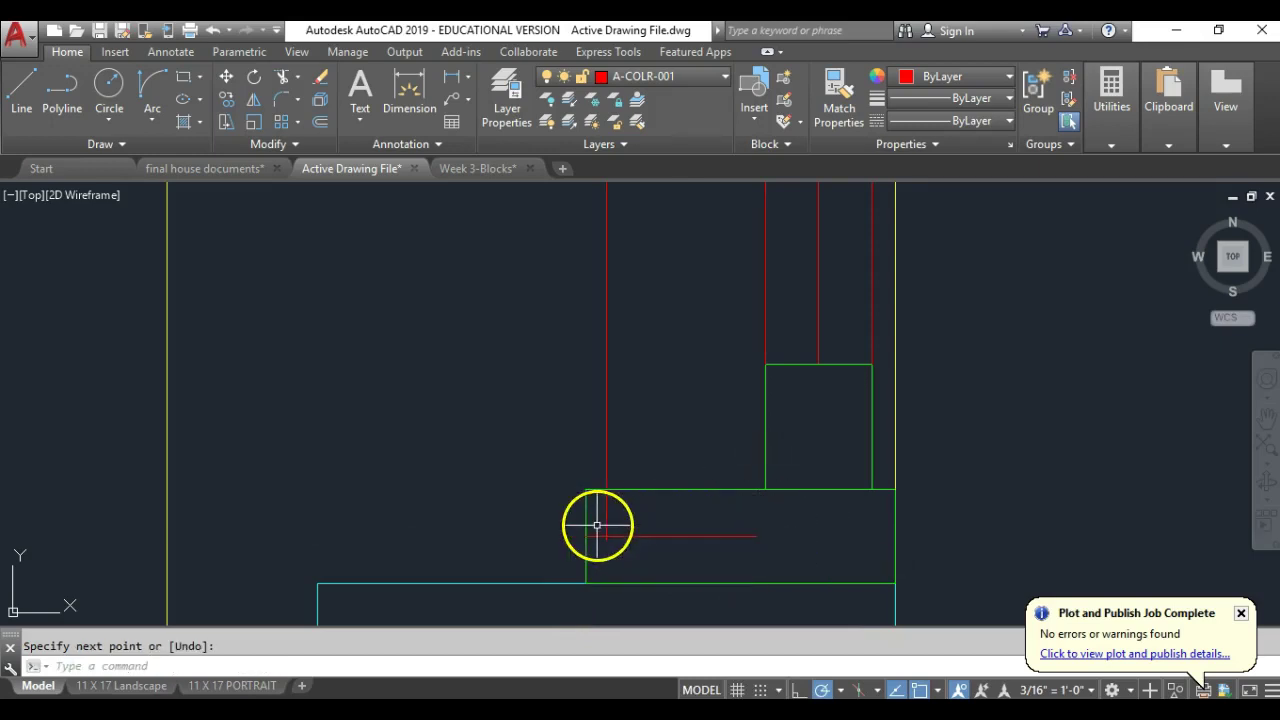
key(Return)
- Adjust the vertical center line's lower endpoint to meet the short horizontal guide line
scroll(607, 530, up, 6)
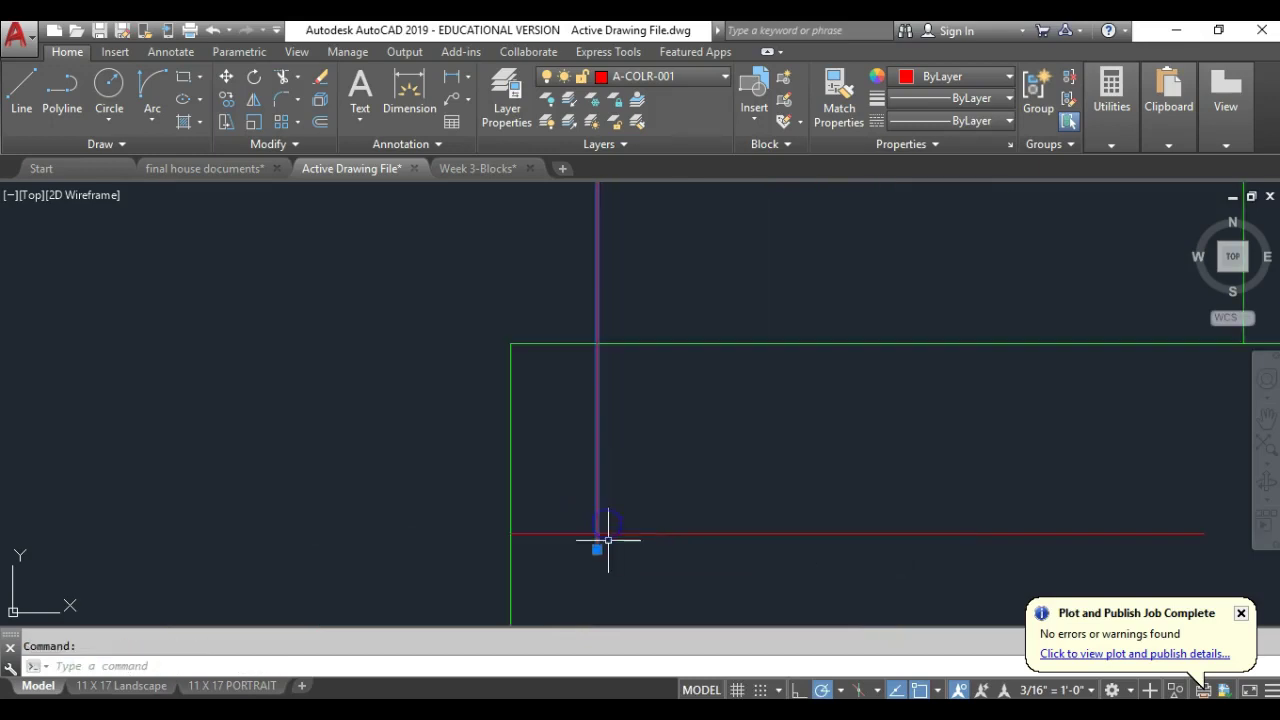
click(597, 549)
click(597, 549)
key(Escape)
- Offset the south jamb line 11/16" into the opening, picking the distance from the frame edge's midpoint to its lower corner
scroll(662, 531, down, 5)
text(o)
key(Return)
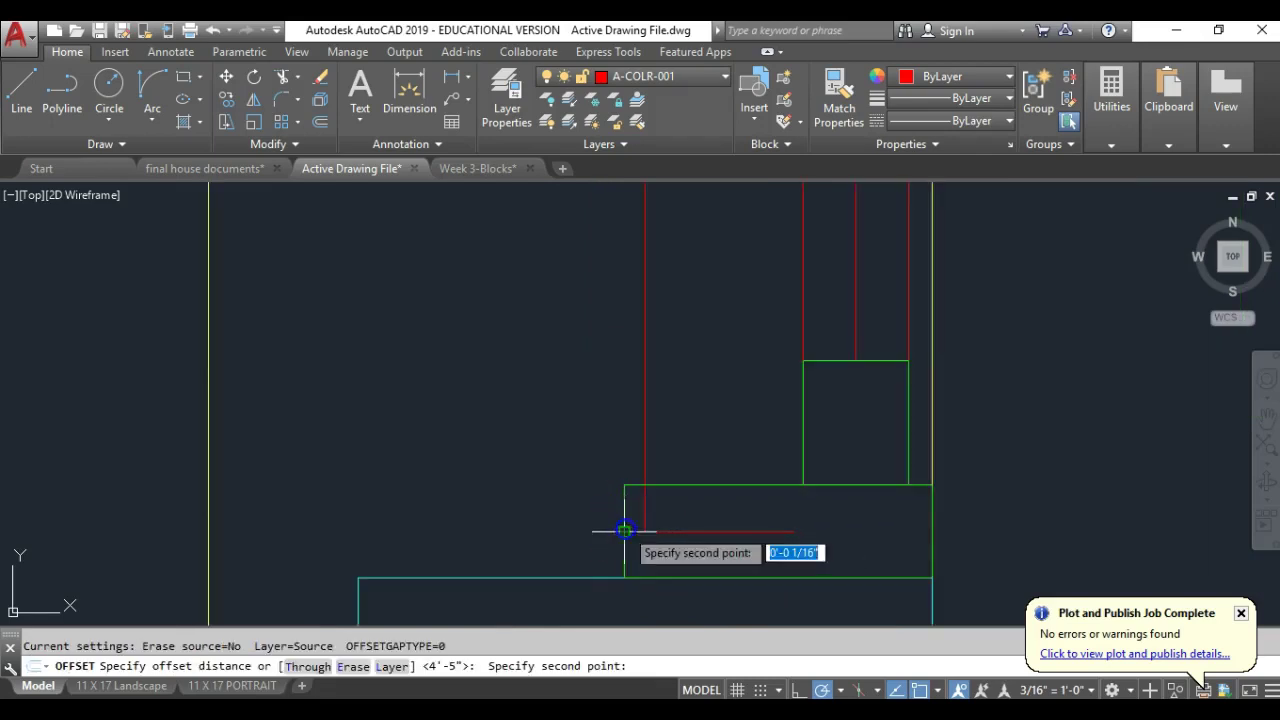
click(624, 577)
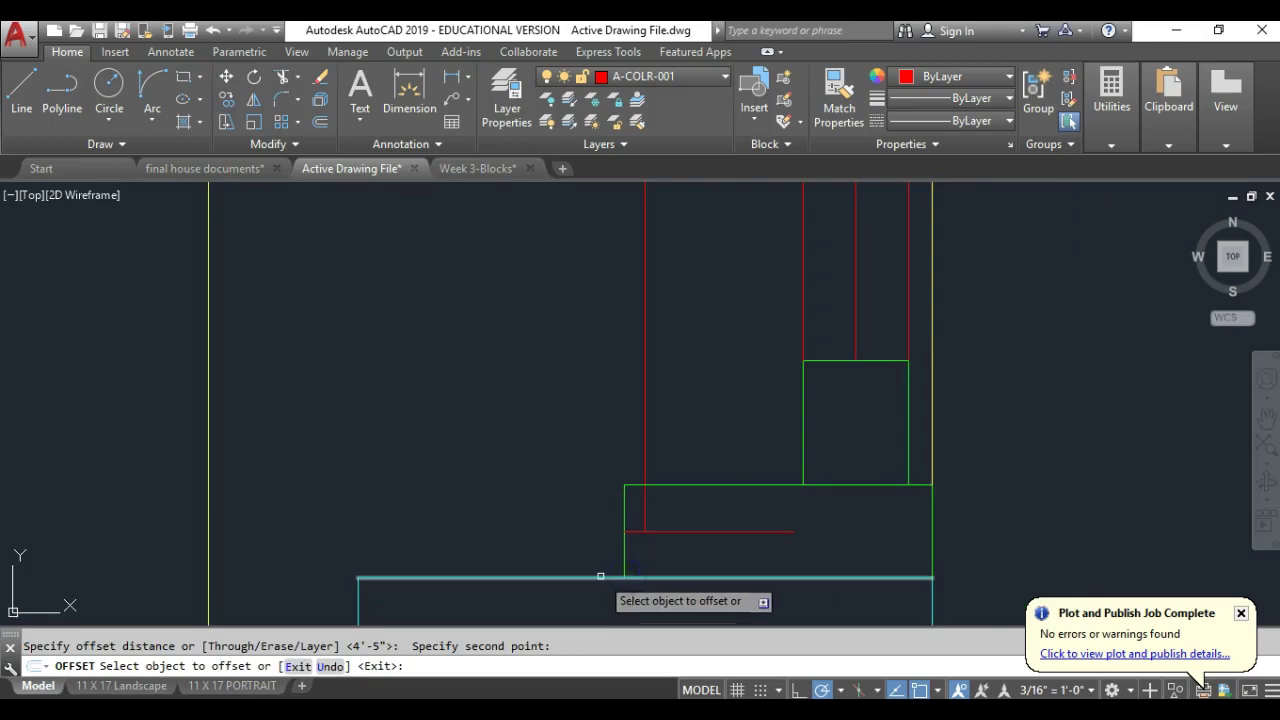
click(600, 576)
click(586, 534)
key(Escape)
- Offset the north jamb line 11/16" south into the opening, picking the distance from the lower frame edge's midpoint and corner
scroll(611, 584, down, 5)
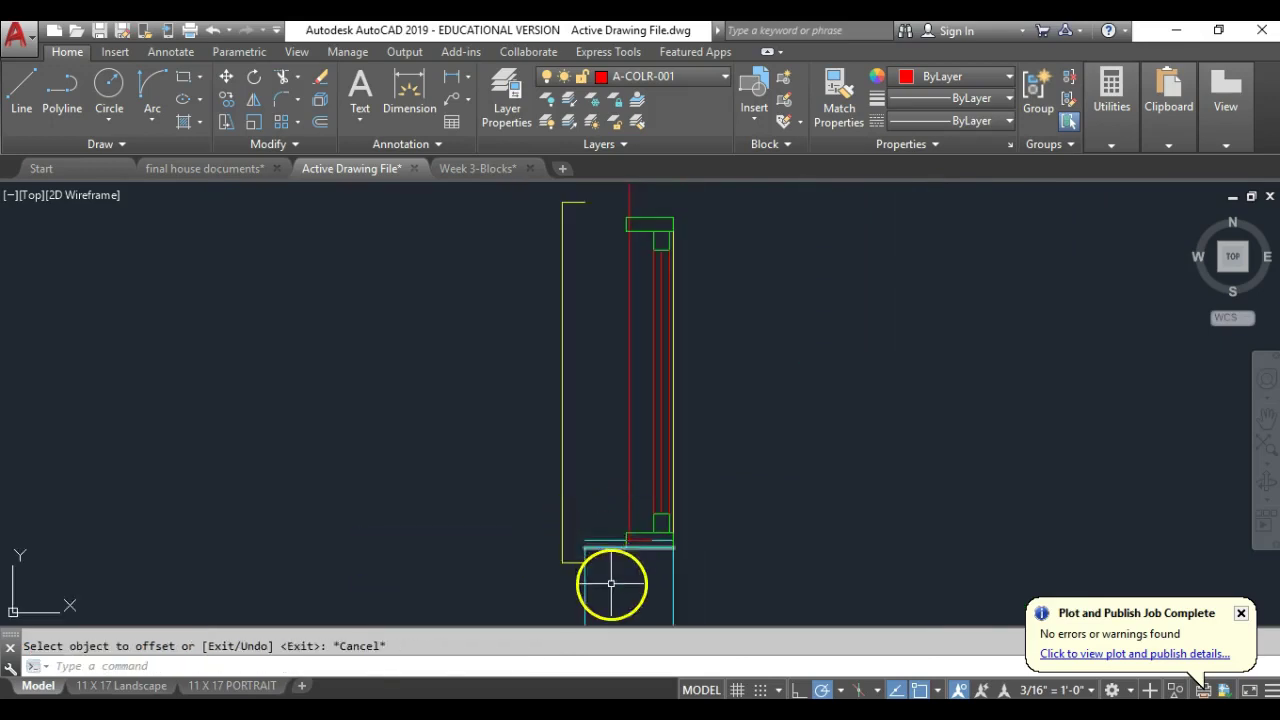
mouse_move(621, 491)
middle_down()
mouse_move(634, 443)
mouse_move(617, 386)
mouse_move(648, 561)
mouse_move(620, 440)
mouse_move(623, 483)
mouse_move(617, 343)
mouse_move(577, 404)
mouse_move(640, 509)
mouse_move(640, 409)
middle_up()
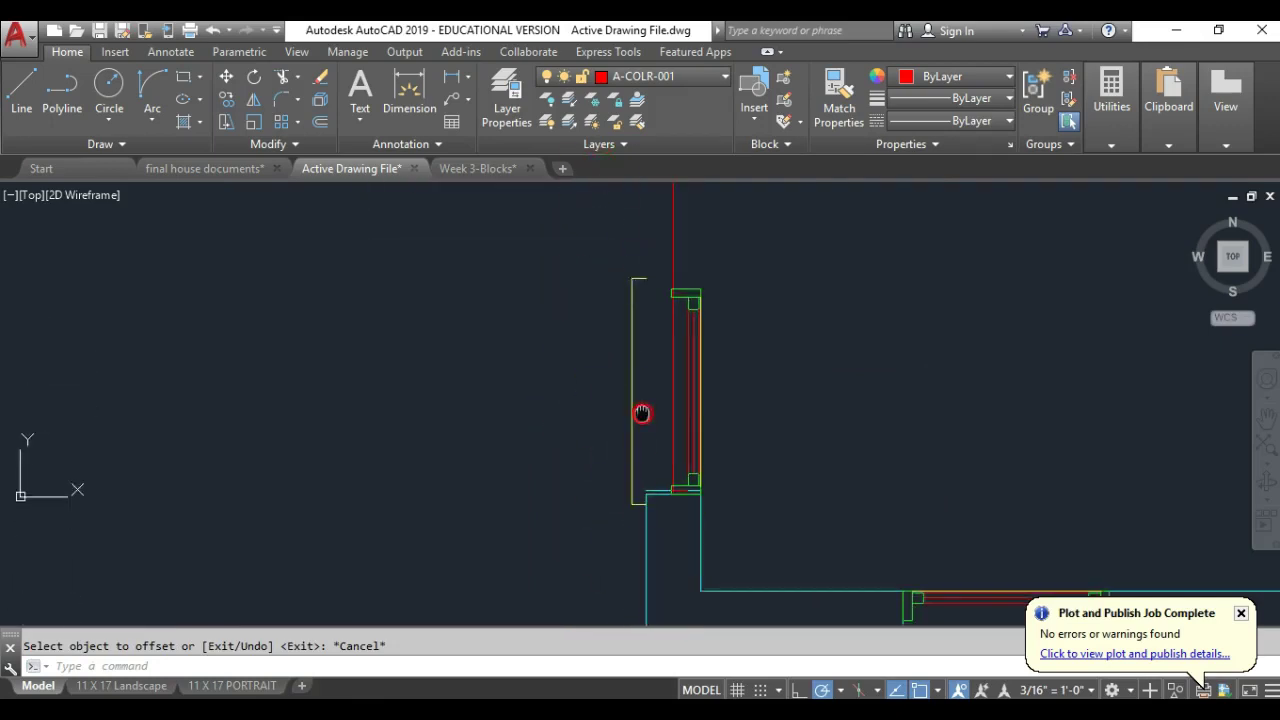
click(318, 122)
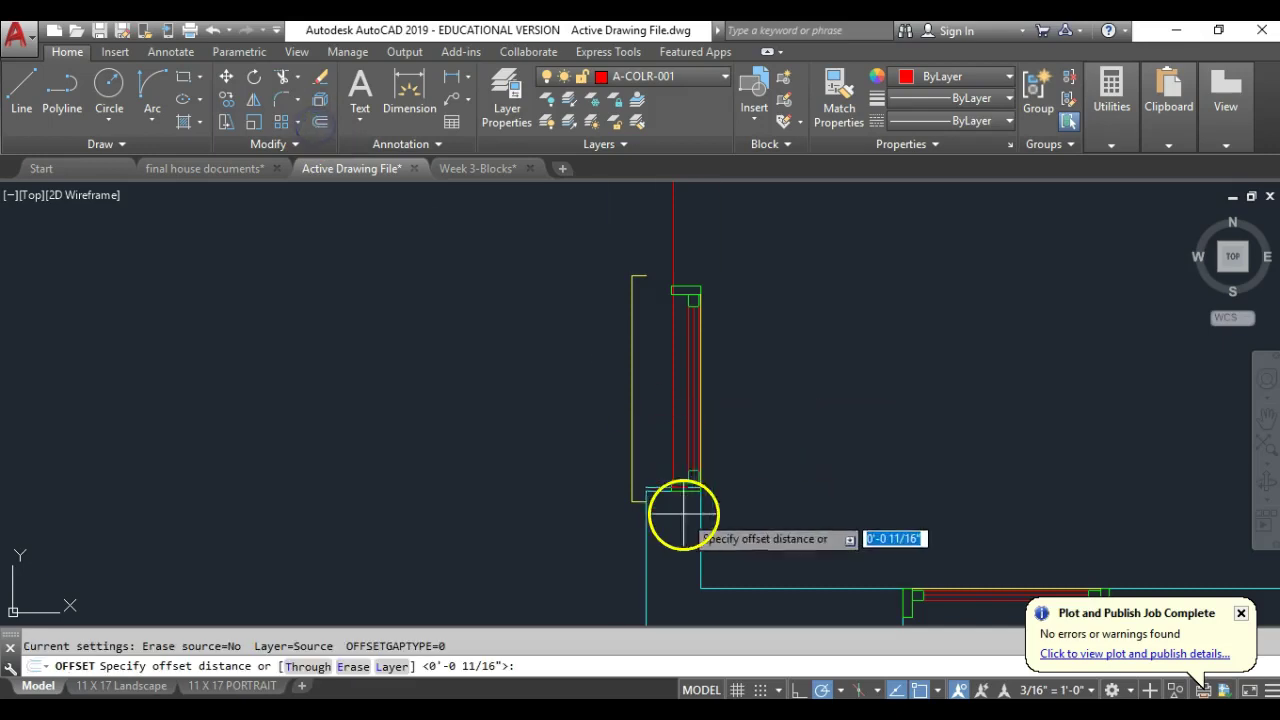
scroll(680, 514, up, 8)
click(609, 367)
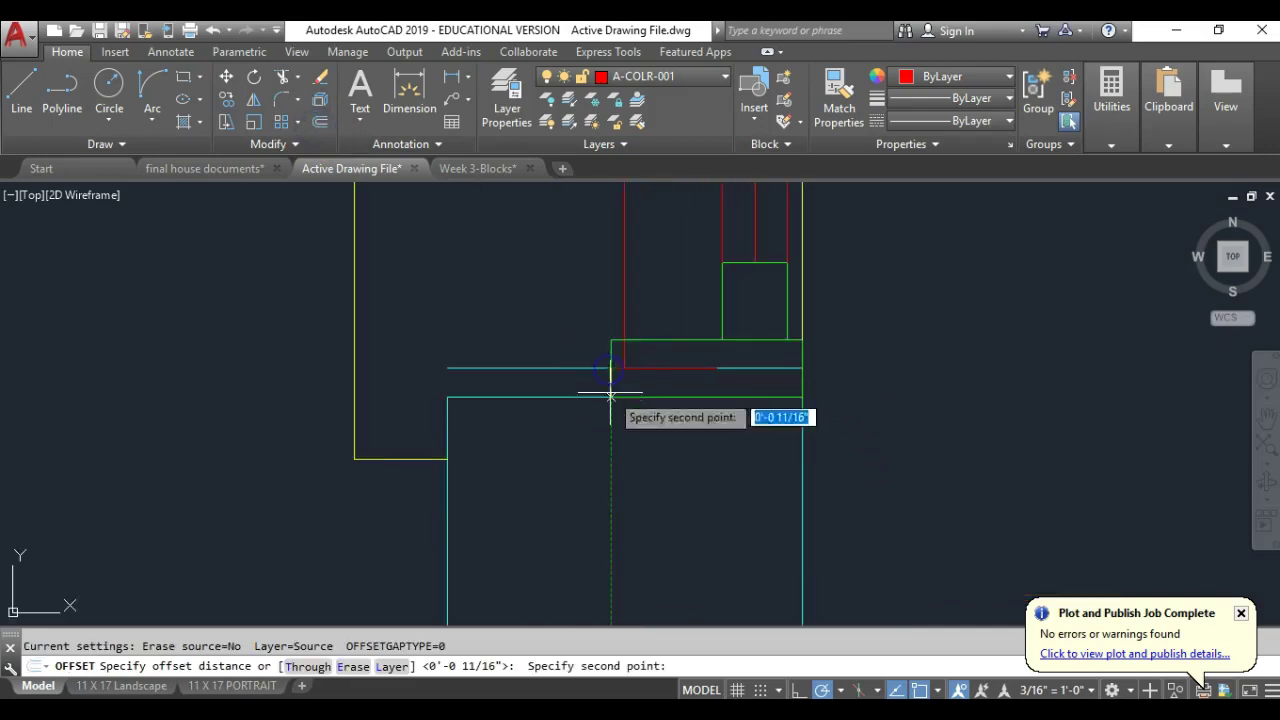
click(612, 397)
scroll(633, 458, down, 9)
middle_drag(651, 287, 651, 520)
scroll(638, 415, up, 4)
scroll(600, 405, up, 2)
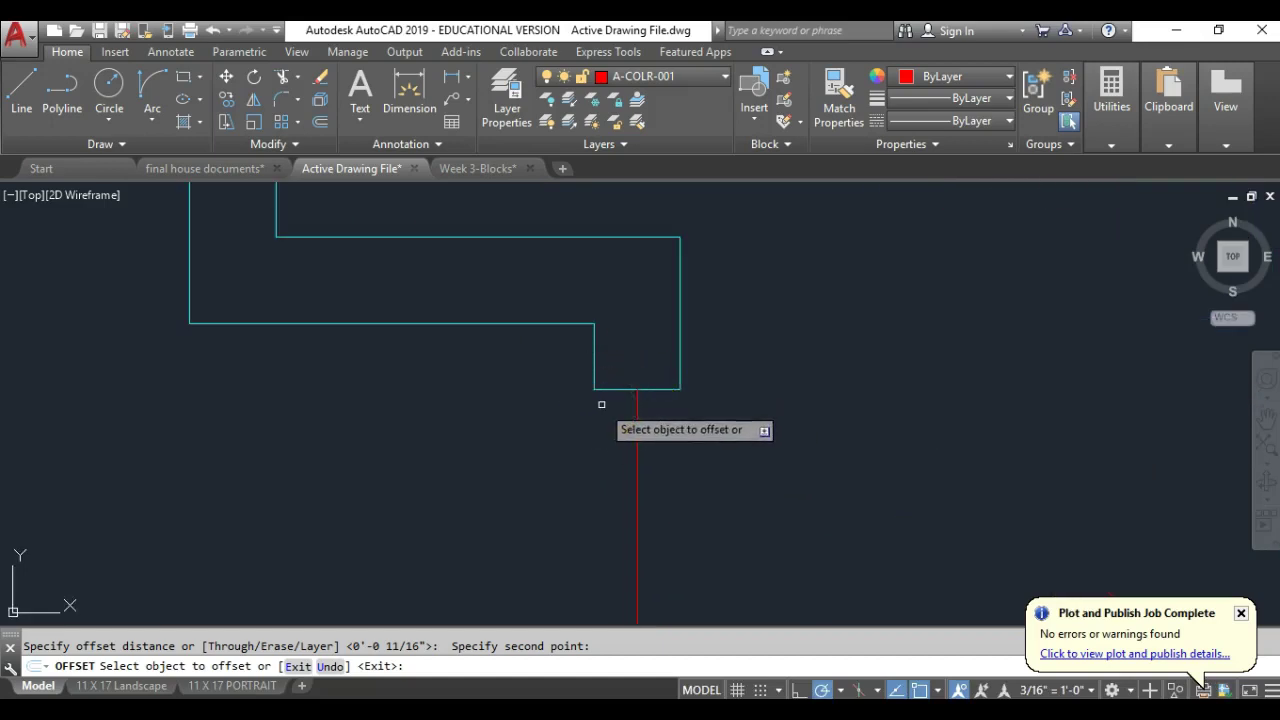
click(601, 389)
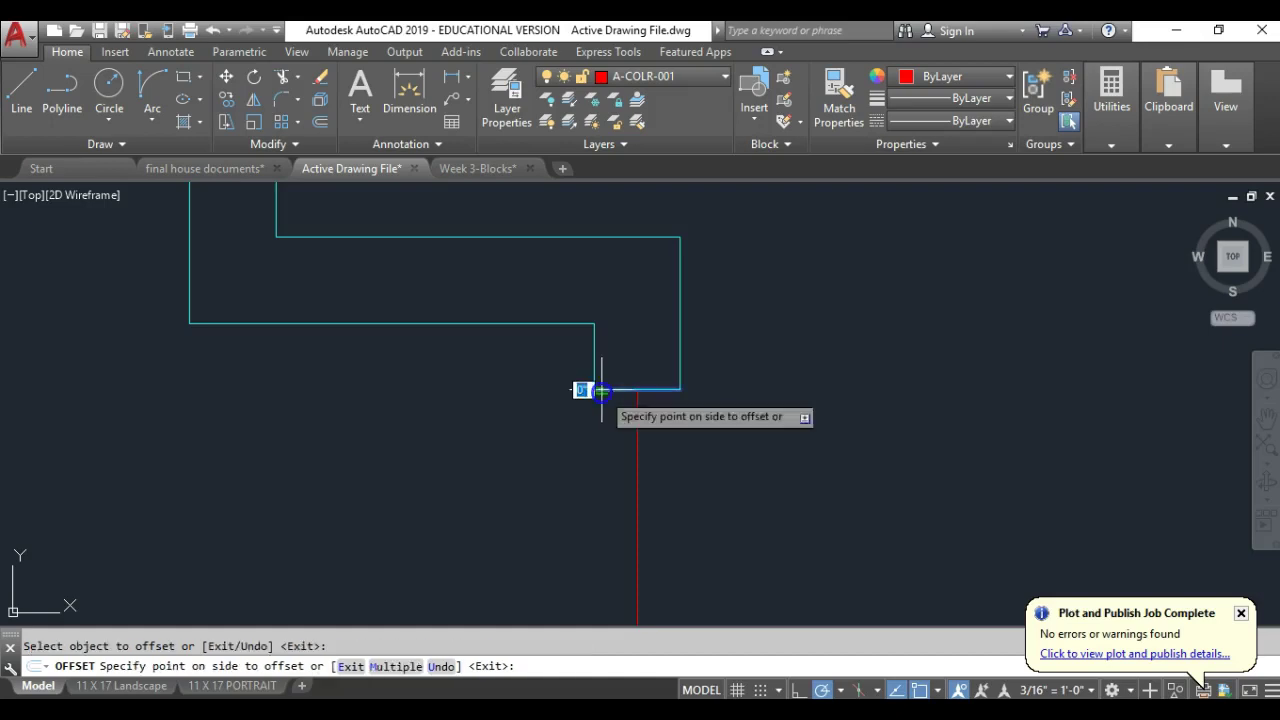
click(595, 450)
key(Return)
- Stretch the vertical center line's upper endpoint down to the midpoint of the offset line at the north jamb
scroll(620, 380, up, 5)
click(556, 513)
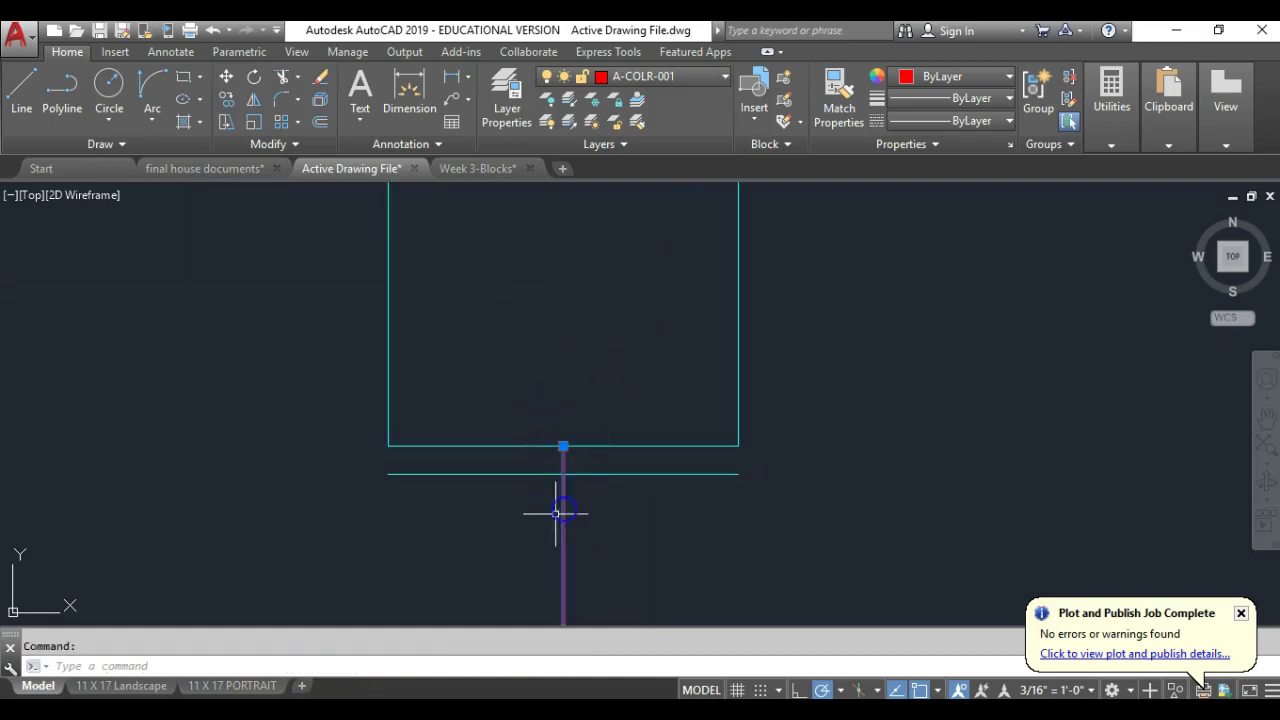
click(562, 448)
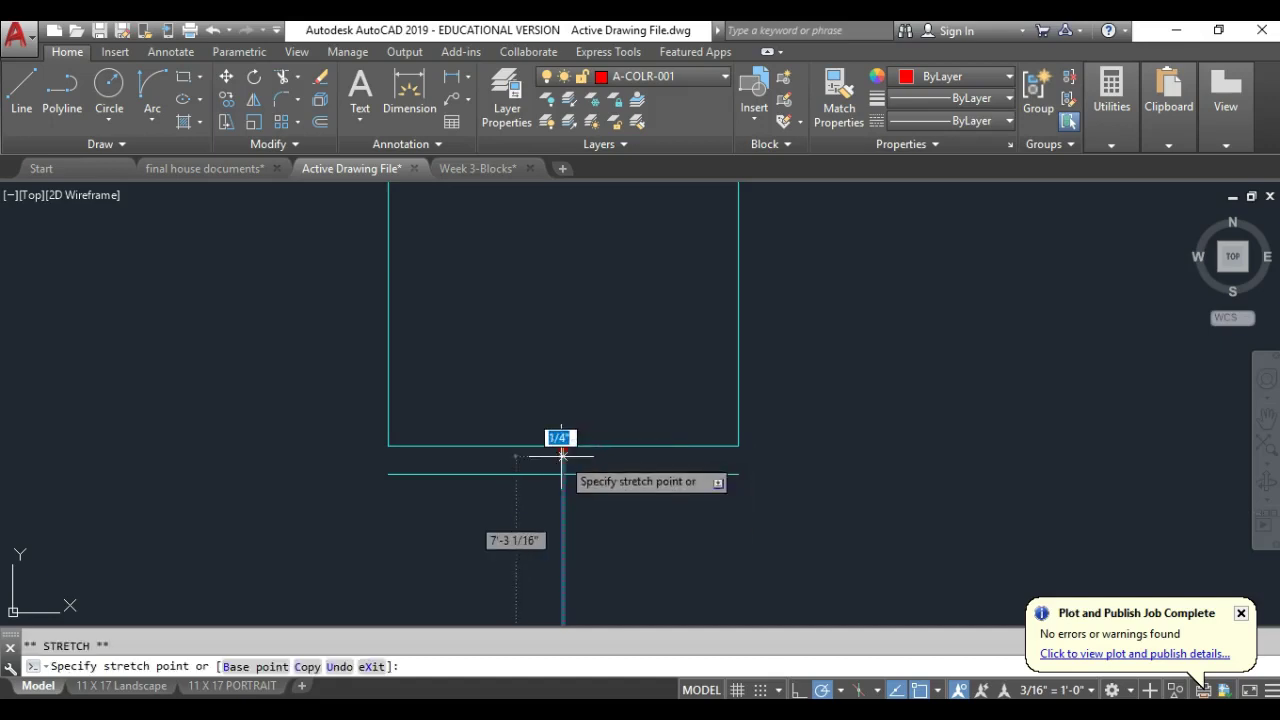
click(563, 474)
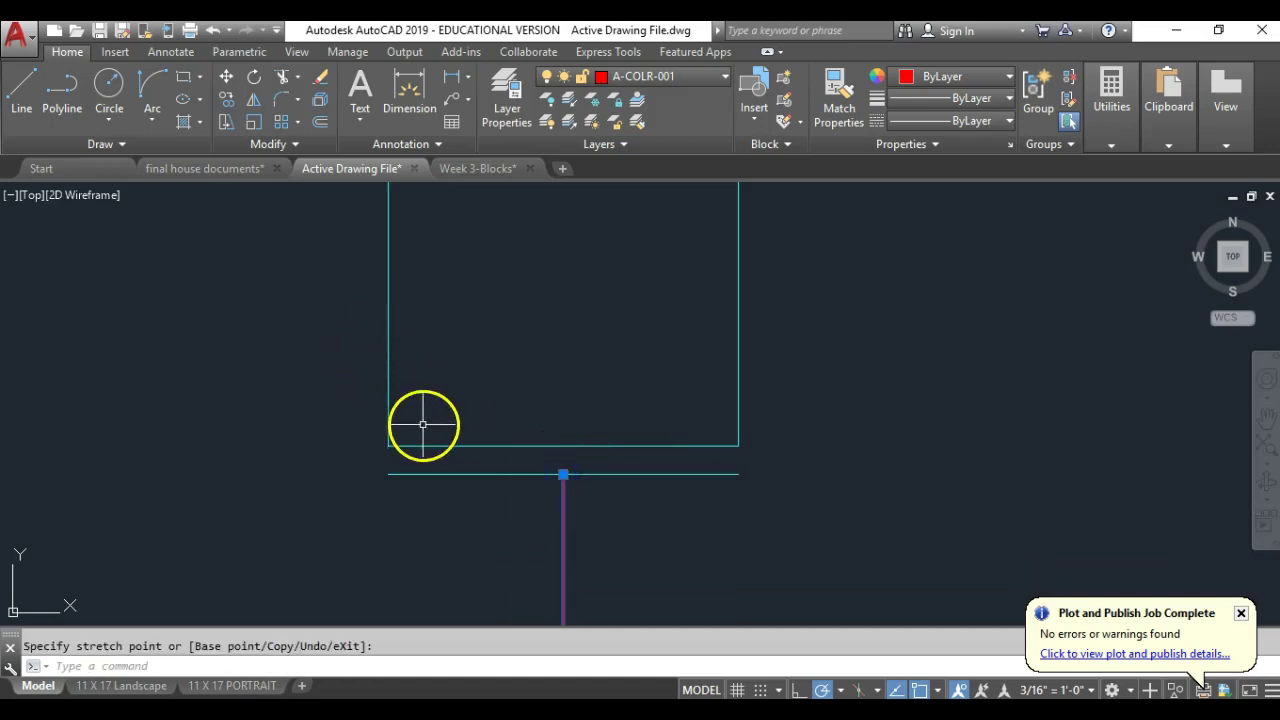
key(Escape)
- Erase the two temporary offset lines at the opening's north and south jambs
scroll(494, 410, down, 4)
scroll(492, 433, down, 3)
scroll(497, 420, up, 3)
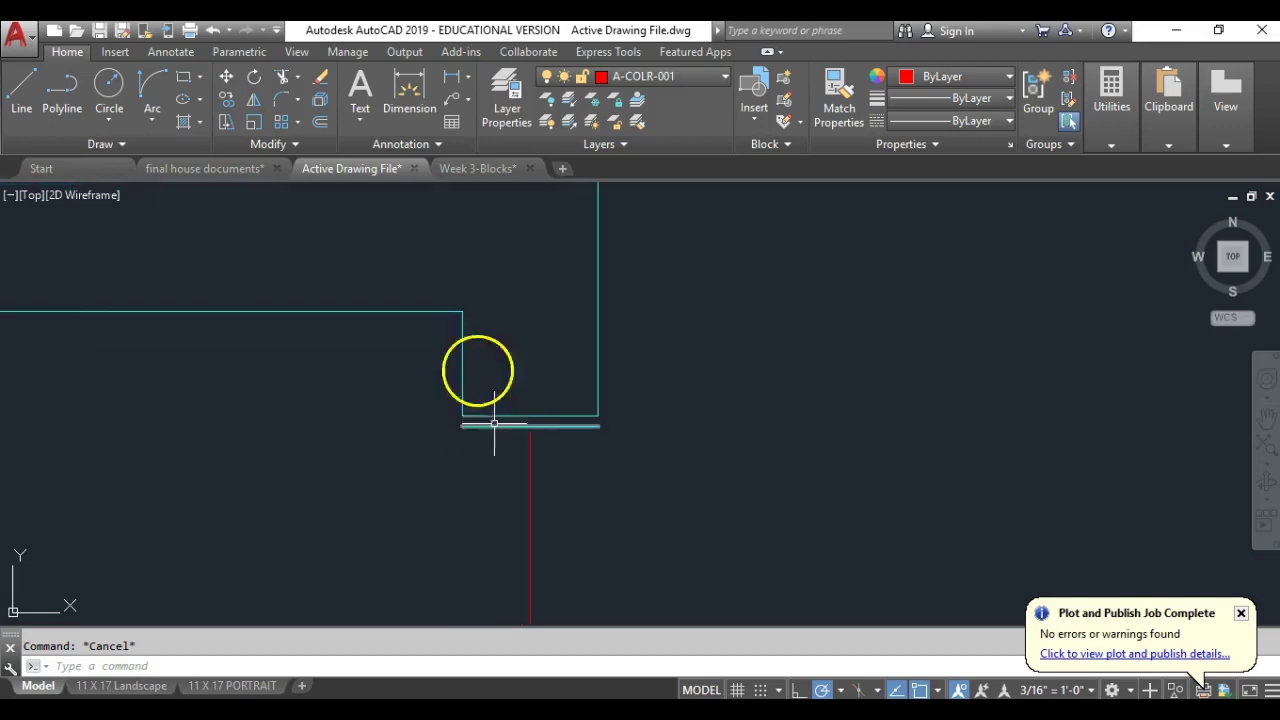
click(318, 77)
click(487, 429)
right_click(486, 427)
scroll(507, 383, down, 6)
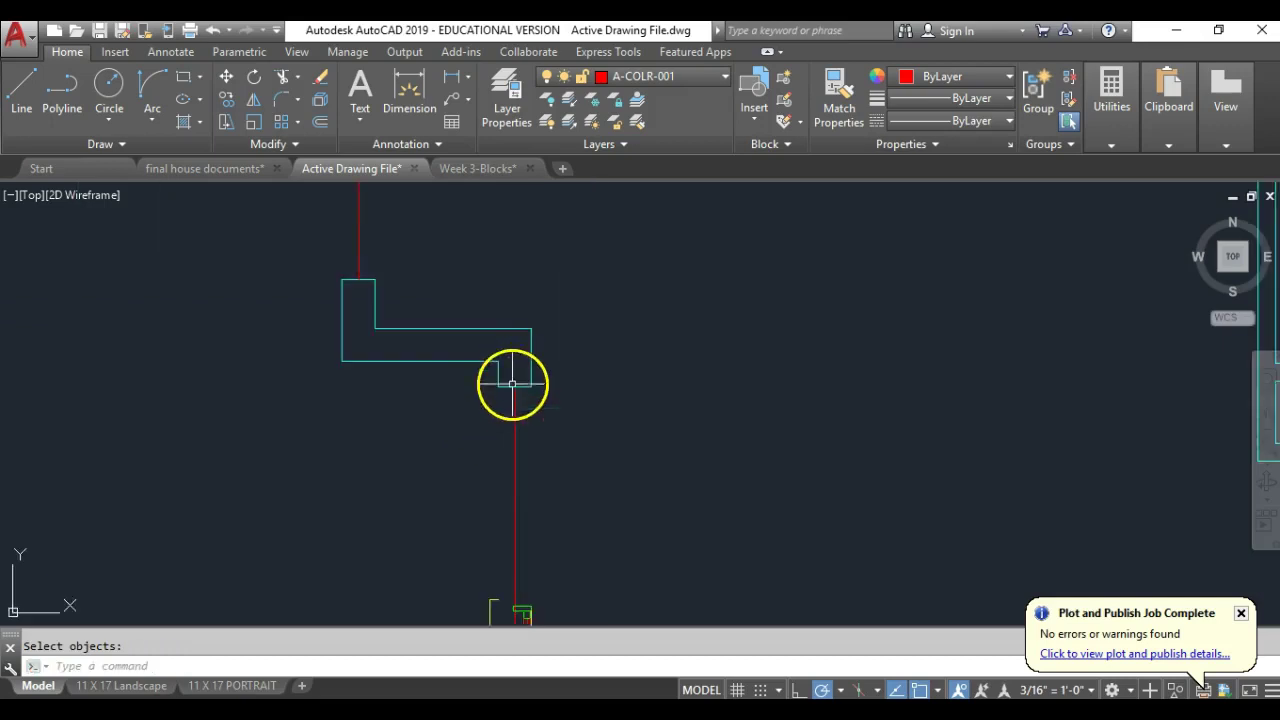
middle_drag(513, 468, 568, 308)
scroll(565, 575, up, 3)
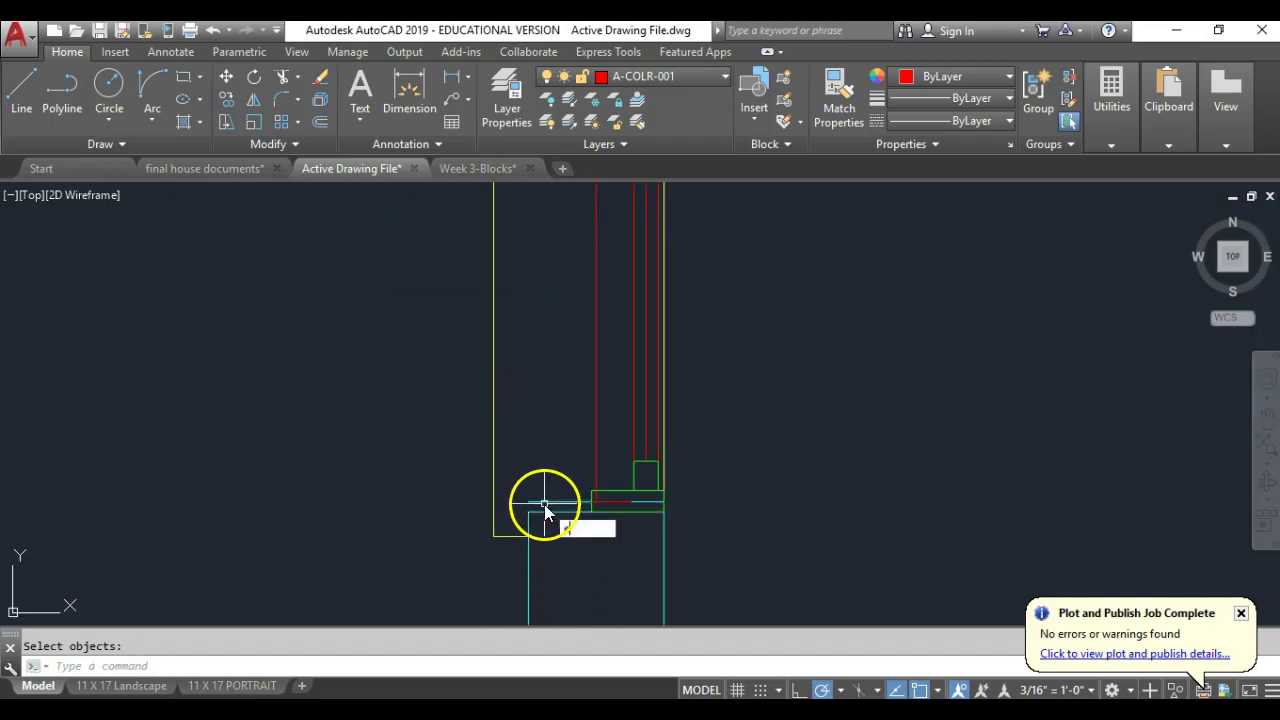
key(space)
key(space)
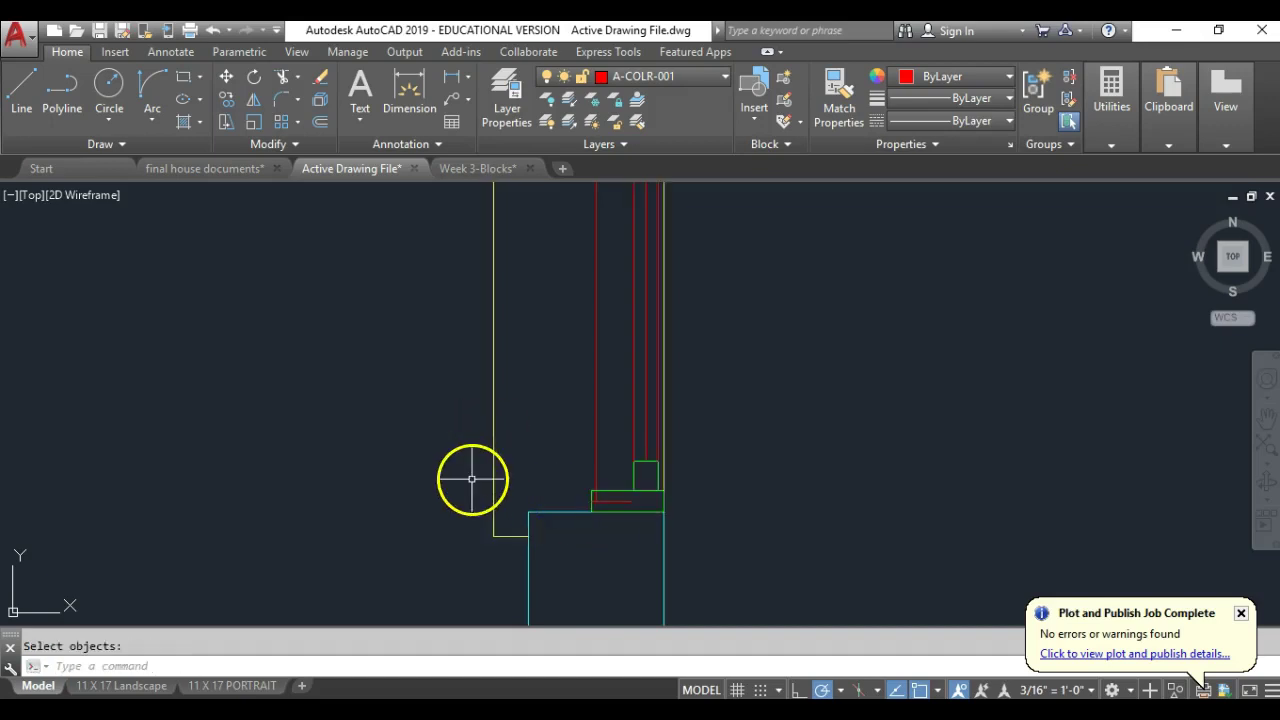
- Erase the short horizontal guide line inside the window's lower frame piece
key(space)
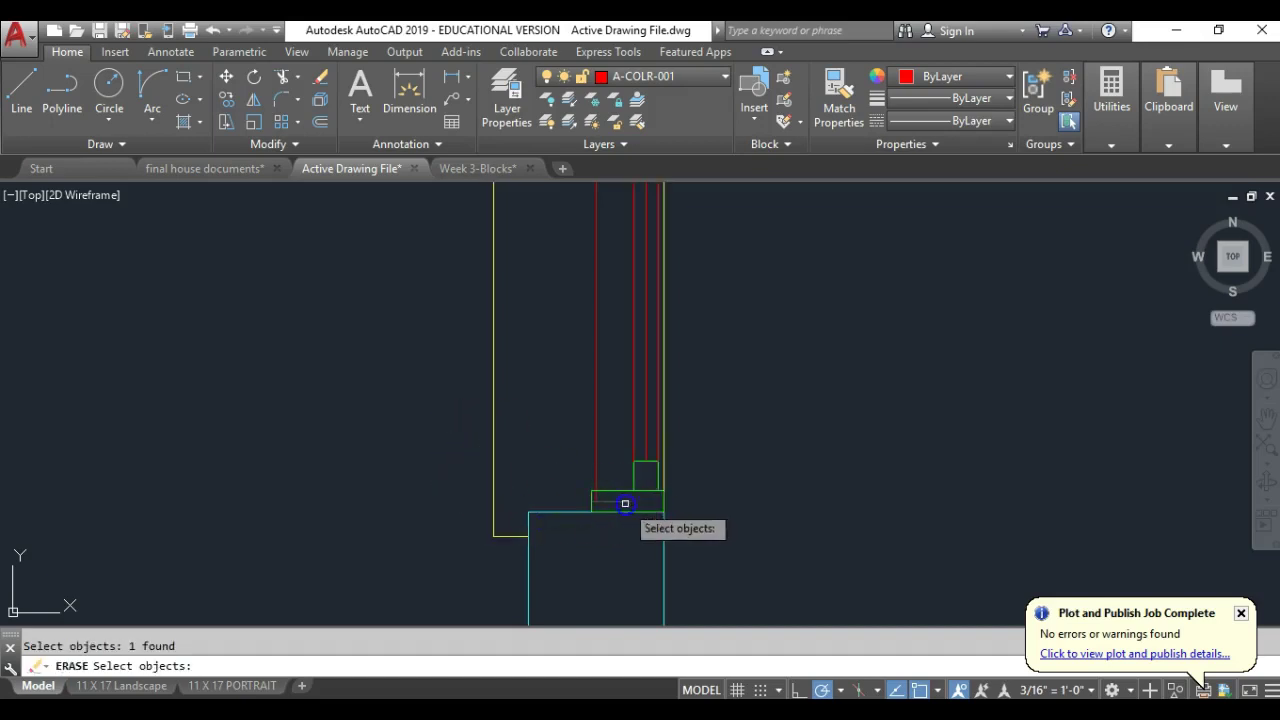
right_click(605, 448)
click(599, 444)
scroll(594, 484, up, 2)
scroll(608, 529, down, 4)
scroll(627, 330, up, 1)
scroll(645, 345, down, 2)
key(Escape)
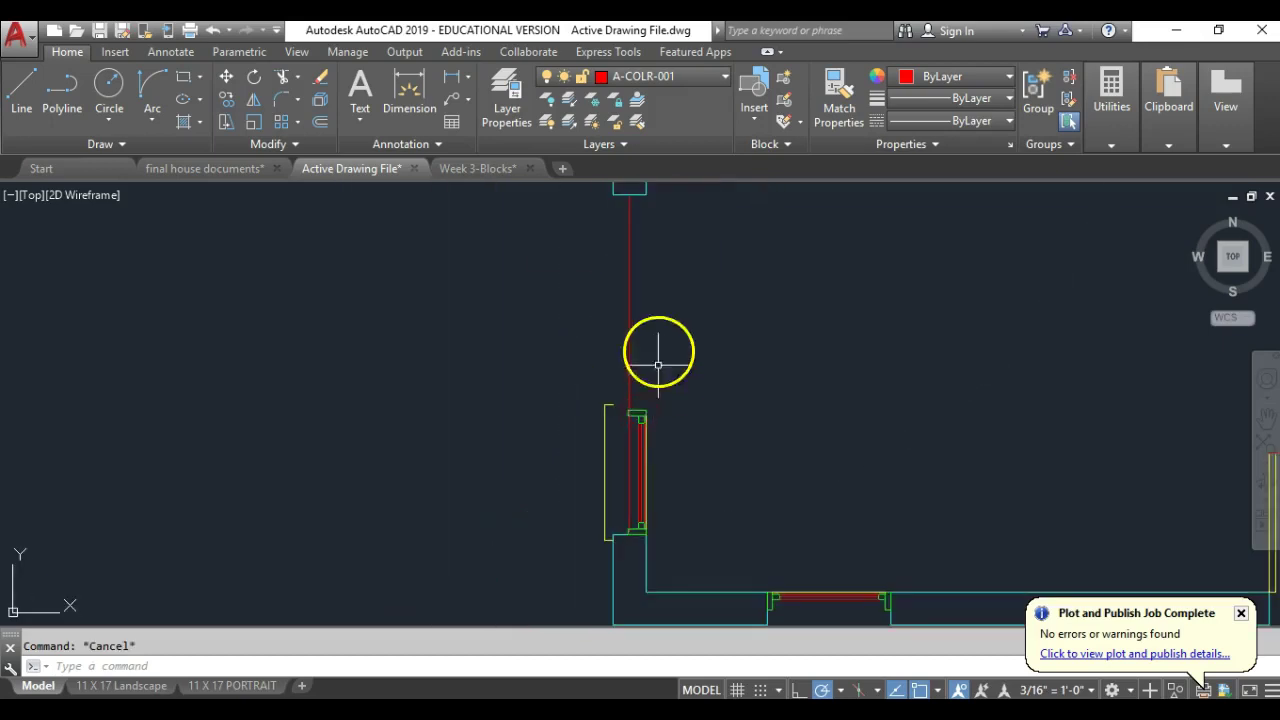
- Divide the vertical center line of the opening into 3 equal segments
click(122, 143)
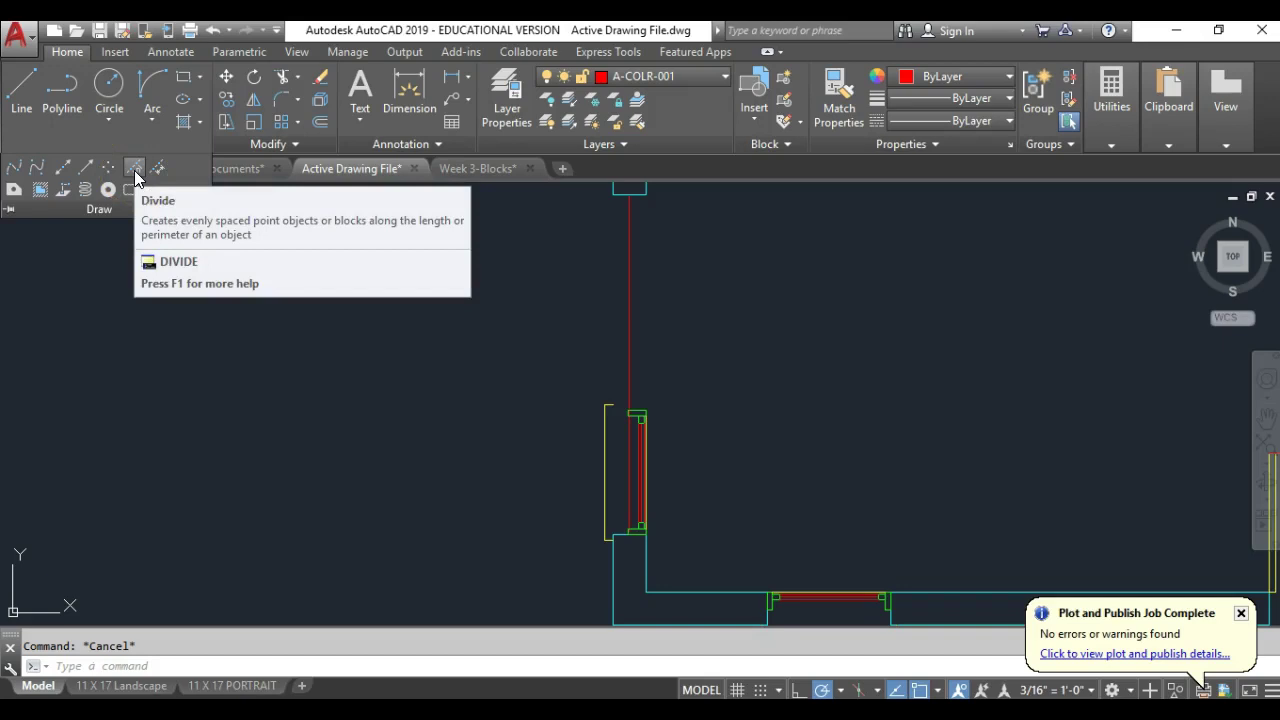
click(136, 174)
click(631, 309)
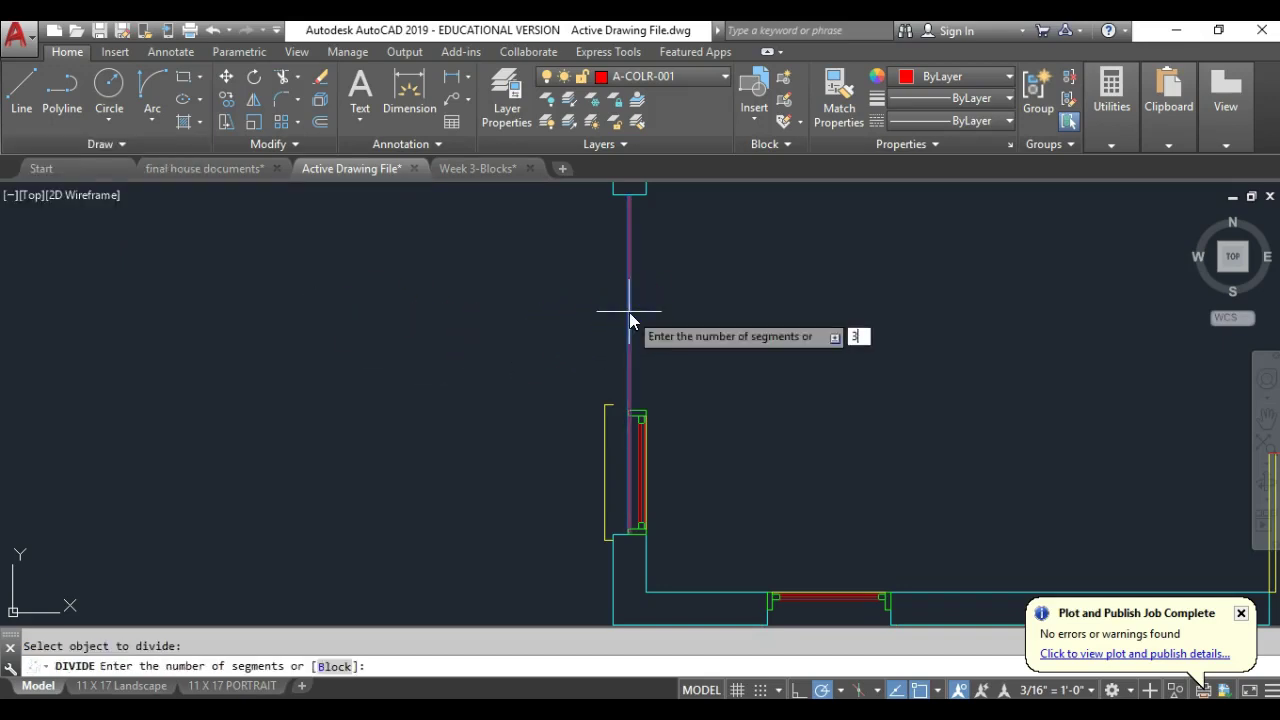
text(3)
key(Return)
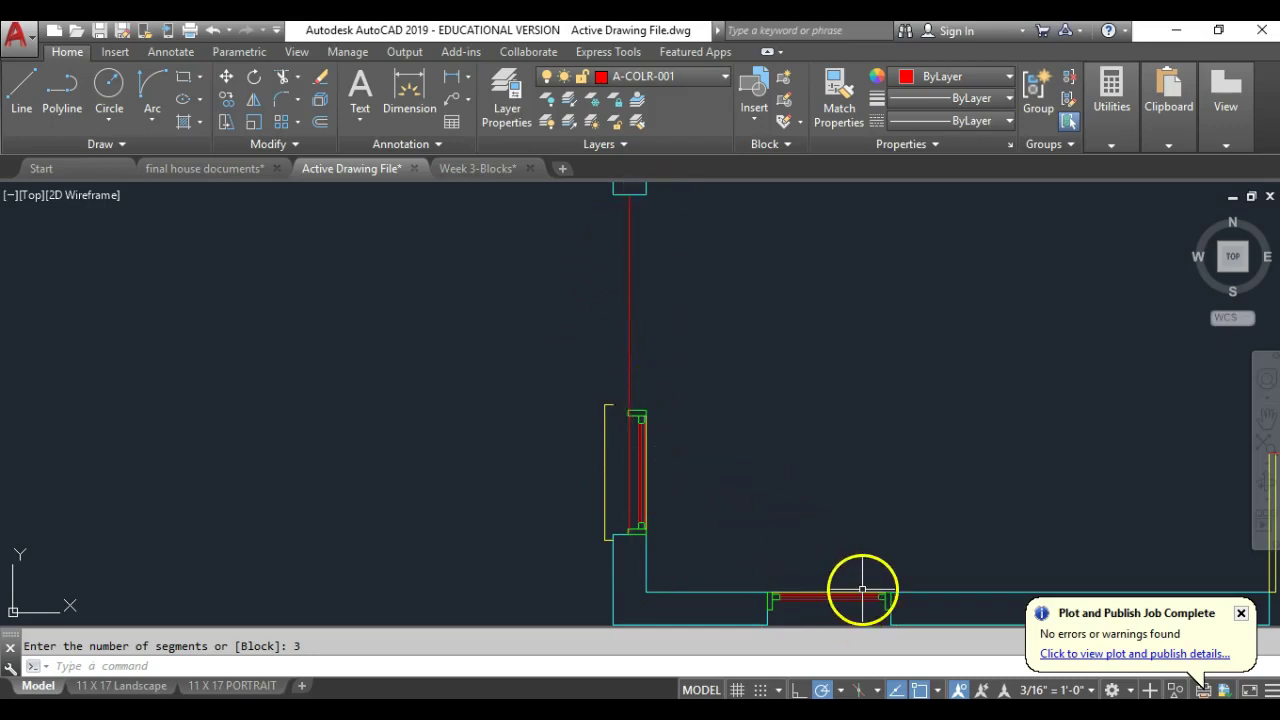
- Check the Node object snap setting and draw a horizontal guide line eastward from the center line's upper division node
click(938, 690)
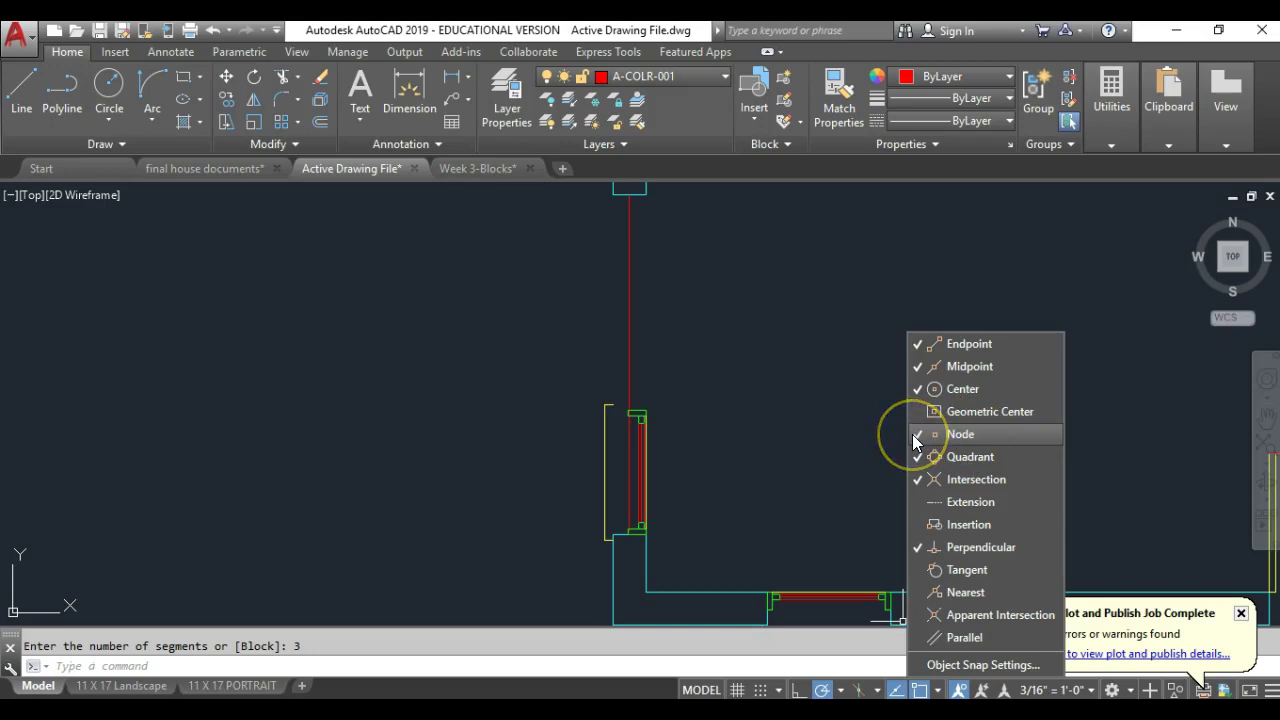
click(740, 348)
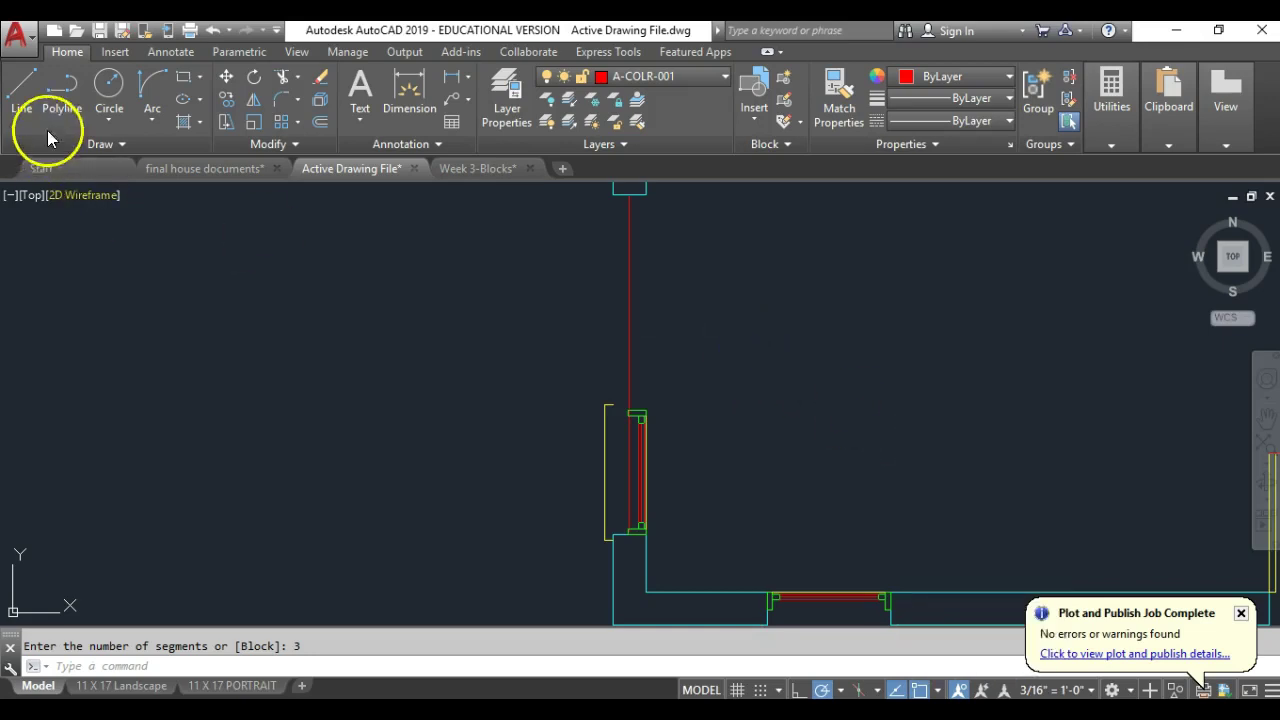
click(22, 86)
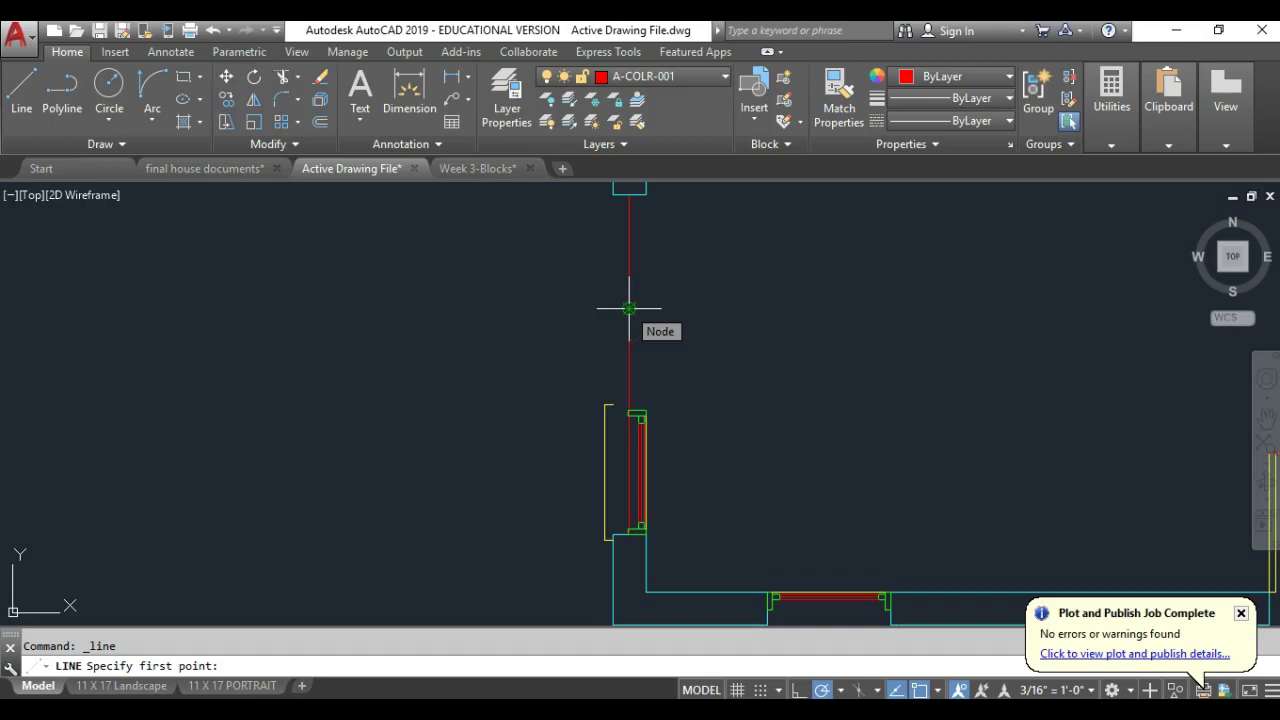
click(629, 308)
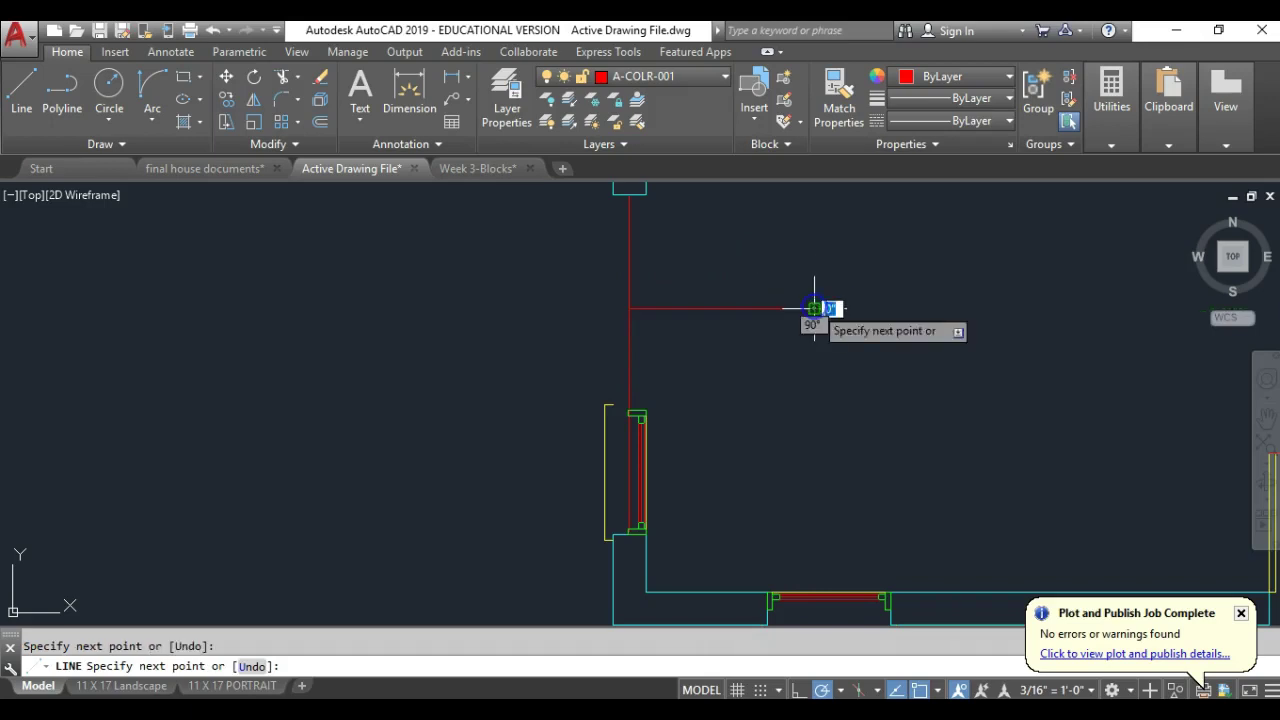
click(814, 308)
key(Return)
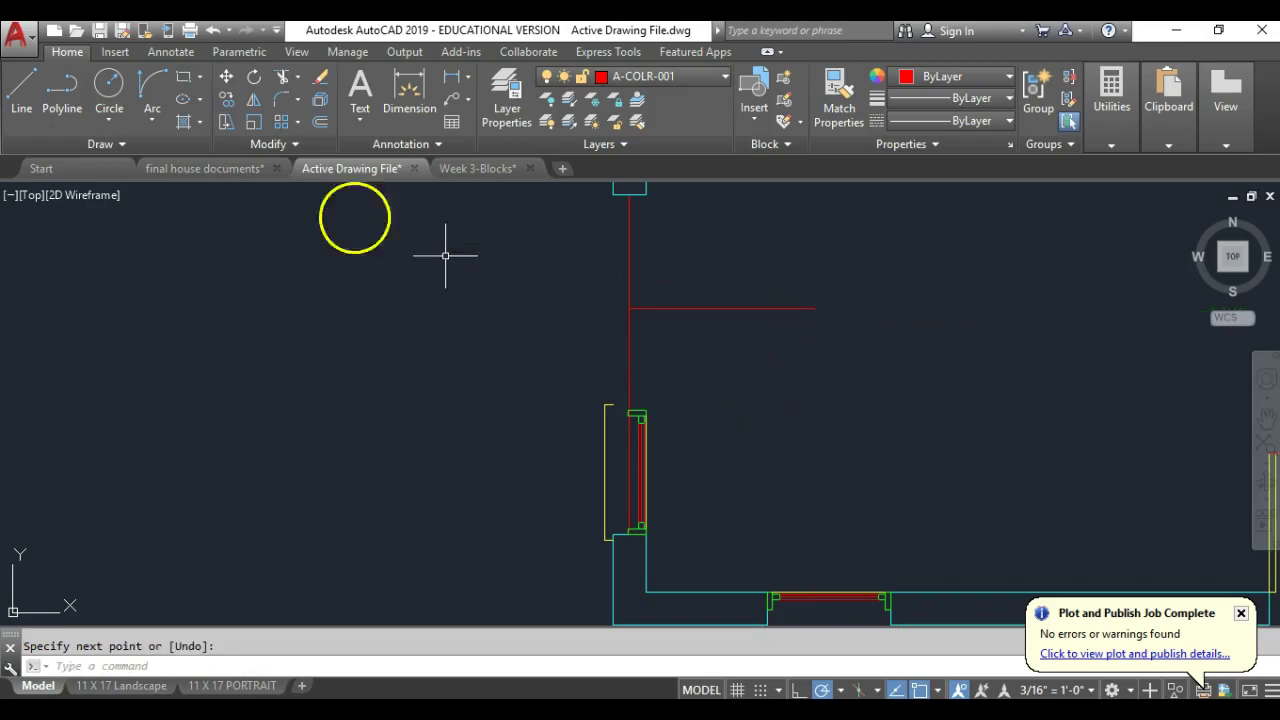
- Draw a second horizontal guide line eastward from the center line's lower division node near the window's upper end
click(21, 88)
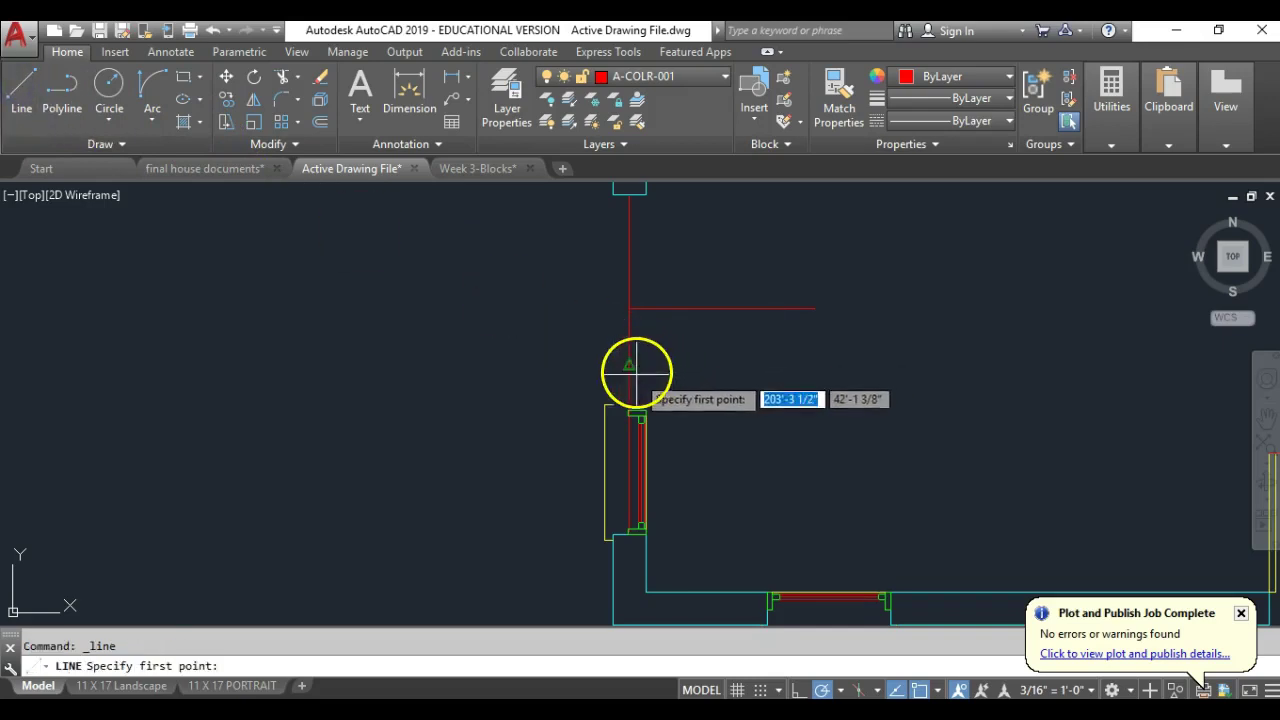
scroll(628, 405, up, 4)
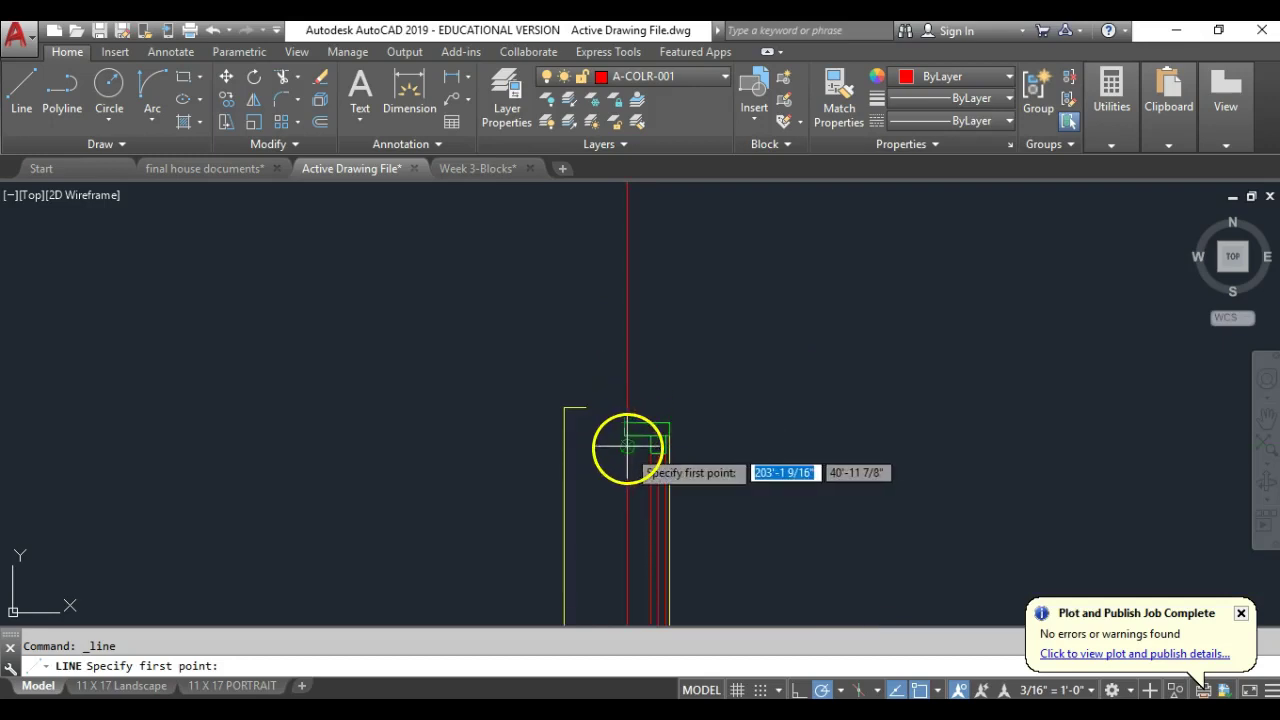
click(627, 445)
scroll(800, 445, down, 2)
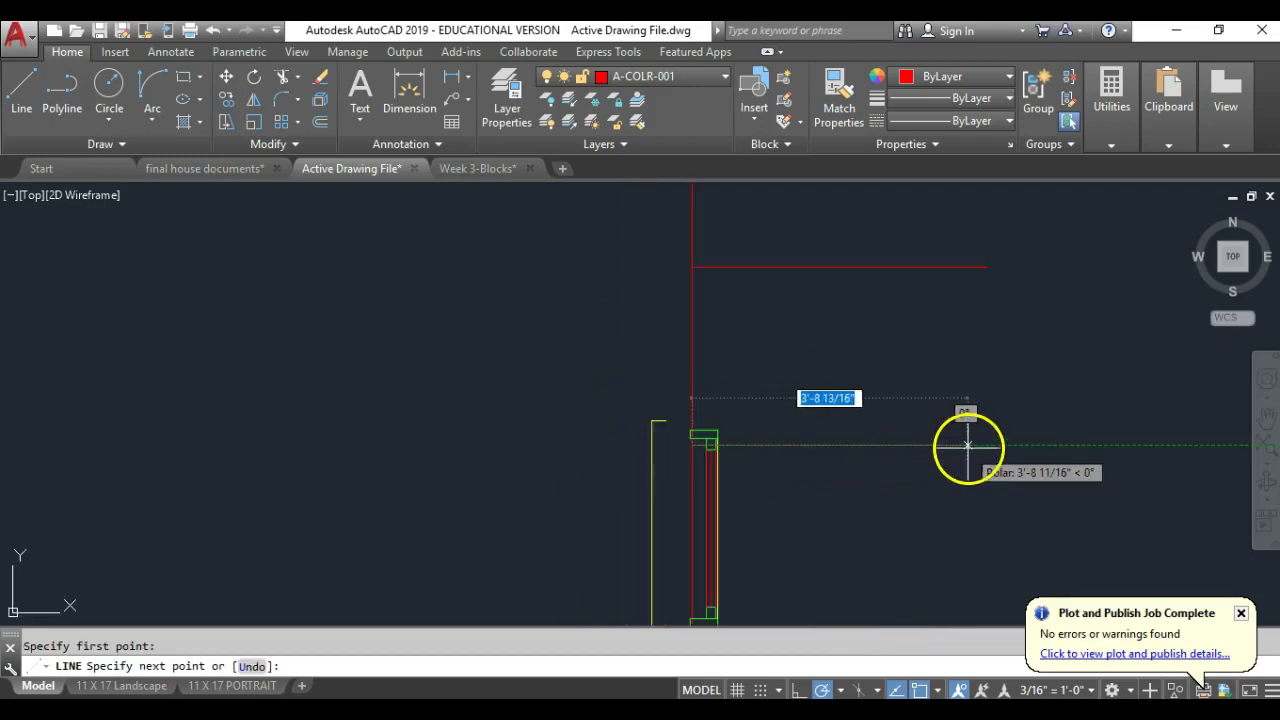
click(1012, 445)
key(Return)
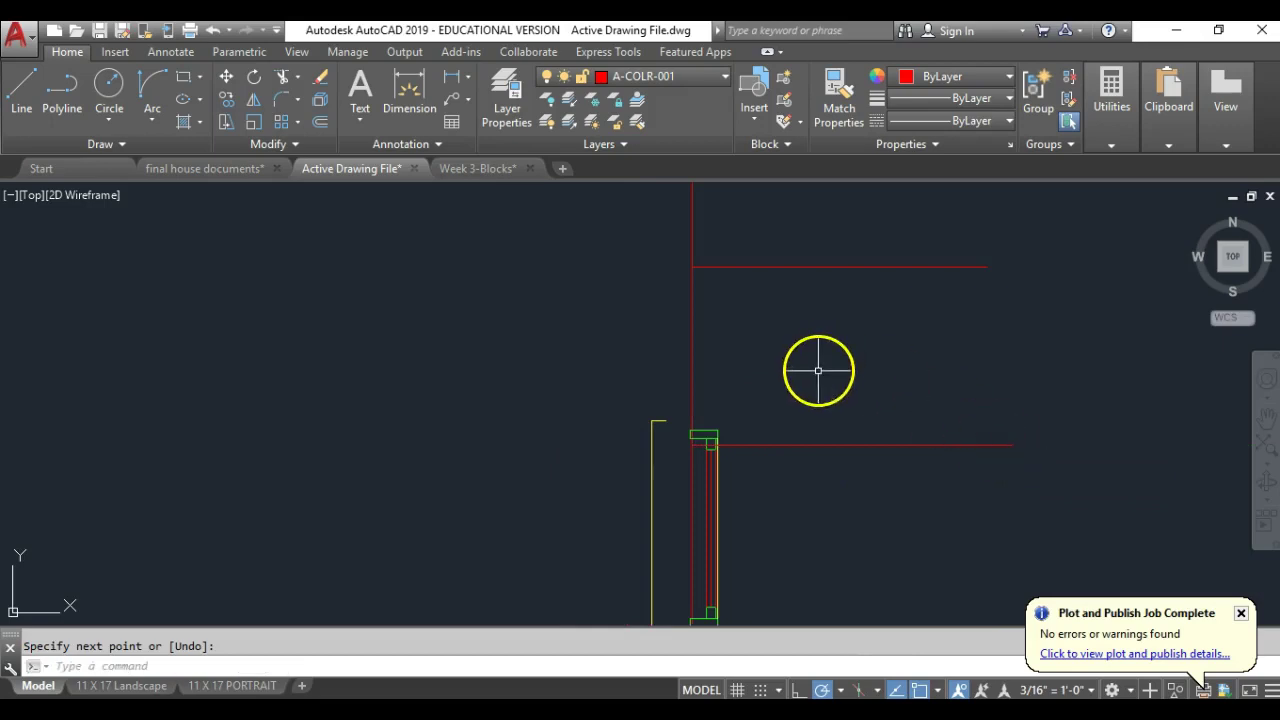
- Explode the copied window at the south end of the opening
scroll(818, 370, down, 4)
middle_drag(768, 343, 643, 343)
scroll(671, 403, up, 4)
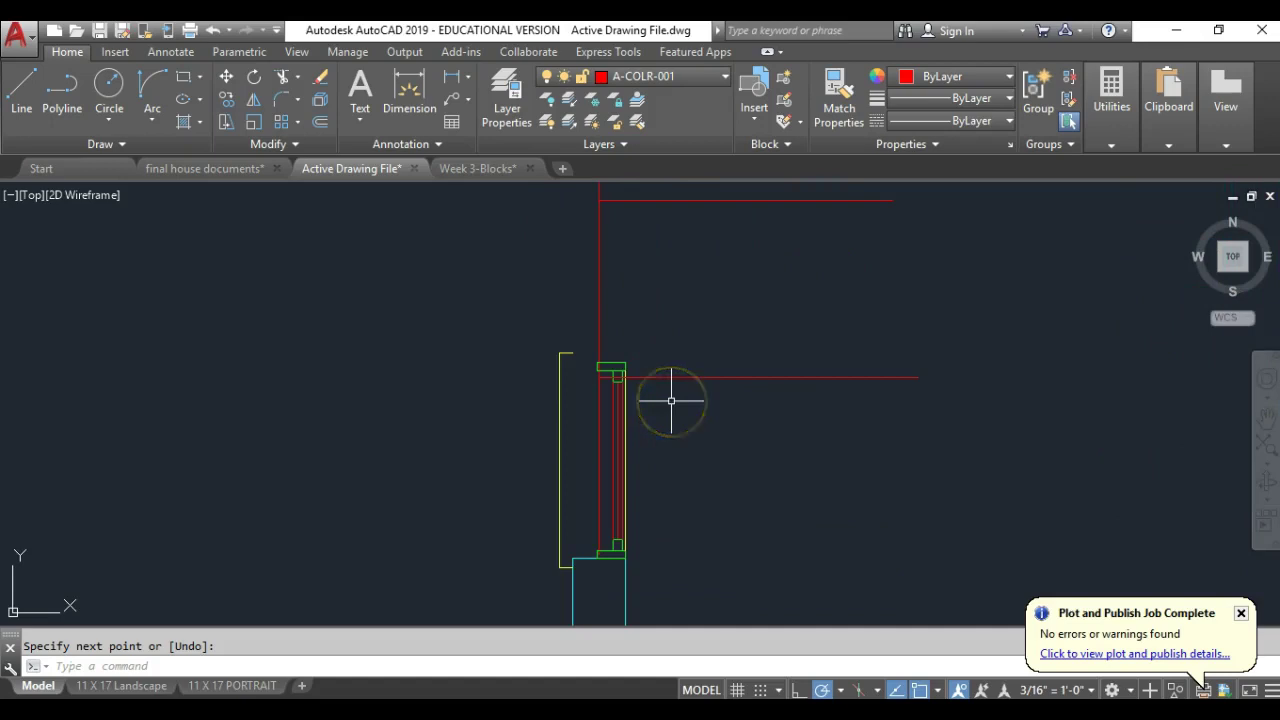
scroll(673, 406, down, 2)
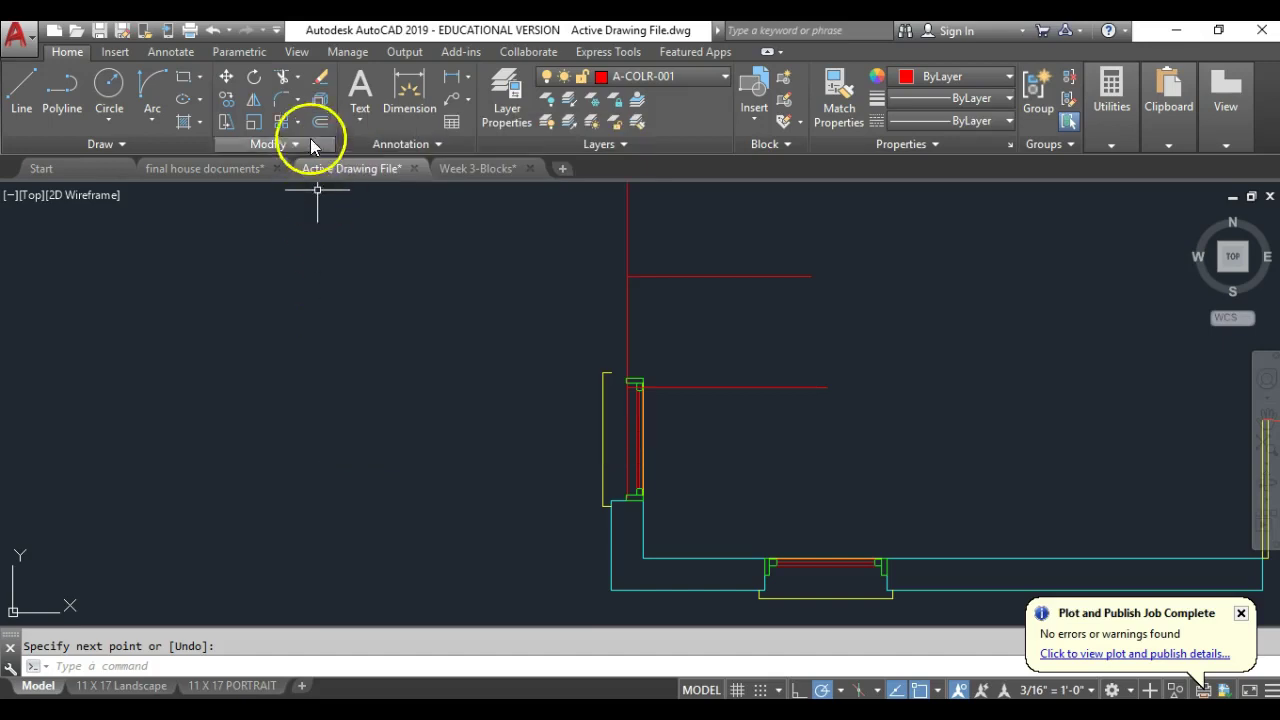
click(321, 103)
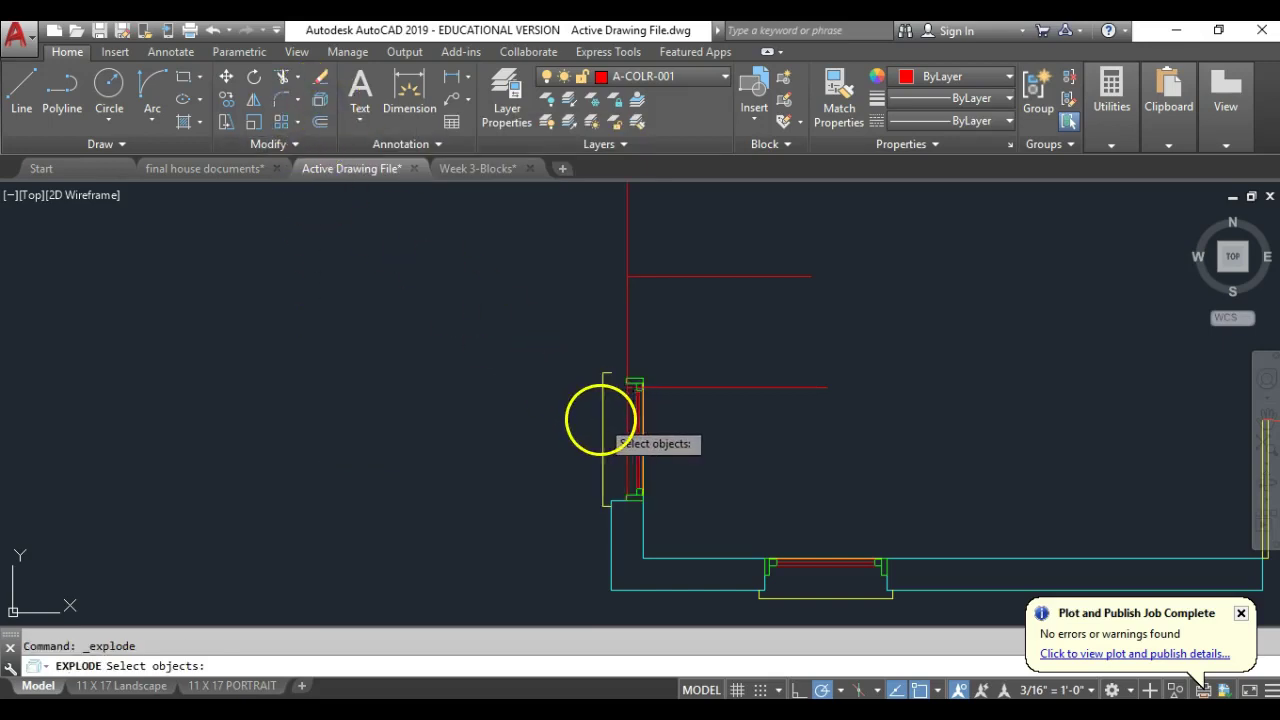
click(600, 420)
key(Return)
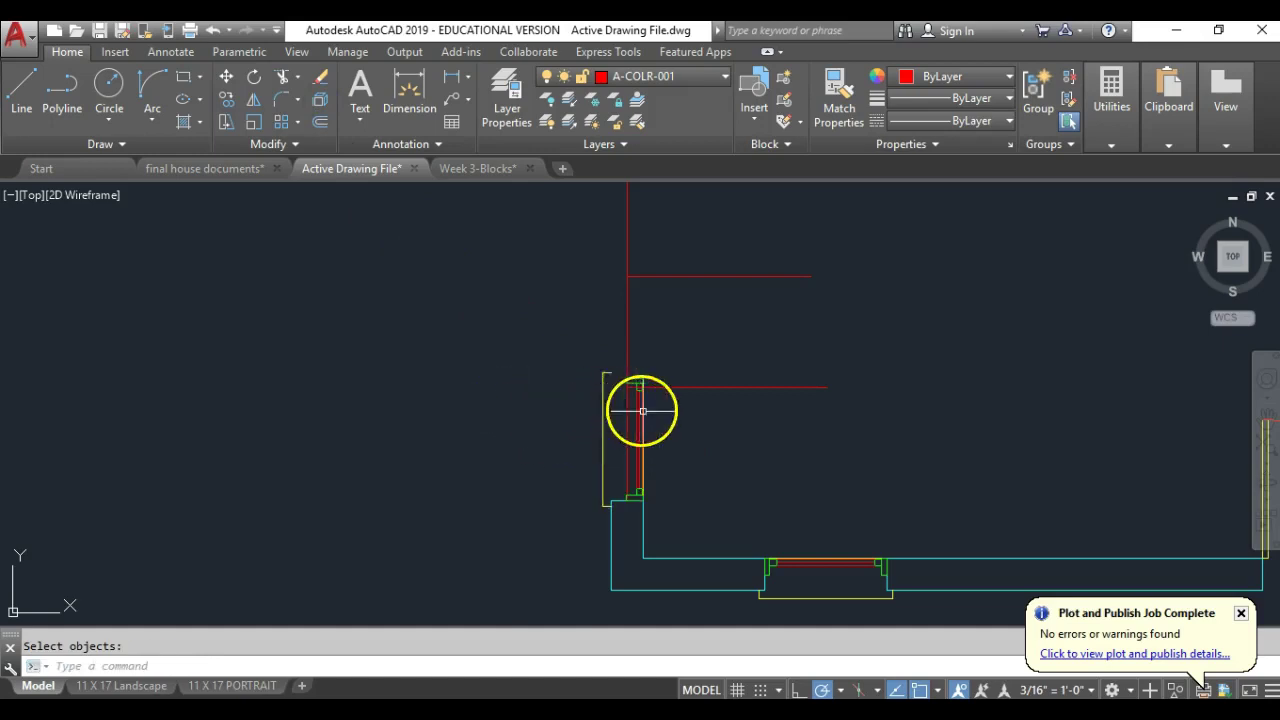
- Stretch the copied window's parts so the midpoint of its north jamb lines up with the lower horizontal guide line
scroll(634, 414, up, 2)
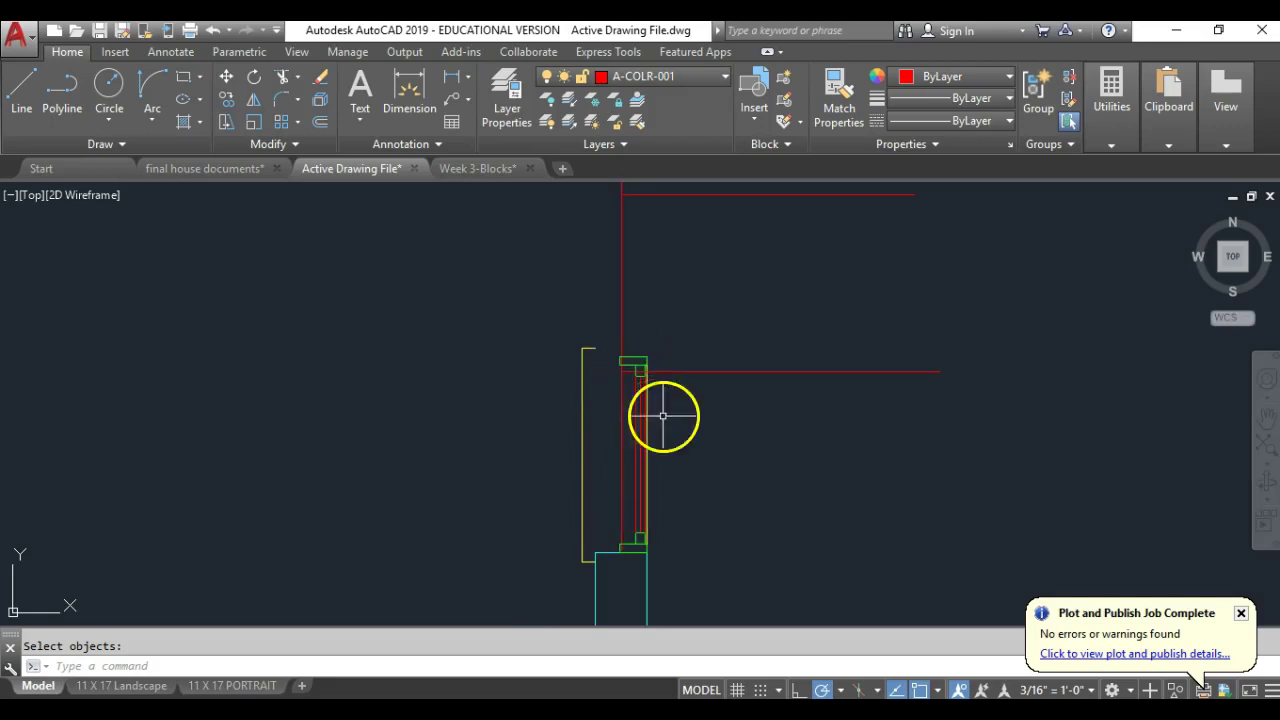
scroll(592, 370, up, 2)
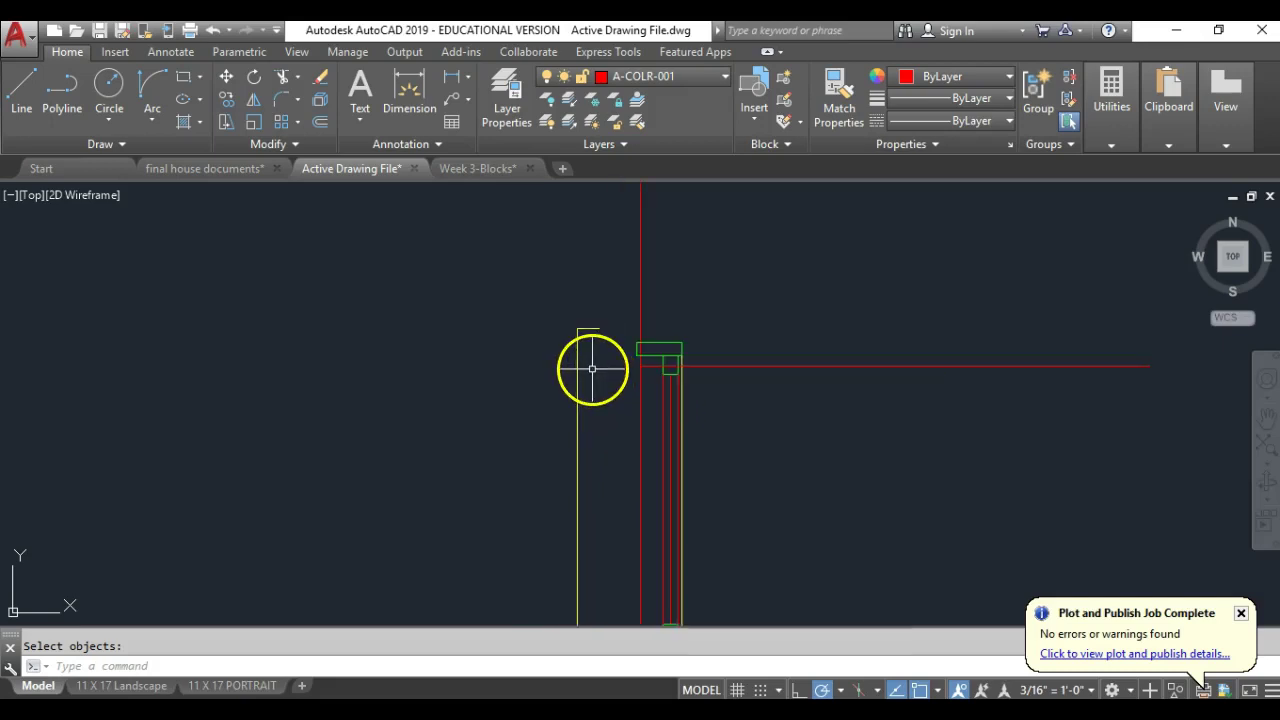
middle_drag(569, 394, 542, 325)
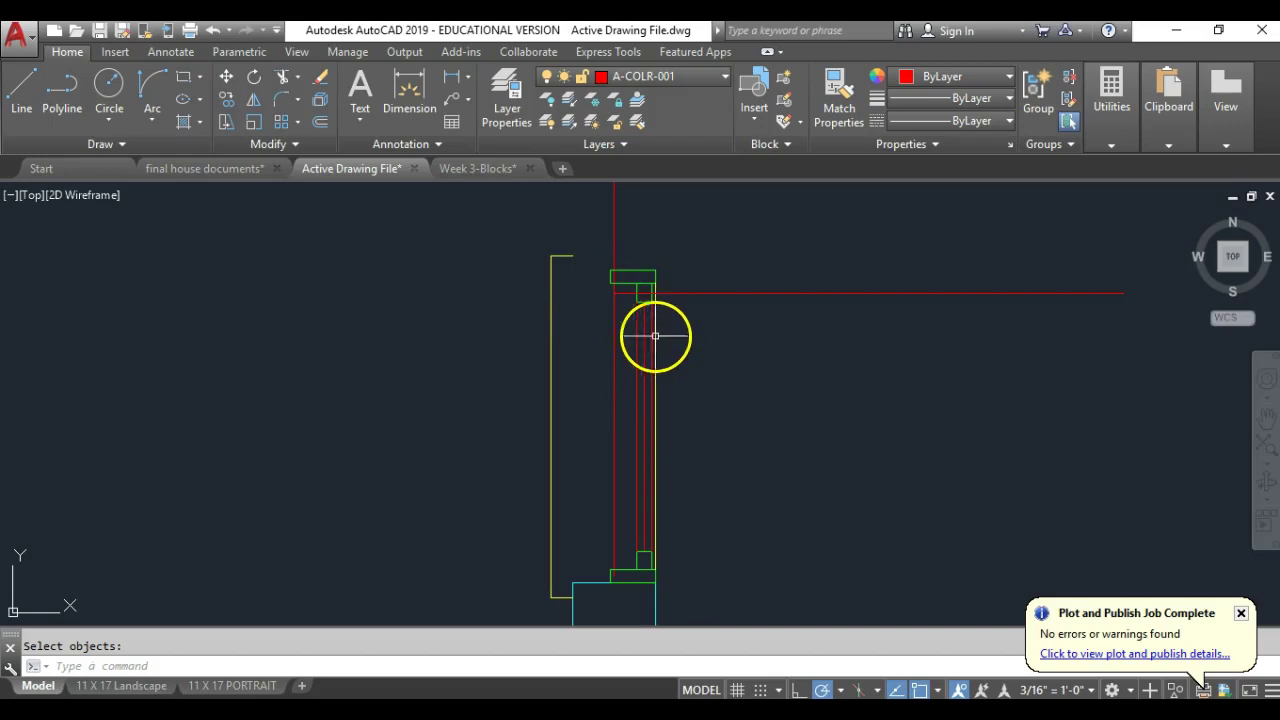
scroll(614, 274, up, 2)
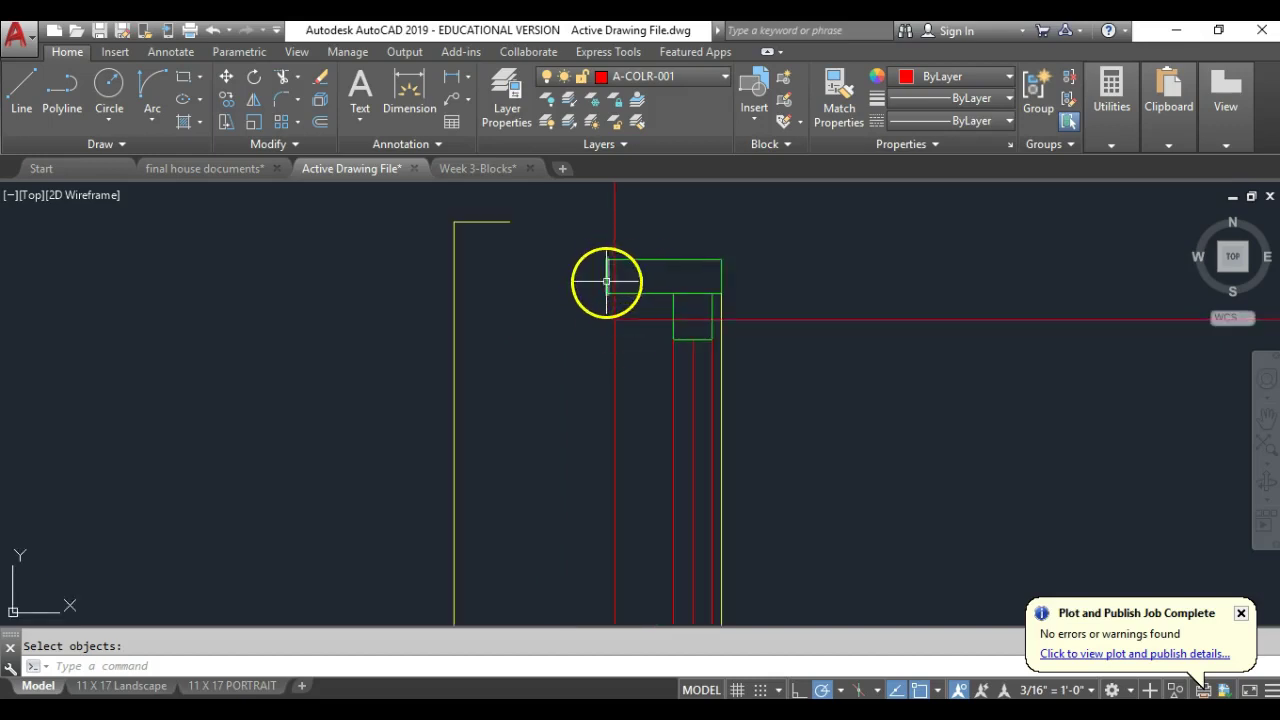
scroll(503, 400, down, 4)
middle_drag(503, 400, 517, 346)
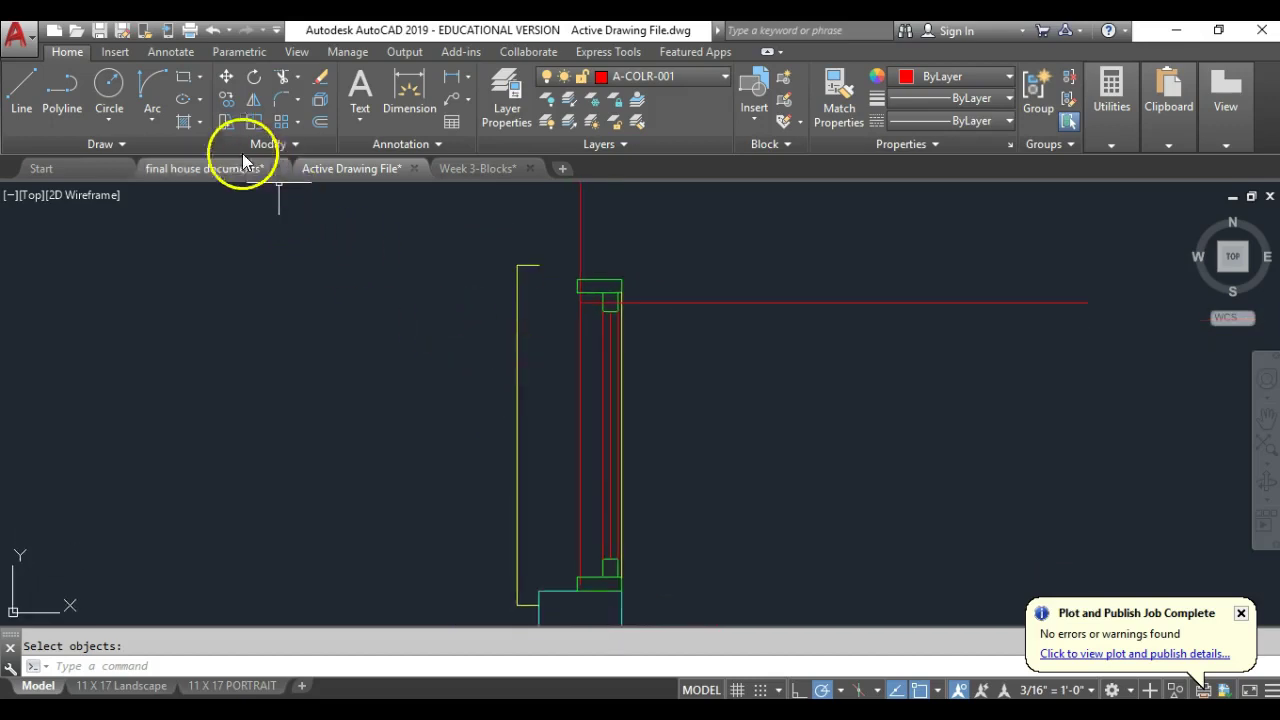
click(222, 124)
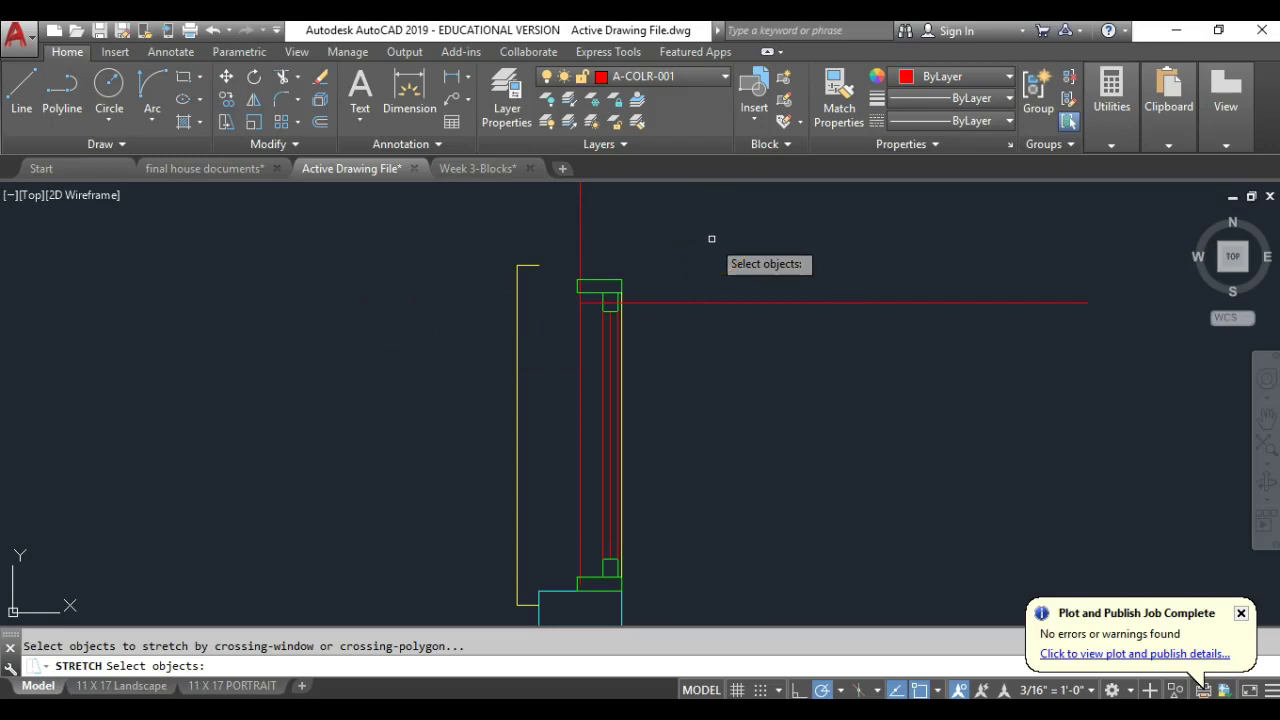
click(654, 253)
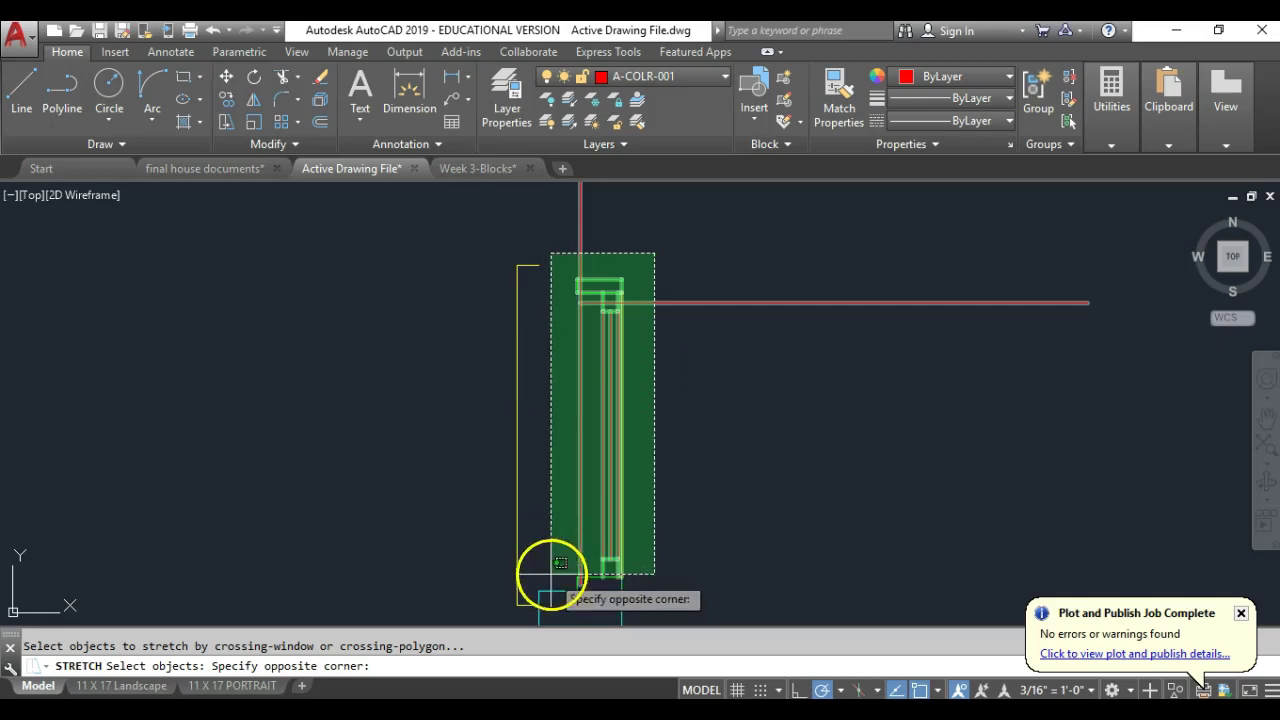
click(551, 366)
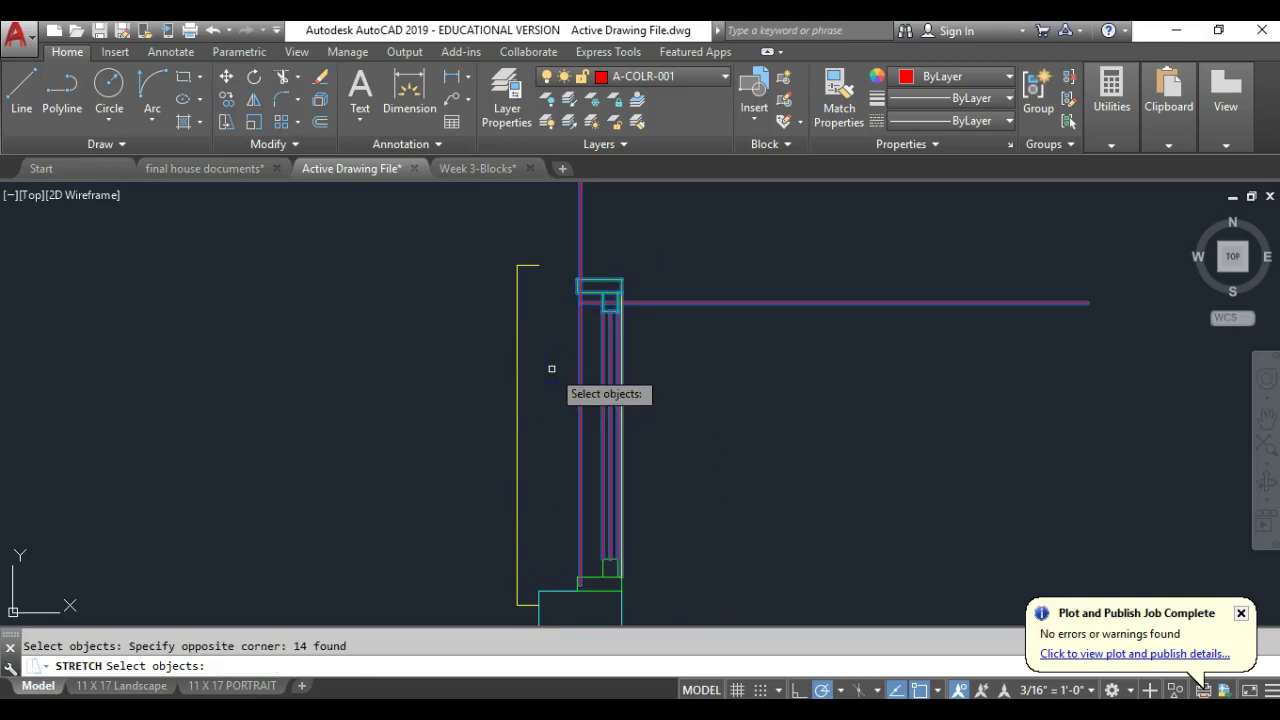
key(Return)
scroll(566, 297, up, 4)
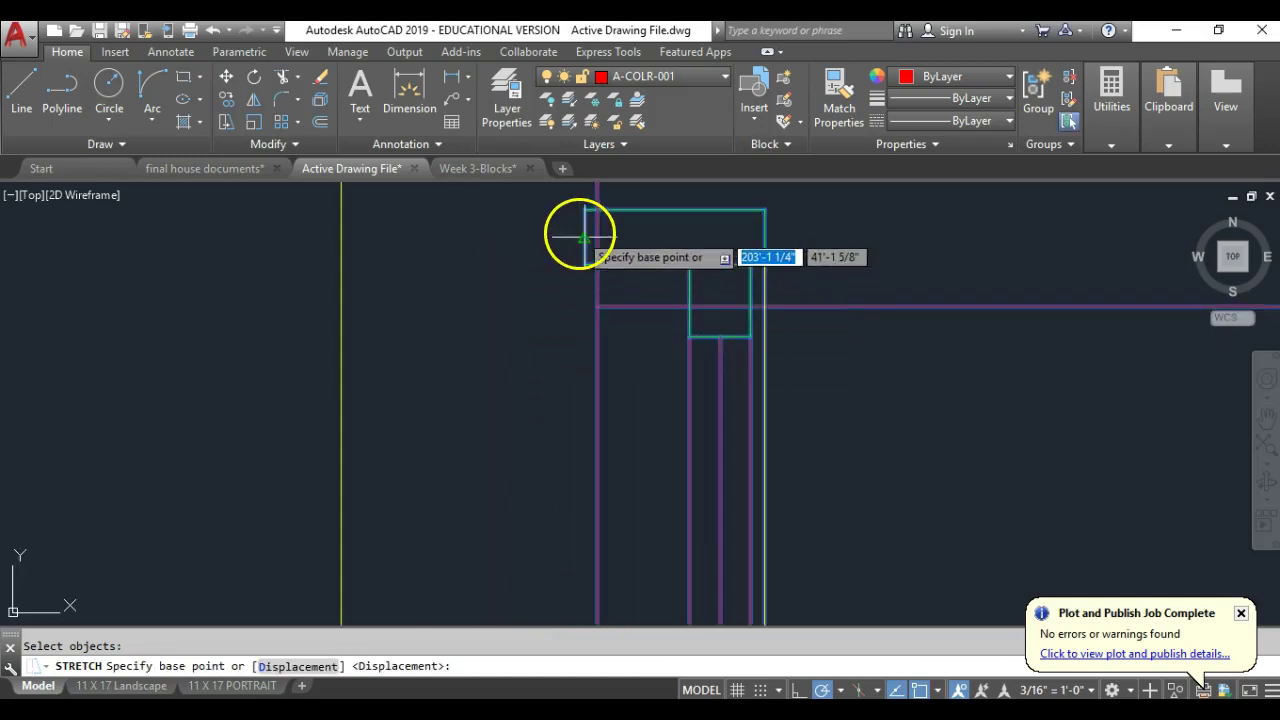
click(583, 236)
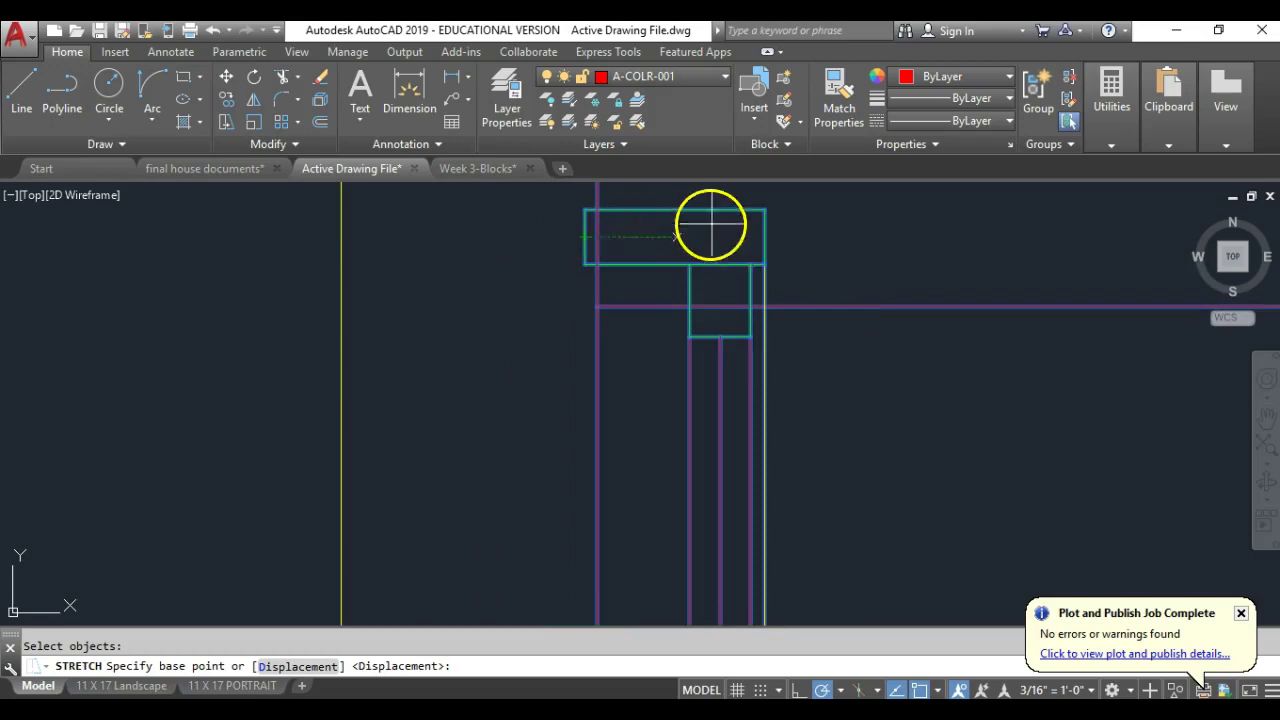
click(764, 239)
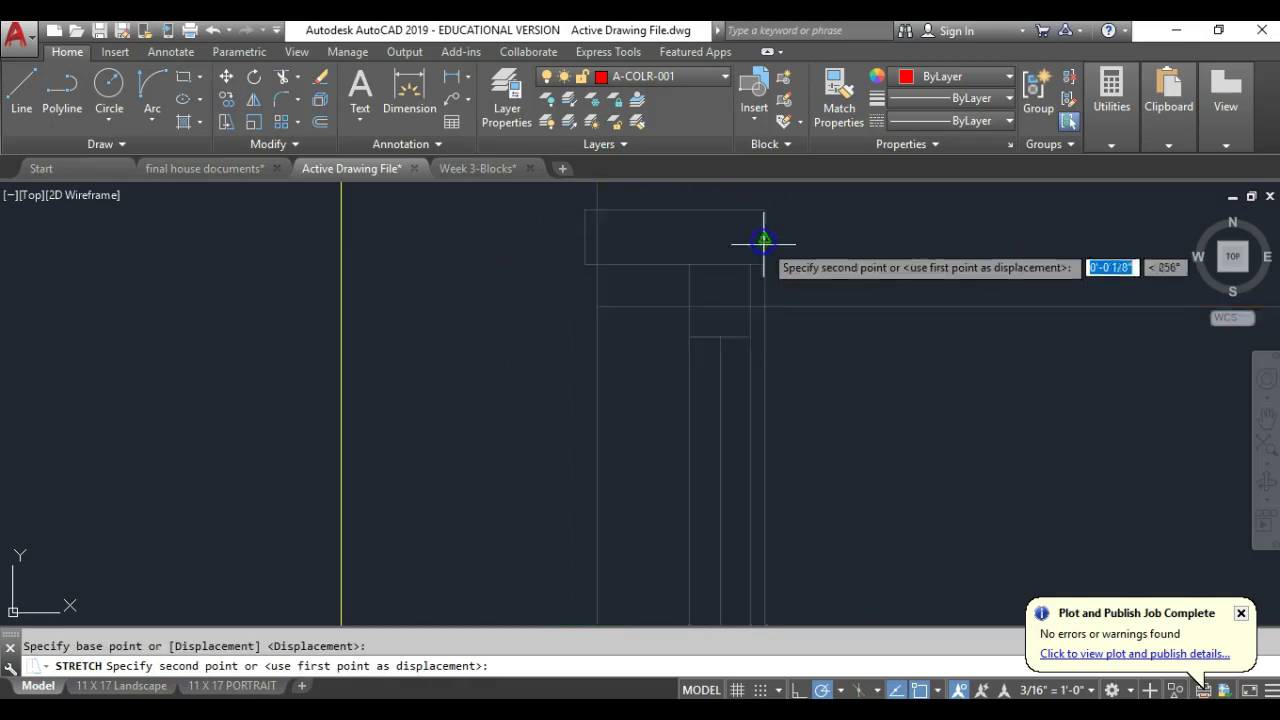
click(764, 306)
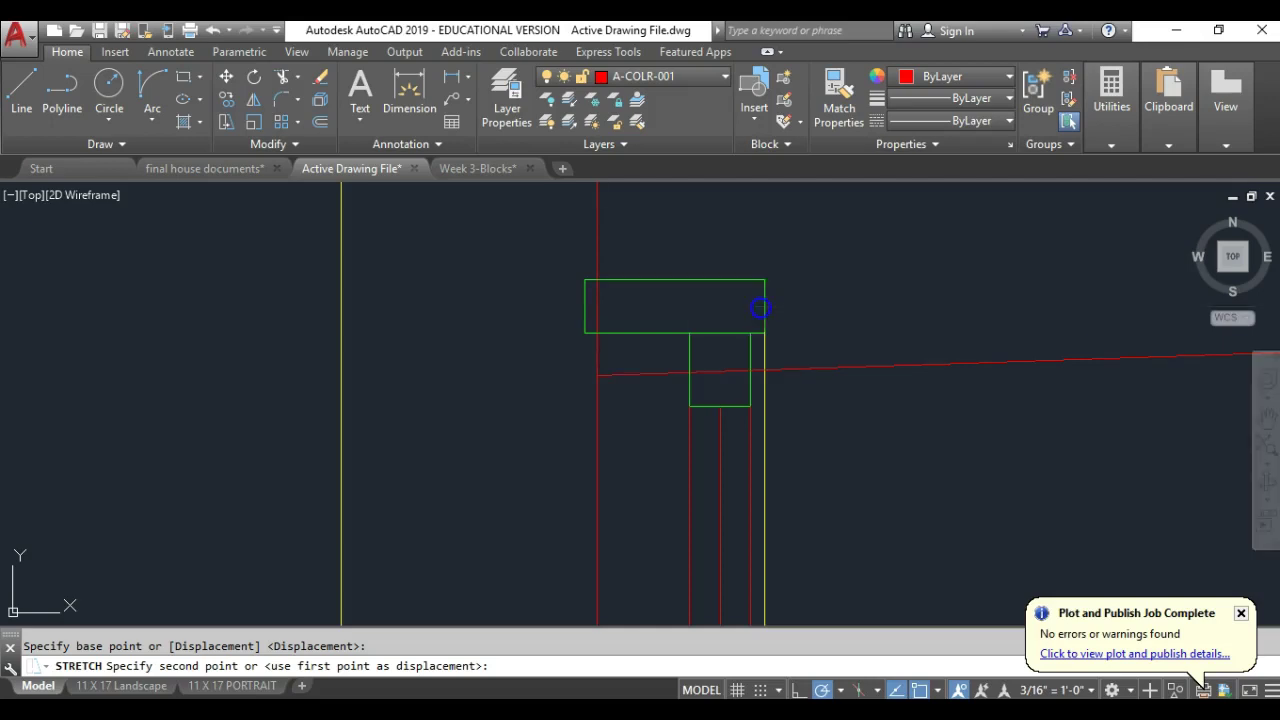
- Copy the adjusted window from its southwest jamb corner to the lower-left corner of its north jamb, so neighbouring windows share one jamb
scroll(770, 372, down, 5)
scroll(780, 352, up, 2)
scroll(751, 380, down, 2)
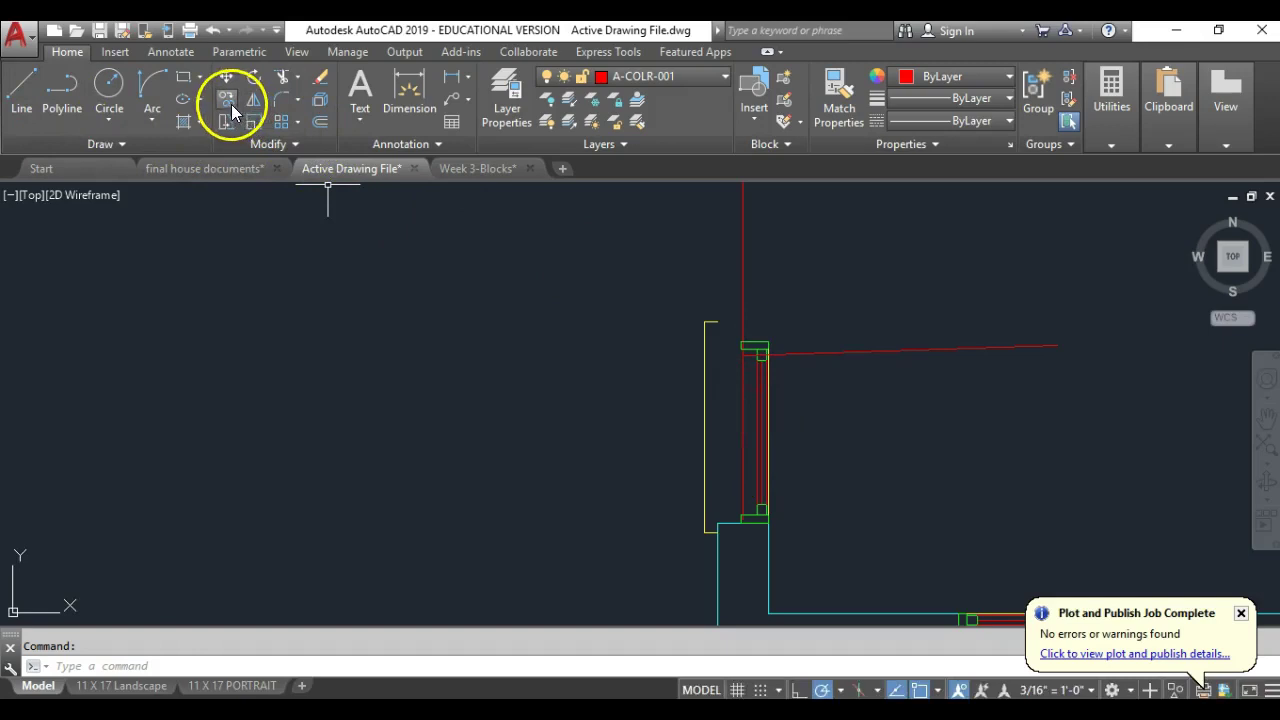
click(726, 333)
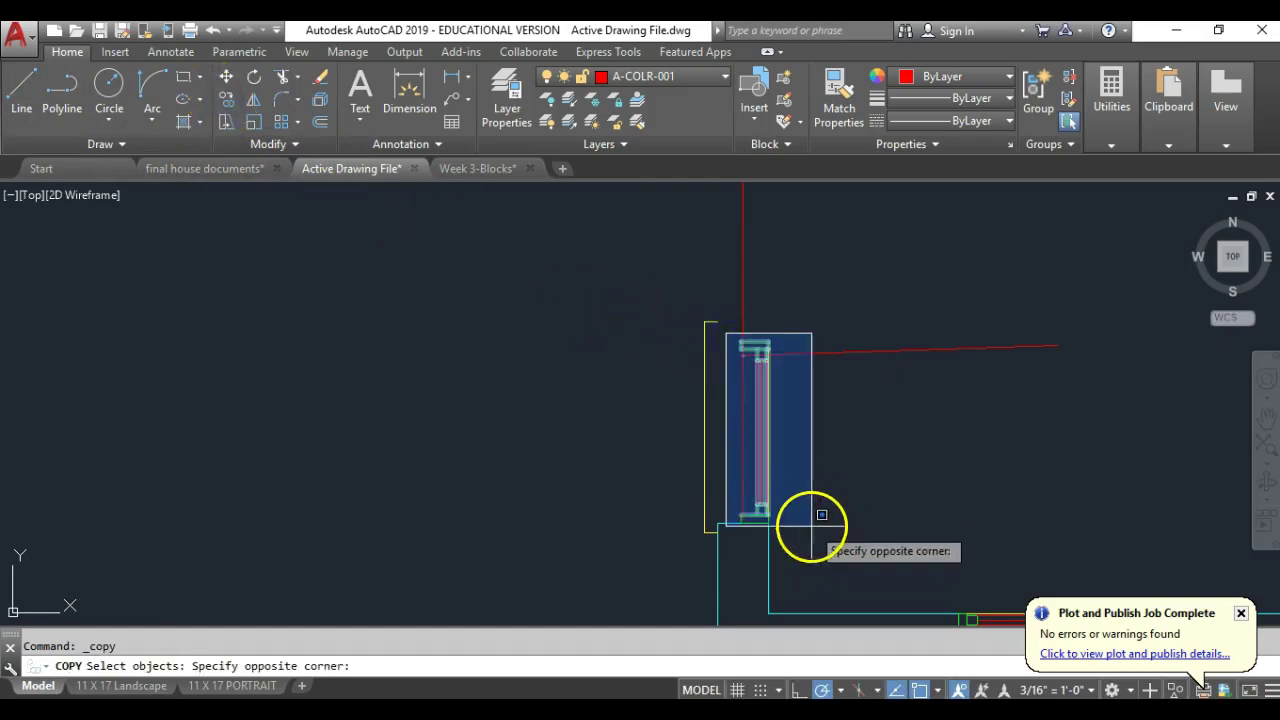
click(808, 542)
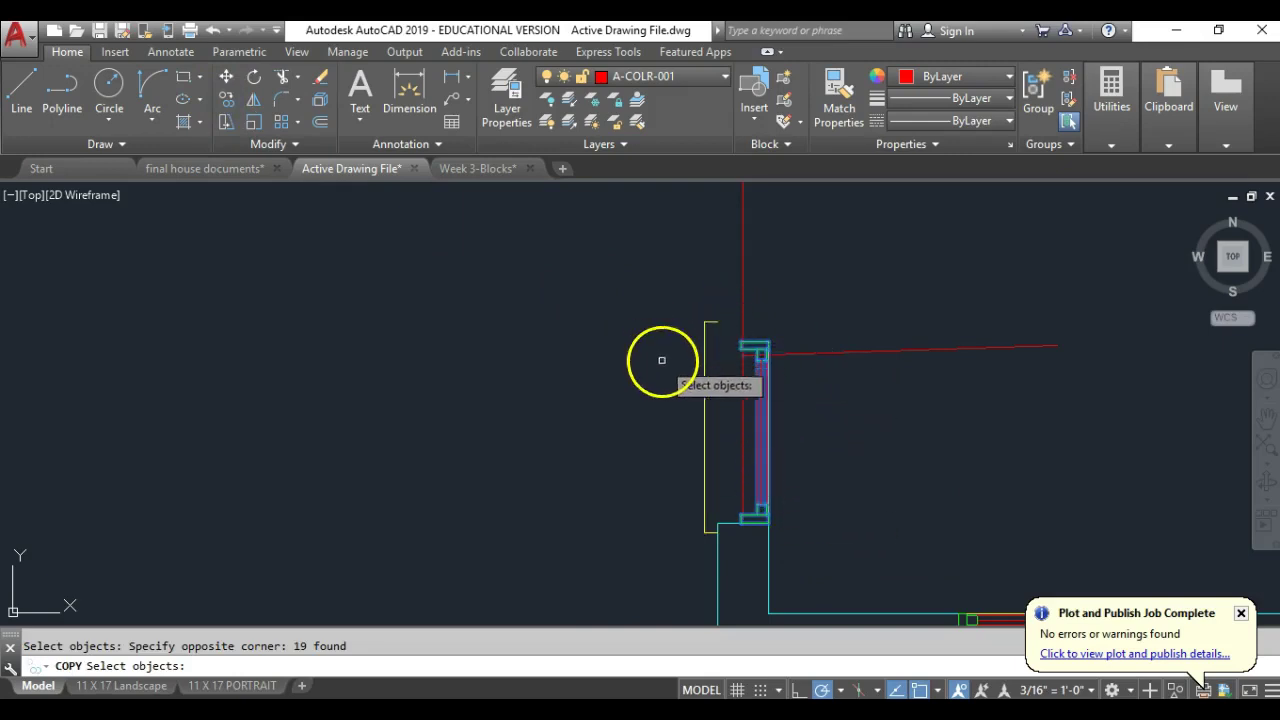
key(Return)
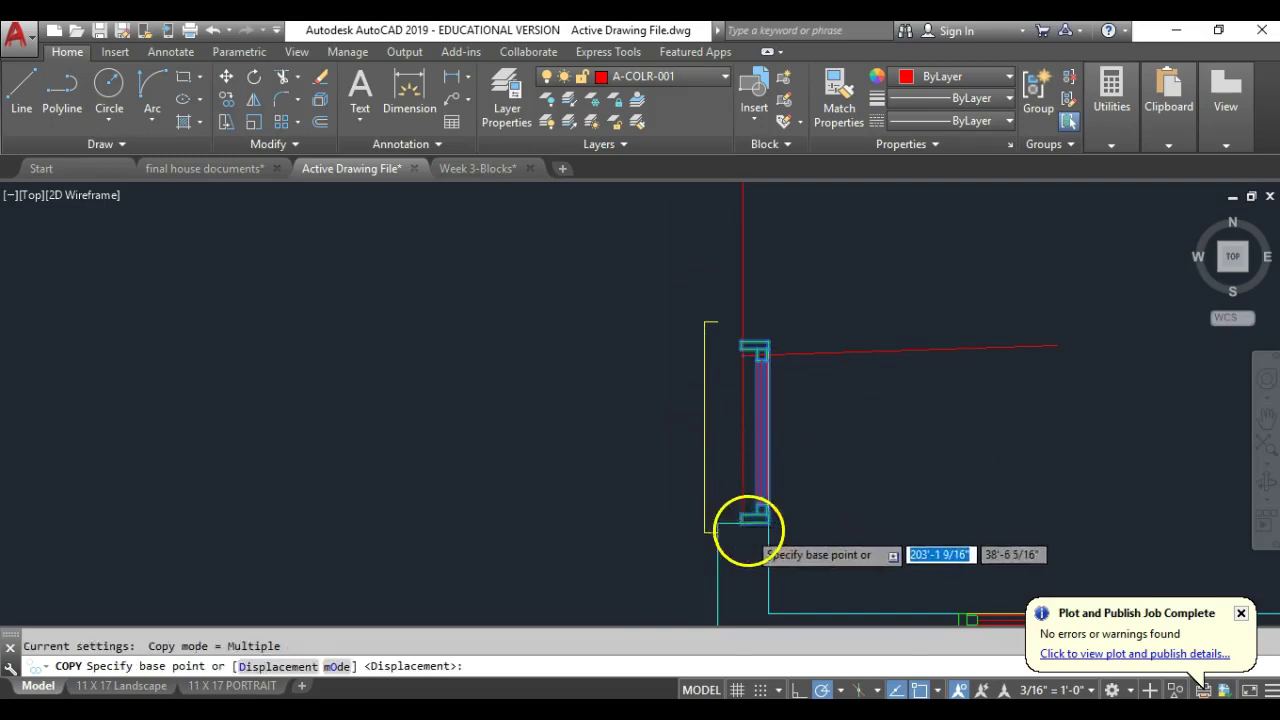
scroll(734, 517, up, 4)
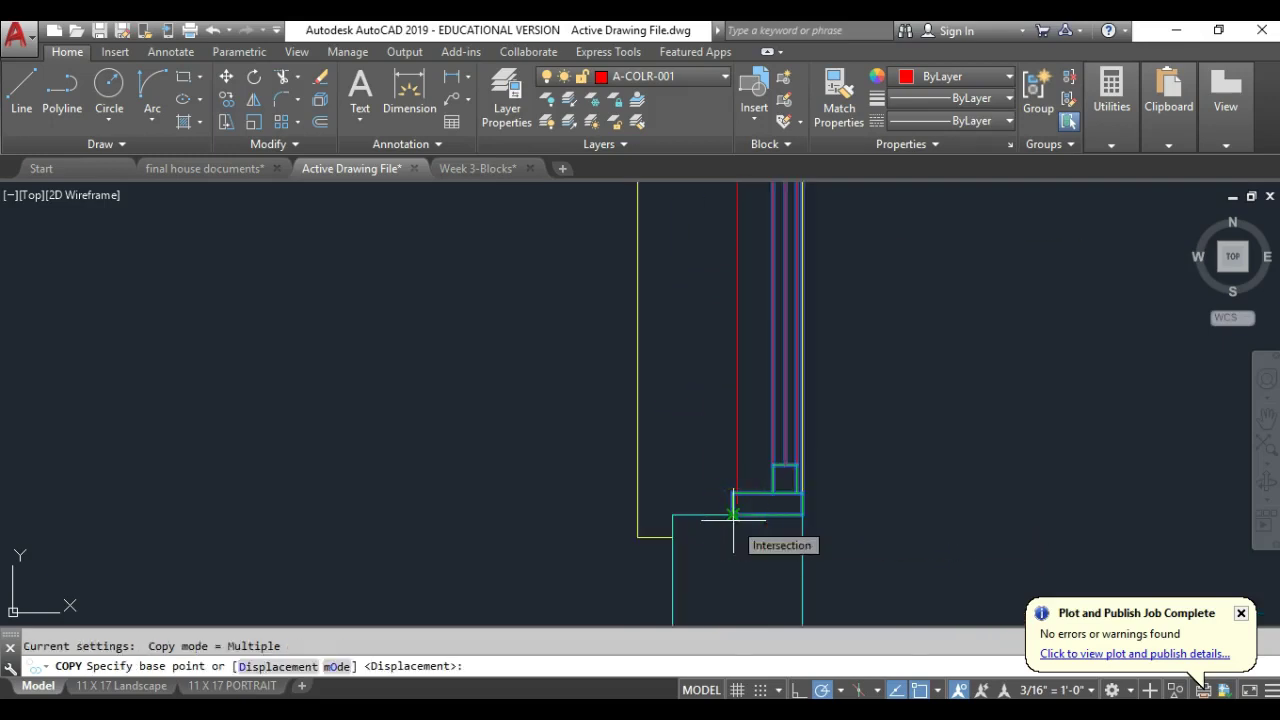
click(733, 520)
scroll(734, 518, down, 4)
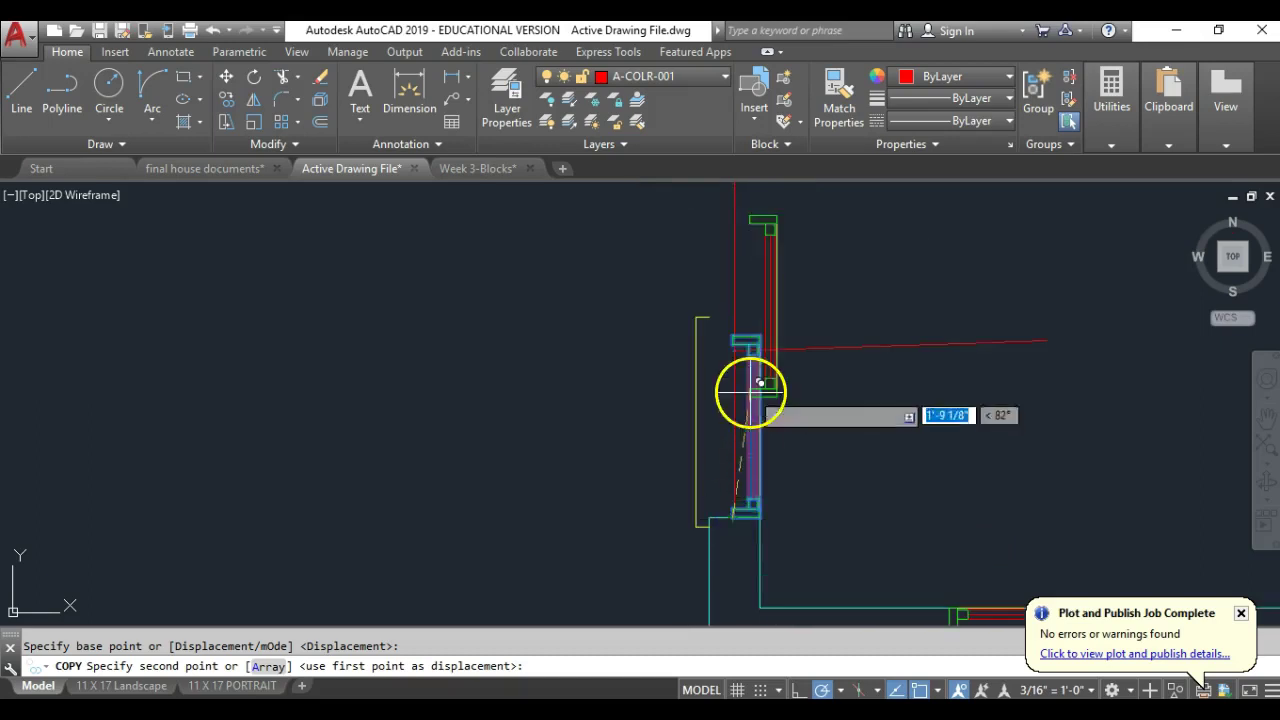
scroll(748, 350, up, 6)
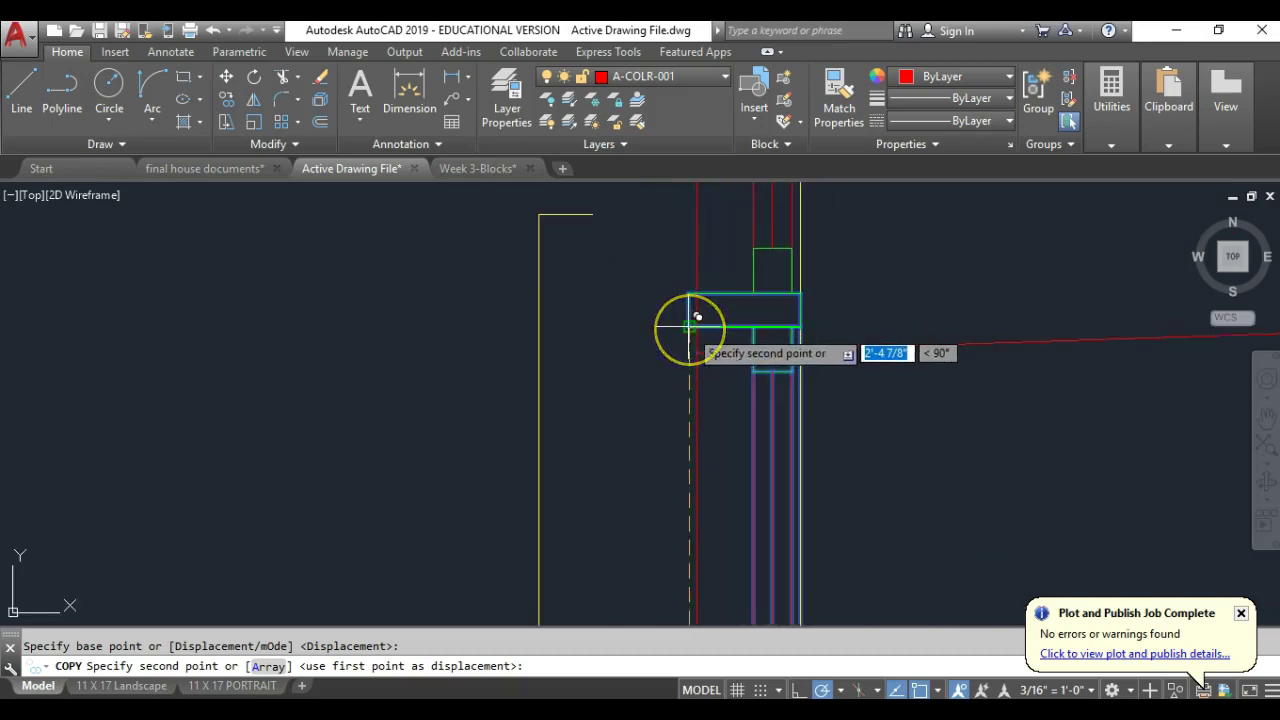
click(690, 328)
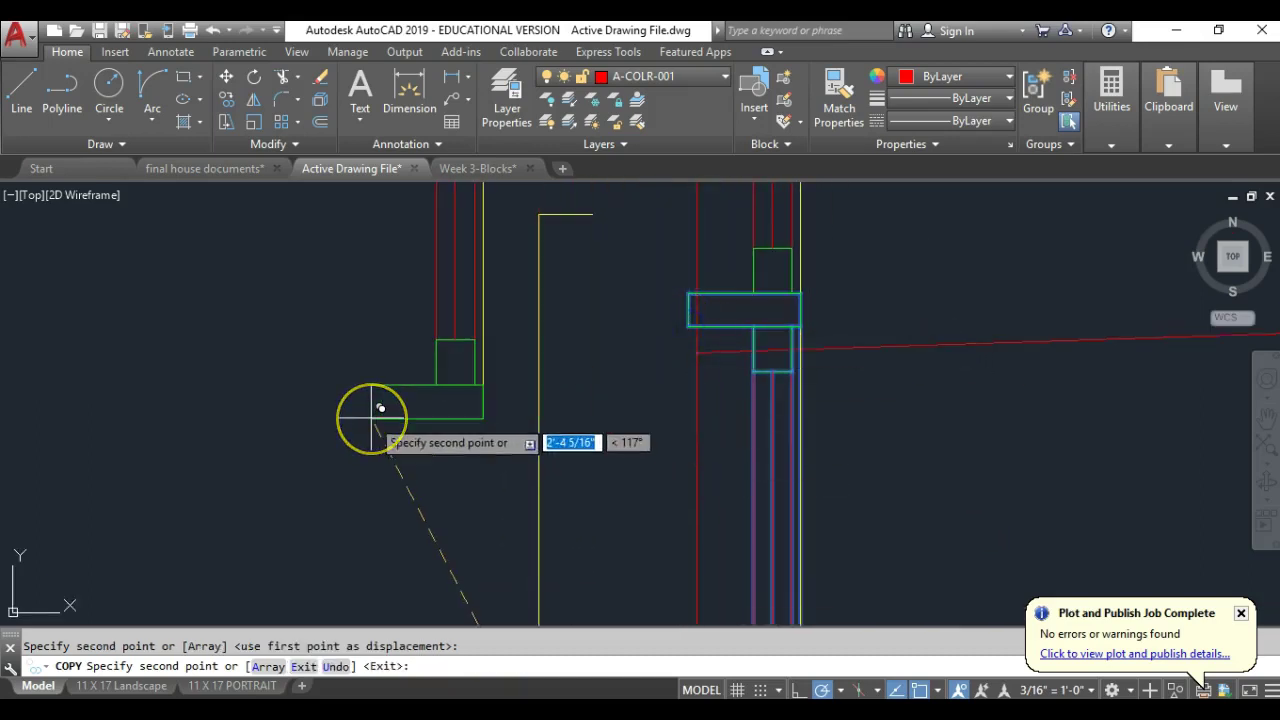
- Place another copy on the lower-left corner of the second window's north jamb and finish copying
scroll(371, 417, down, 6)
middle_drag(382, 339, 423, 500)
scroll(480, 371, up, 5)
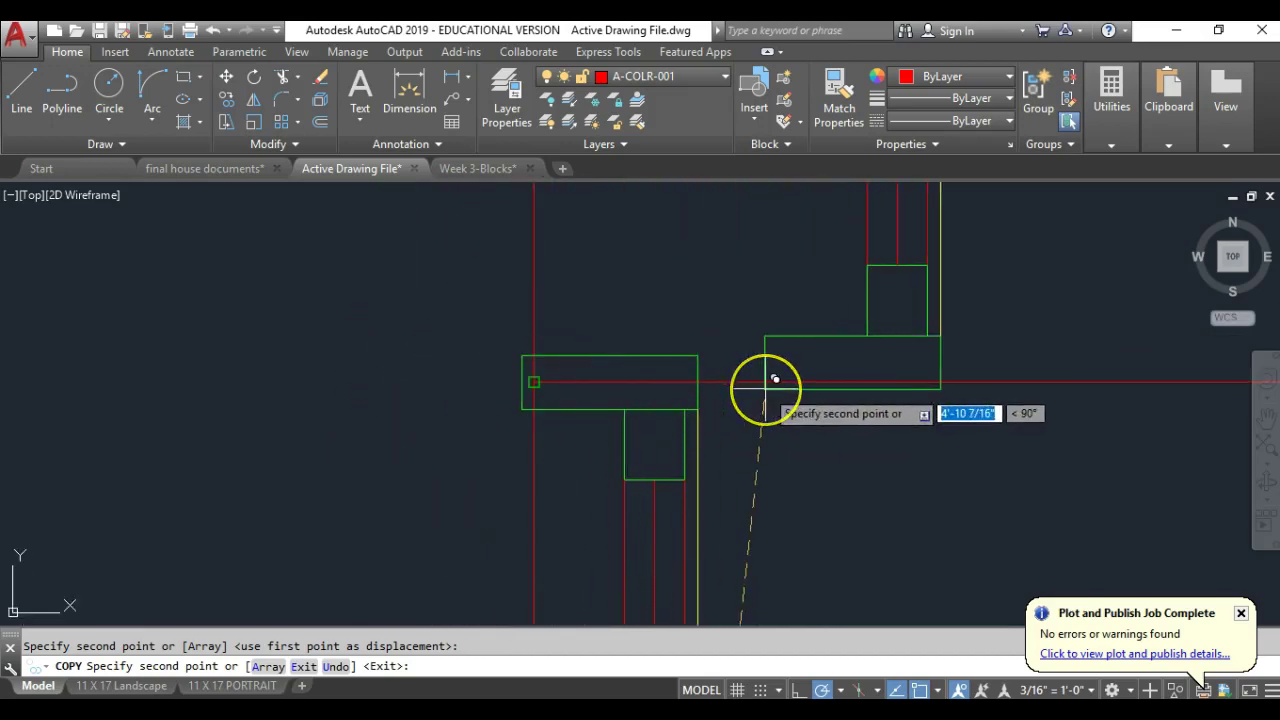
click(521, 409)
scroll(220, 428, down, 4)
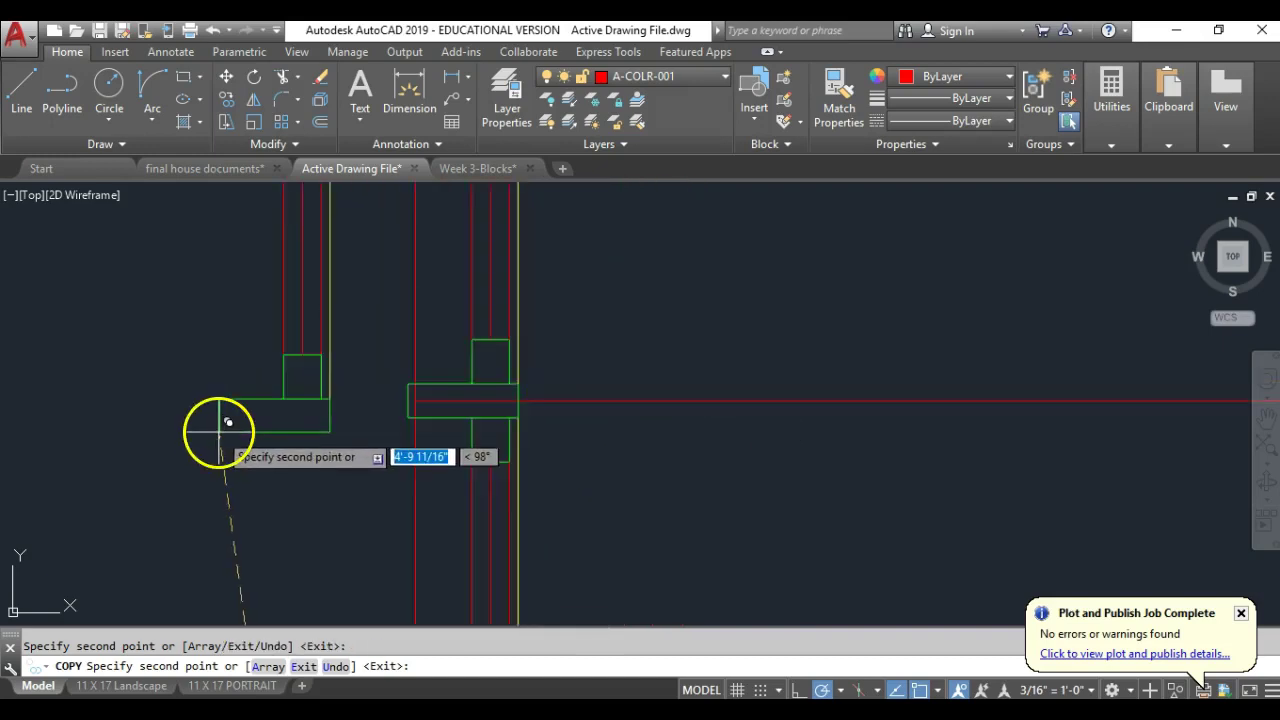
key(Return)
- Check the window's fit at the north end of the opening, and erase the vertical center line and the two horizontal guide lines
scroll(546, 420, down, 4)
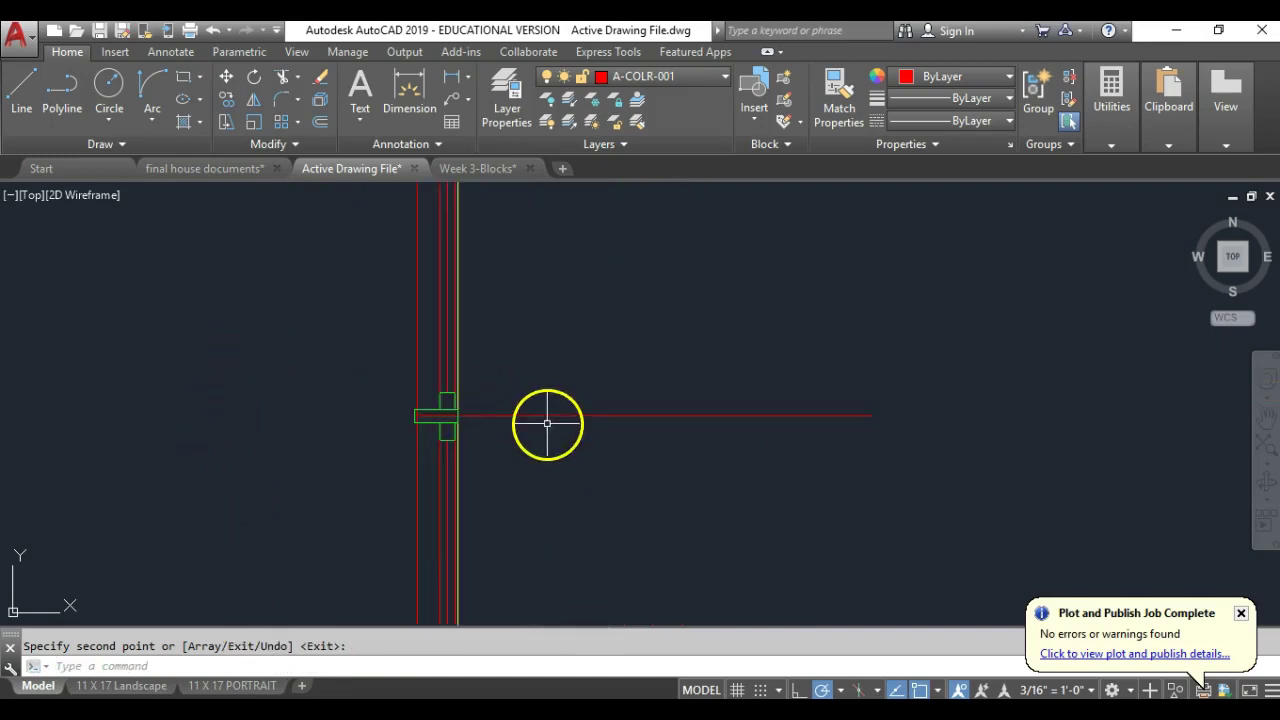
scroll(465, 231, up, 4)
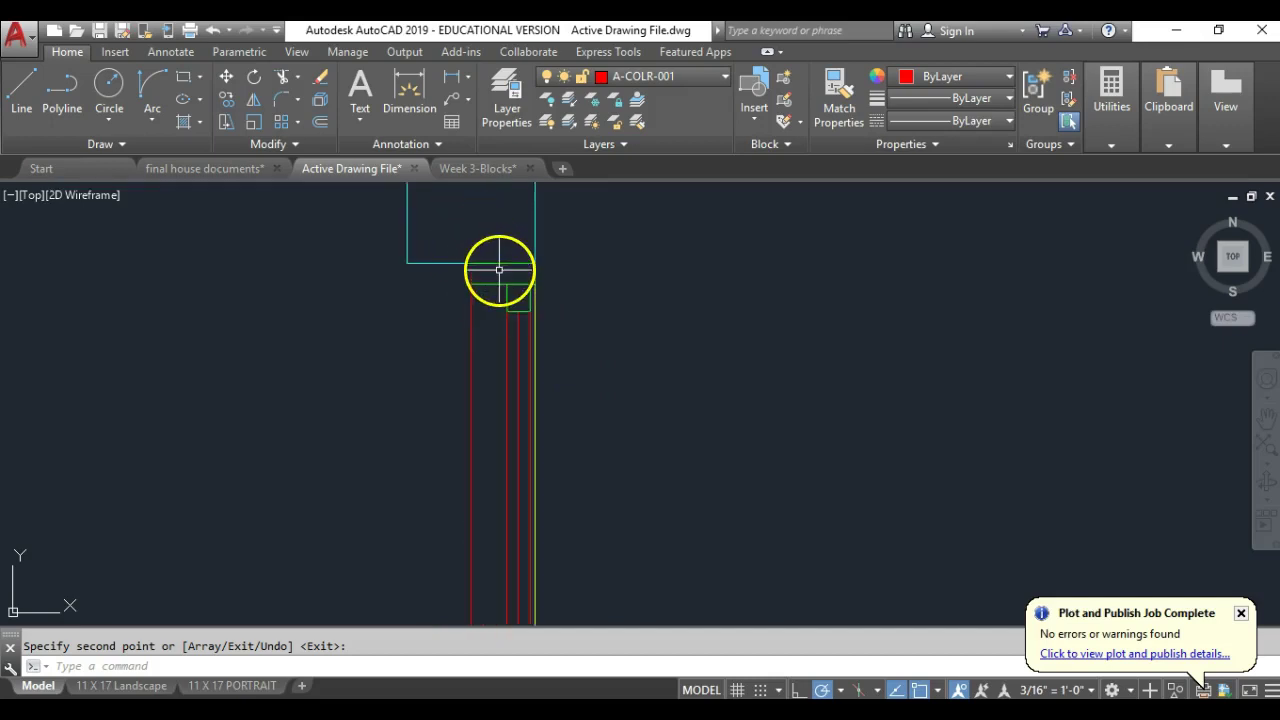
scroll(500, 268, up, 4)
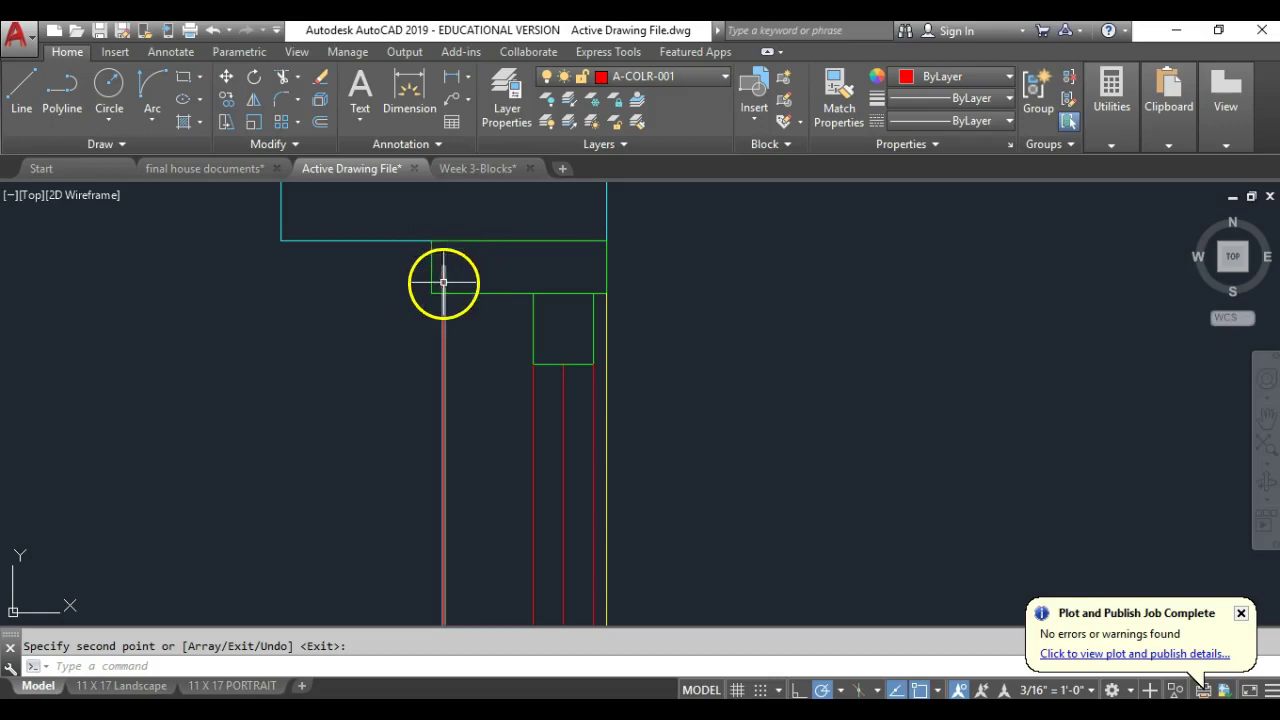
scroll(440, 270, down, 4)
click(470, 380)
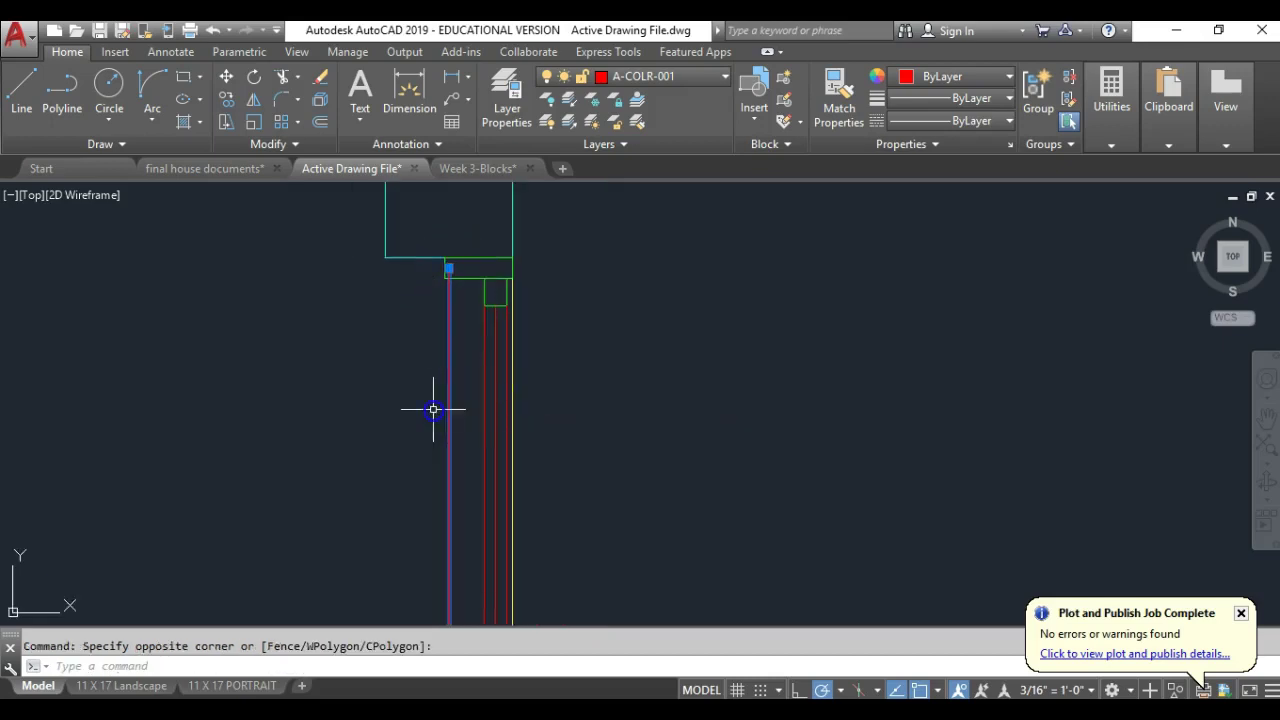
key(Return)
scroll(453, 345, down, 5)
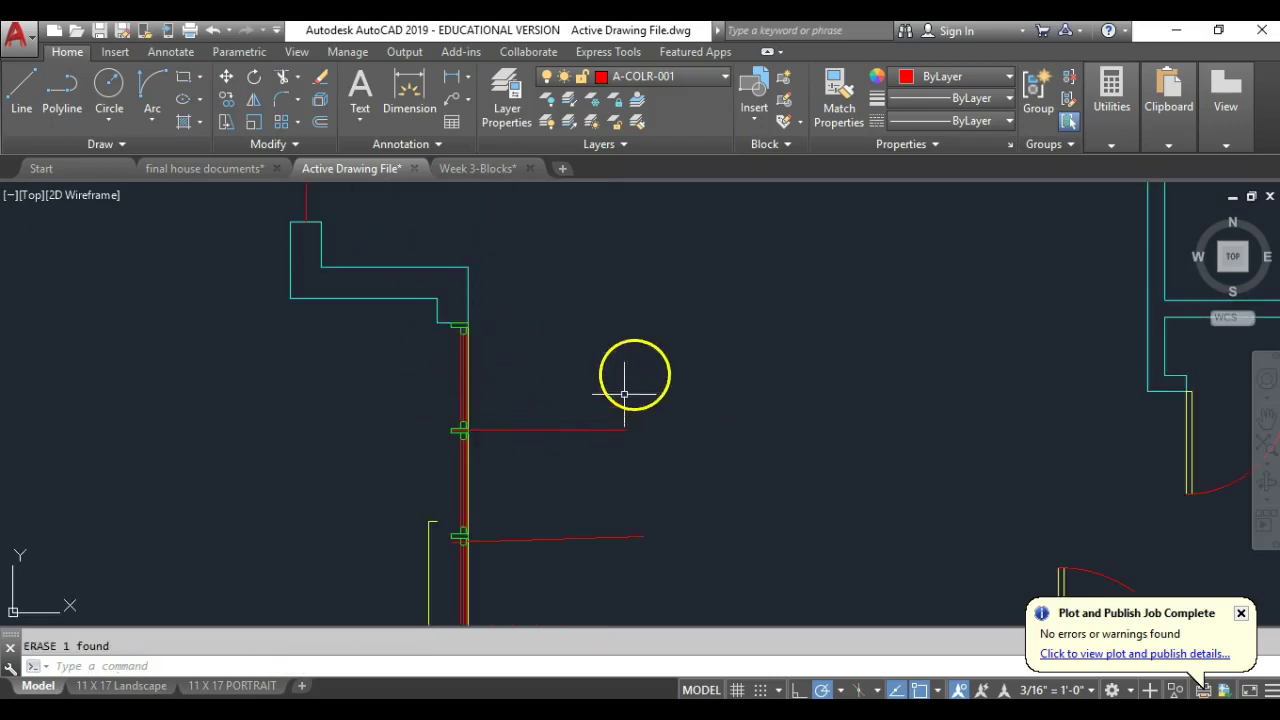
click(680, 372)
click(527, 540)
- Erase the leftover division node beside the jamb shared by the south and middle windows
scroll(545, 515, down, 3)
mouse_move(563, 486)
middle_down()
mouse_move(658, 362)
mouse_move(649, 378)
middle_up()
scroll(600, 400, up, 8)
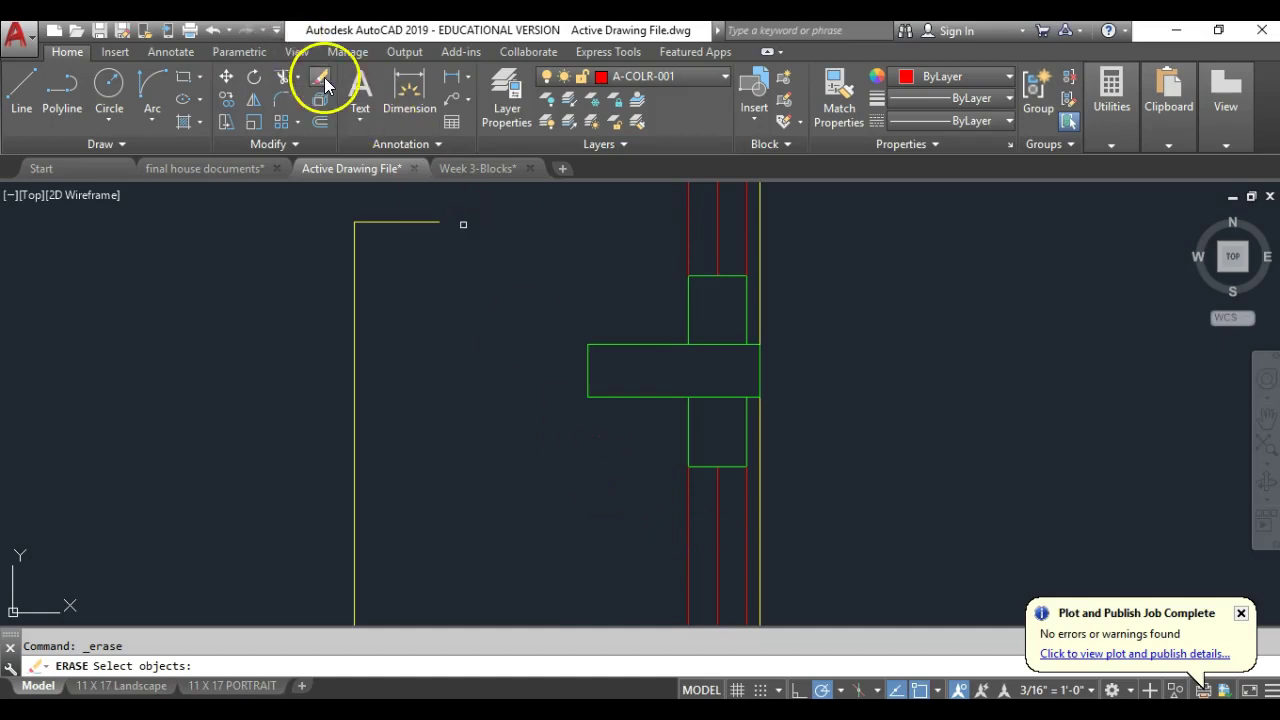
click(631, 474)
click(565, 428)
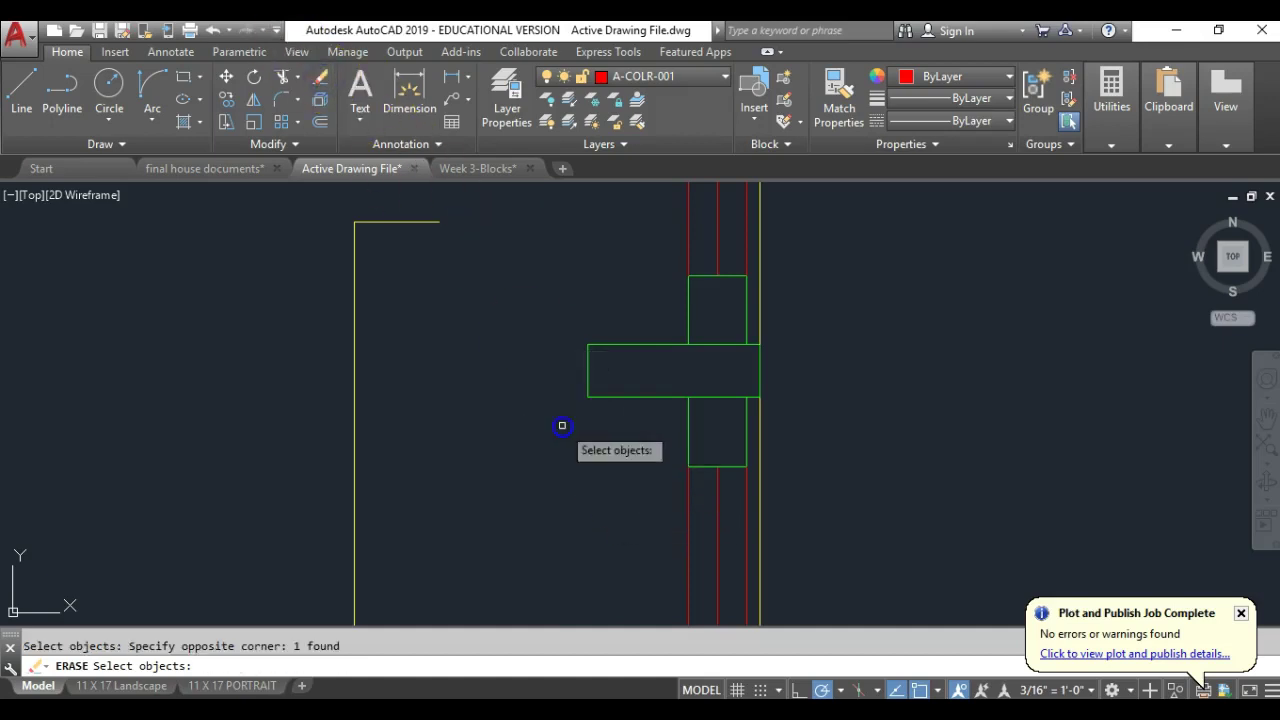
right_click(562, 427)
- Erase the leftover division nodes in and around the west end of the jamb shared by the middle and north windows
scroll(770, 496, down, 4)
middle_drag(777, 400, 789, 620)
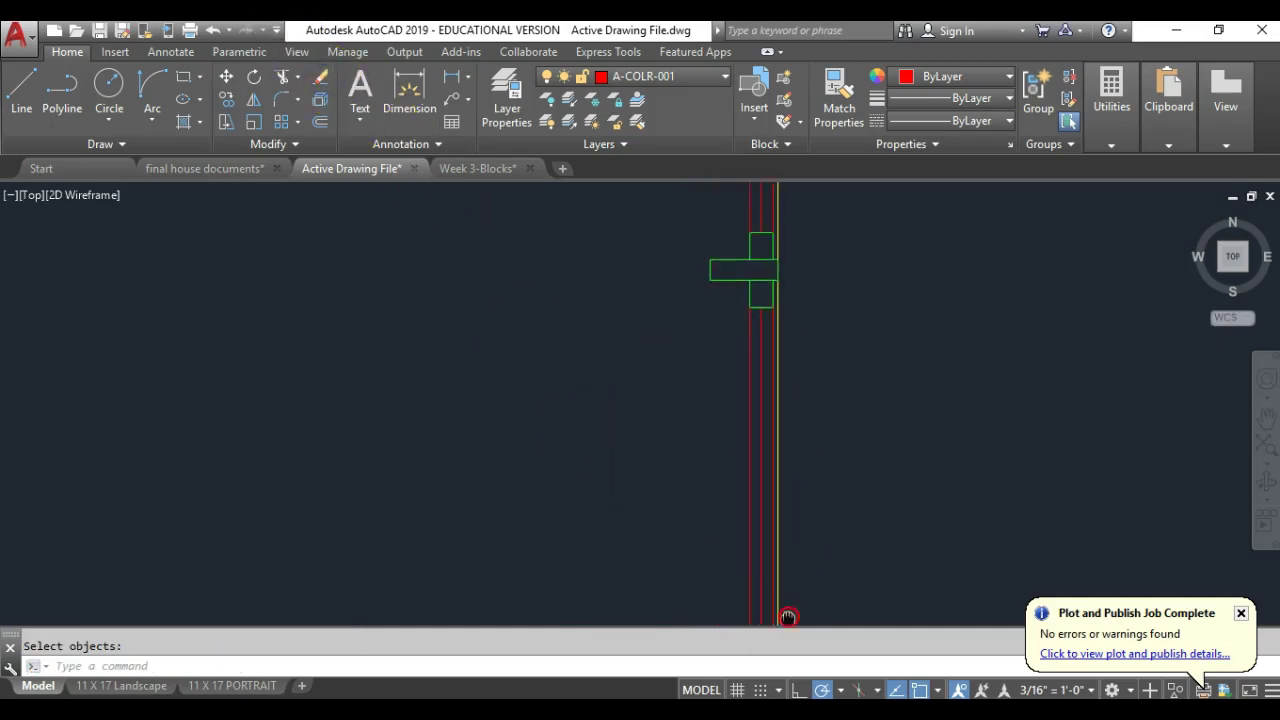
scroll(728, 318, up, 4)
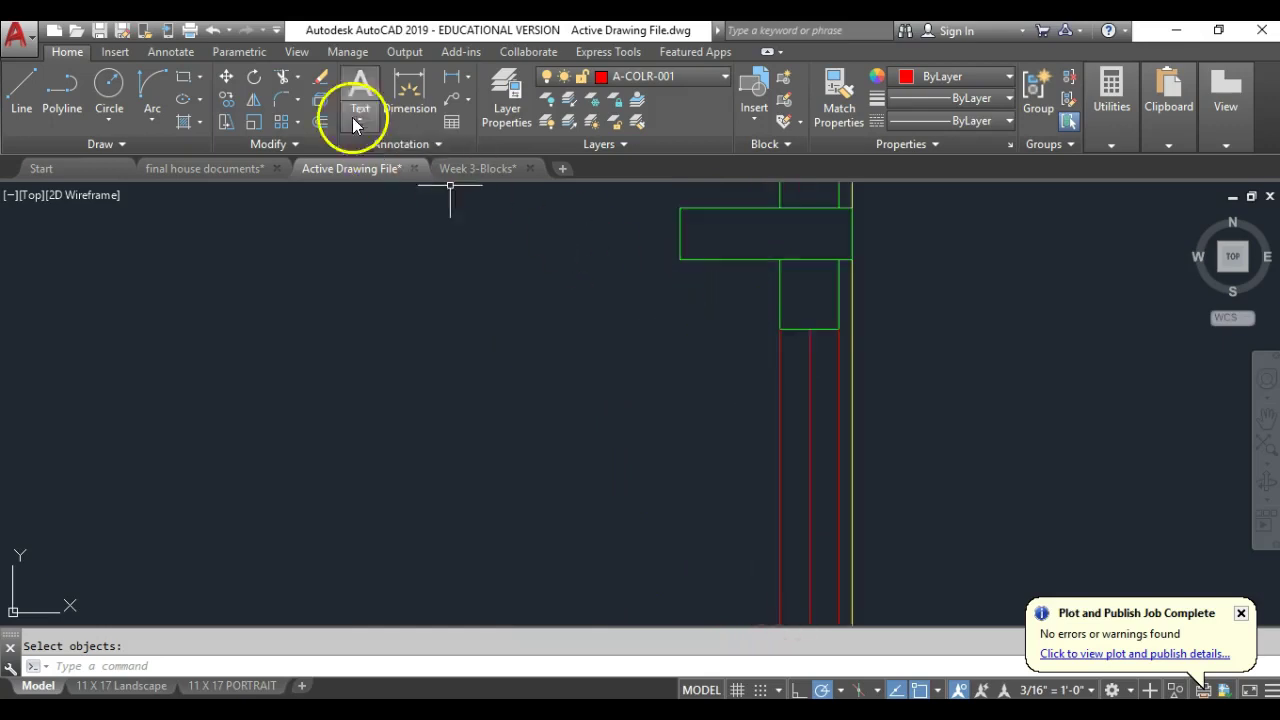
click(313, 85)
click(654, 323)
click(680, 288)
click(711, 224)
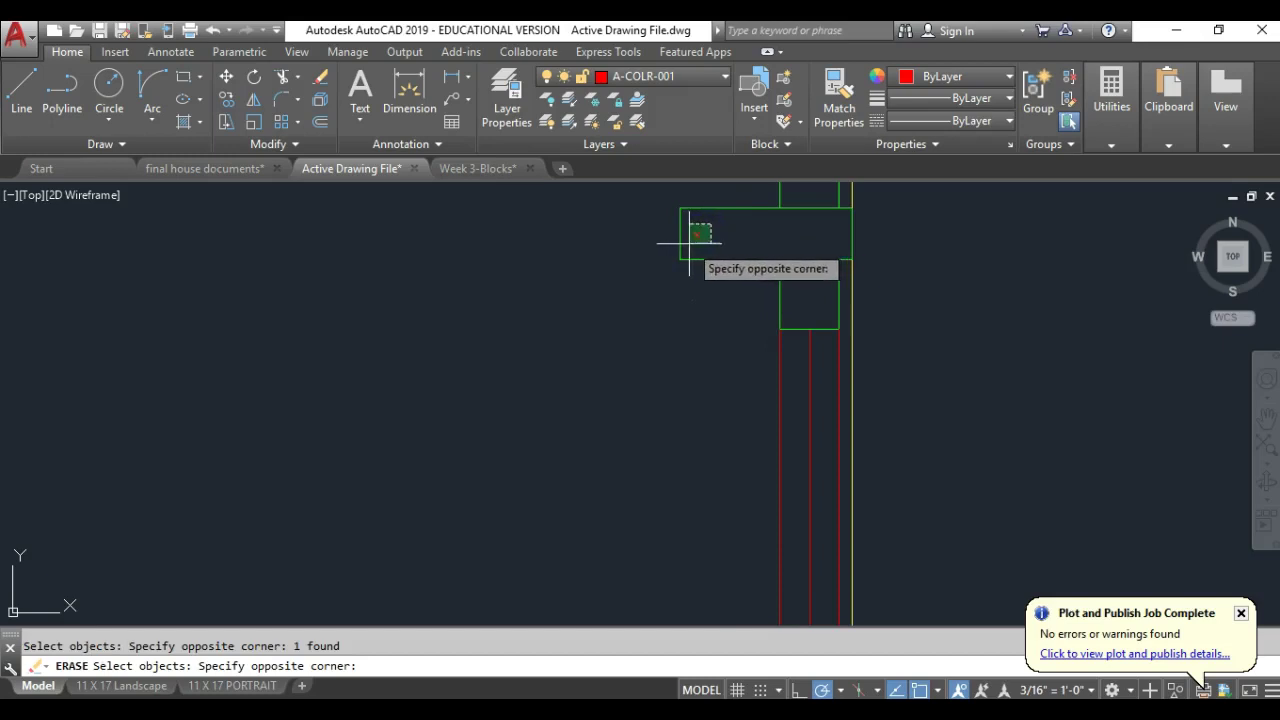
click(689, 243)
key(Return)
- Erase any stray node just below the north window's end jamb at the top of the opening
middle_drag(664, 347, 720, 615)
scroll(734, 464, down, 6)
middle_drag(734, 271, 737, 385)
scroll(740, 375, up, 4)
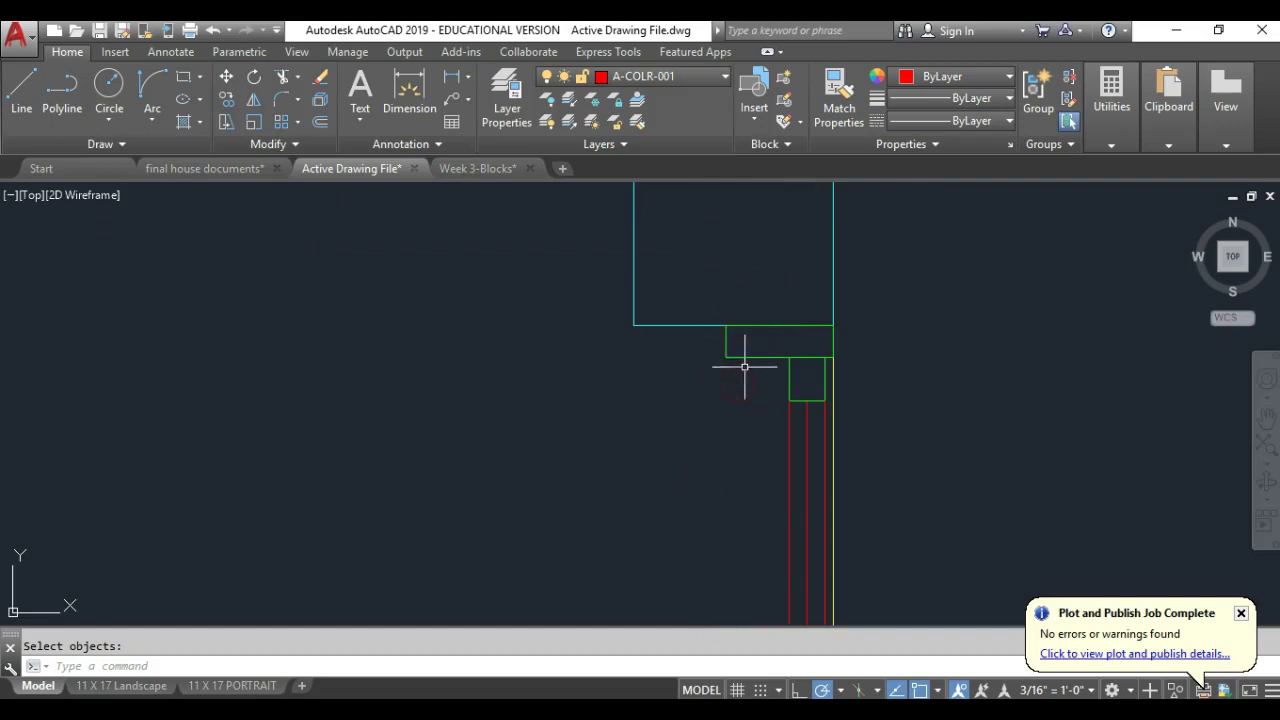
click(322, 78)
click(755, 400)
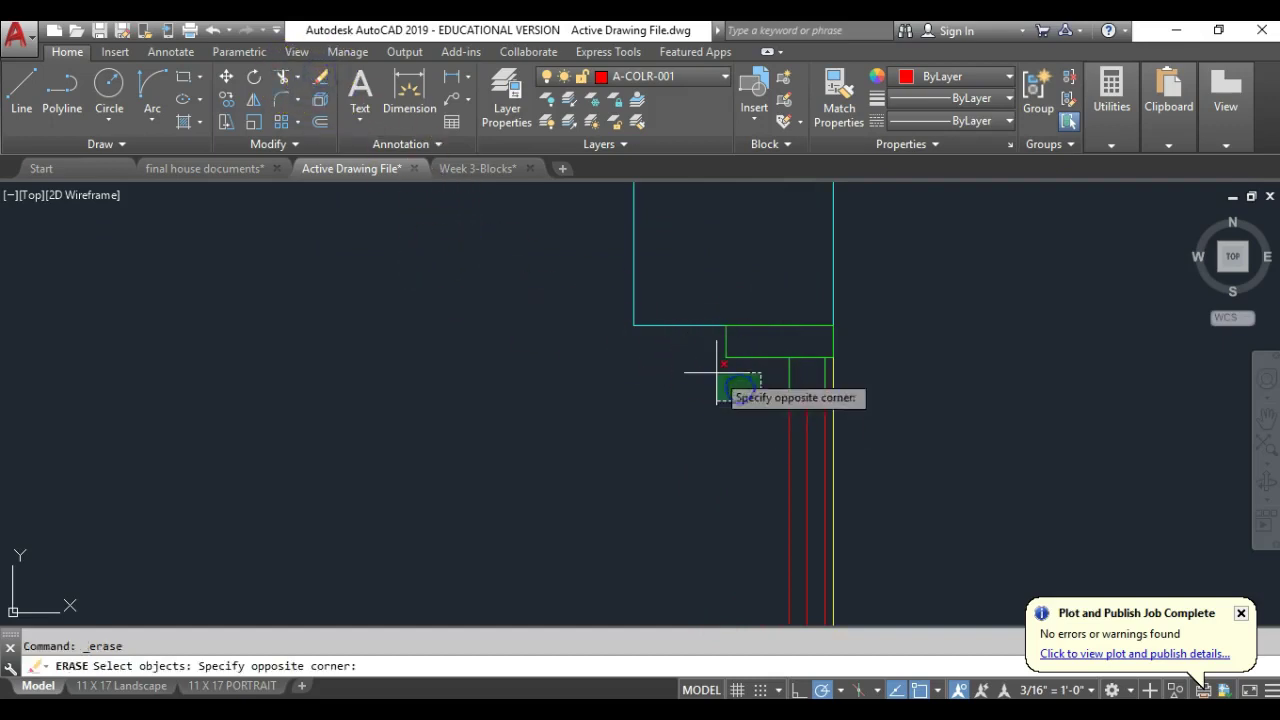
click(716, 374)
key(Return)
scroll(689, 388, down, 5)
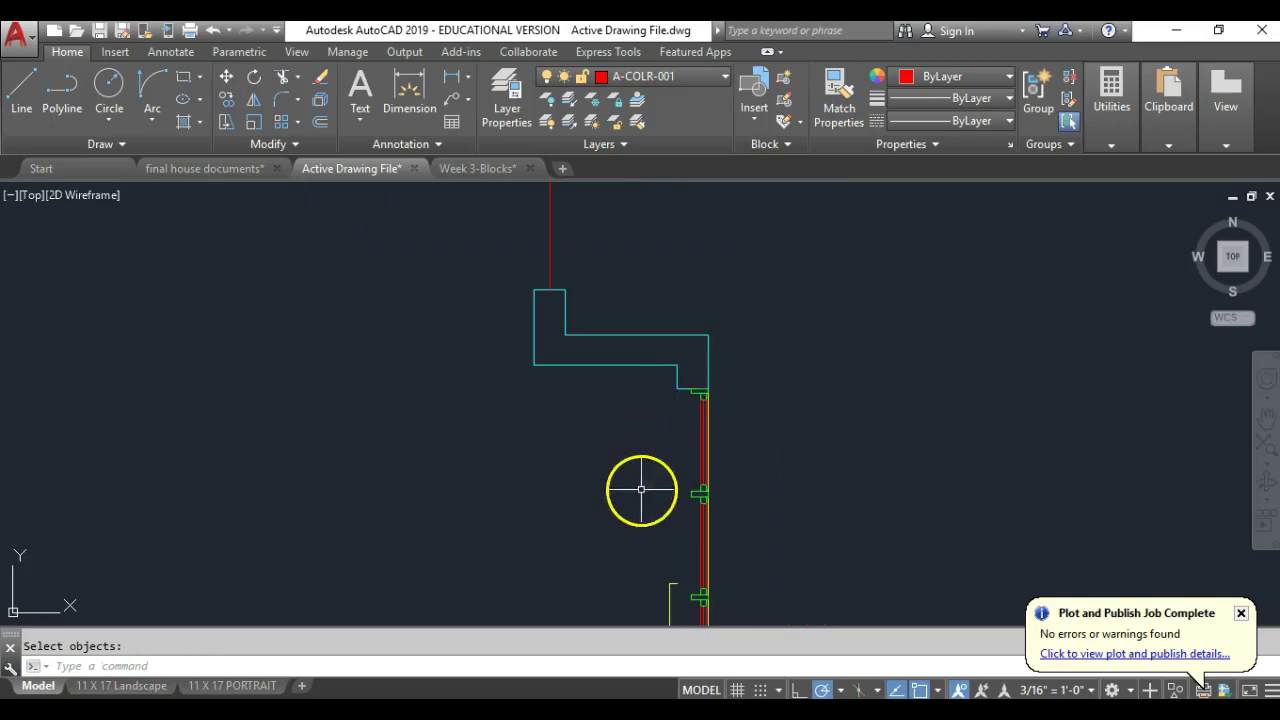
middle_drag(641, 489, 635, 305)
scroll(634, 396, up, 2)
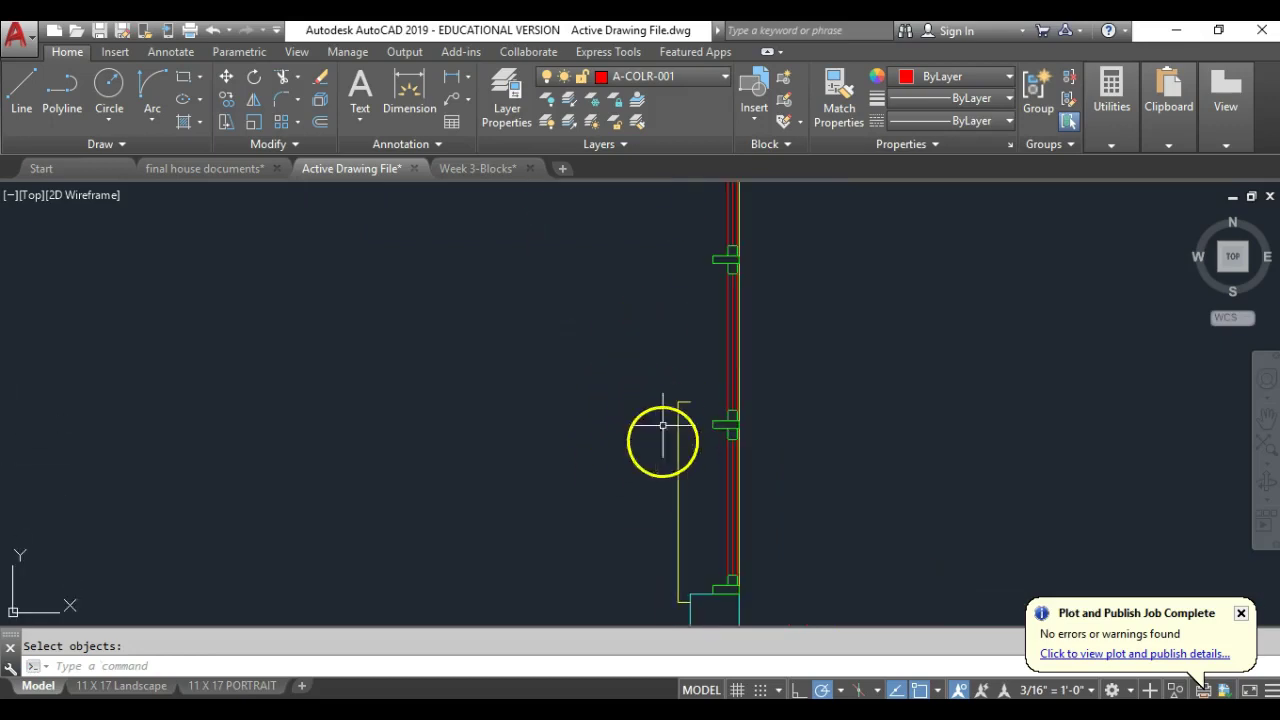
click(226, 122)
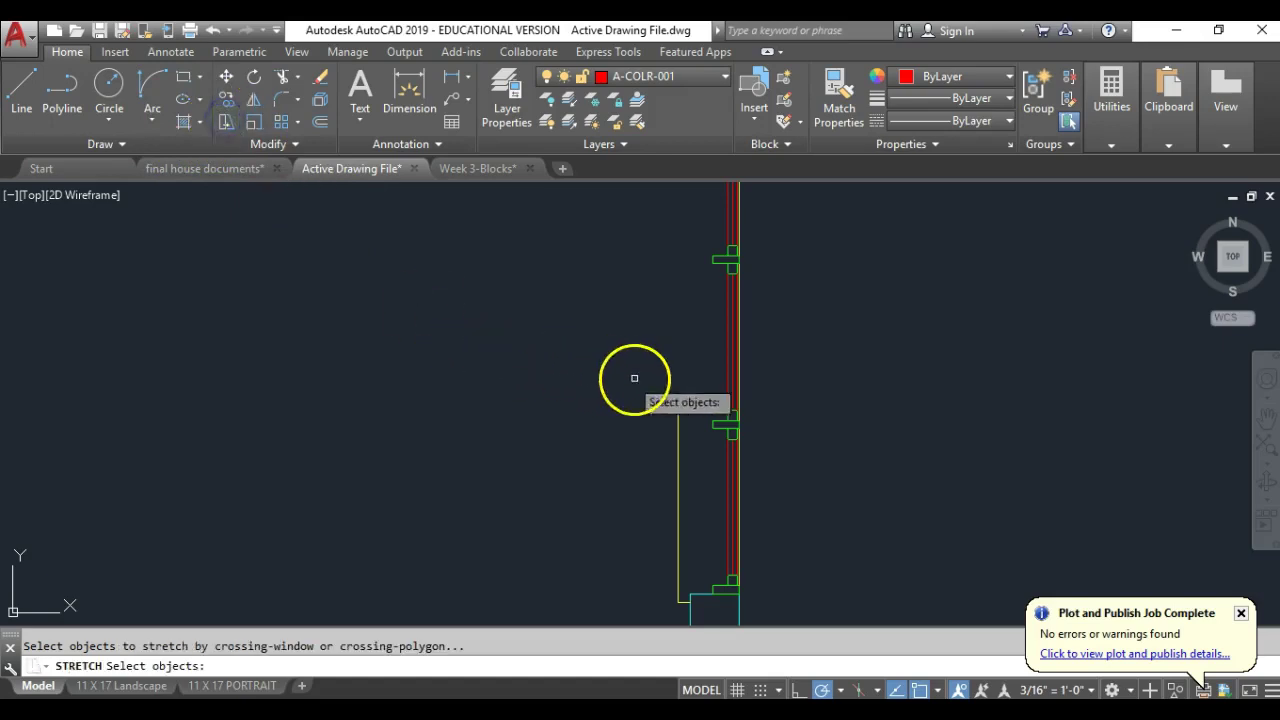
click(699, 387)
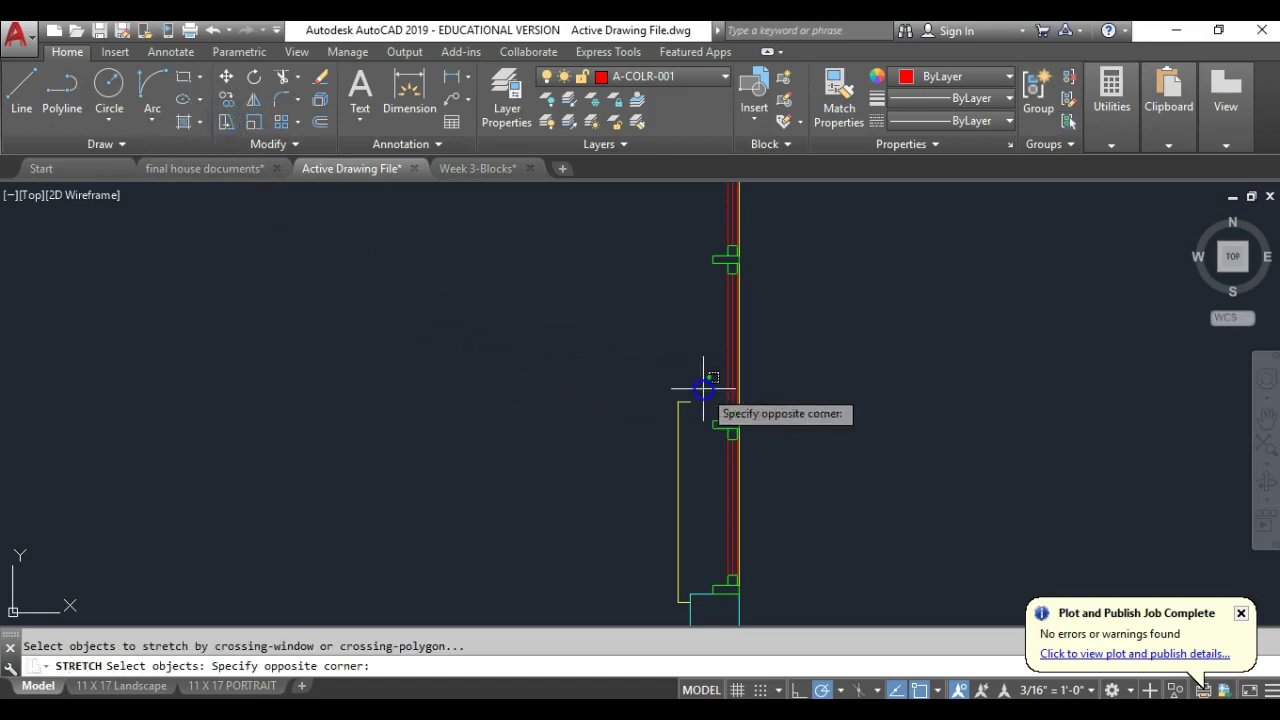
click(659, 416)
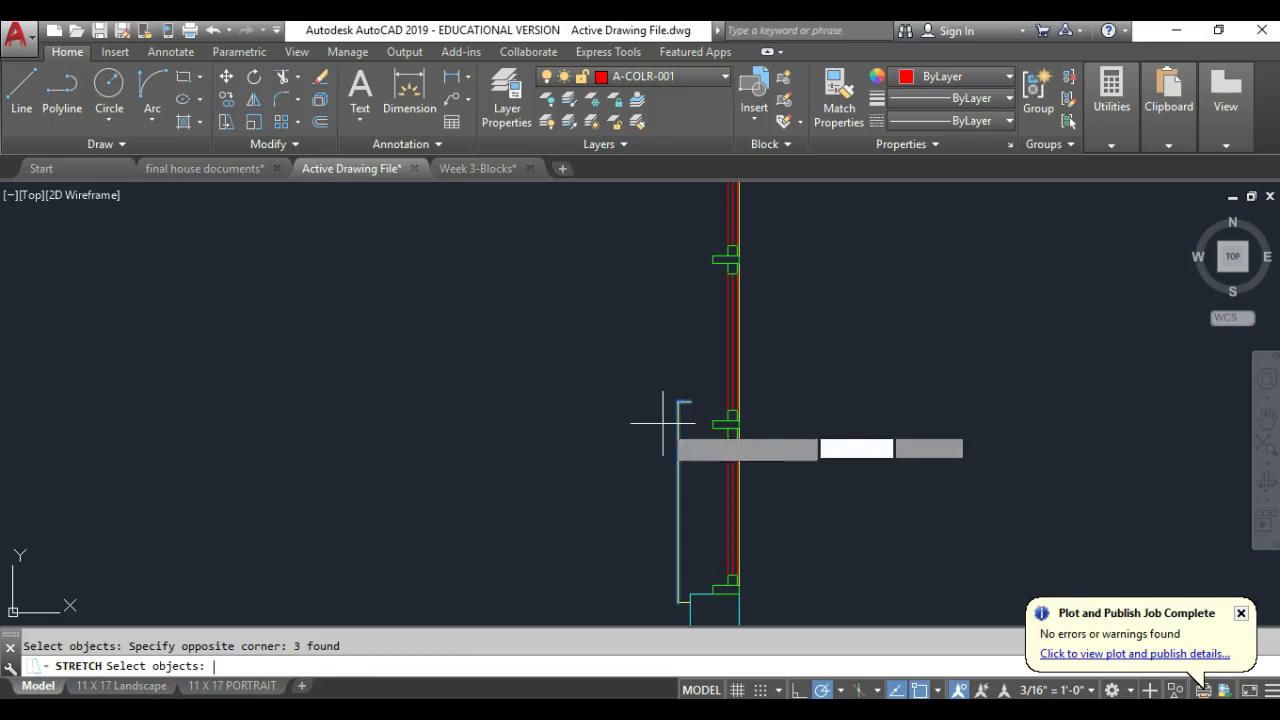
right_click(700, 410)
scroll(596, 400, up, 4)
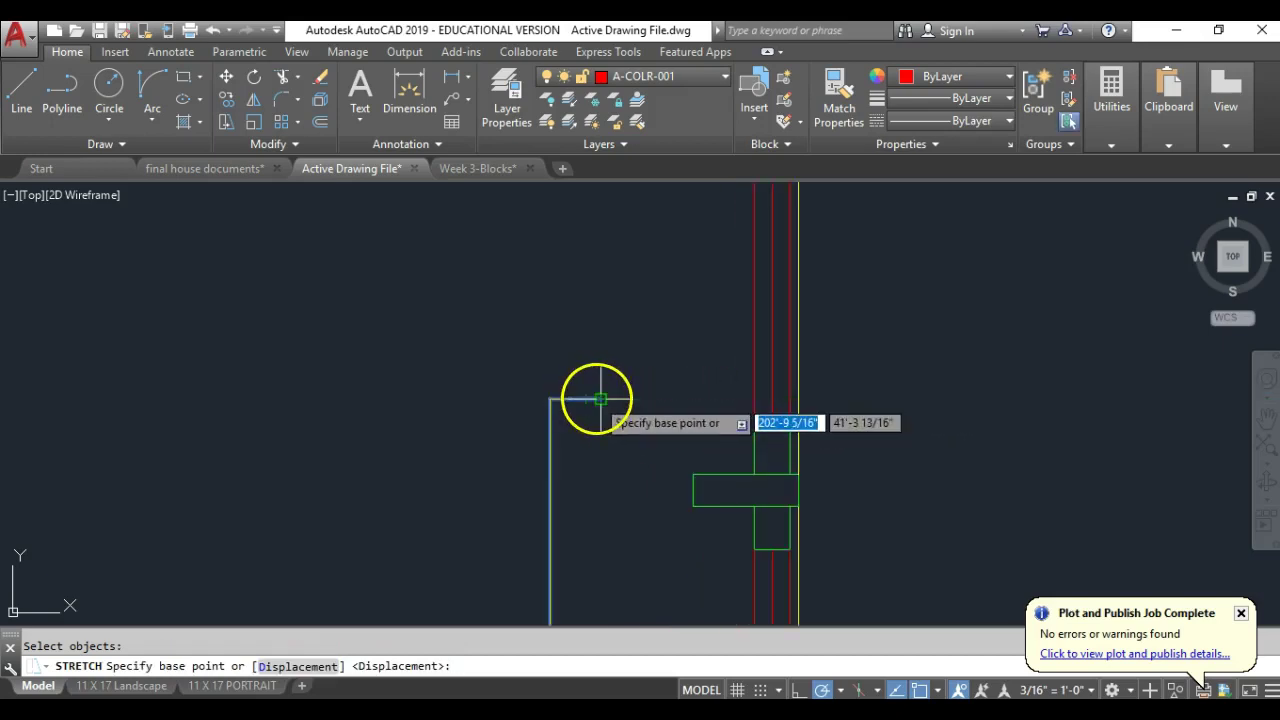
click(598, 400)
scroll(600, 400, down, 4)
scroll(608, 292, up, 3)
scroll(514, 286, down, 3)
key(Escape)
- Erase the short horizontal sill return at the north end of the yellow sill line outside the three windows
scroll(545, 350, up, 3)
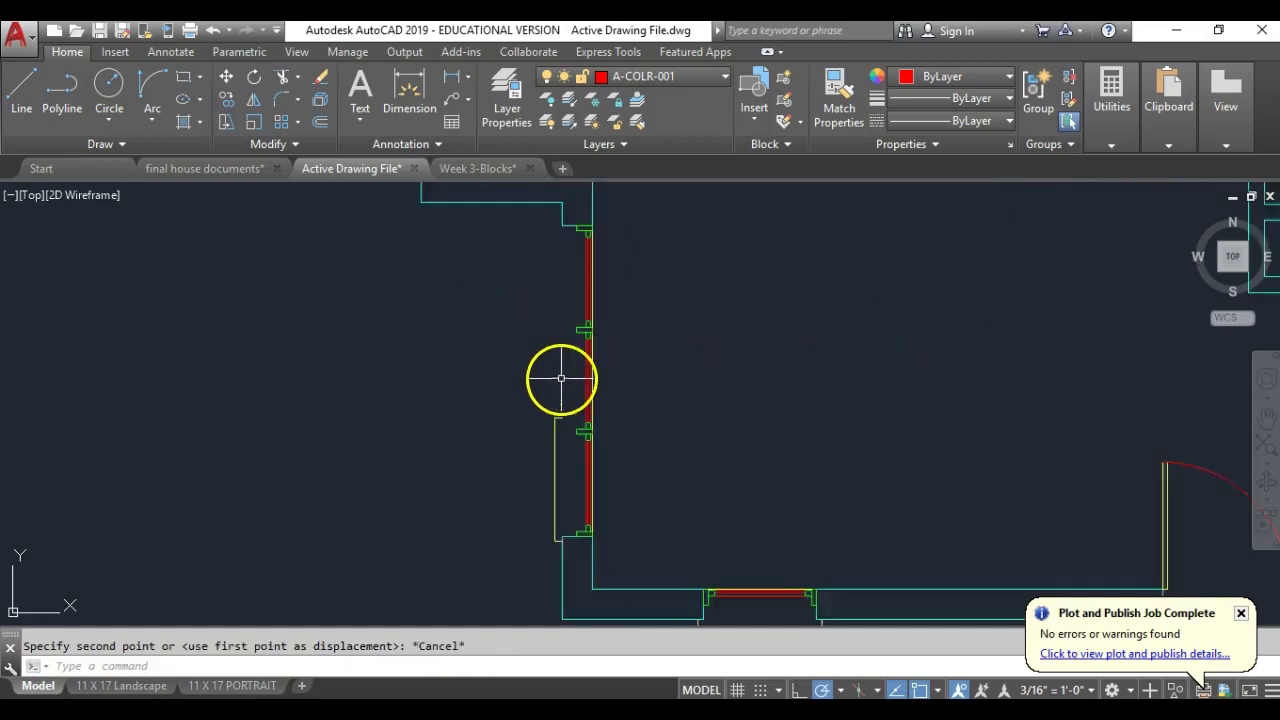
click(316, 90)
click(514, 430)
click(570, 457)
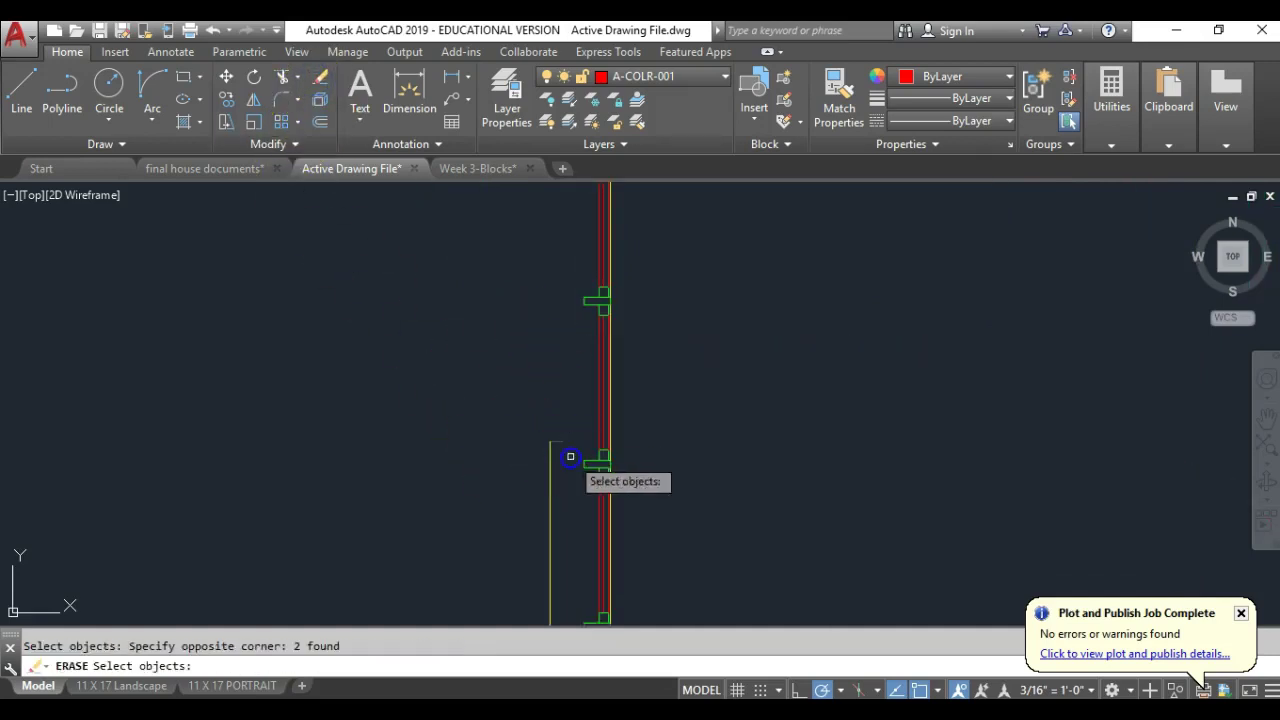
key(Return)
- Mirror the sill's short south return about a horizontal axis through the middle window's midpoint, keeping the original
middle_drag(583, 478, 586, 331)
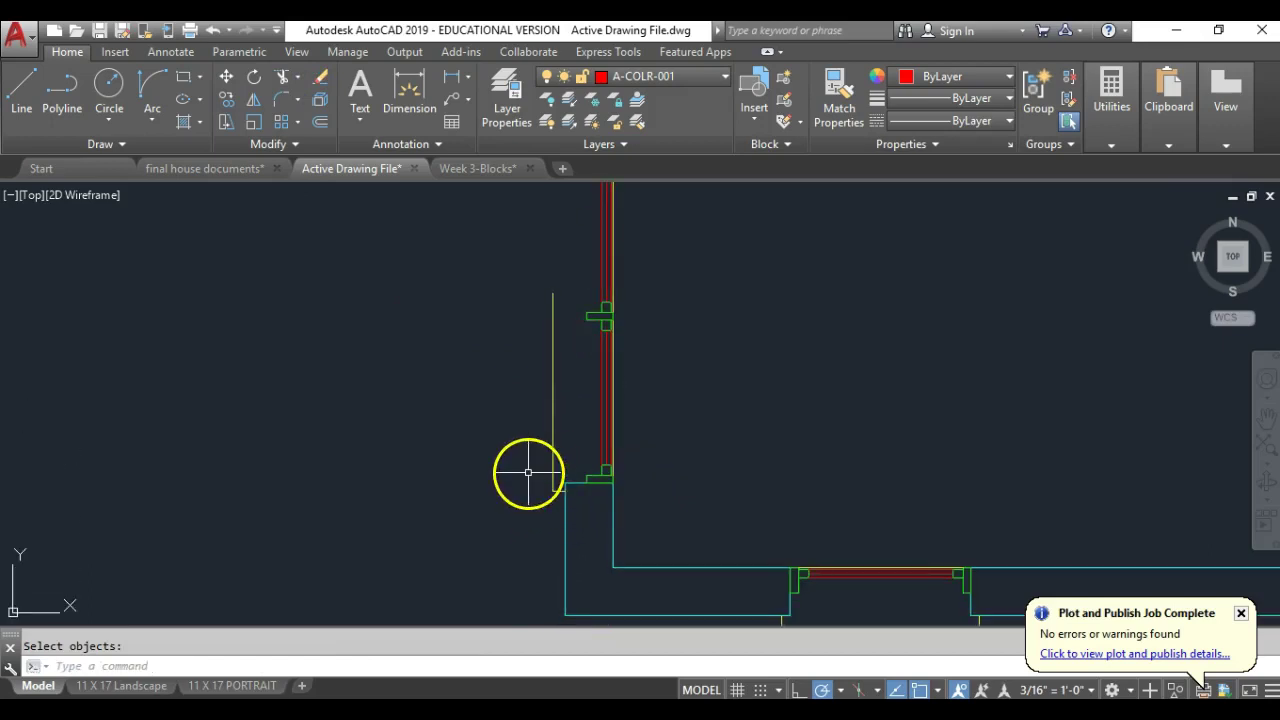
click(255, 105)
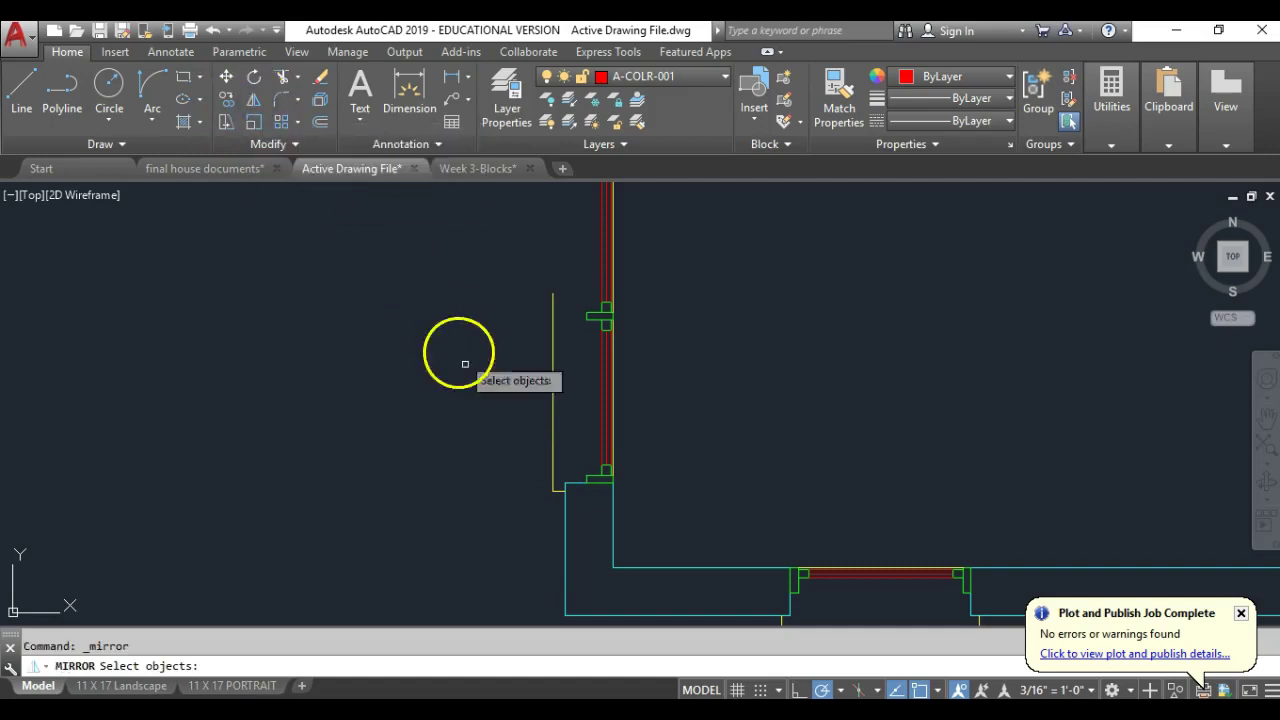
scroll(560, 493, up, 5)
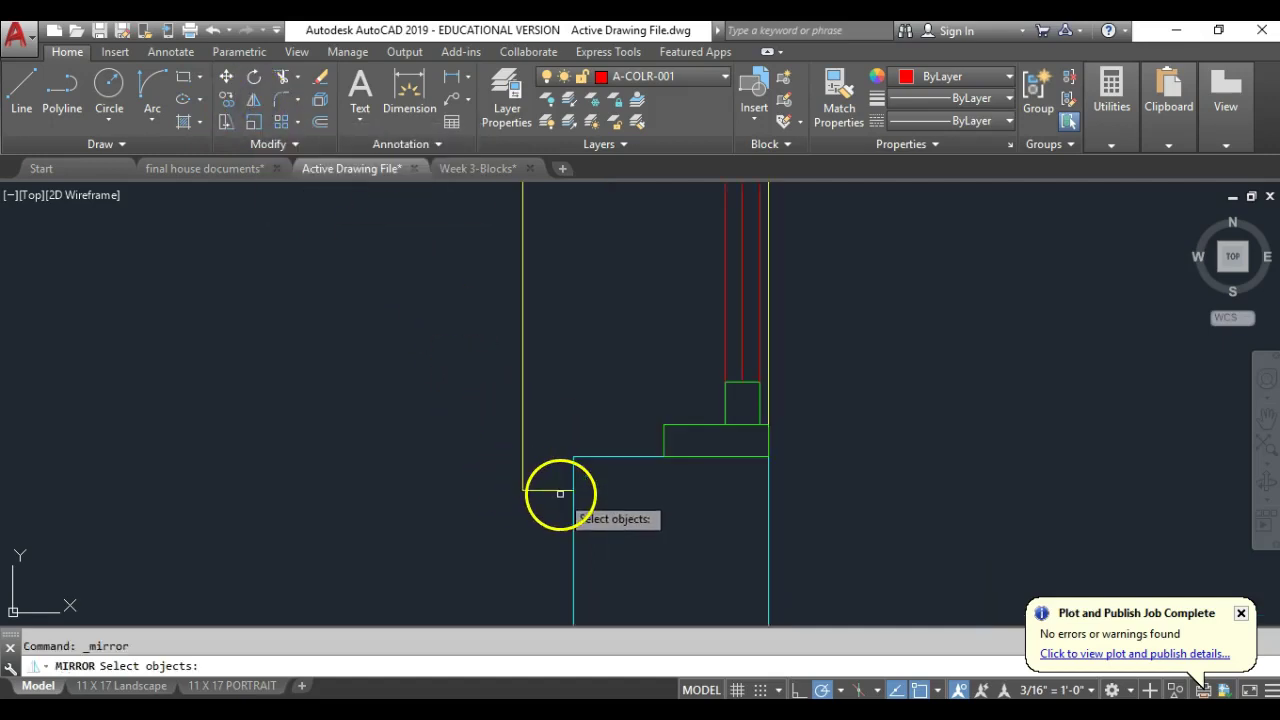
click(560, 493)
click(551, 470)
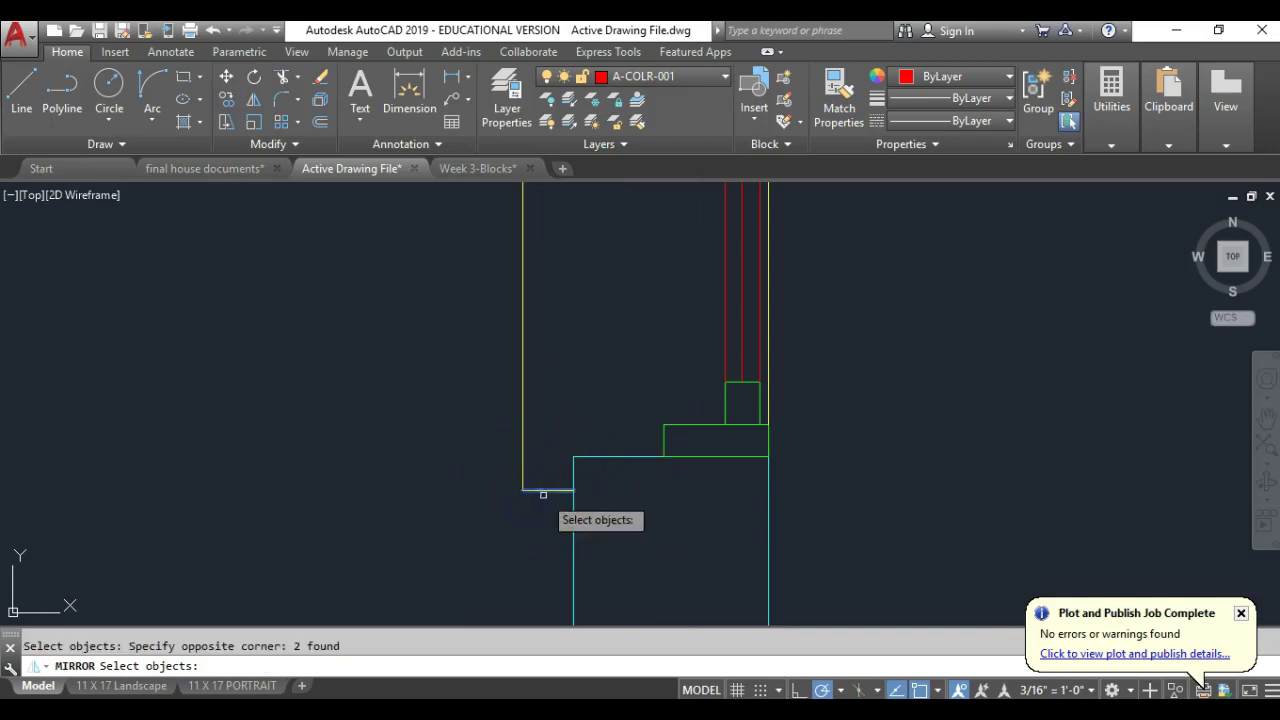
scroll(543, 494, down, 3)
key(Return)
scroll(584, 390, up, 2)
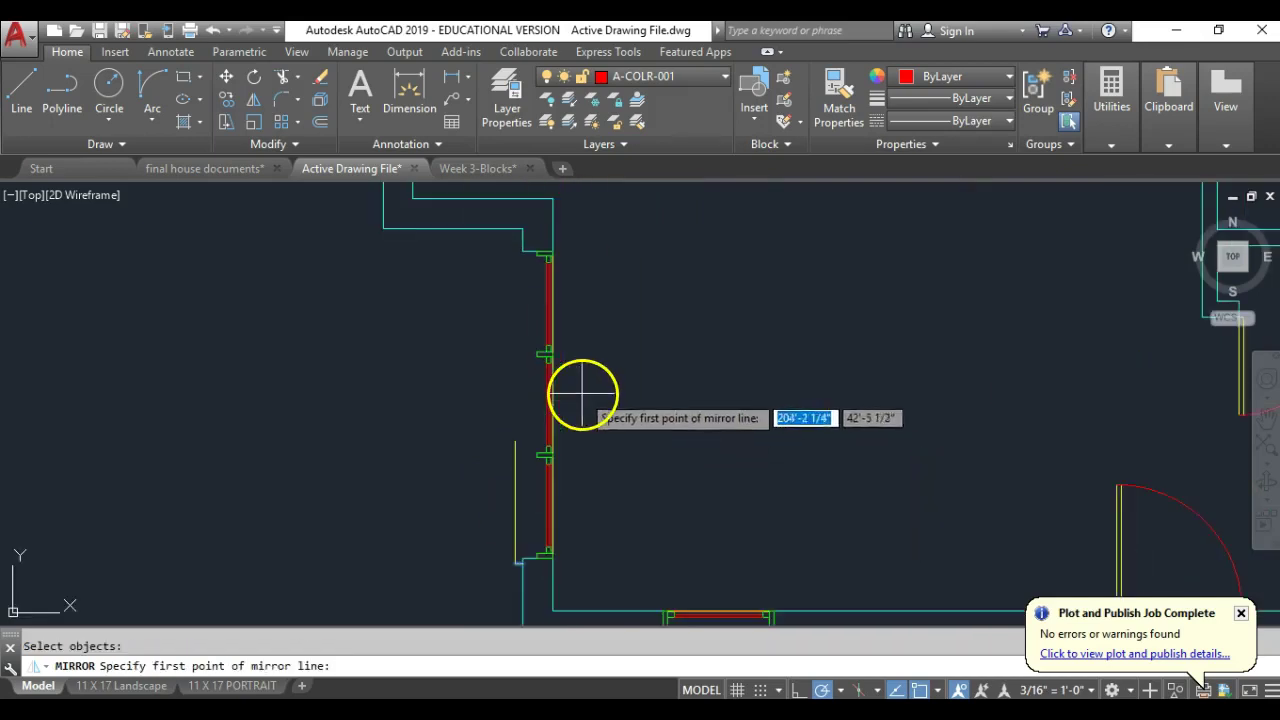
click(552, 404)
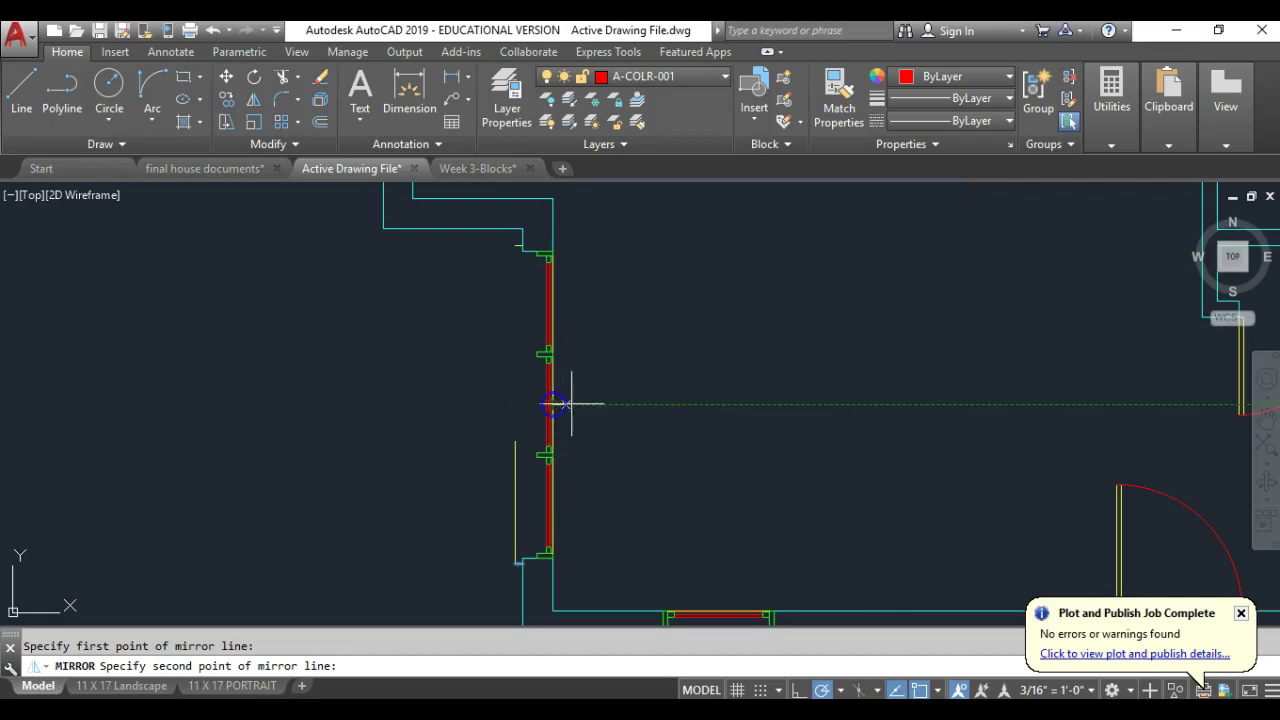
click(627, 406)
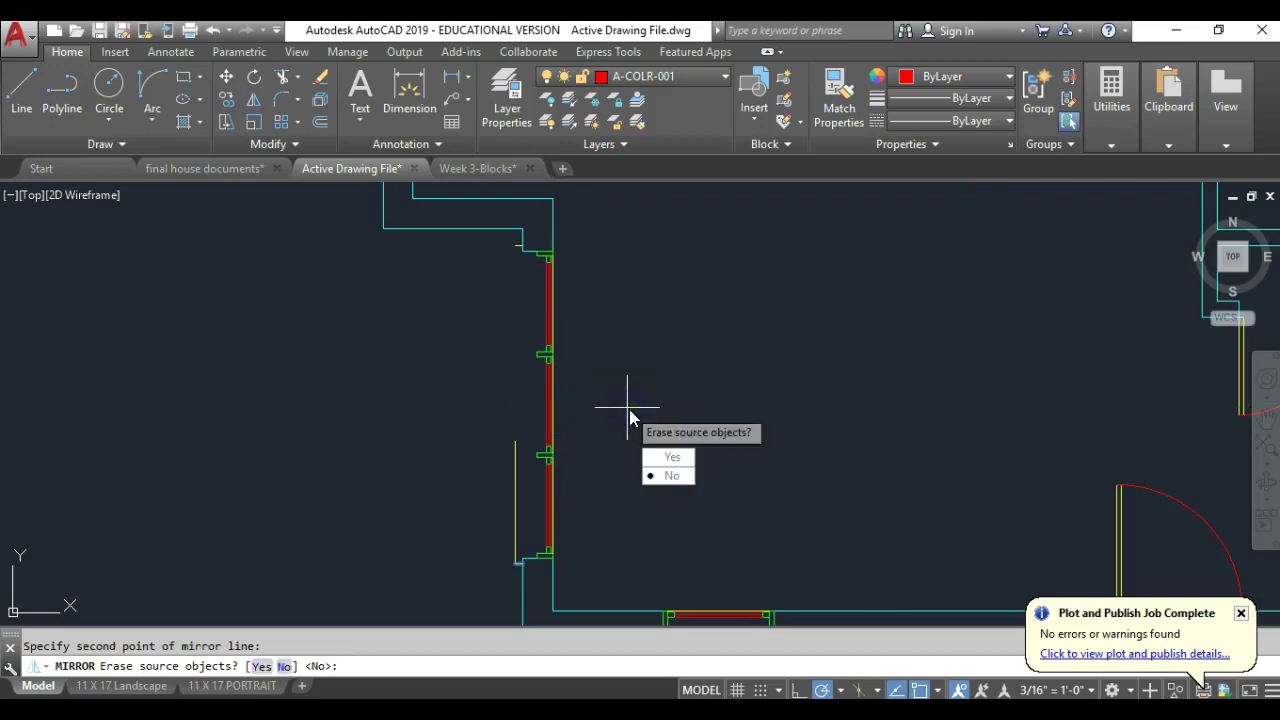
key(Return)
- Fillet the mirrored north sill return to the long vertical sill line with a 0 radius, closing the sill outline
scroll(560, 287, up, 2)
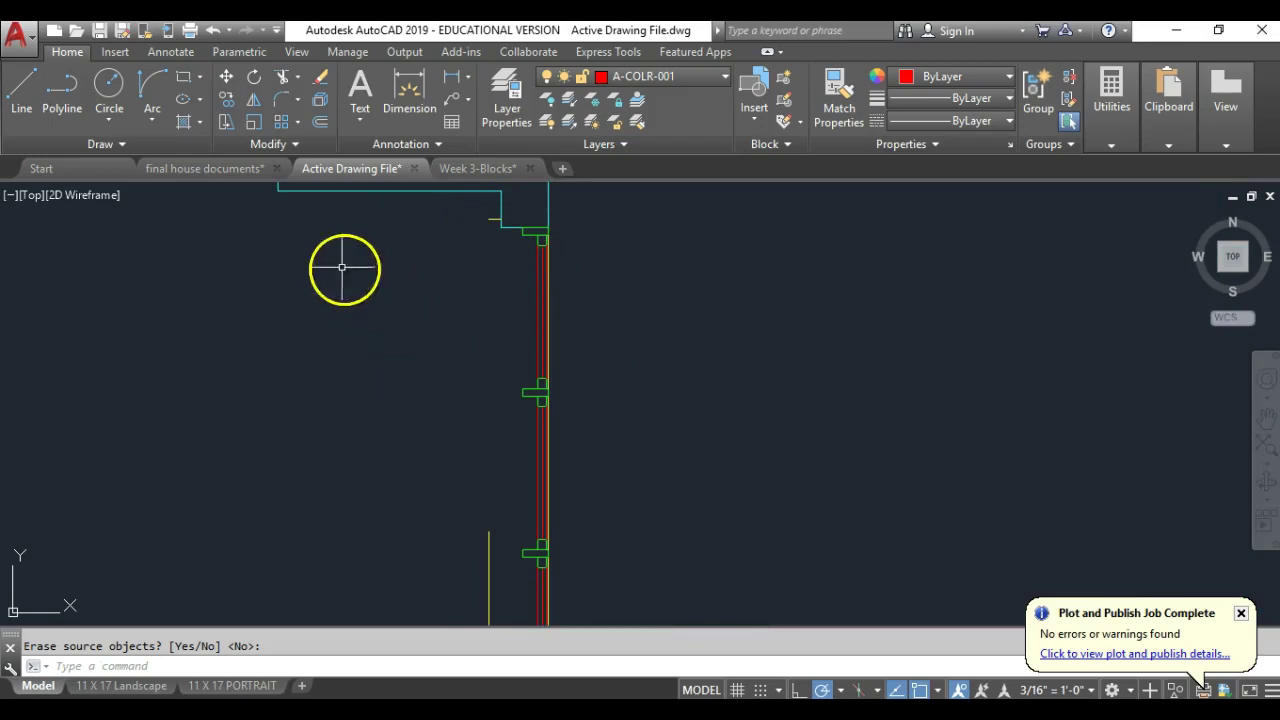
click(282, 103)
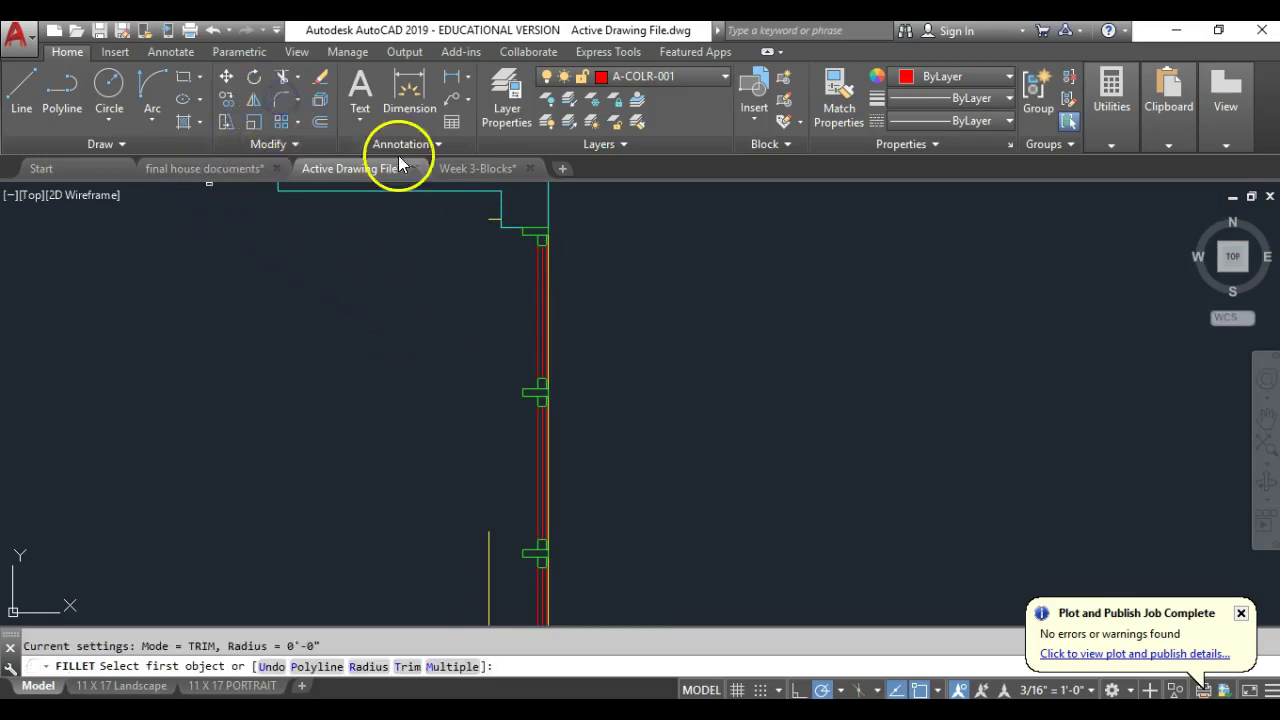
click(490, 218)
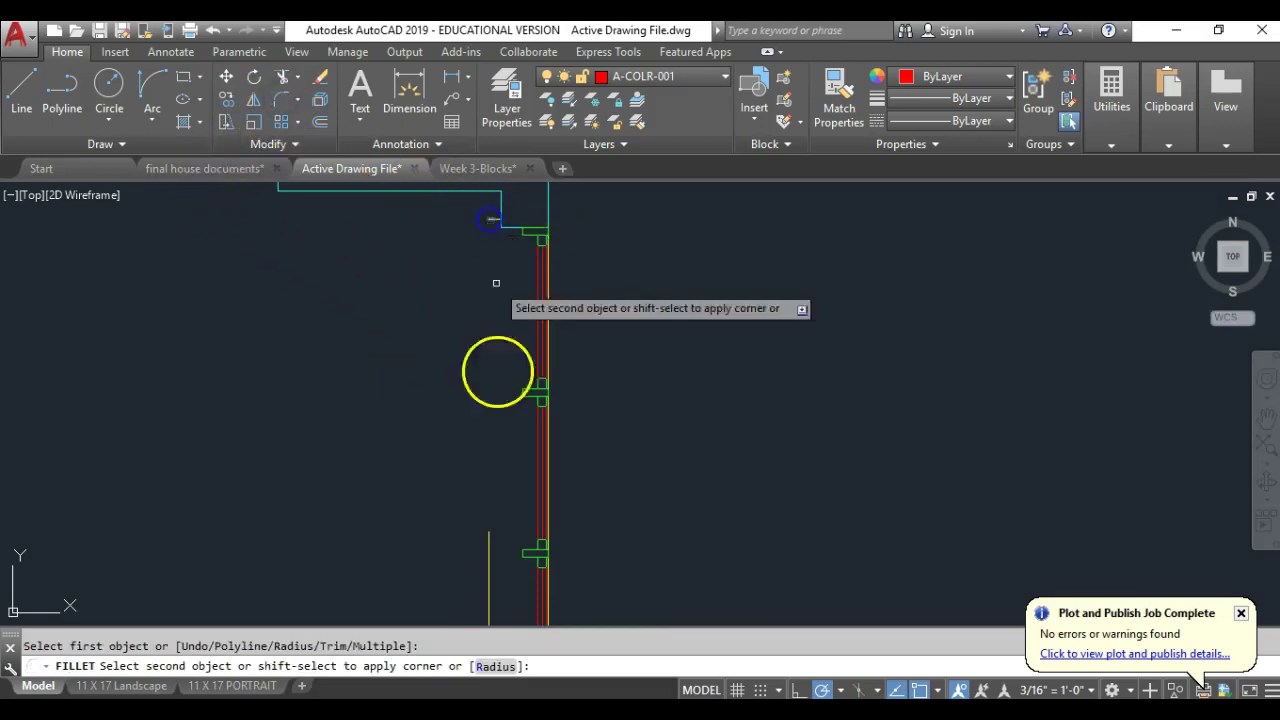
click(487, 552)
- Draw a horizontal line about 5' long eastward from the midpoint of the red vertical line in the next opening north
scroll(447, 401, down, 3)
middle_drag(342, 326, 444, 397)
middle_drag(542, 360, 575, 416)
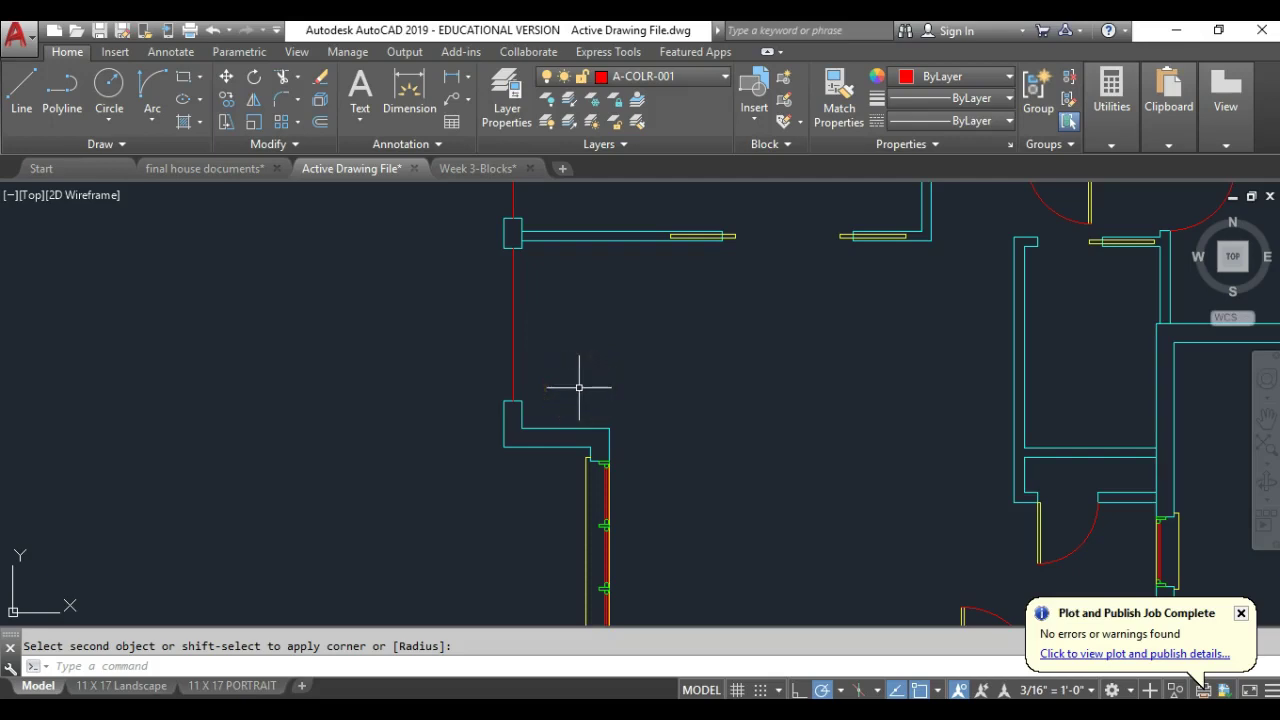
mouse_move(452, 477)
middle_down()
mouse_move(457, 409)
mouse_move(426, 344)
middle_up()
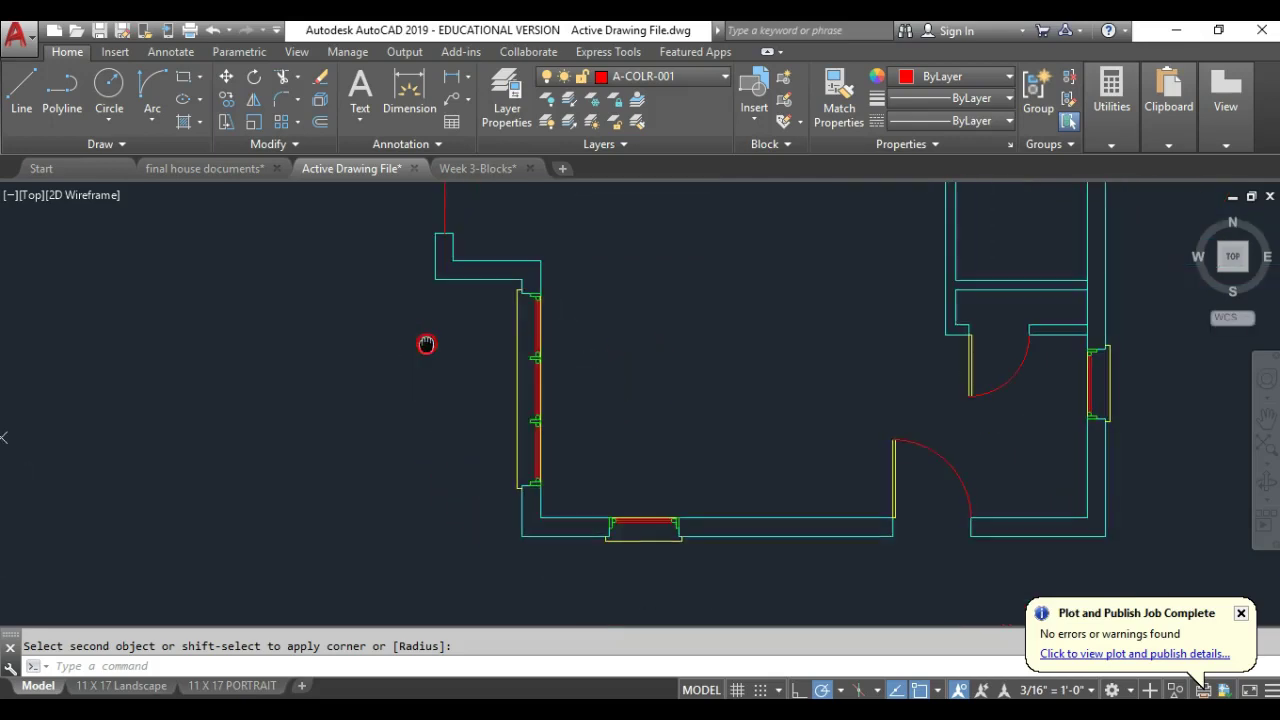
middle_drag(503, 336, 577, 451)
scroll(500, 267, up, 2)
middle_drag(500, 267, 525, 366)
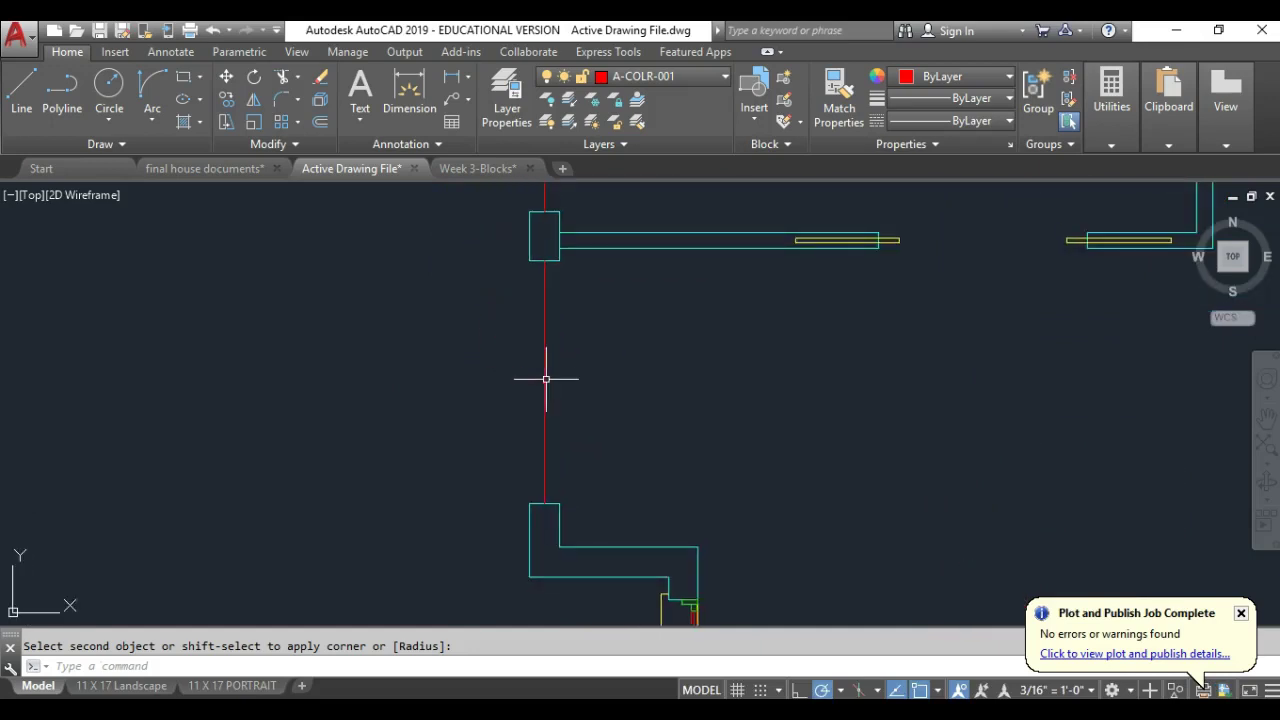
key(Escape)
text(l)
key(Return)
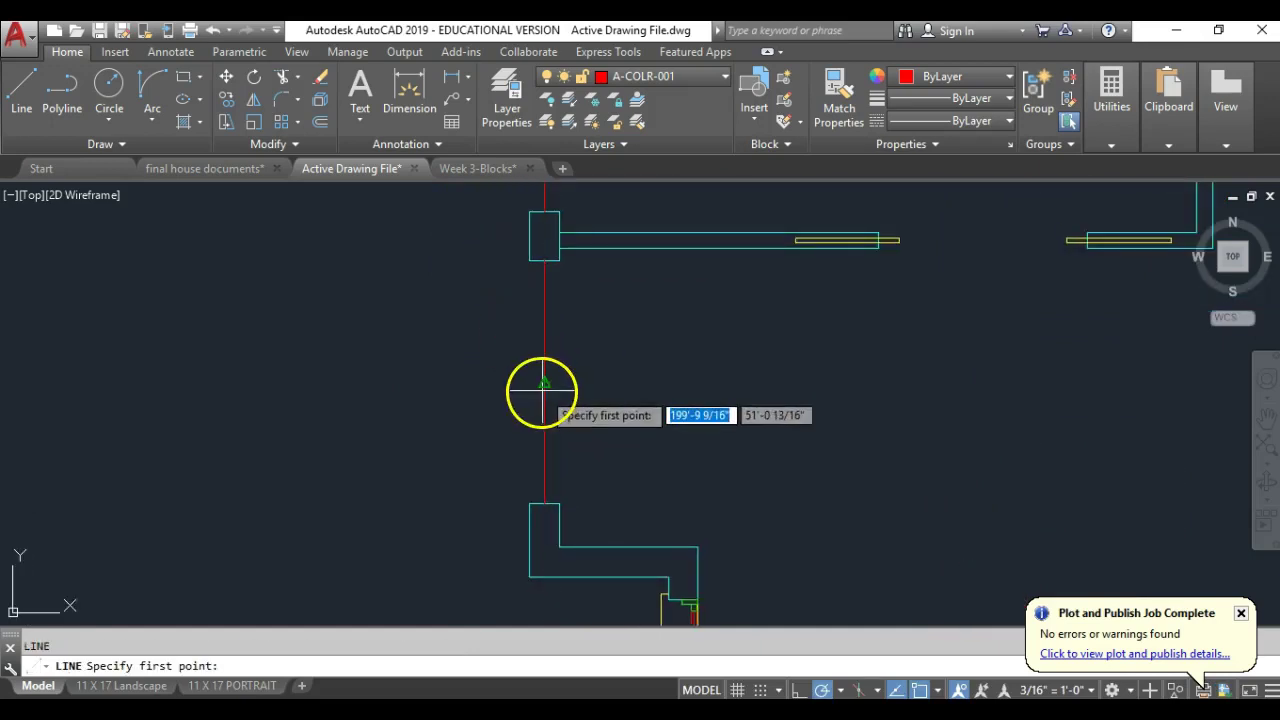
click(543, 381)
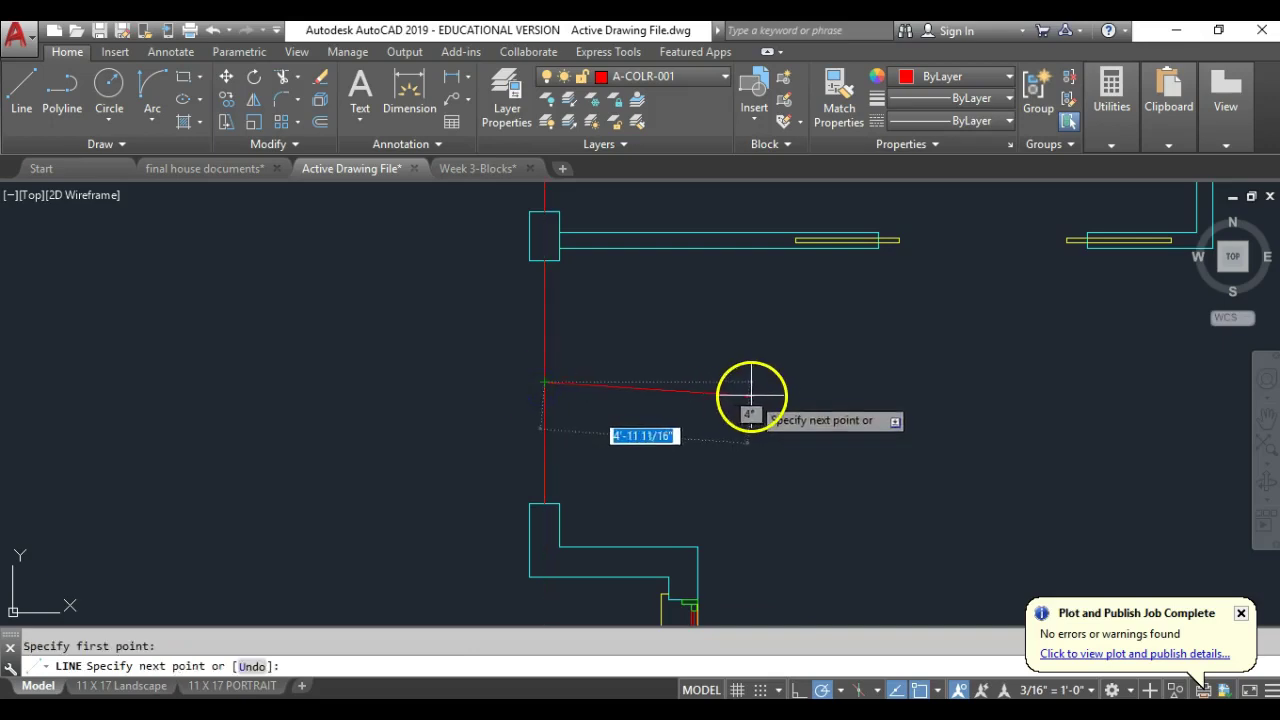
click(762, 381)
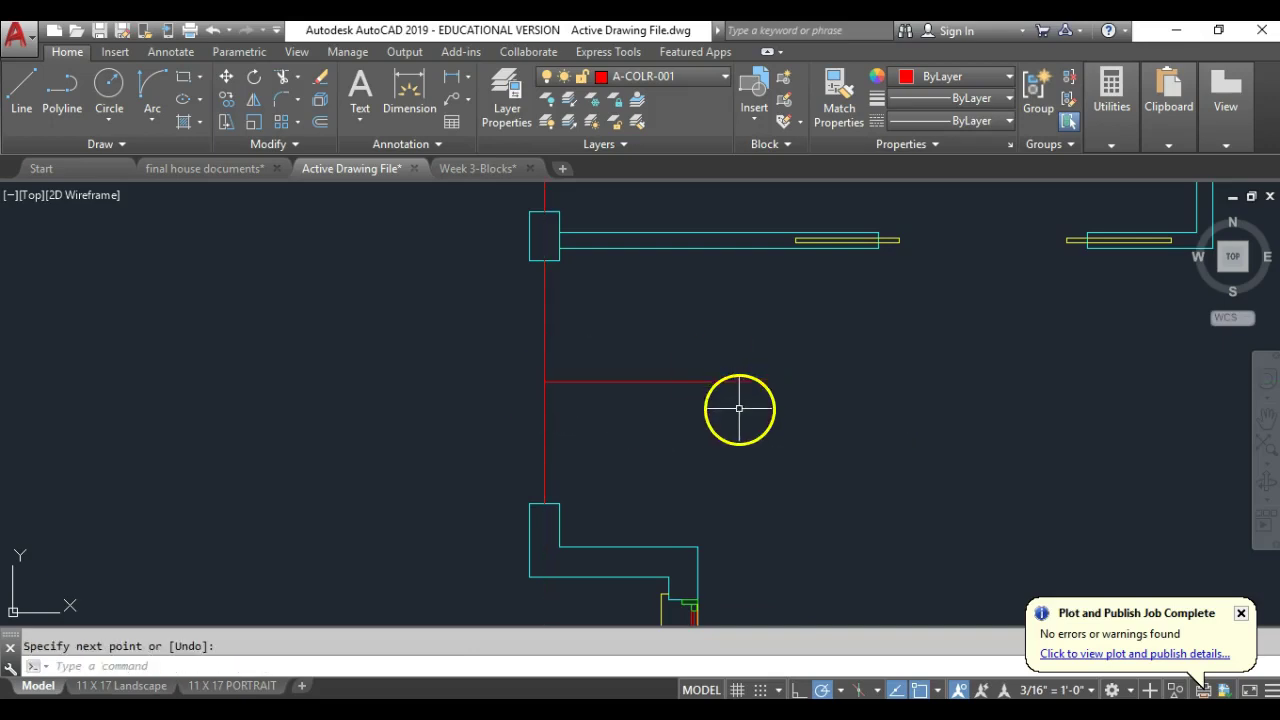
- Copy the south window with both jambs, from its southeast corner to the inner wall corner at the south end of the next opening north
middle_drag(607, 424, 602, 262)
mouse_move(660, 492)
middle_down()
mouse_move(648, 405)
mouse_move(659, 329)
middle_up()
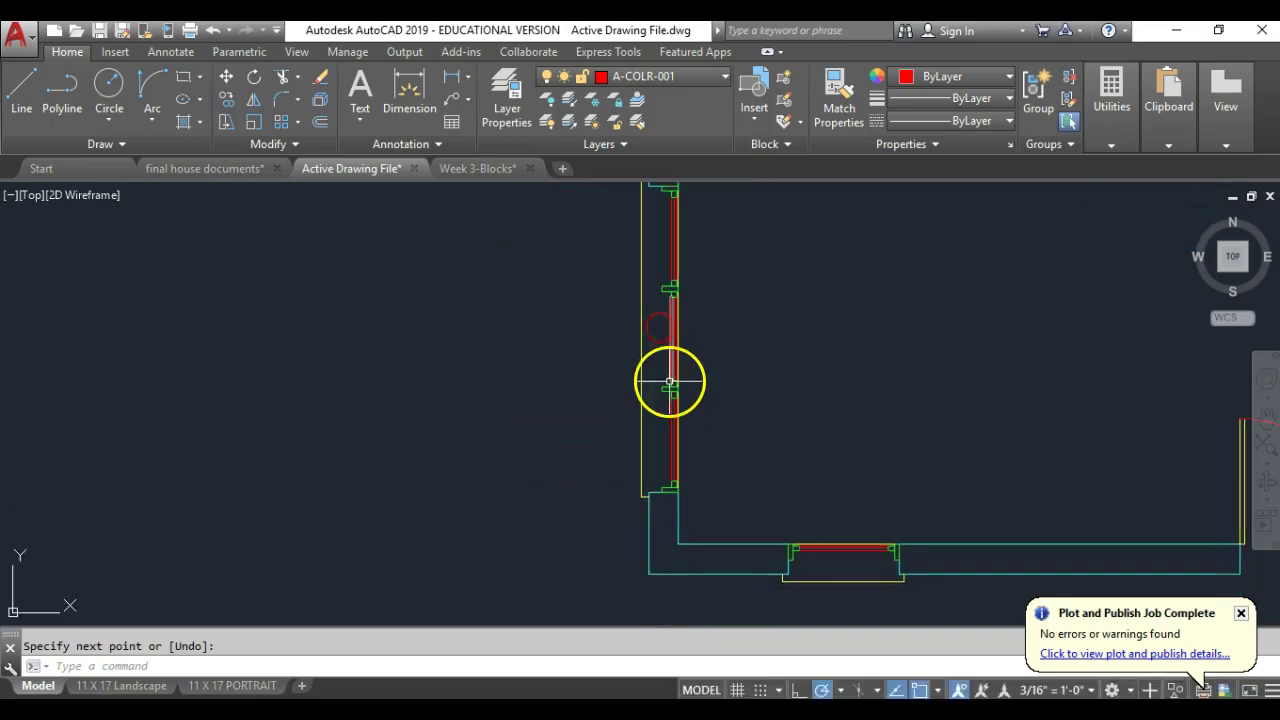
scroll(669, 383, up, 2)
middle_drag(641, 421, 646, 366)
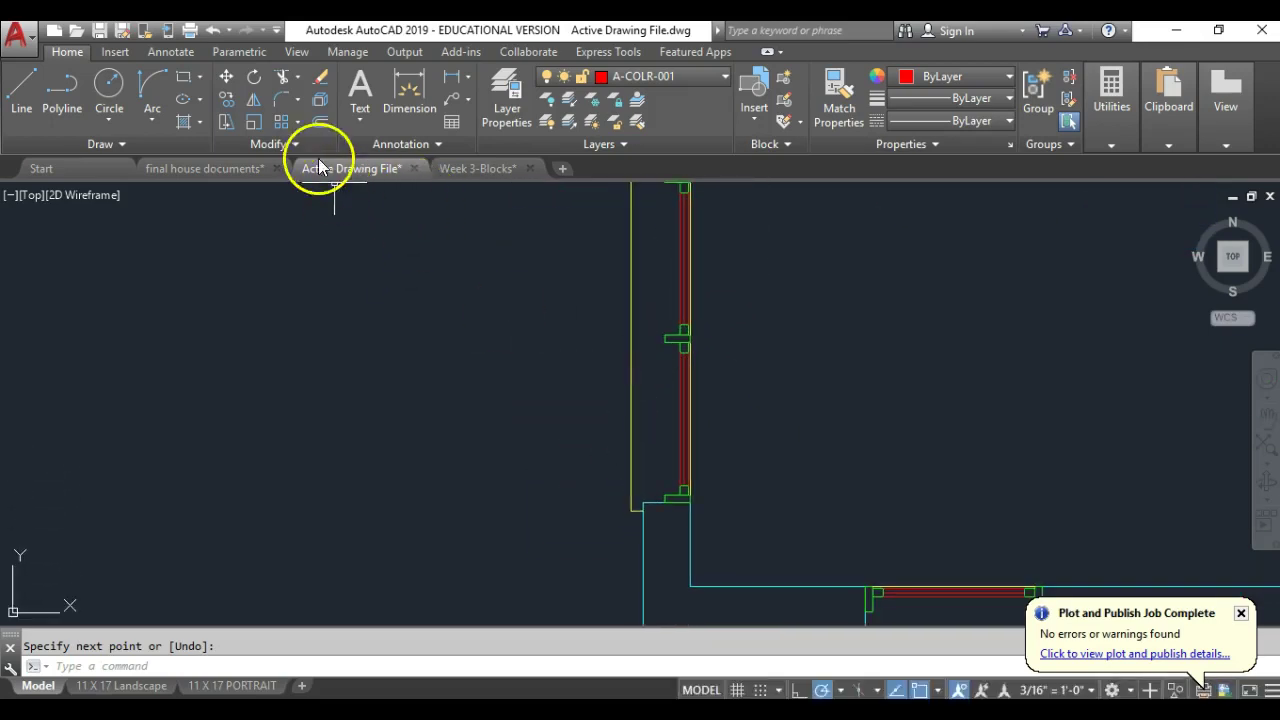
click(229, 97)
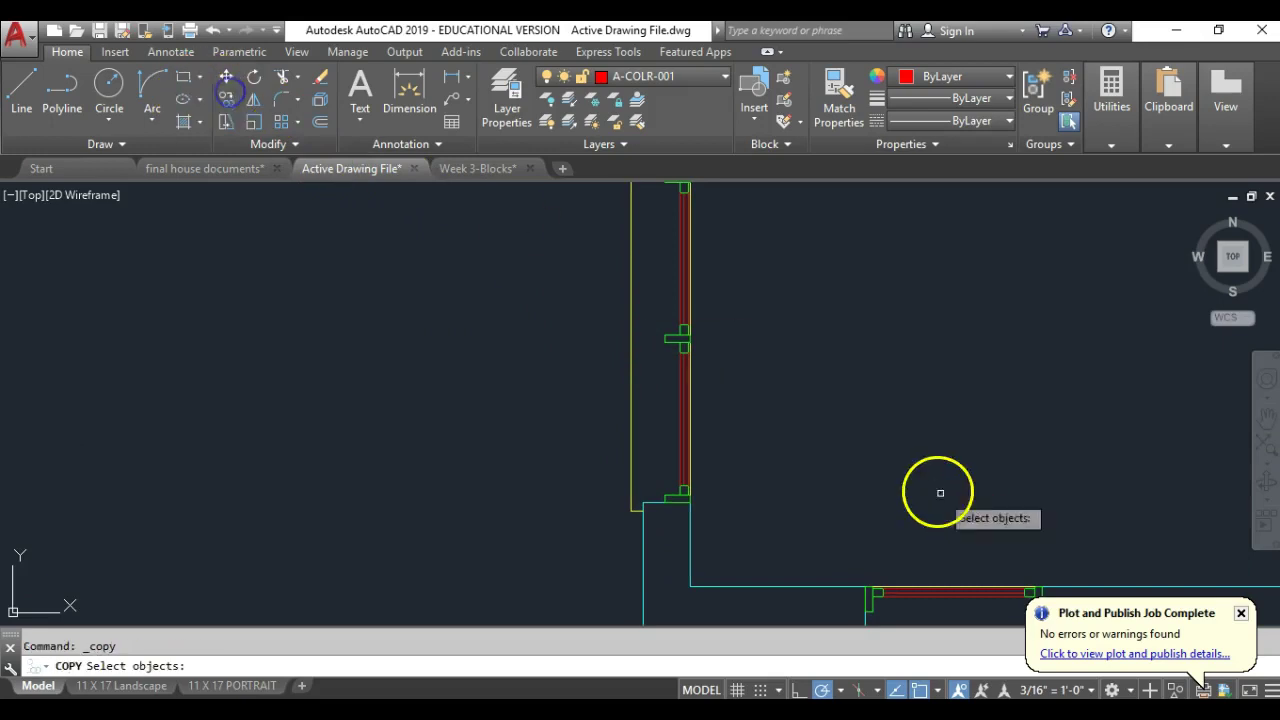
click(678, 316)
click(662, 348)
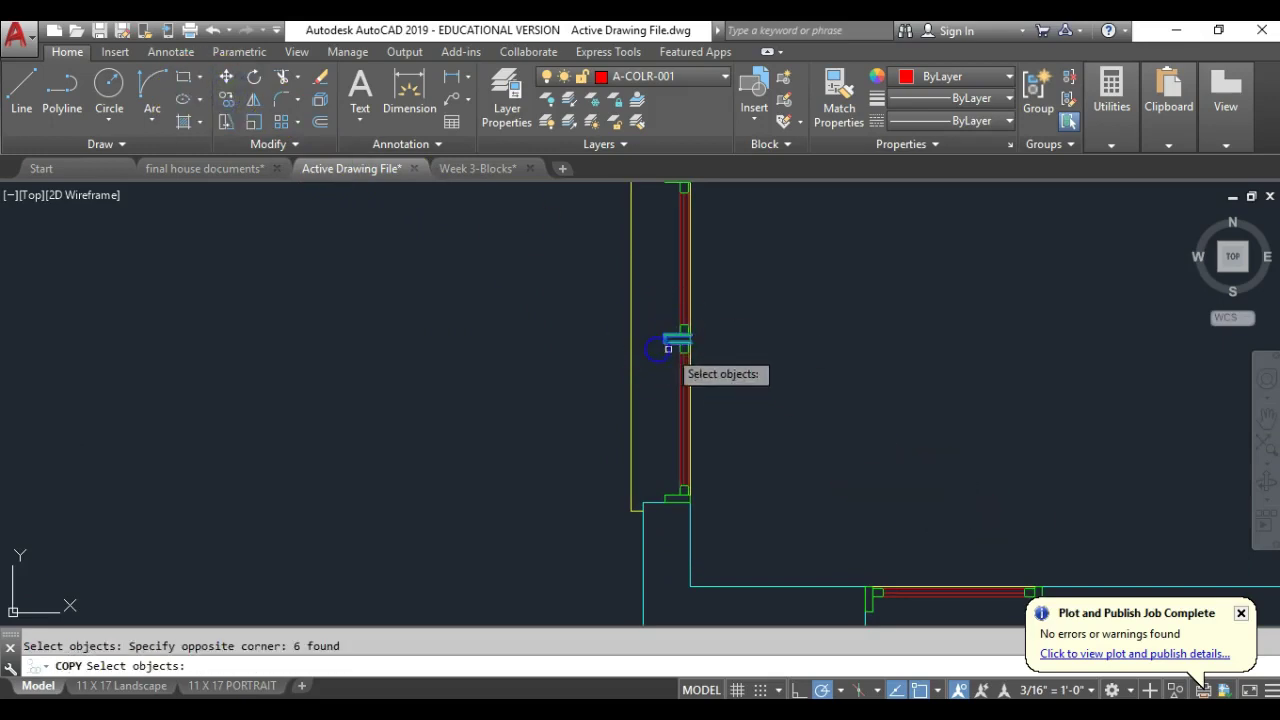
mouse_move(656, 290)
middle_down()
mouse_move(664, 341)
mouse_move(669, 309)
middle_up()
scroll(688, 361, up, 2)
click(748, 368)
click(668, 405)
middle_drag(755, 437, 742, 330)
click(745, 469)
click(685, 496)
click(743, 479)
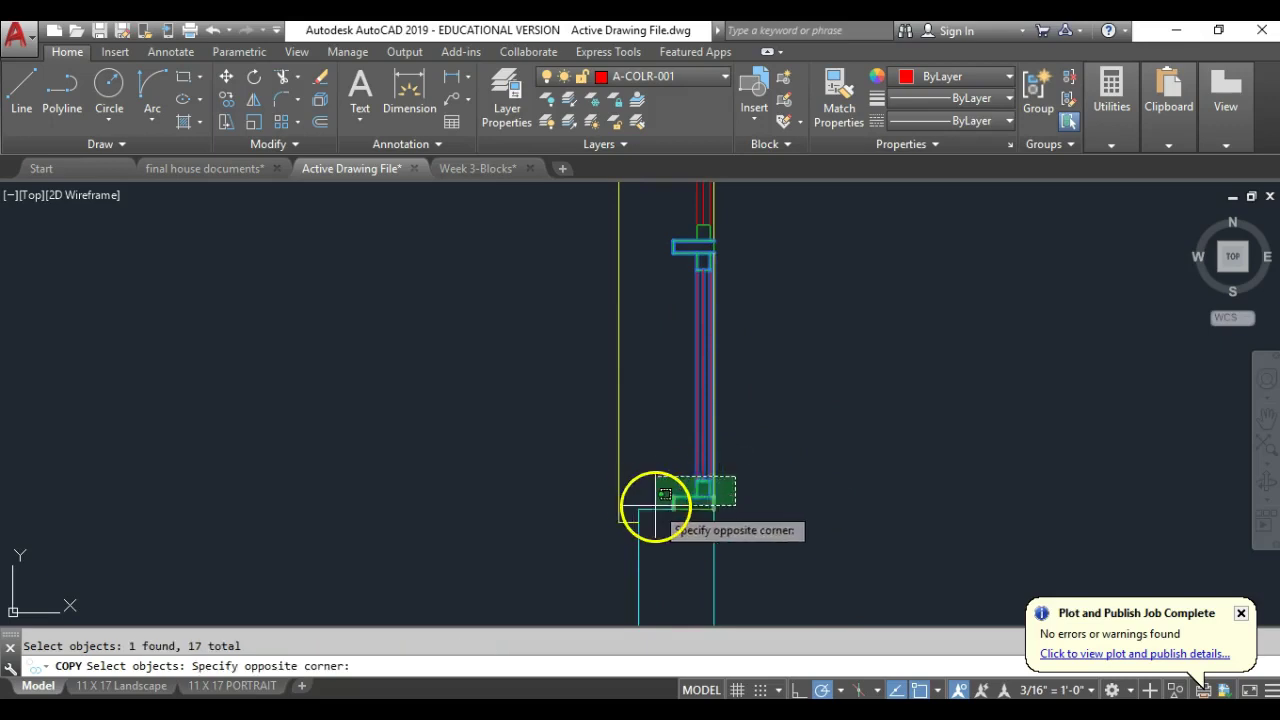
click(654, 506)
click(663, 477)
click(750, 515)
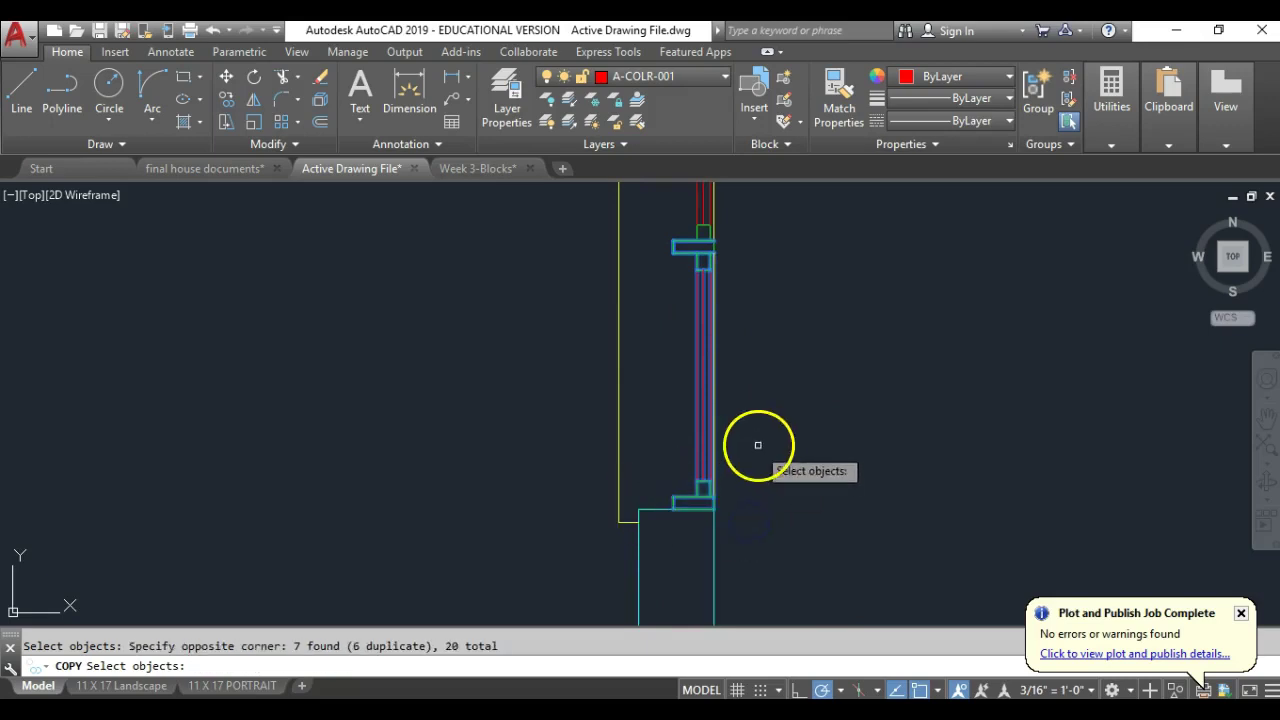
scroll(725, 243, up, 5)
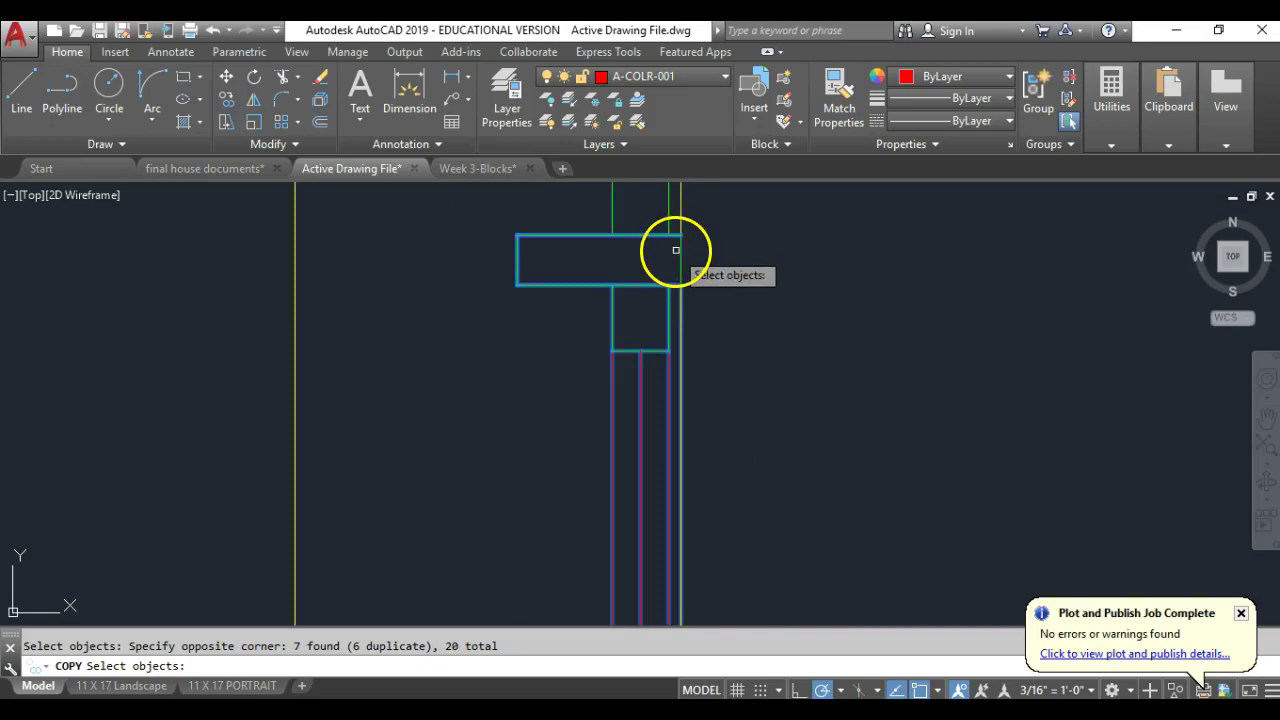
scroll(829, 346, down, 5)
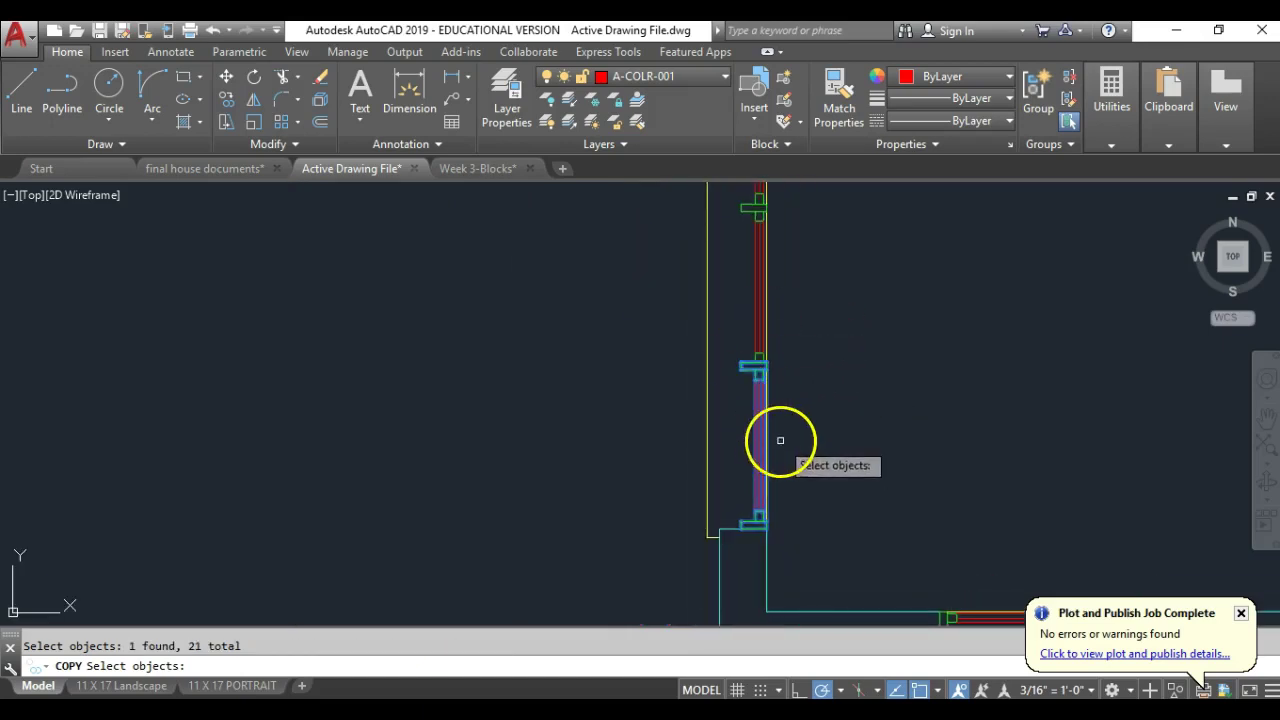
right_click(814, 520)
scroll(814, 520, up, 2)
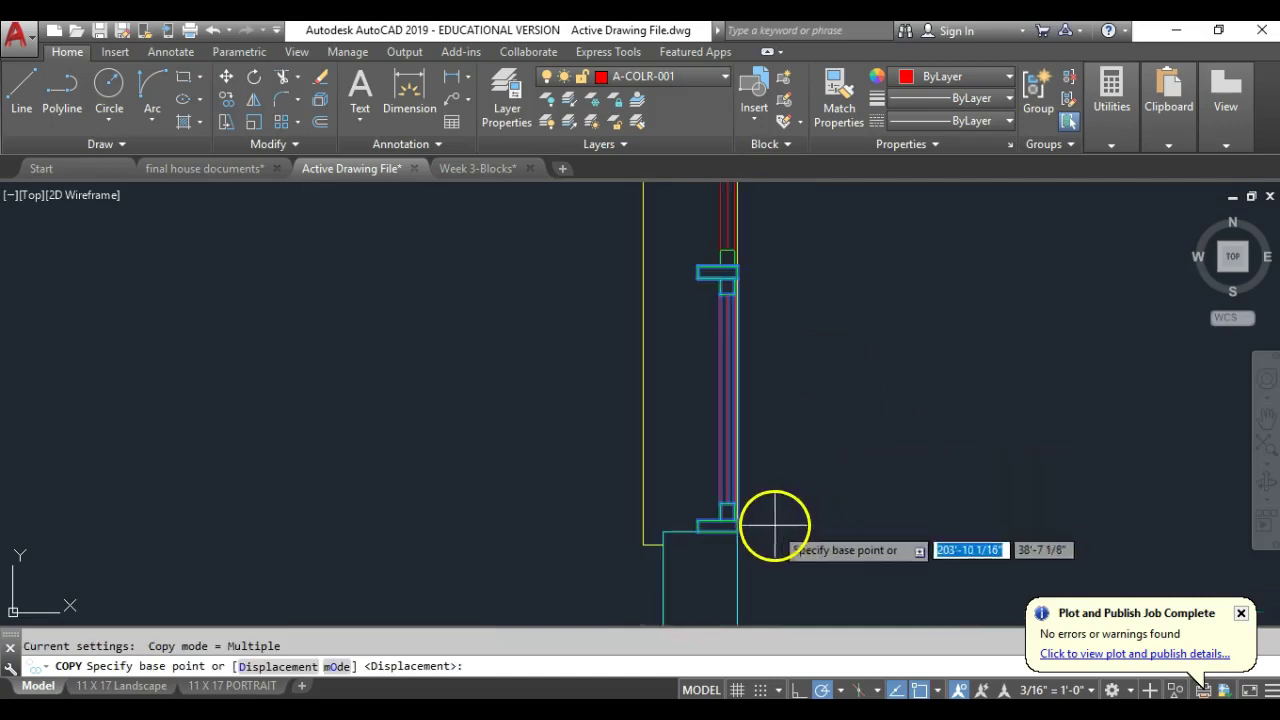
click(737, 532)
scroll(797, 505, down, 4)
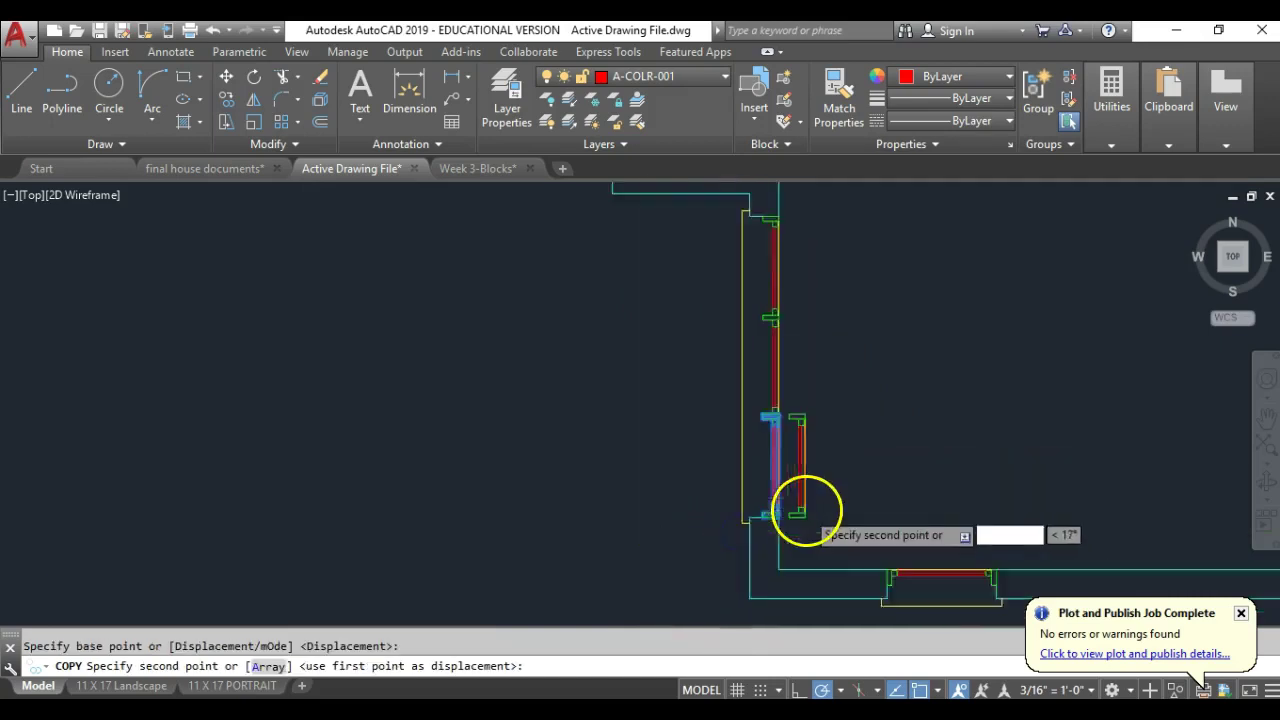
scroll(762, 318, up, 3)
scroll(755, 323, up, 2)
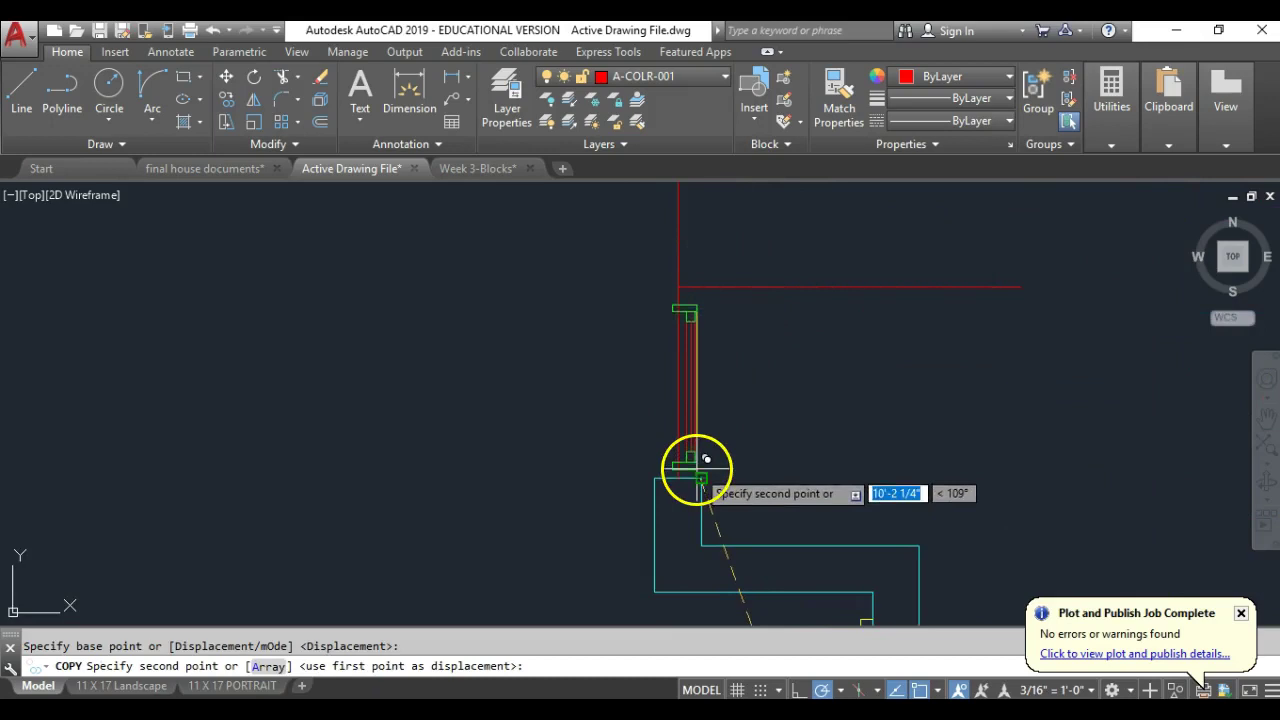
click(700, 456)
right_click(737, 367)
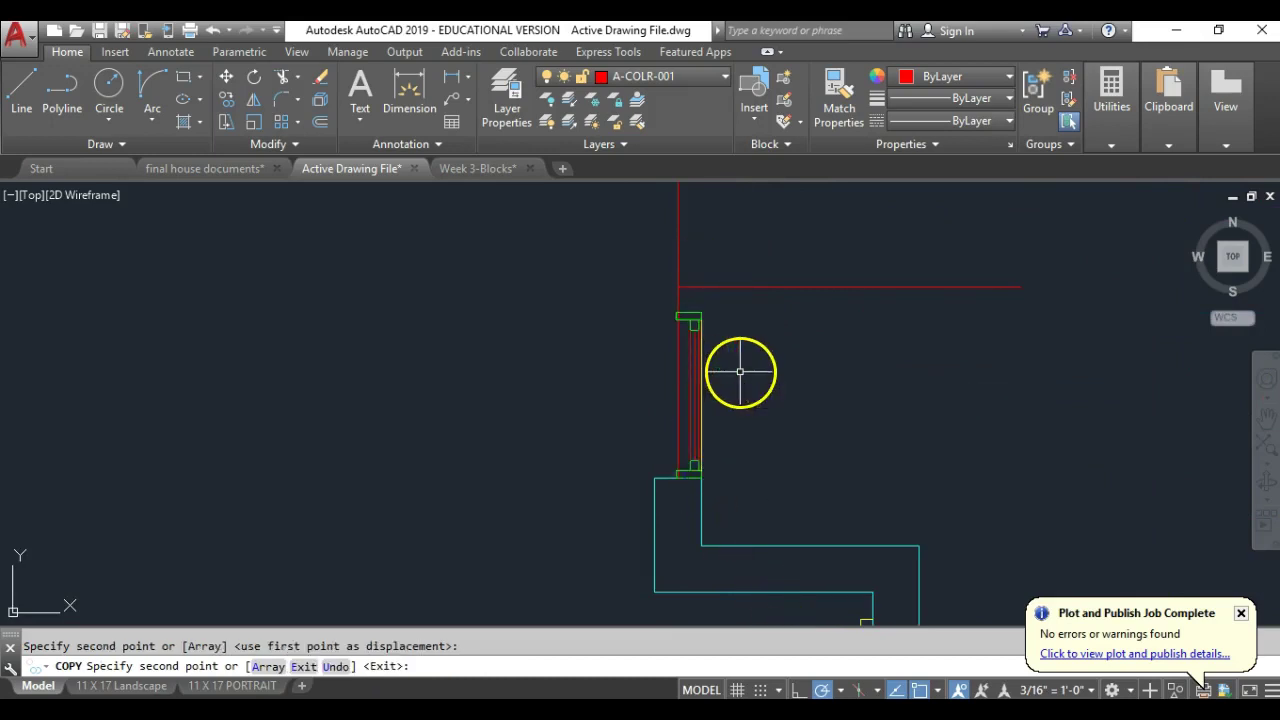
- Stretch the copied window's north end, moving the midpoint of the north jamb's east edge onto the horizontal red guide line
click(231, 125)
scroll(780, 343, up, 2)
click(685, 287)
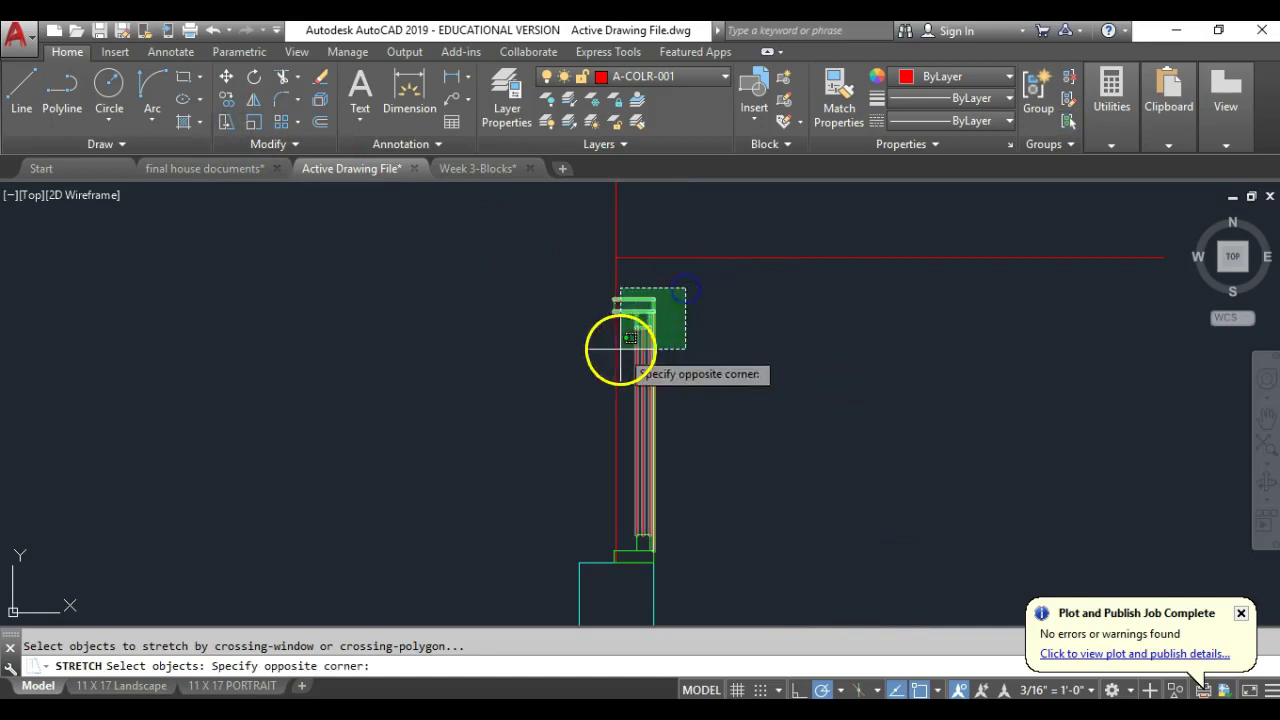
click(589, 351)
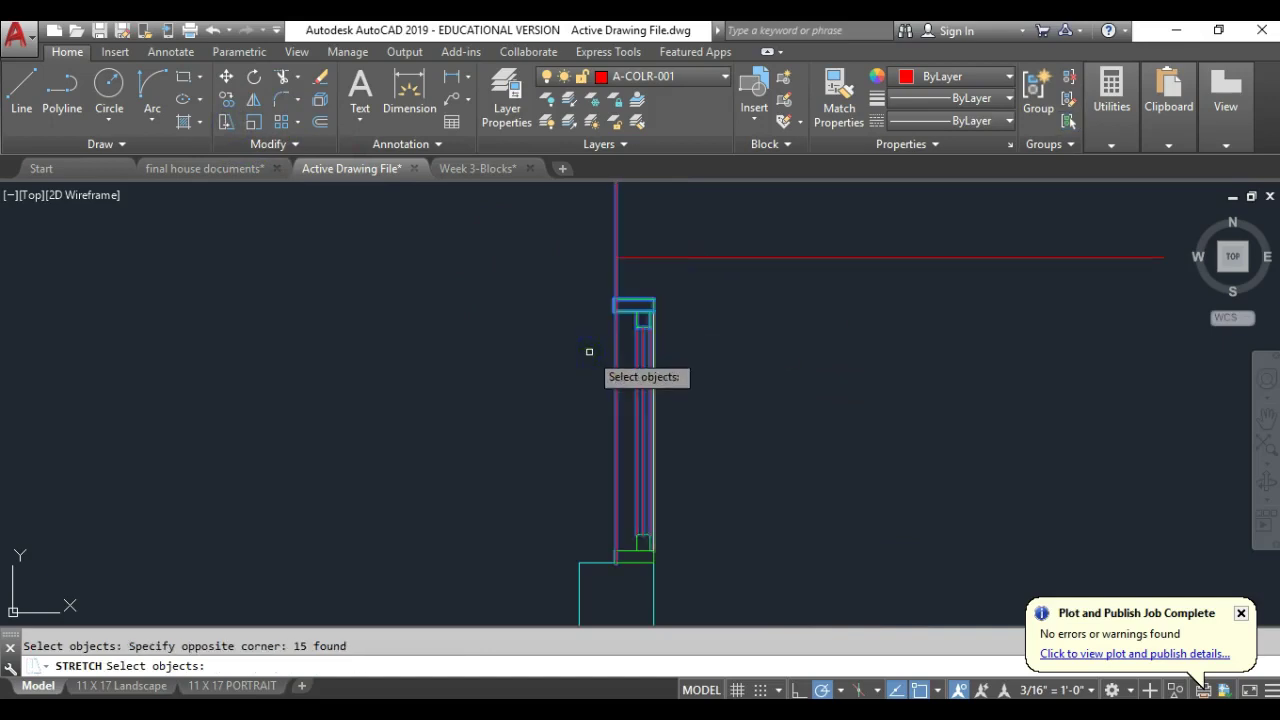
key(Return)
scroll(645, 303, up, 2)
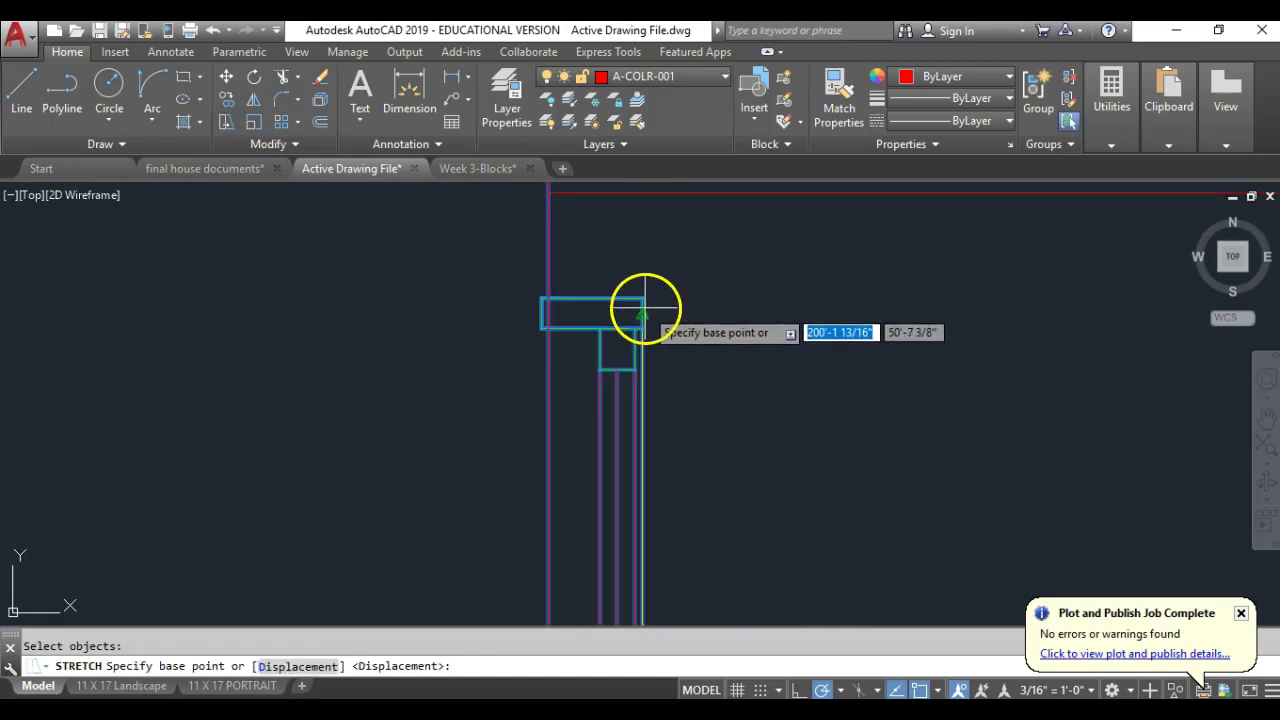
click(642, 312)
click(641, 192)
scroll(752, 346, down, 5)
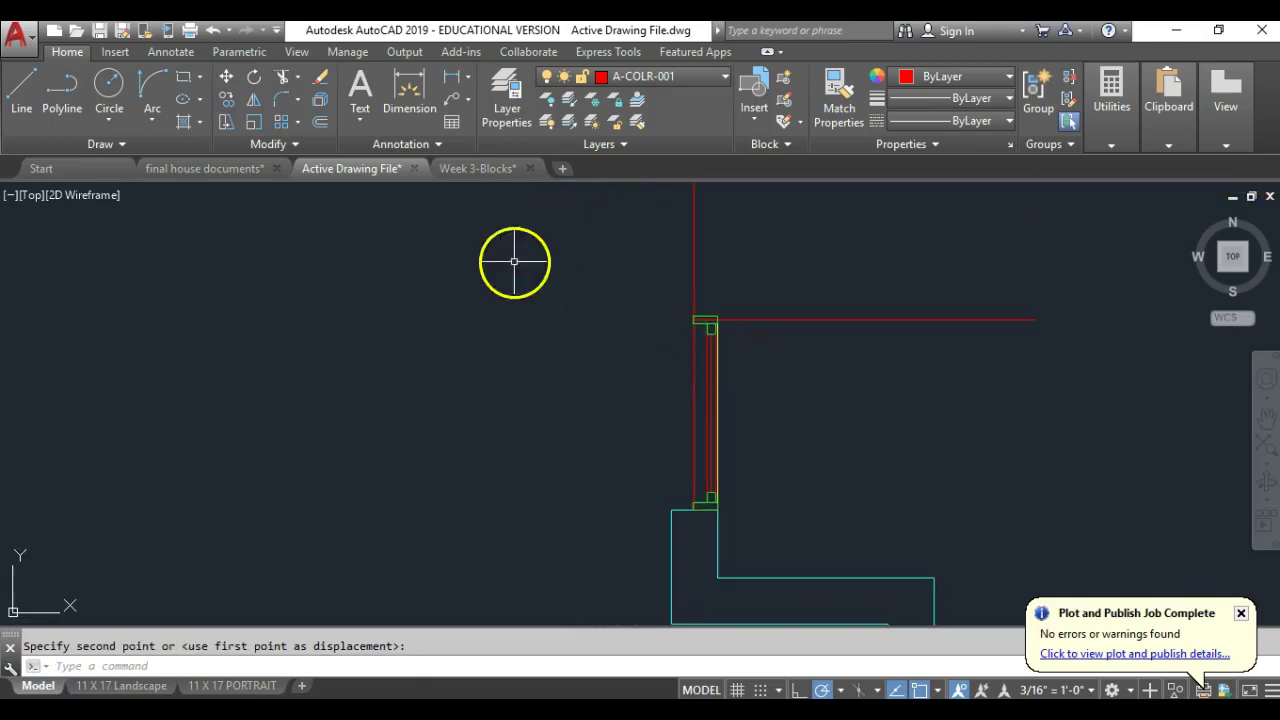
- Copy the stretched window with both jambs northward, from its southeast corner to the southeast corner of its north jamb, so the jambs overlap
click(686, 300)
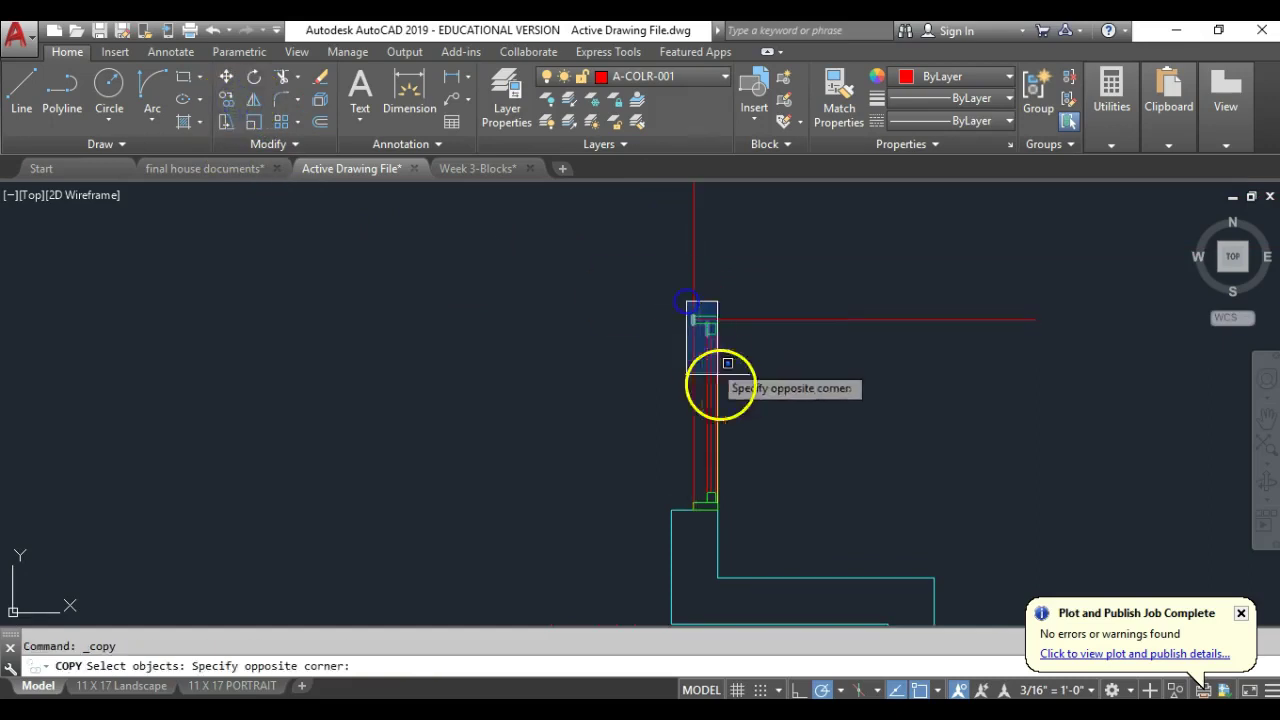
click(774, 516)
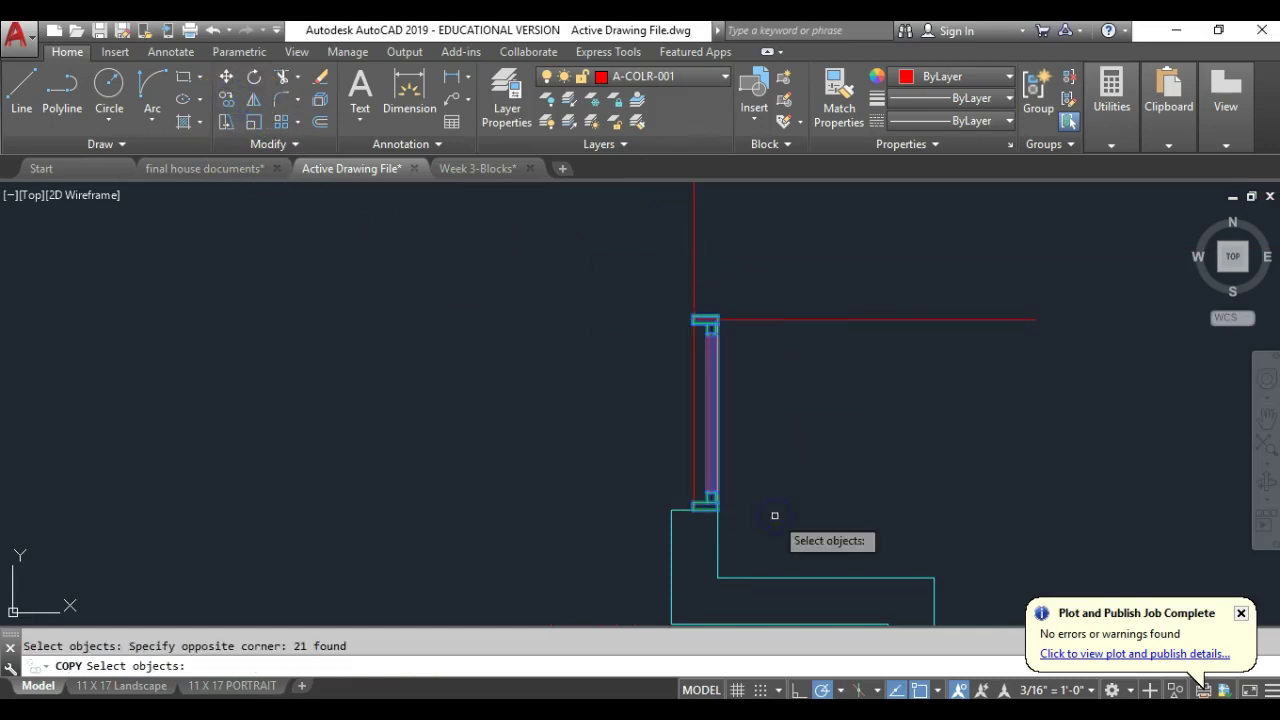
key(Return)
scroll(740, 516, up, 3)
click(700, 463)
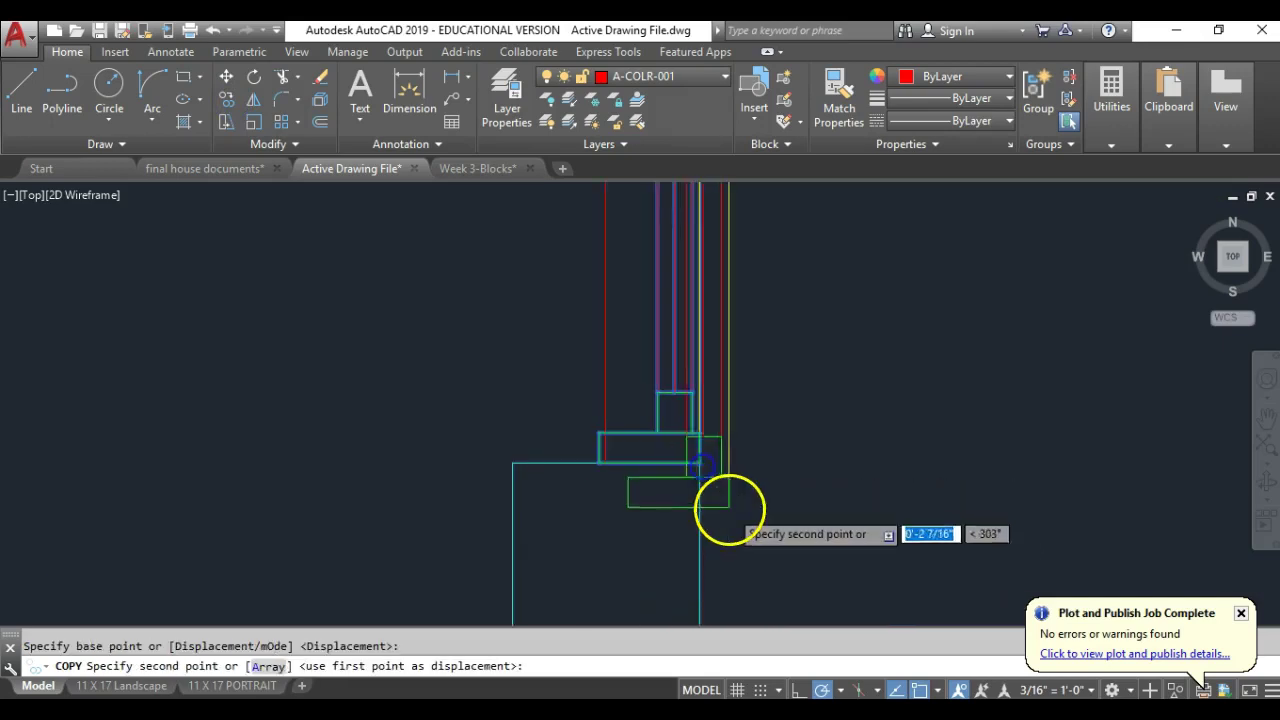
scroll(735, 440, down, 2)
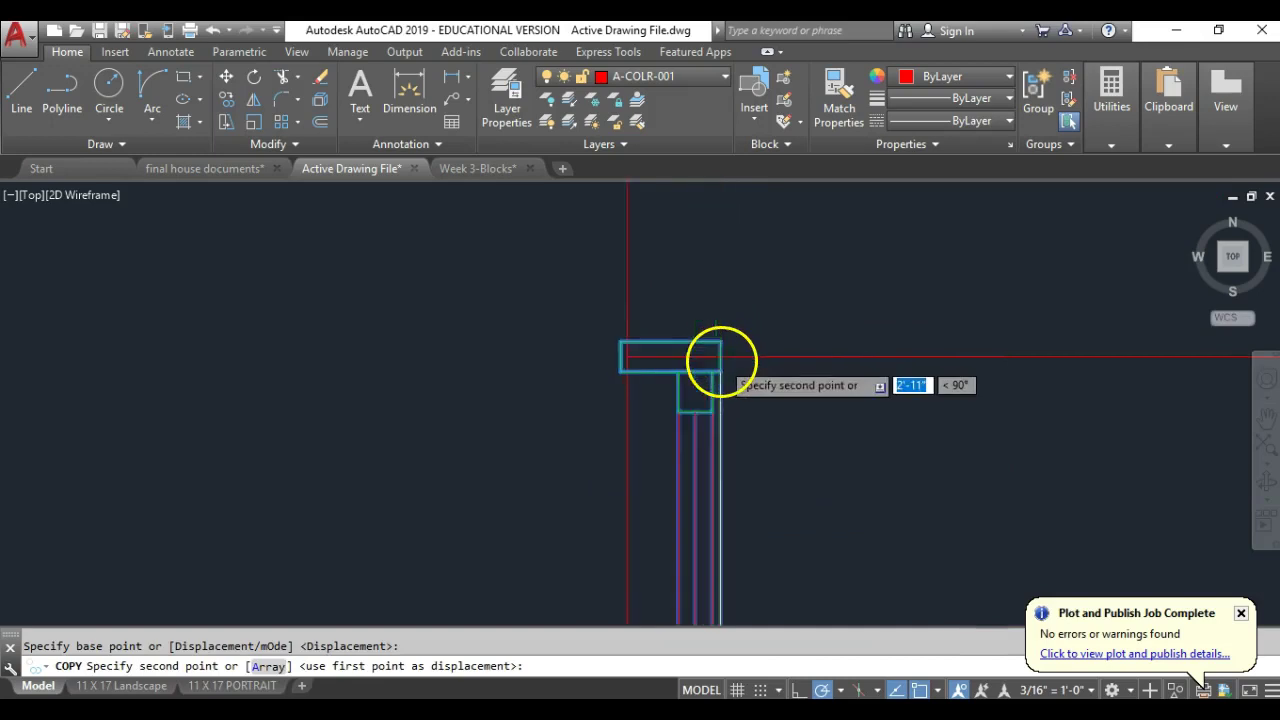
scroll(720, 355, up, 2)
click(716, 372)
scroll(848, 430, down, 2)
scroll(848, 430, down, 1)
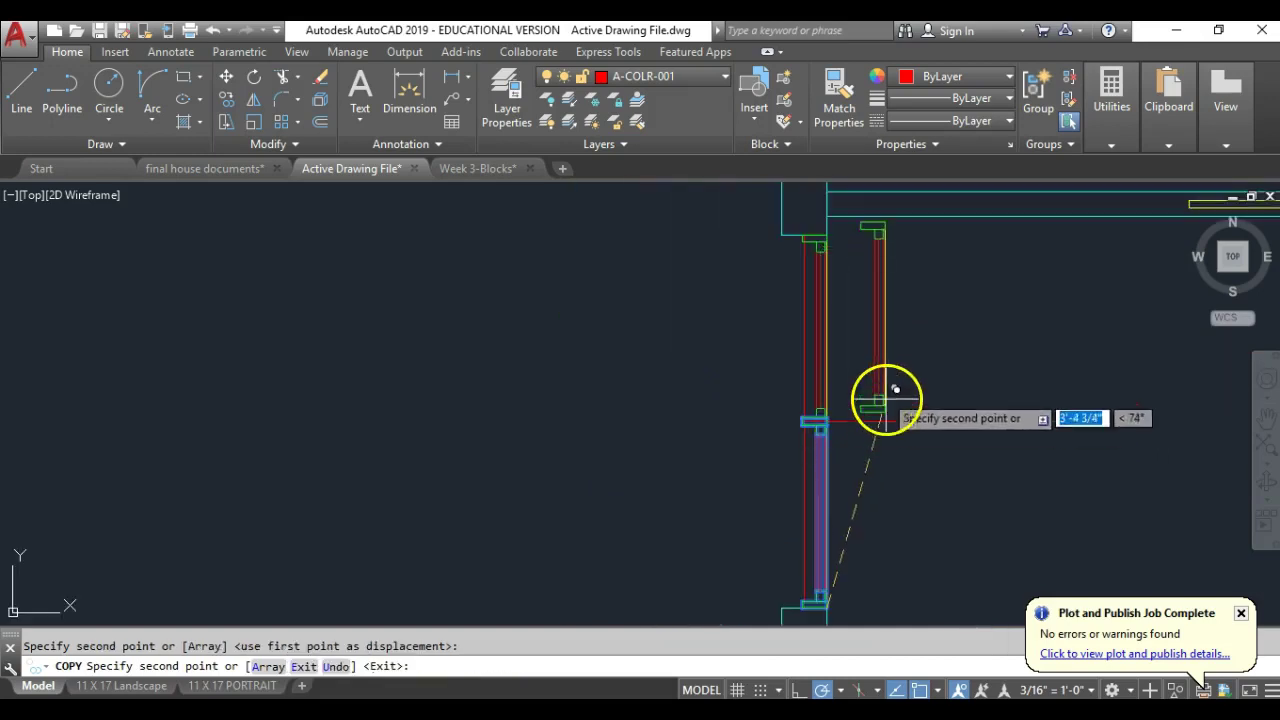
key(Return)
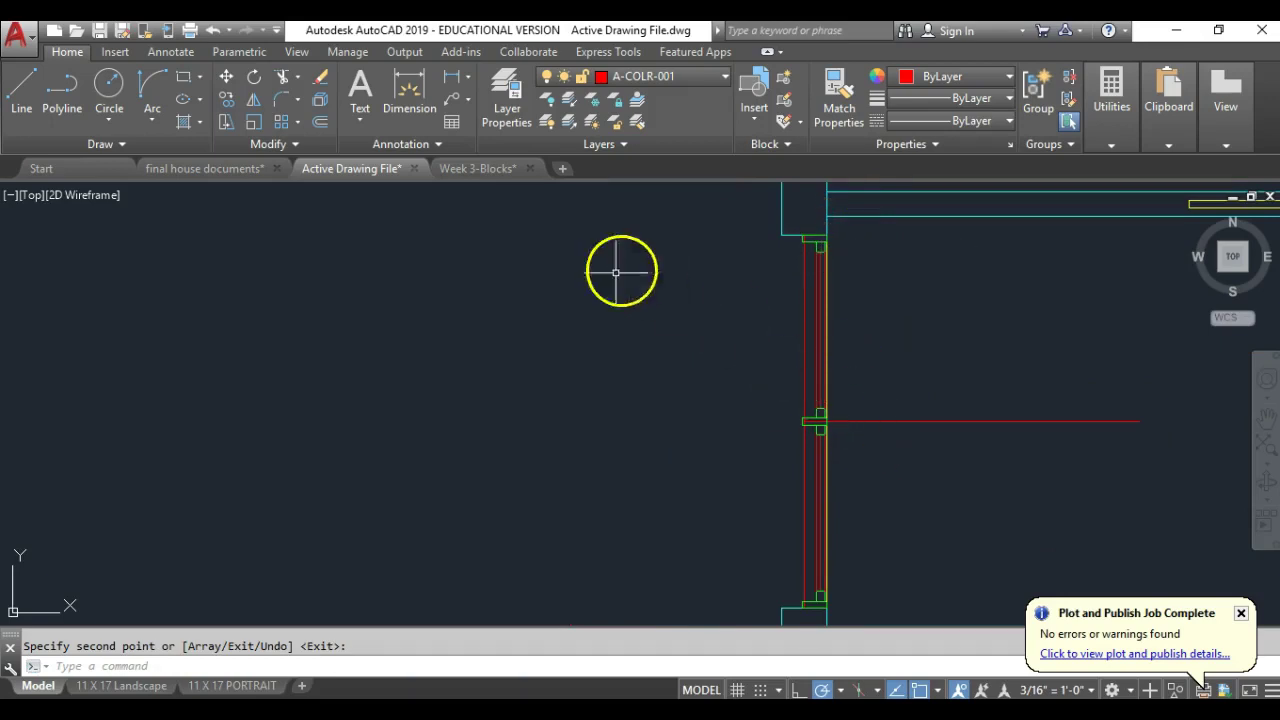
- Erase the red vertical opening line and the horizontal red guide line at the two-window opening
click(320, 80)
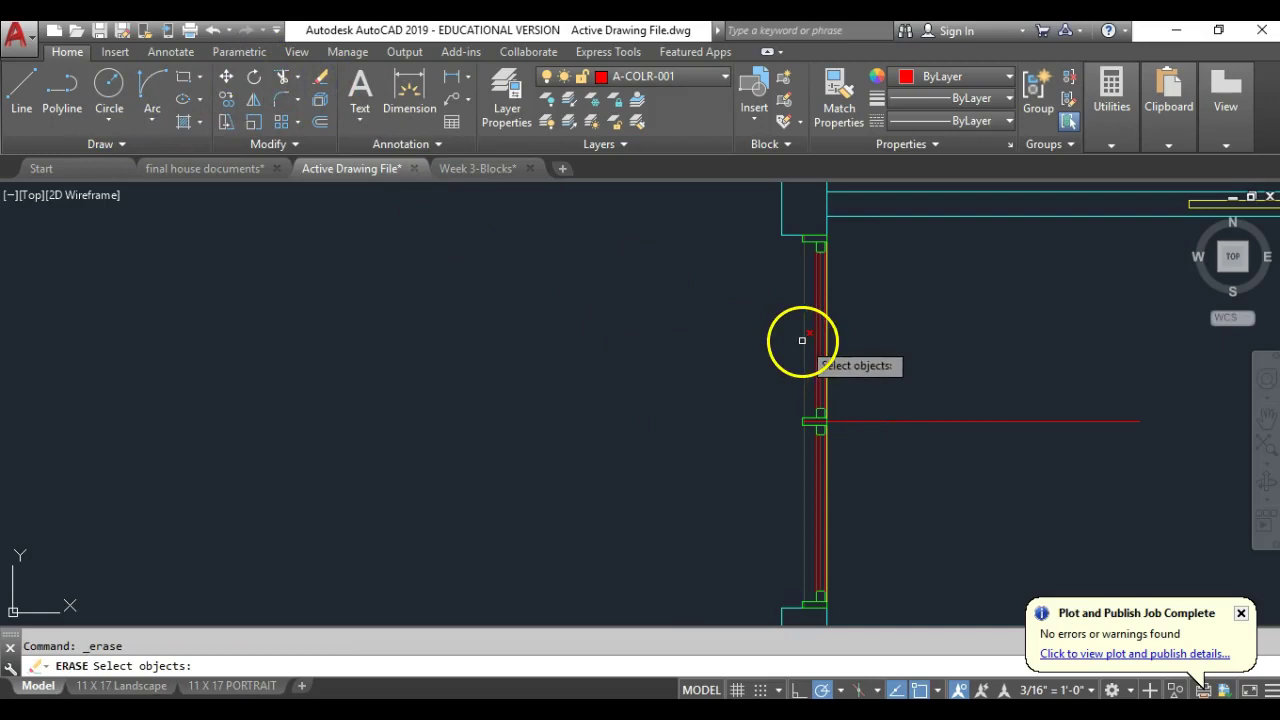
click(802, 340)
right_click(871, 420)
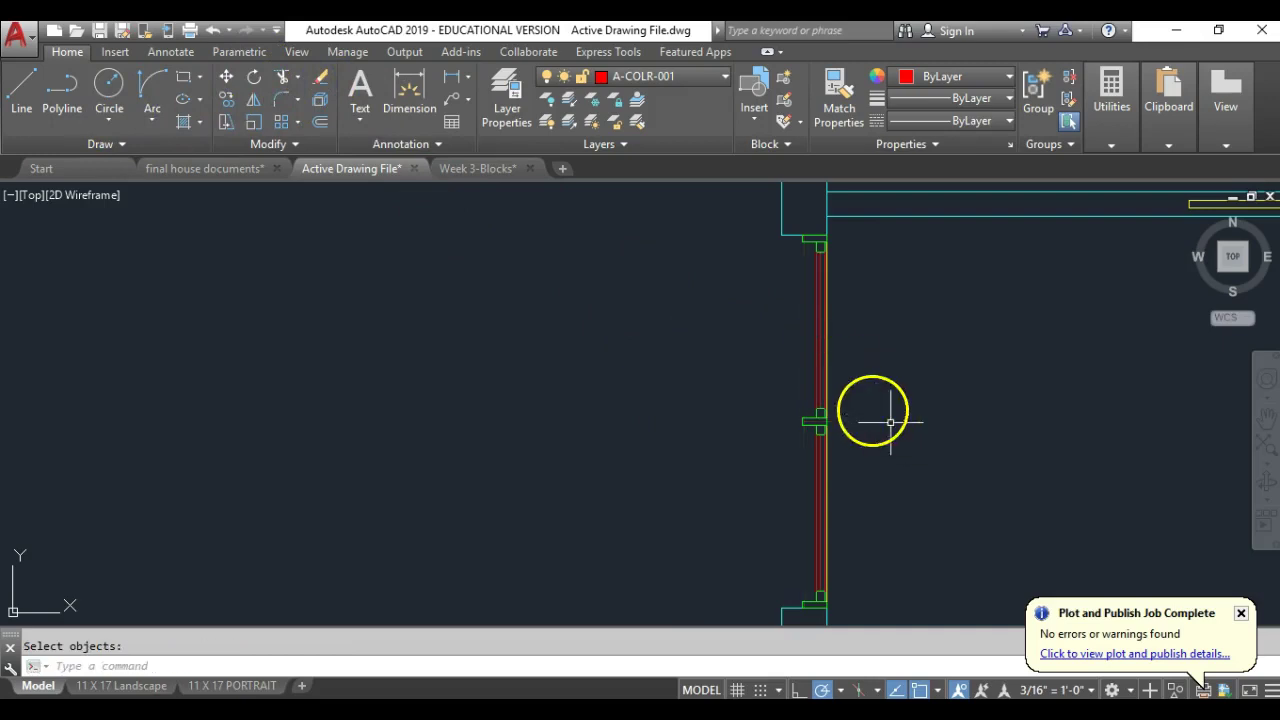
- Copy the south opening's long vertical sill line and south return, from its south outer wall corner to the matching corner of the two-window opening
scroll(742, 308, down, 3)
scroll(746, 411, up, 6)
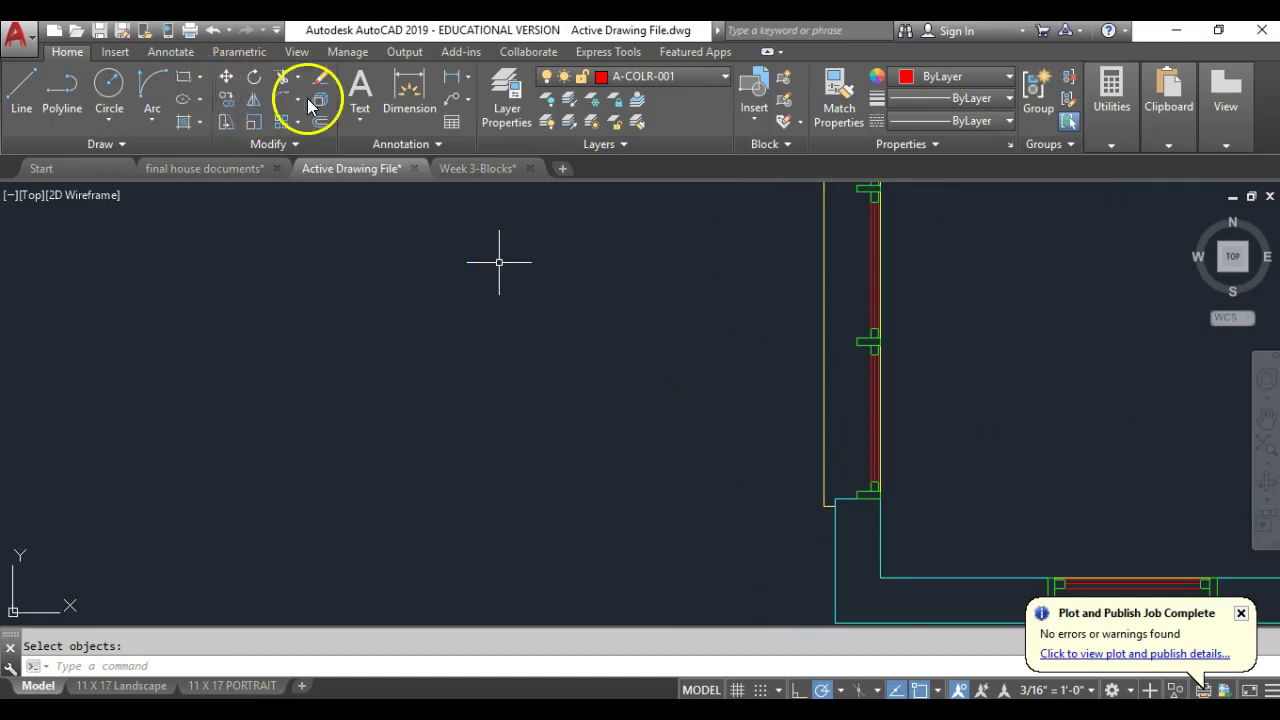
click(825, 431)
scroll(818, 501, up, 4)
click(820, 506)
click(873, 531)
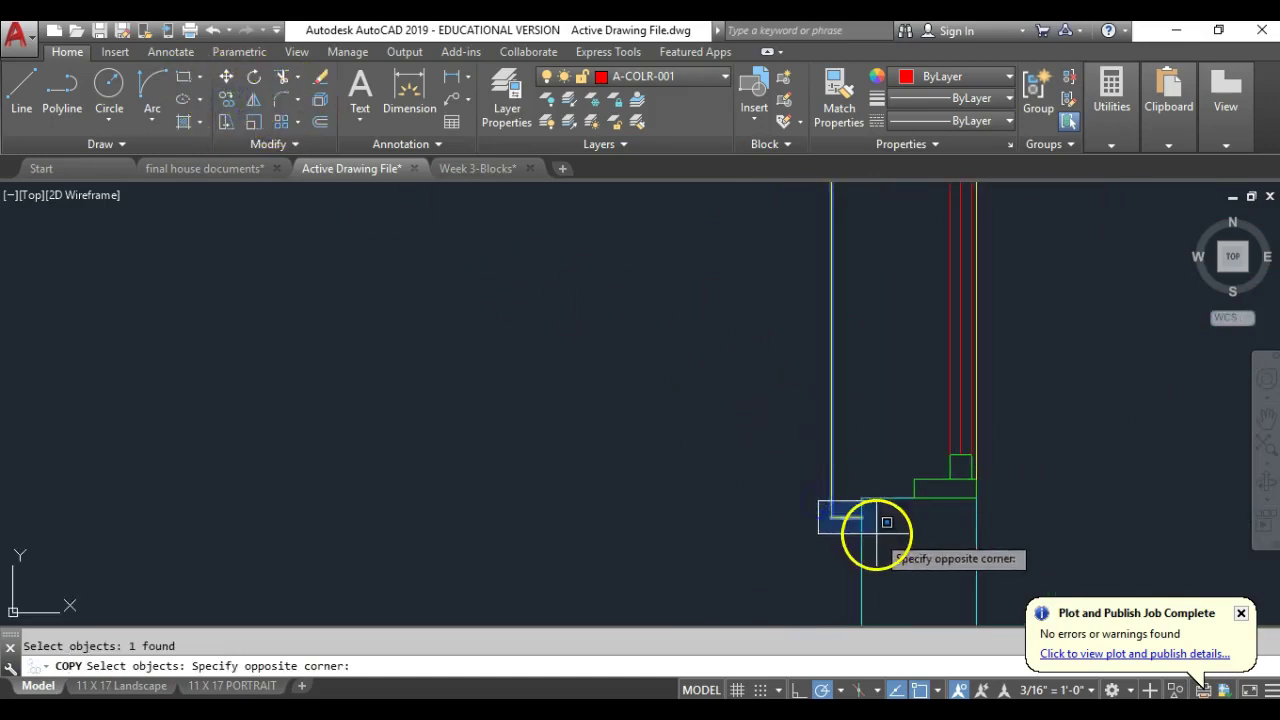
scroll(845, 502, down, 2)
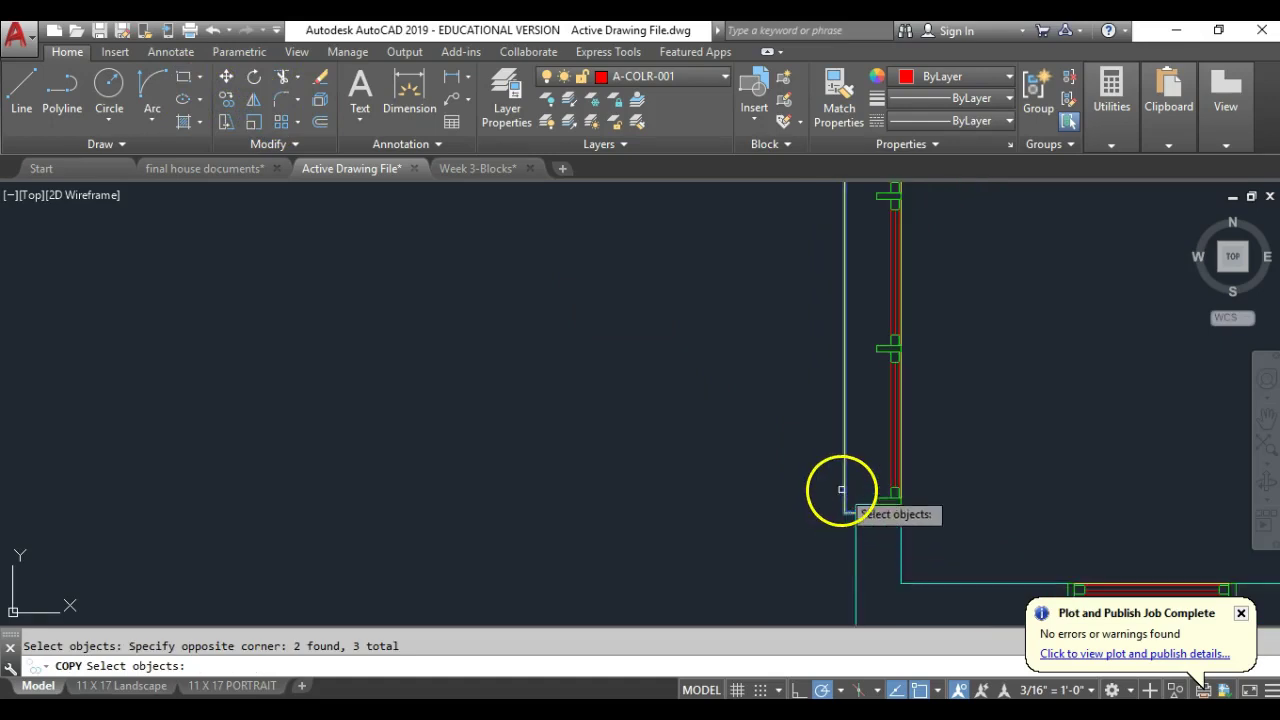
scroll(846, 531, up, 1)
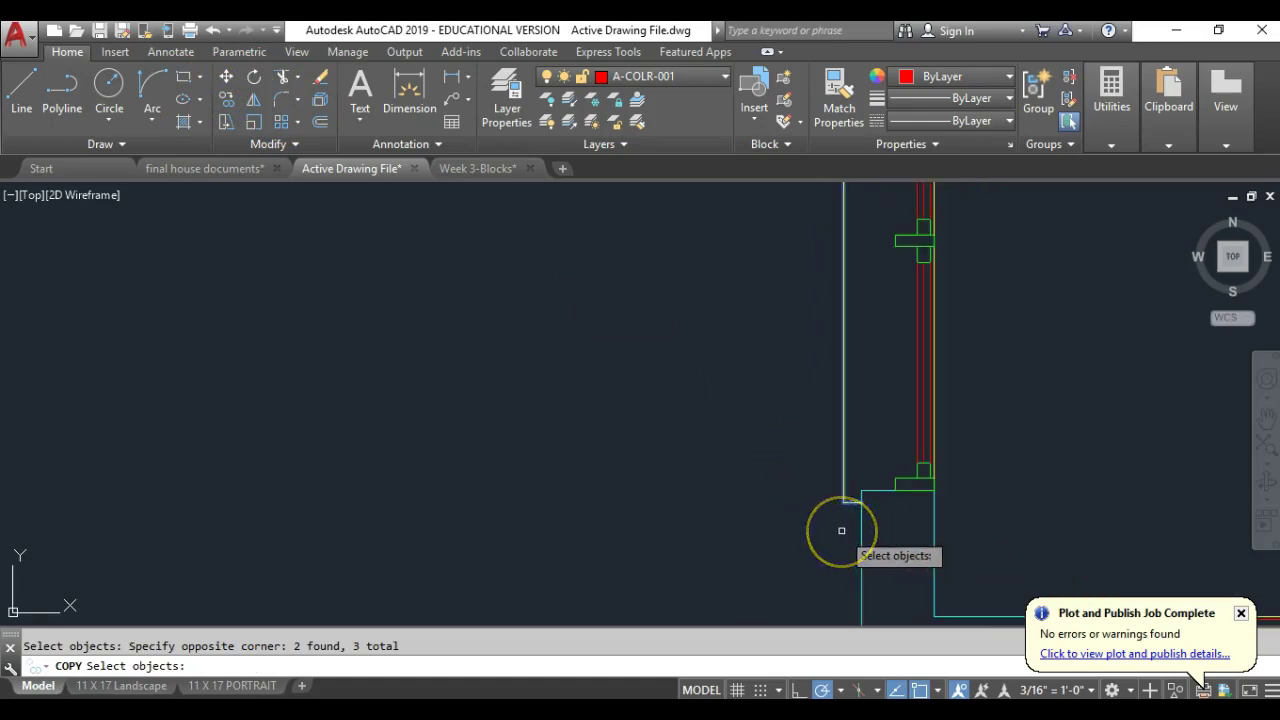
right_click(850, 515)
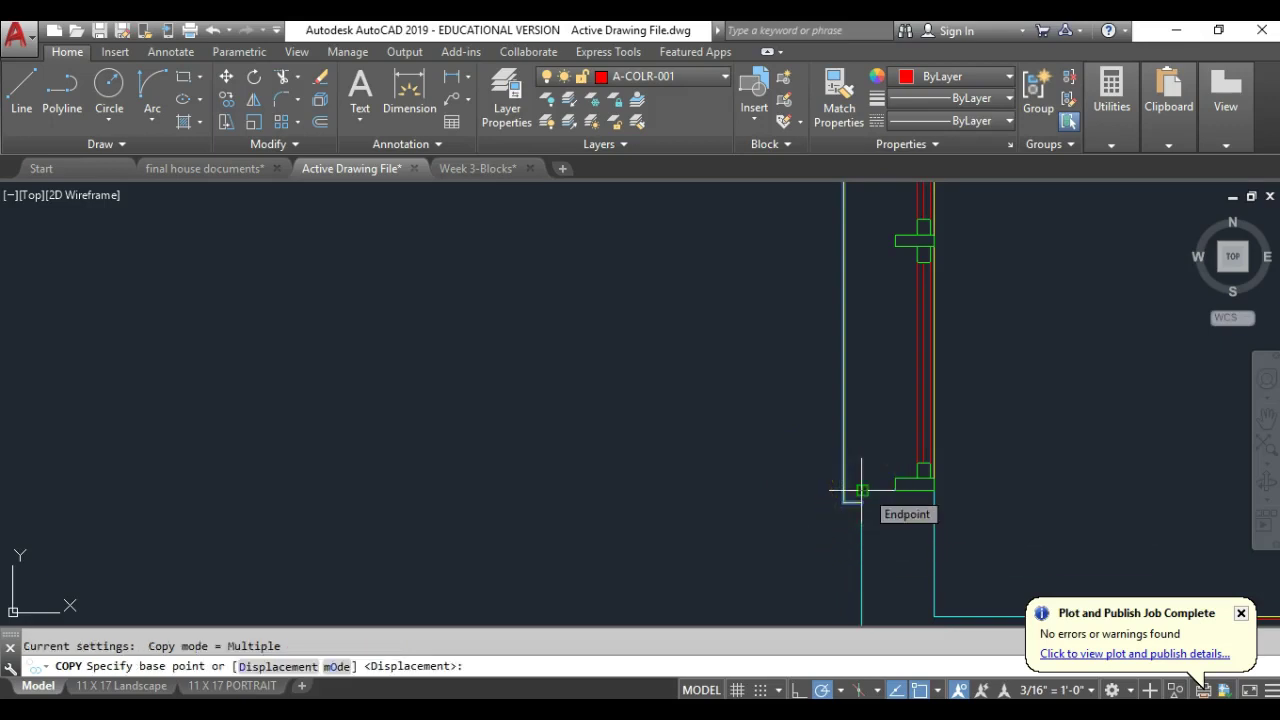
click(861, 490)
scroll(851, 486, down, 3)
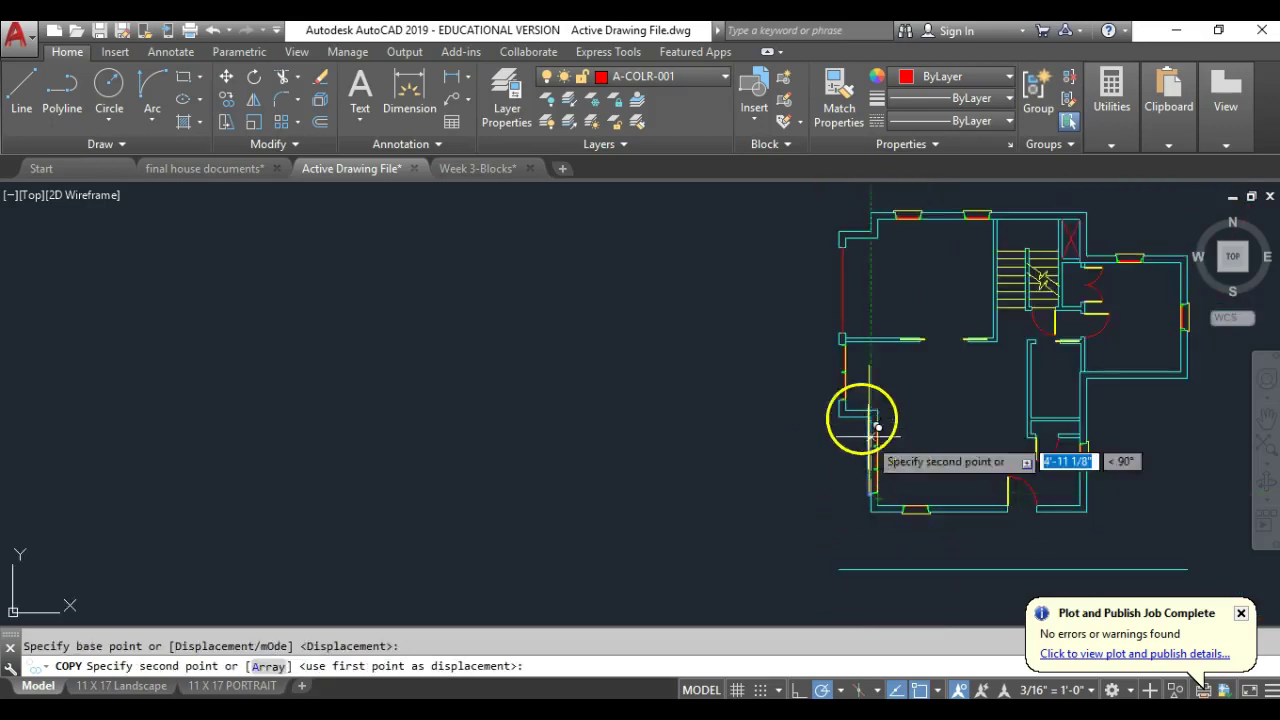
scroll(850, 410, up, 3)
click(798, 463)
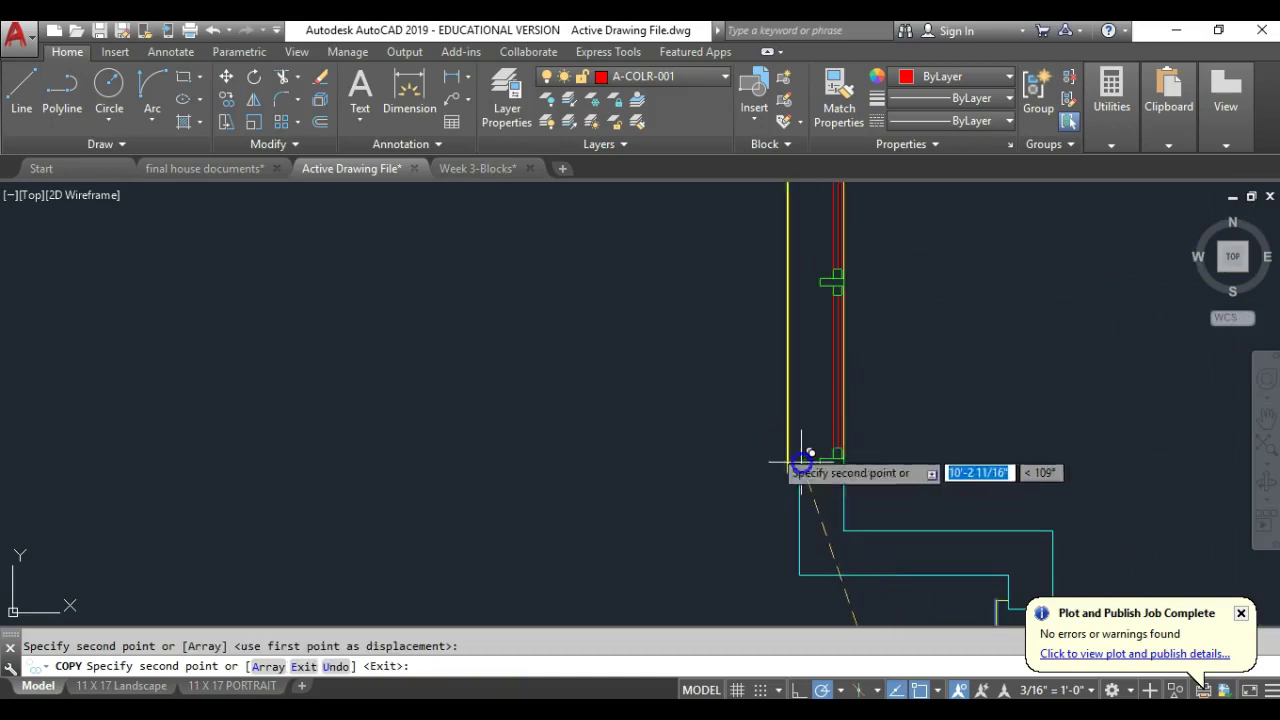
key(Return)
- Mirror the copied sill's south return about a horizontal axis through the middle jamb's east-edge midpoint, keeping the original
scroll(705, 430, down, 2)
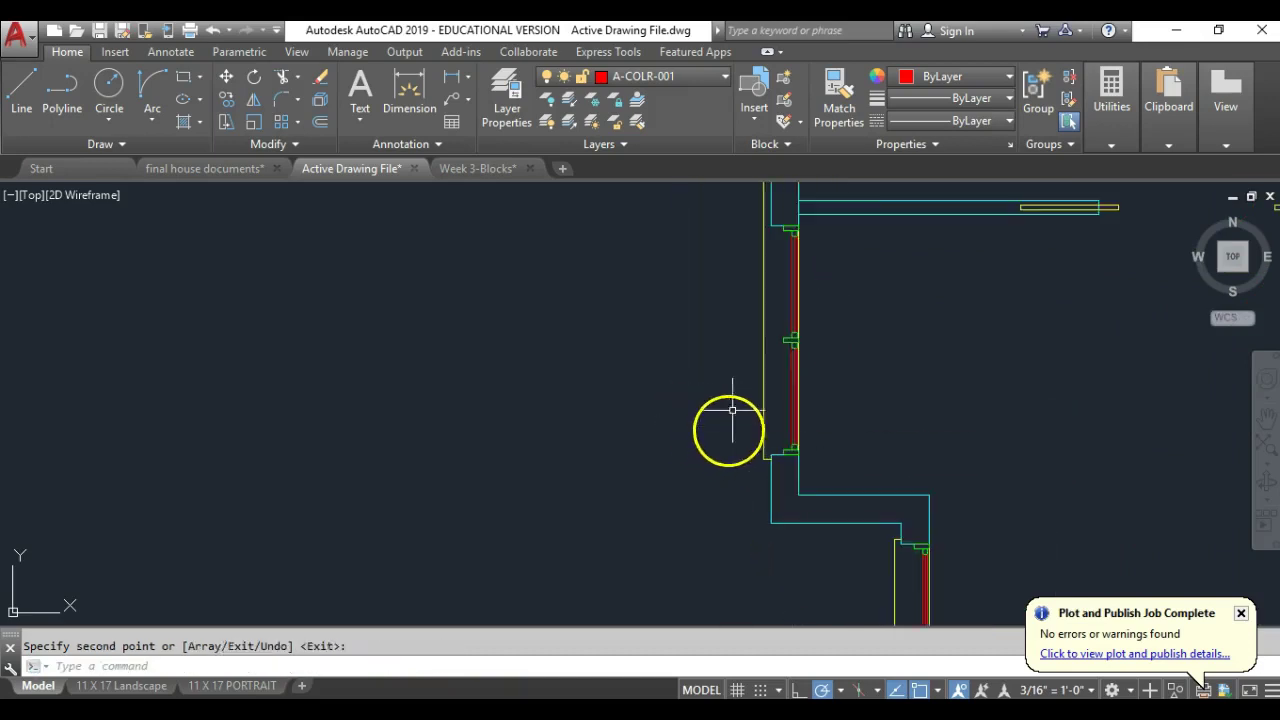
middle_drag(729, 429, 744, 396)
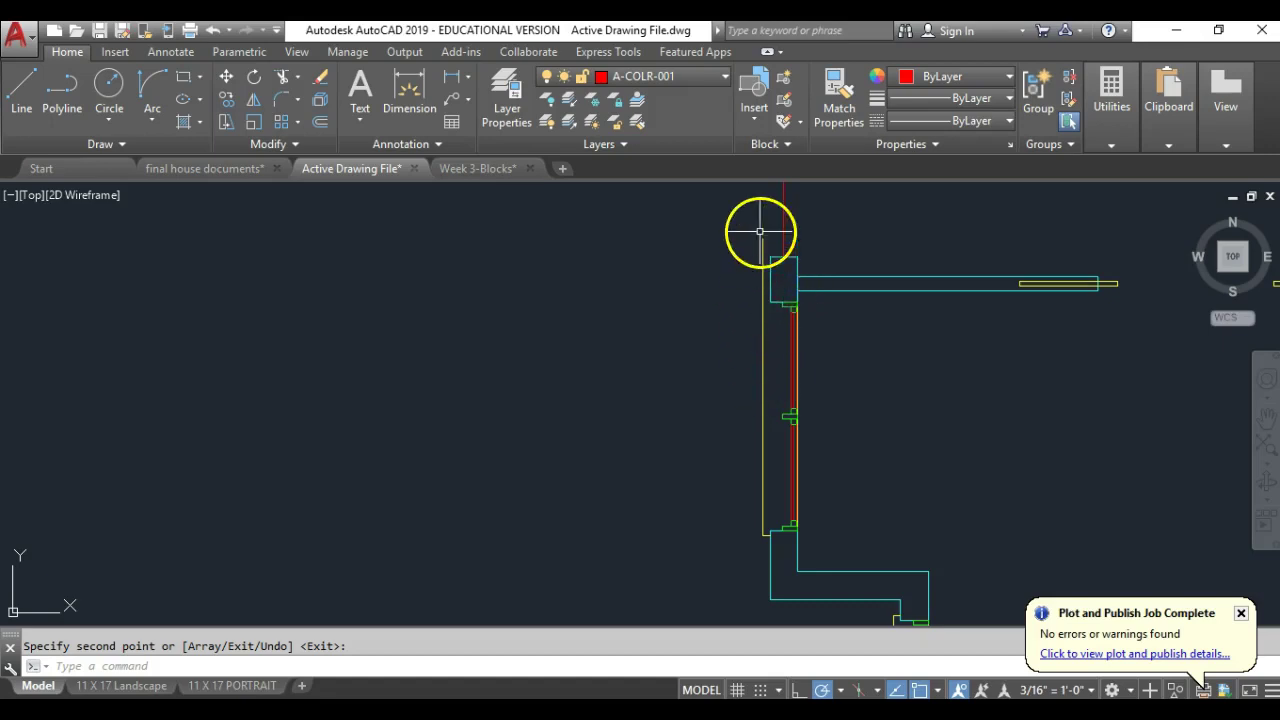
click(254, 99)
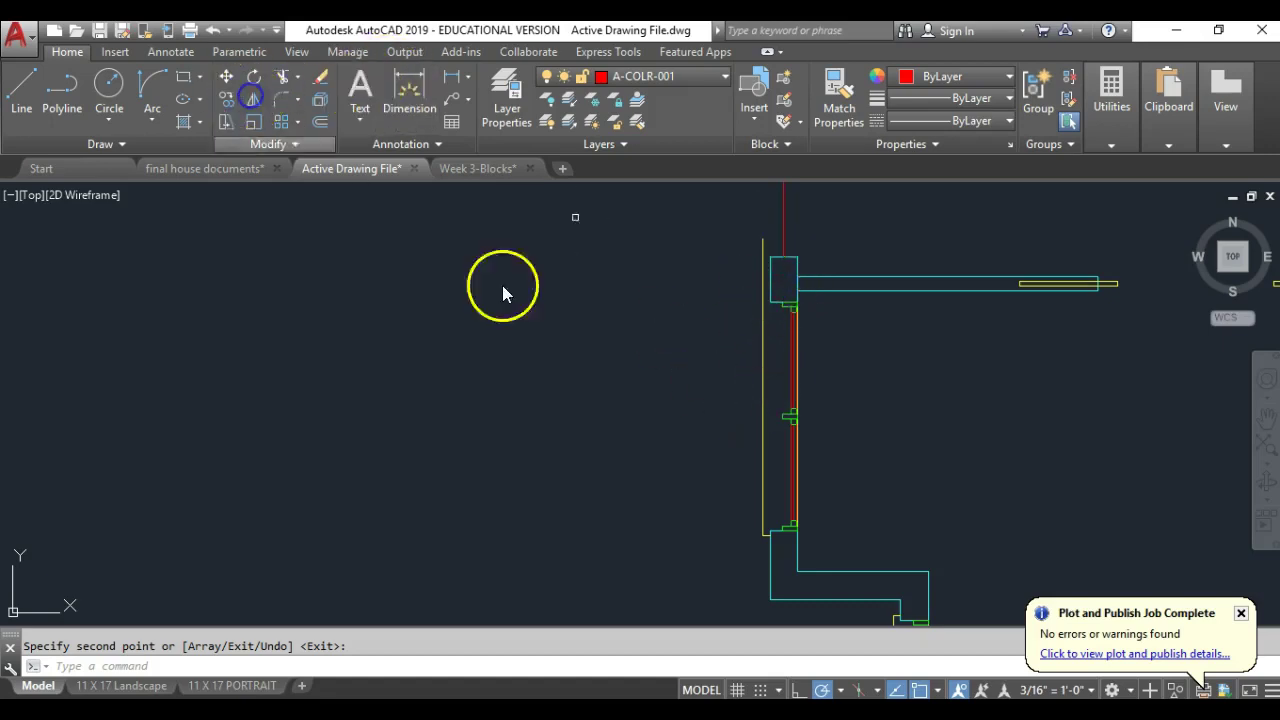
scroll(753, 534, up, 2)
scroll(753, 534, up, 2)
click(757, 528)
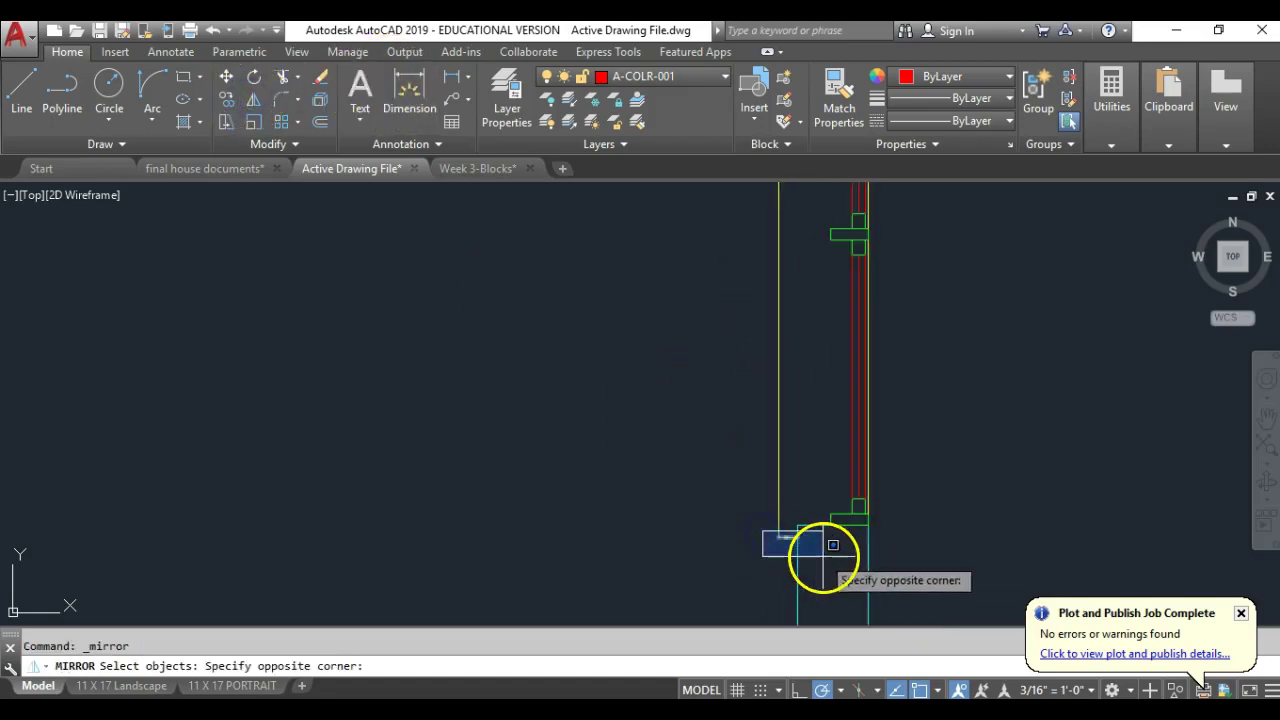
click(822, 563)
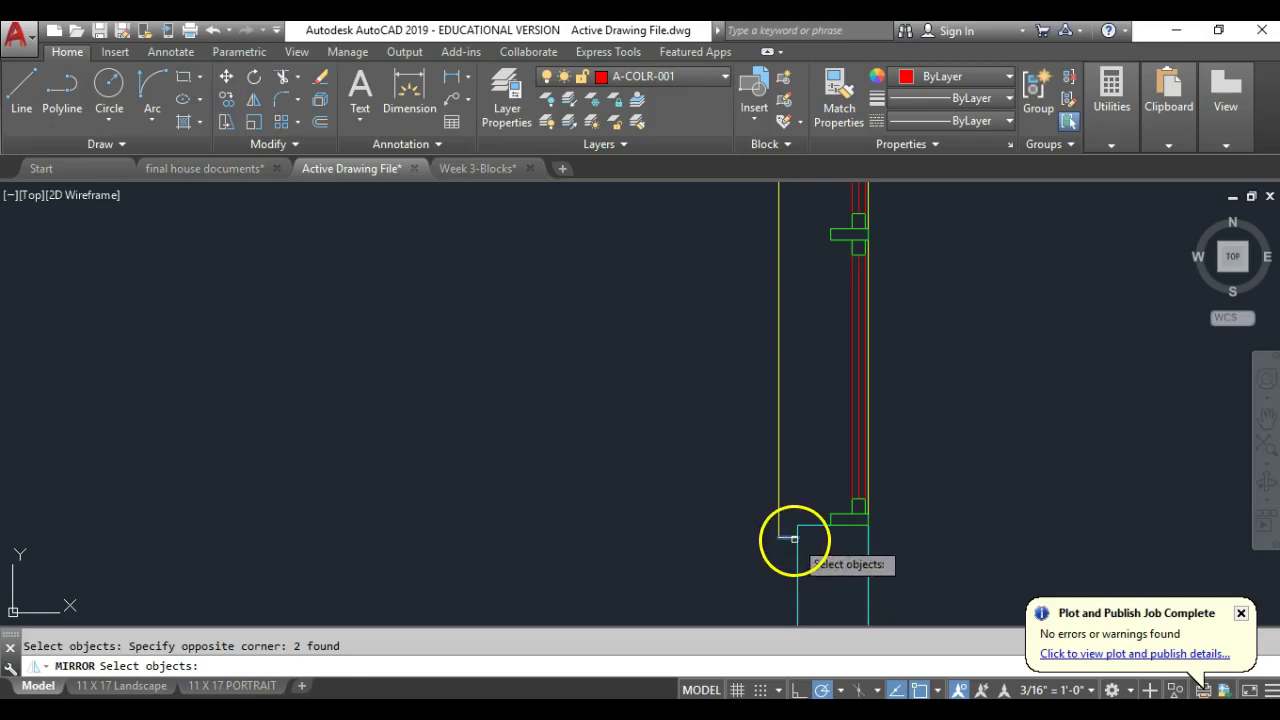
key(Return)
scroll(800, 534, down, 2)
scroll(849, 363, up, 2)
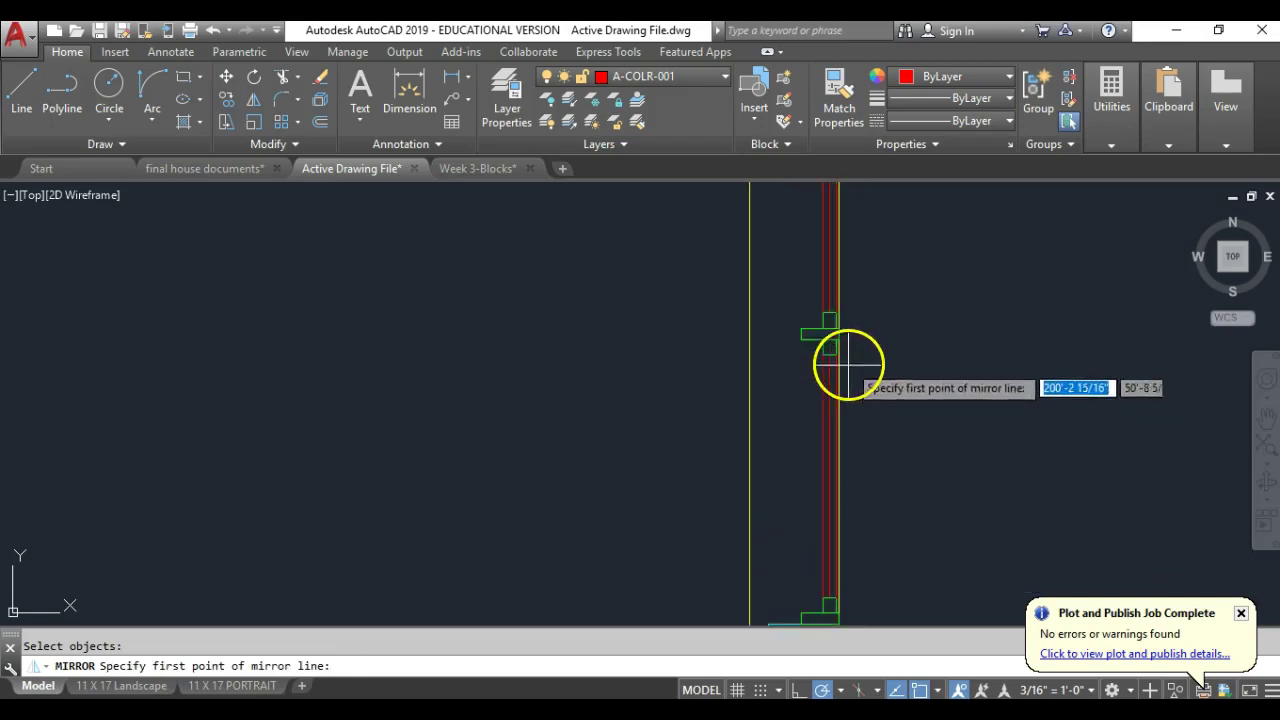
scroll(838, 340, up, 2)
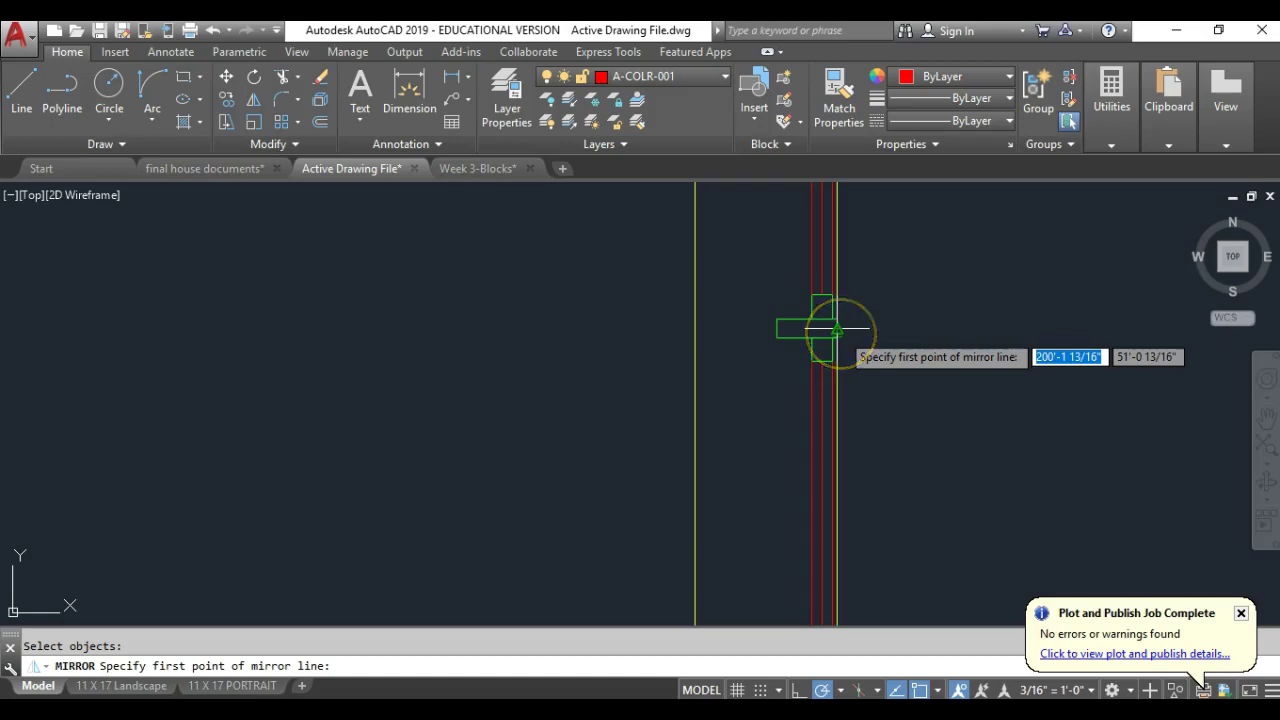
click(834, 330)
scroll(880, 336, down, 3)
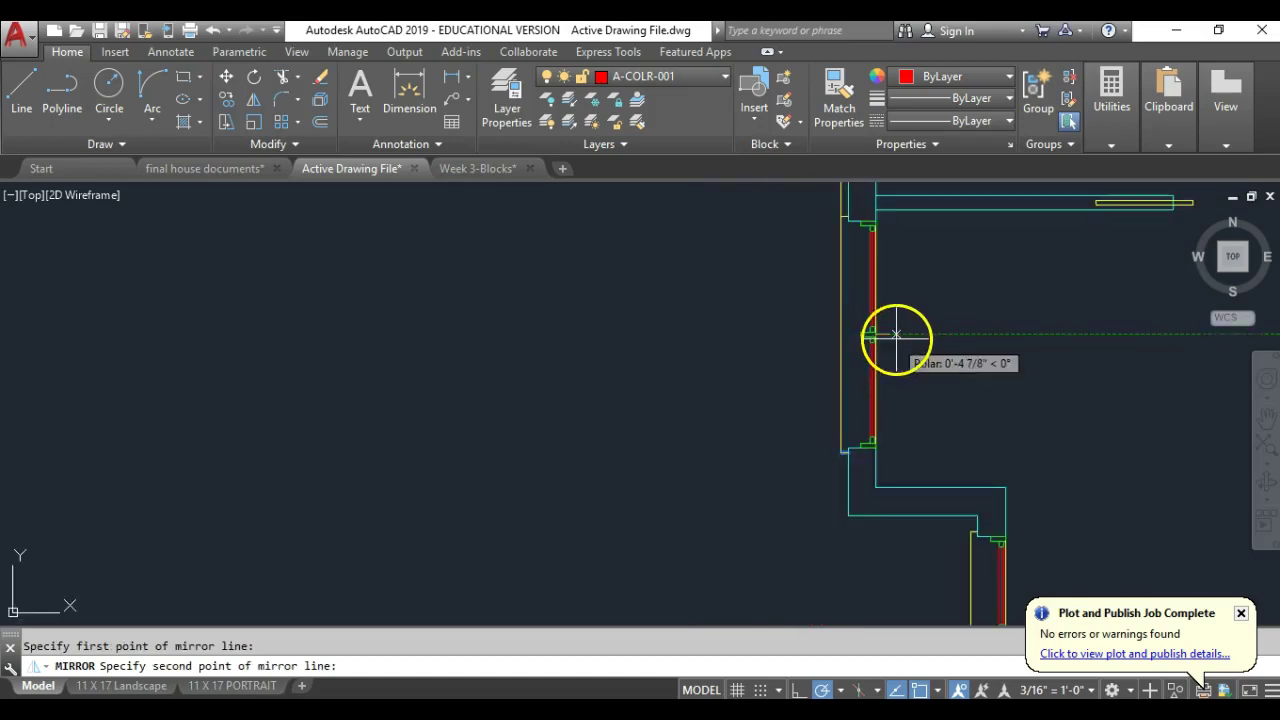
click(898, 333)
key(Return)
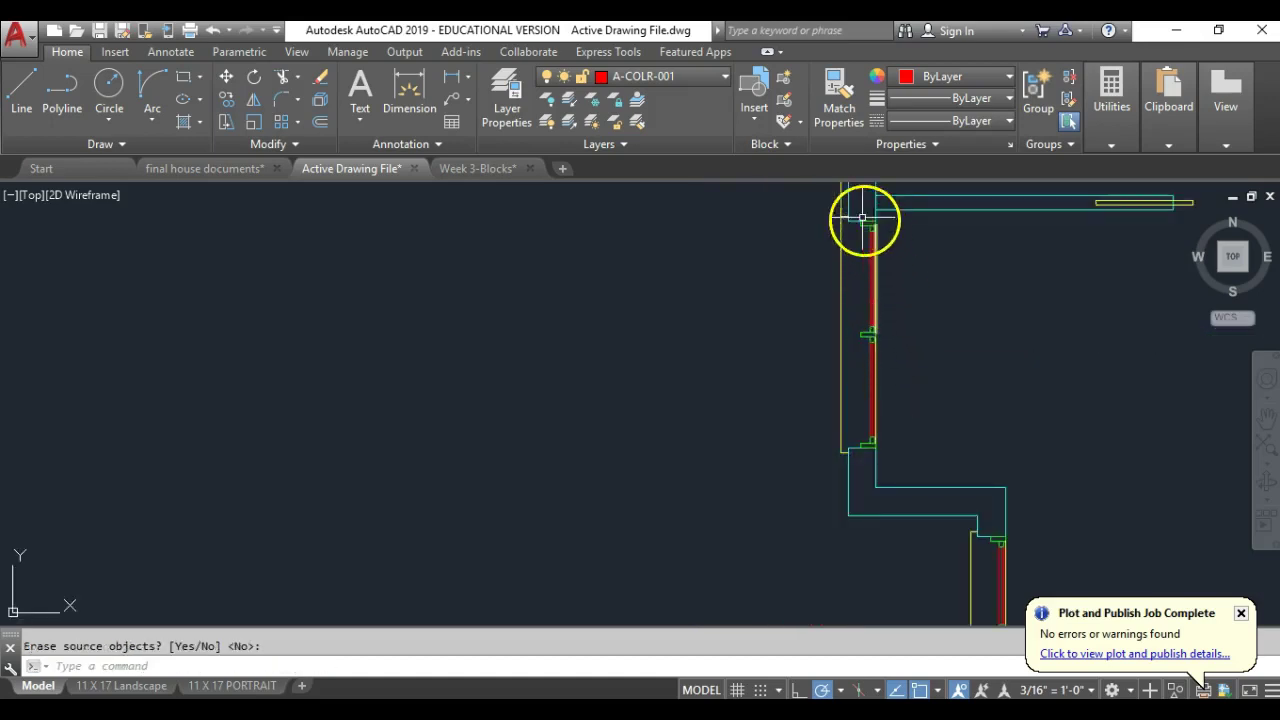
- Fillet the mirrored north return to the copied vertical sill line with a 0 radius, closing the two-window opening's sill
scroll(843, 285, up, 2)
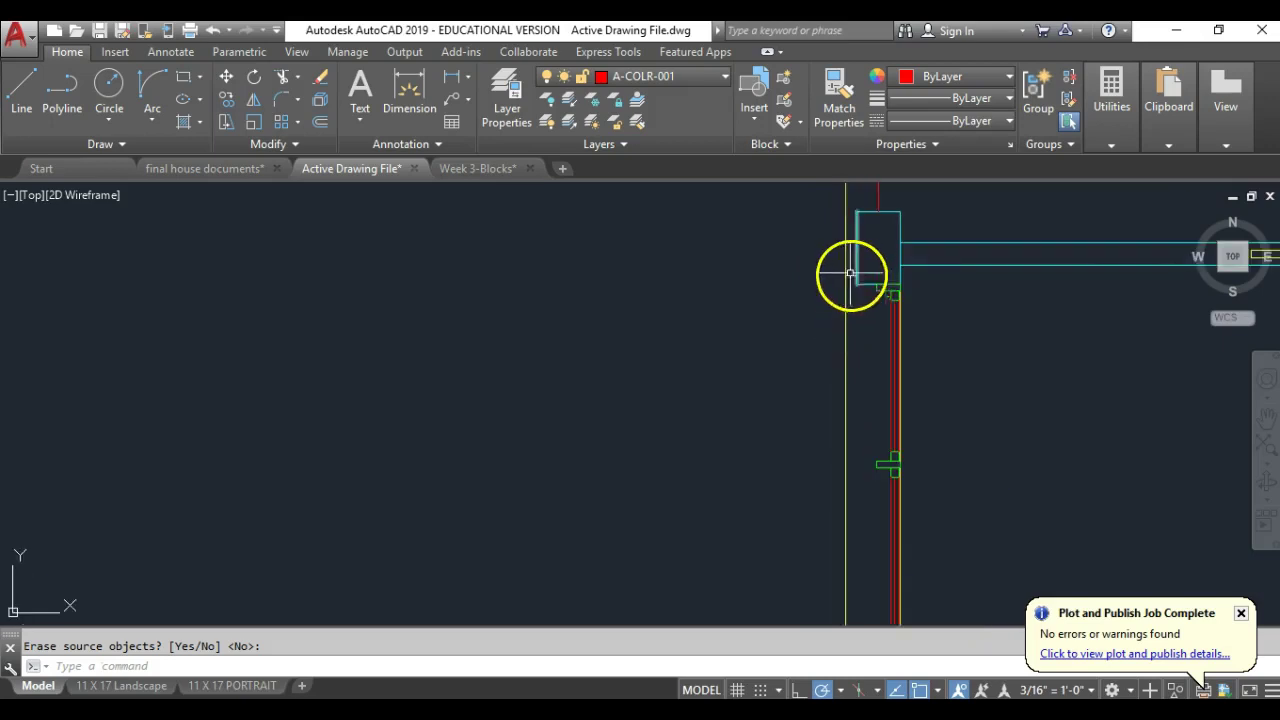
scroll(849, 272, up, 2)
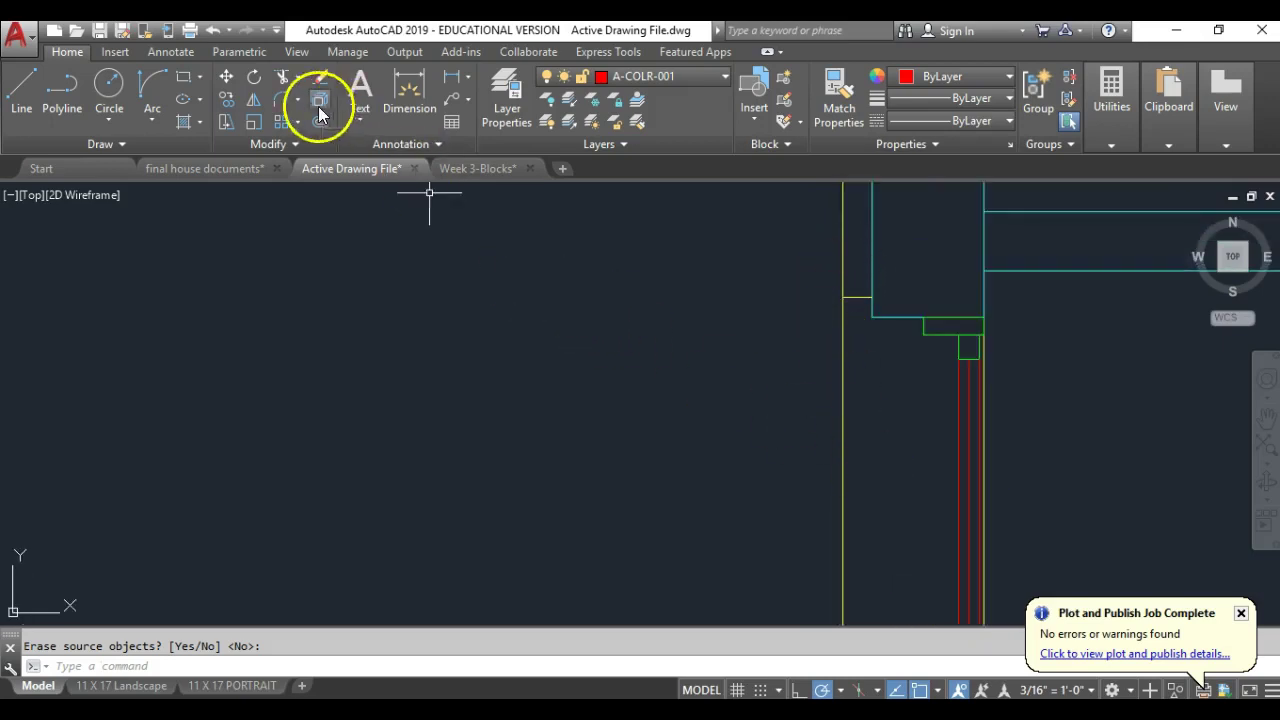
click(286, 98)
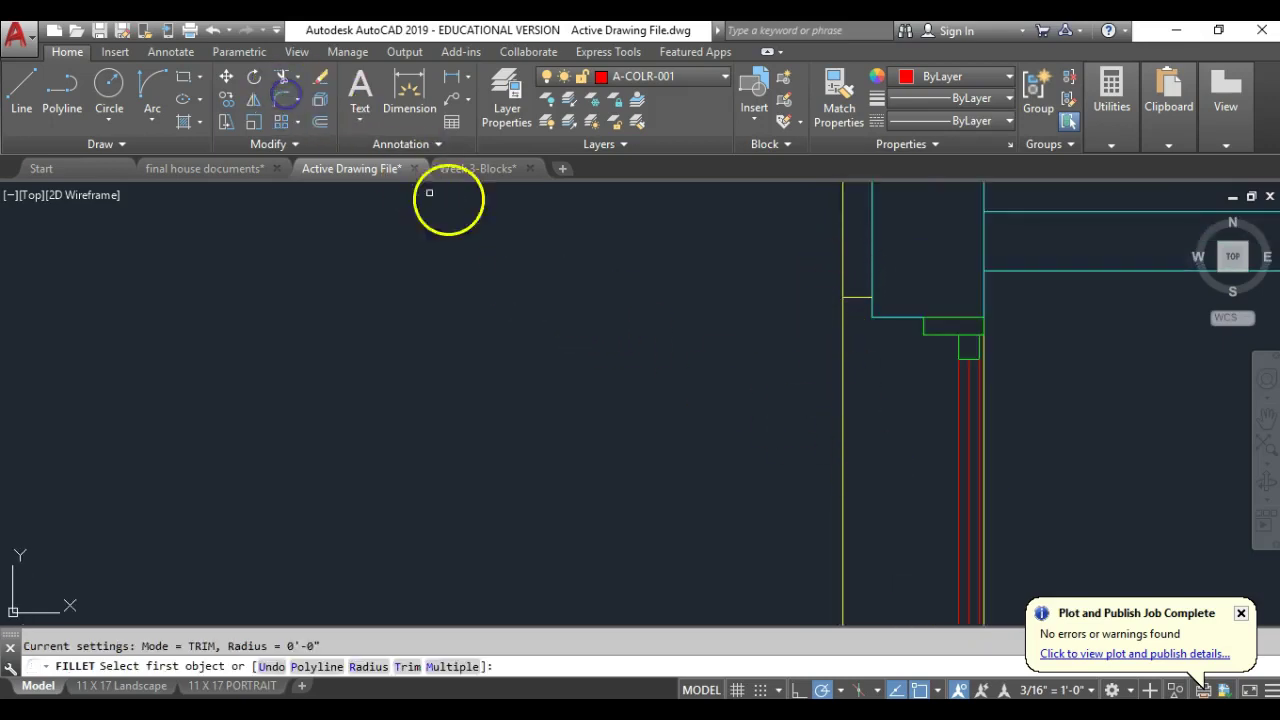
click(849, 297)
scroll(703, 352, down, 2)
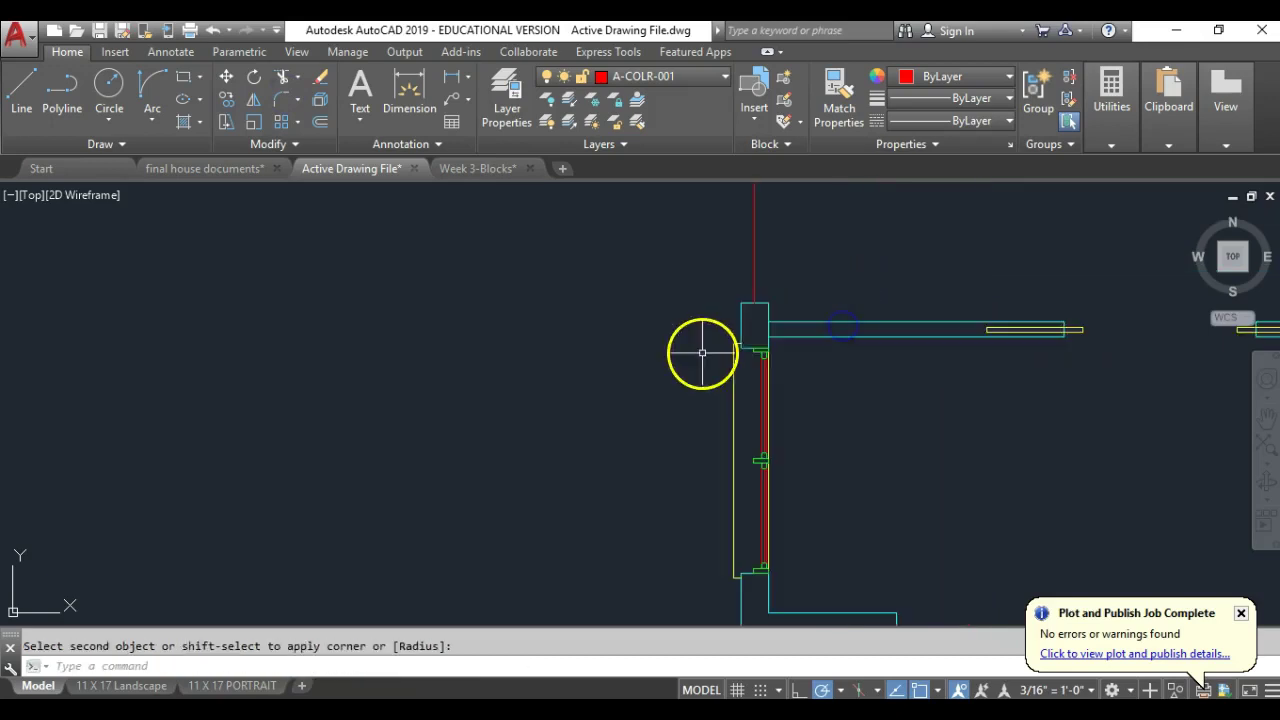
- Offset both end wall lines of the northernmost west opening into the opening, by half the window jamb's thickness picked on the existing jamb
mouse_move(718, 398)
middle_down()
mouse_move(777, 397)
mouse_move(790, 498)
middle_up()
scroll(763, 466, down, 2)
scroll(790, 469, up, 2)
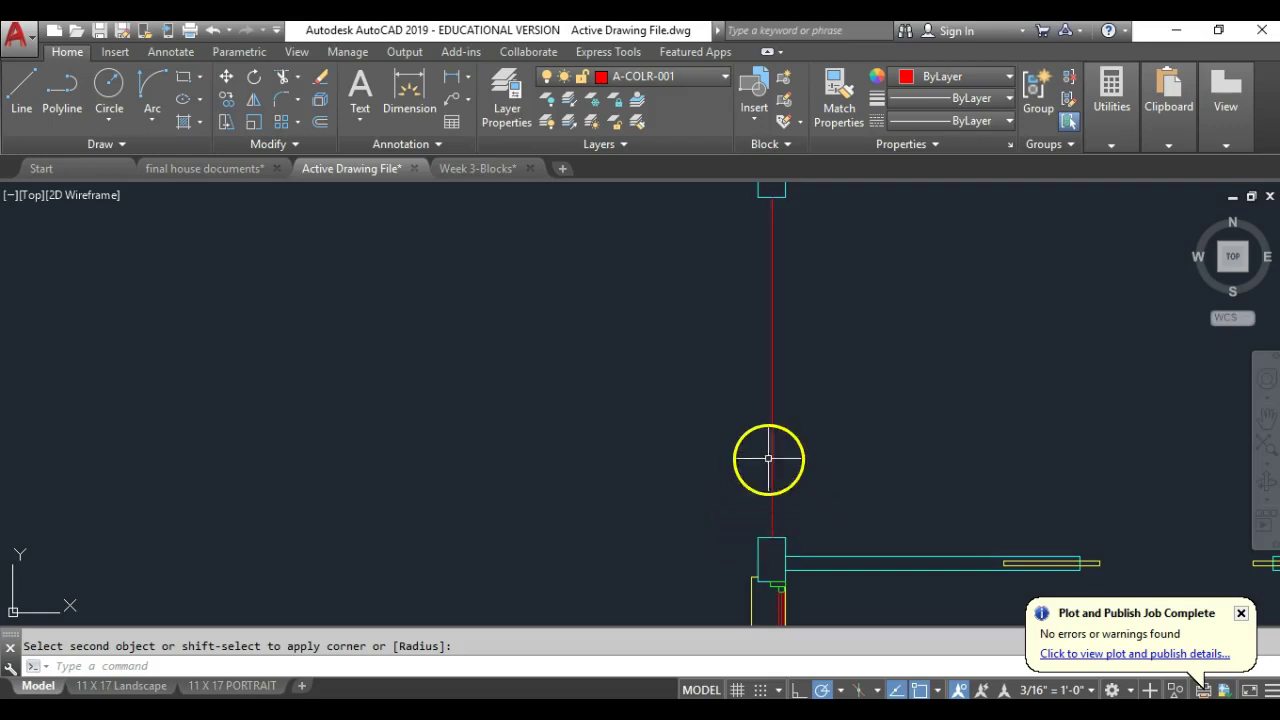
scroll(800, 566, up, 3)
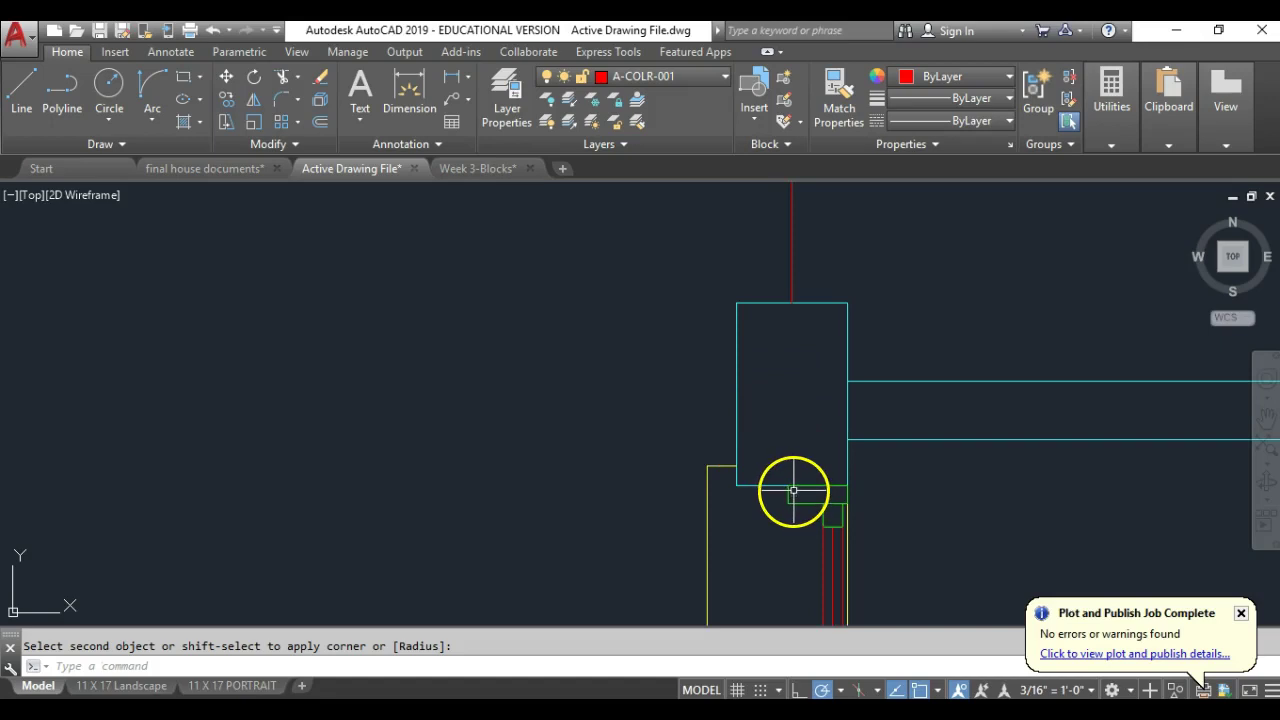
click(317, 125)
scroll(755, 500, up, 2)
scroll(805, 488, up, 3)
click(810, 446)
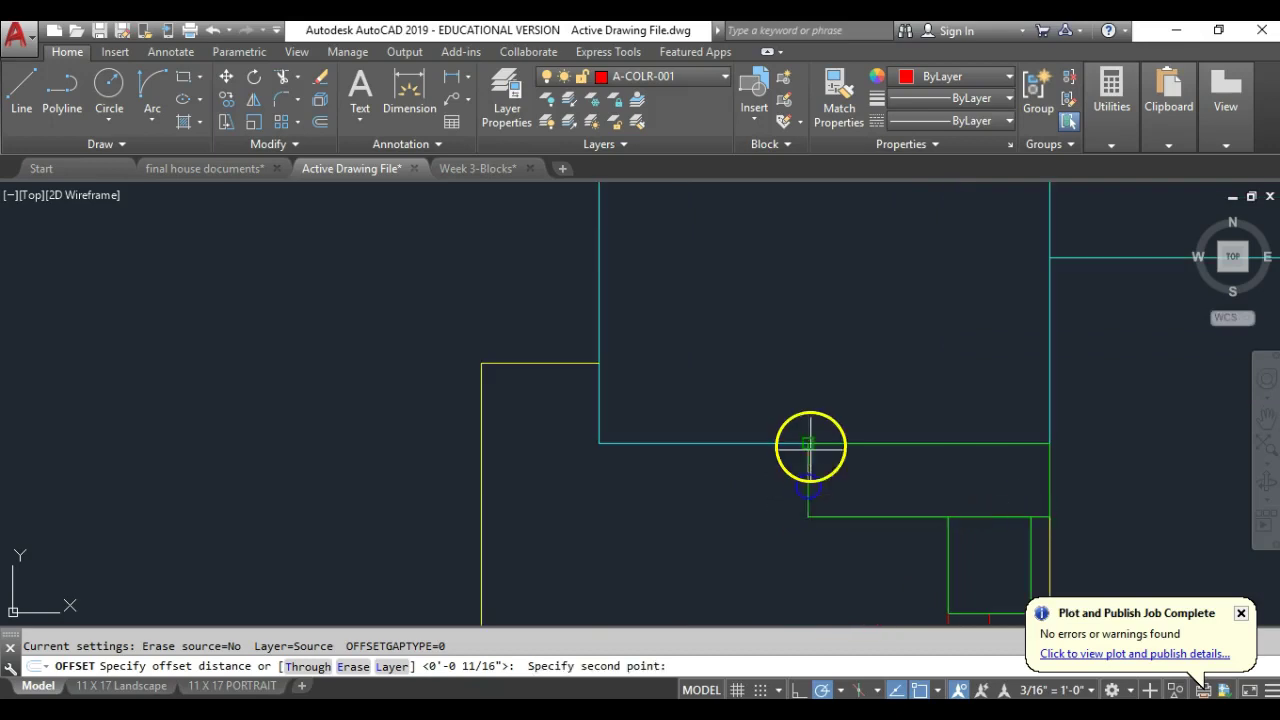
click(809, 443)
scroll(809, 443, down, 5)
scroll(802, 375, up, 1)
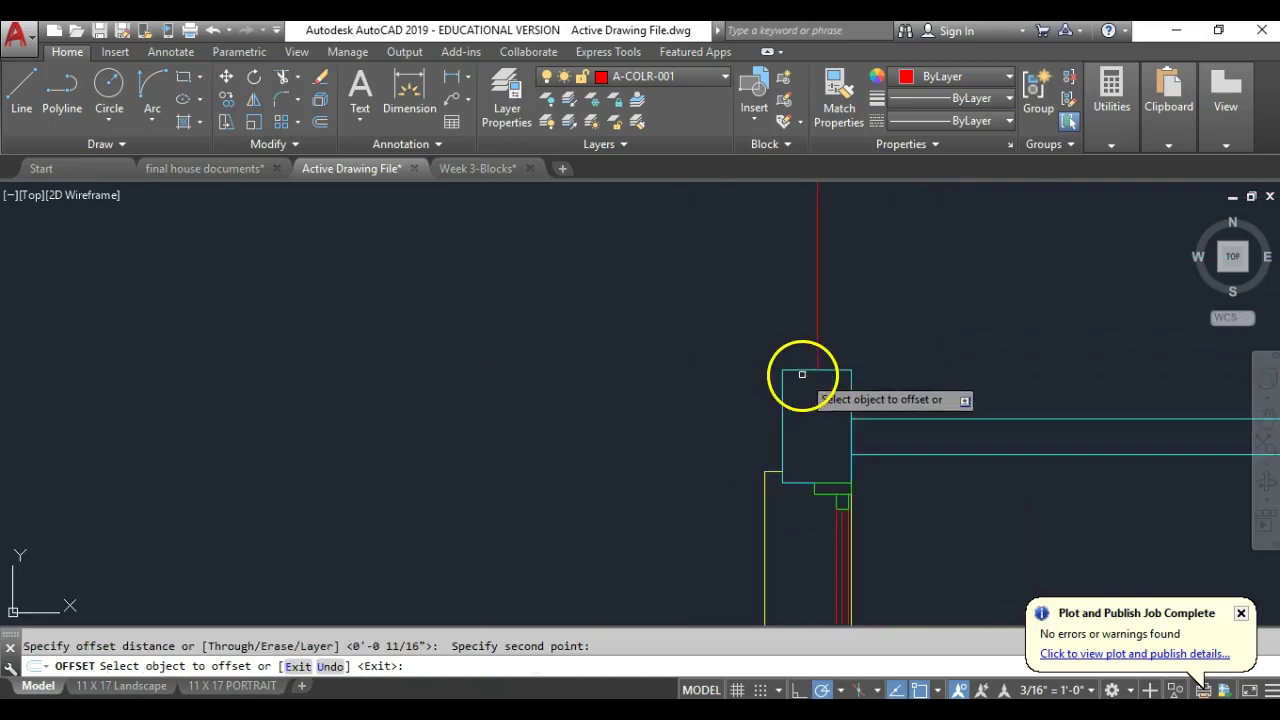
click(802, 372)
click(786, 310)
middle_drag(783, 303, 806, 263)
click(794, 276)
click(791, 334)
scroll(777, 314, down, 2)
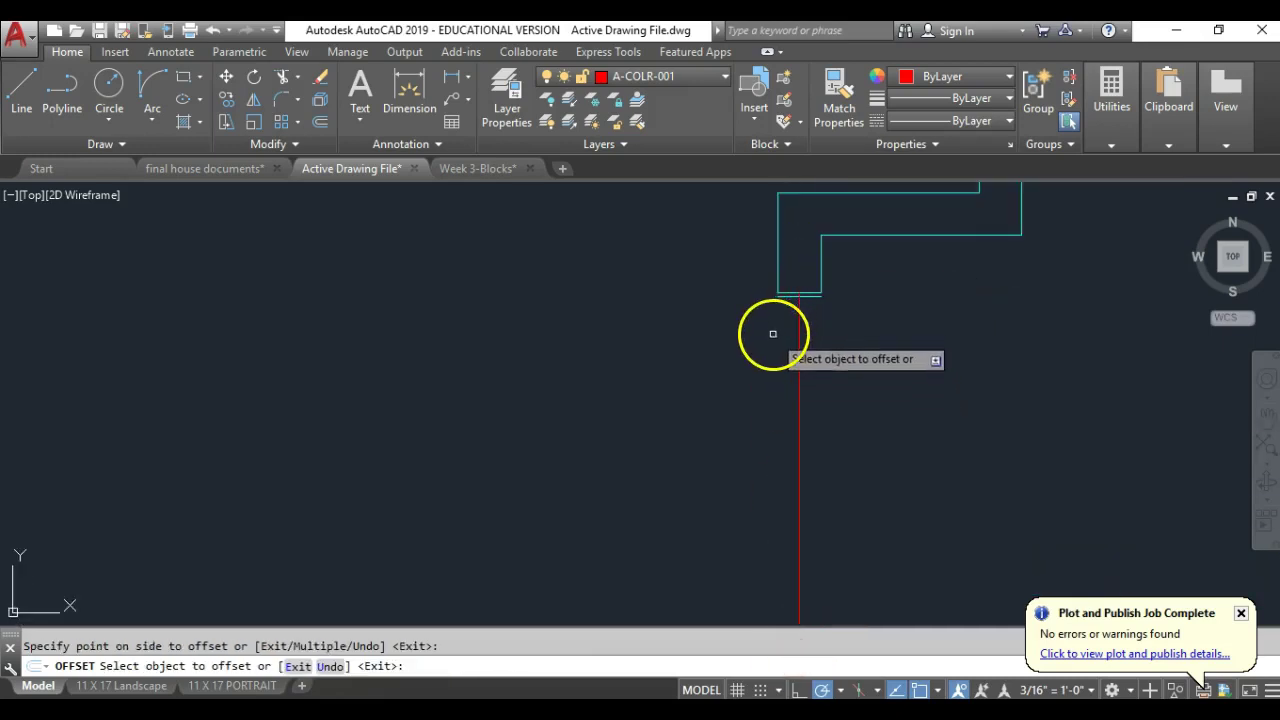
- Shorten the northernmost opening's red vertical line at both ends so that it stops at the two offset lines
key(Return)
click(829, 328)
click(728, 354)
scroll(803, 290, up, 2)
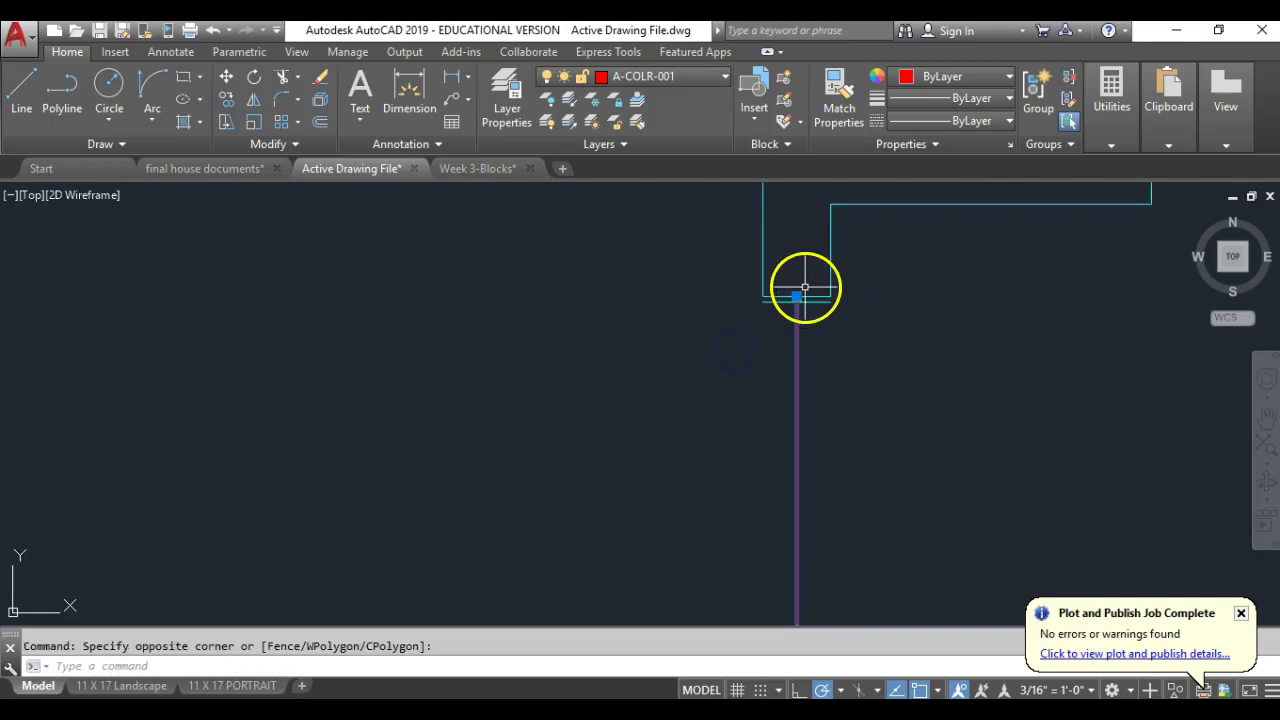
scroll(804, 298, up, 2)
click(785, 302)
scroll(669, 357, down, 3)
scroll(725, 483, up, 5)
scroll(640, 441, up, 4)
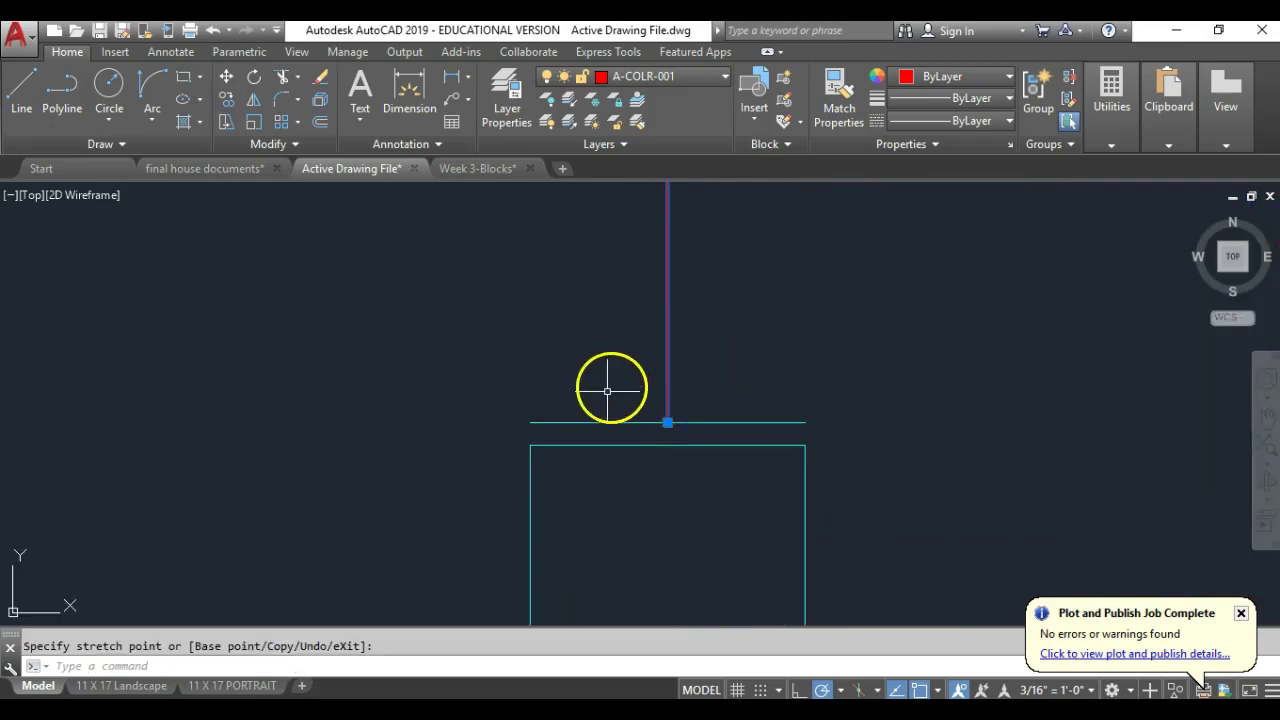
key(Escape)
key(Escape)
- Erase the two short offset lines at the south and north ends of the northernmost opening
scroll(590, 400, down, 6)
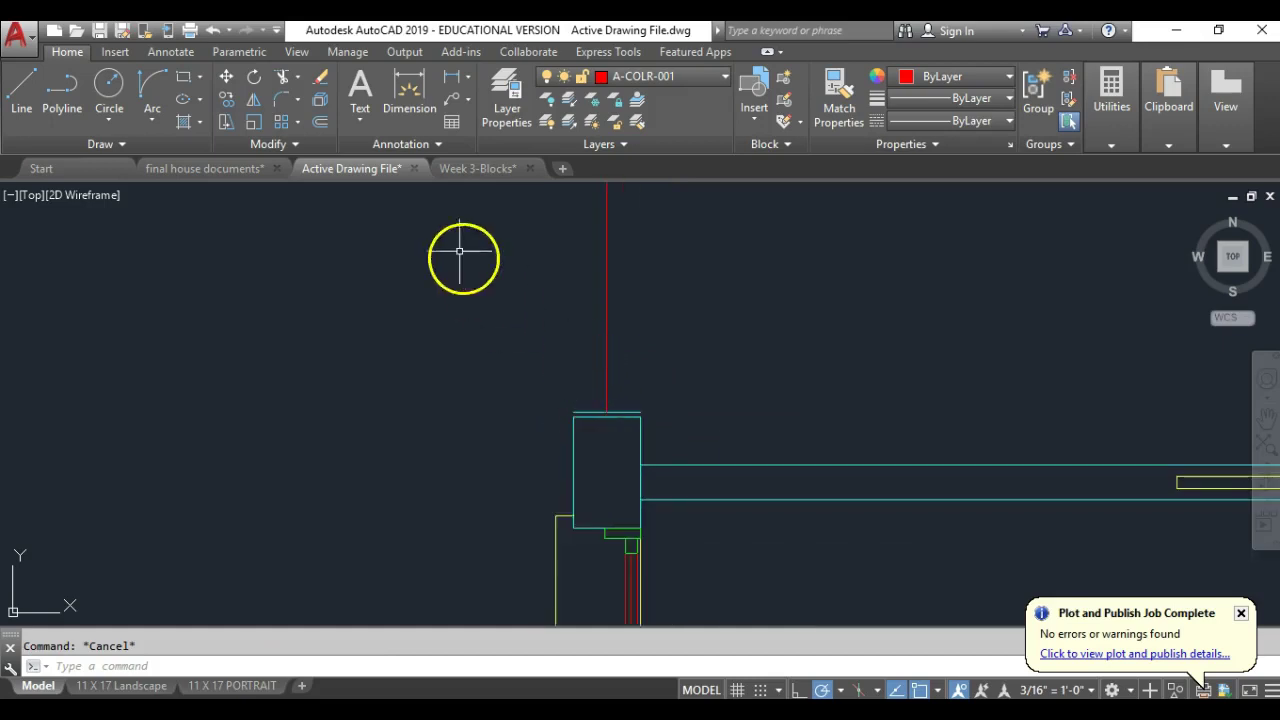
click(320, 80)
scroll(551, 409, up, 2)
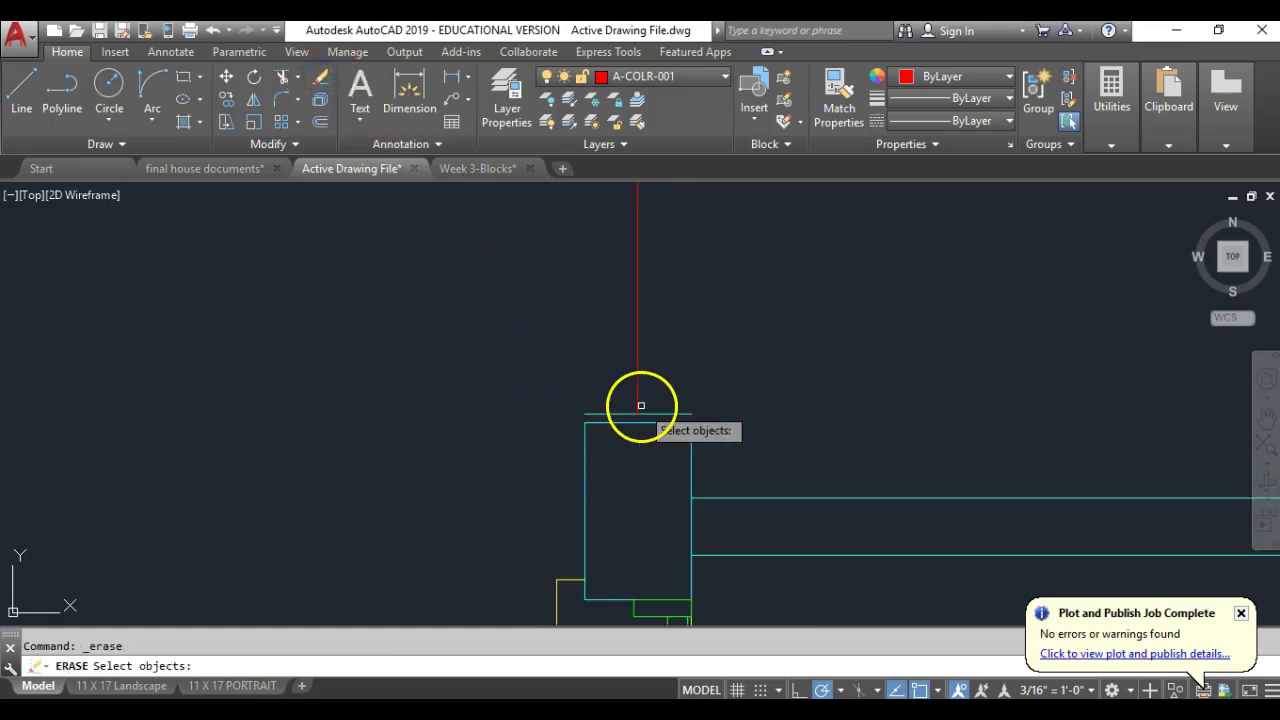
click(611, 416)
scroll(715, 465, down, 4)
mouse_move(671, 338)
middle_down()
mouse_move(680, 534)
mouse_move(709, 500)
mouse_move(713, 576)
middle_up()
scroll(693, 395, up, 4)
click(696, 353)
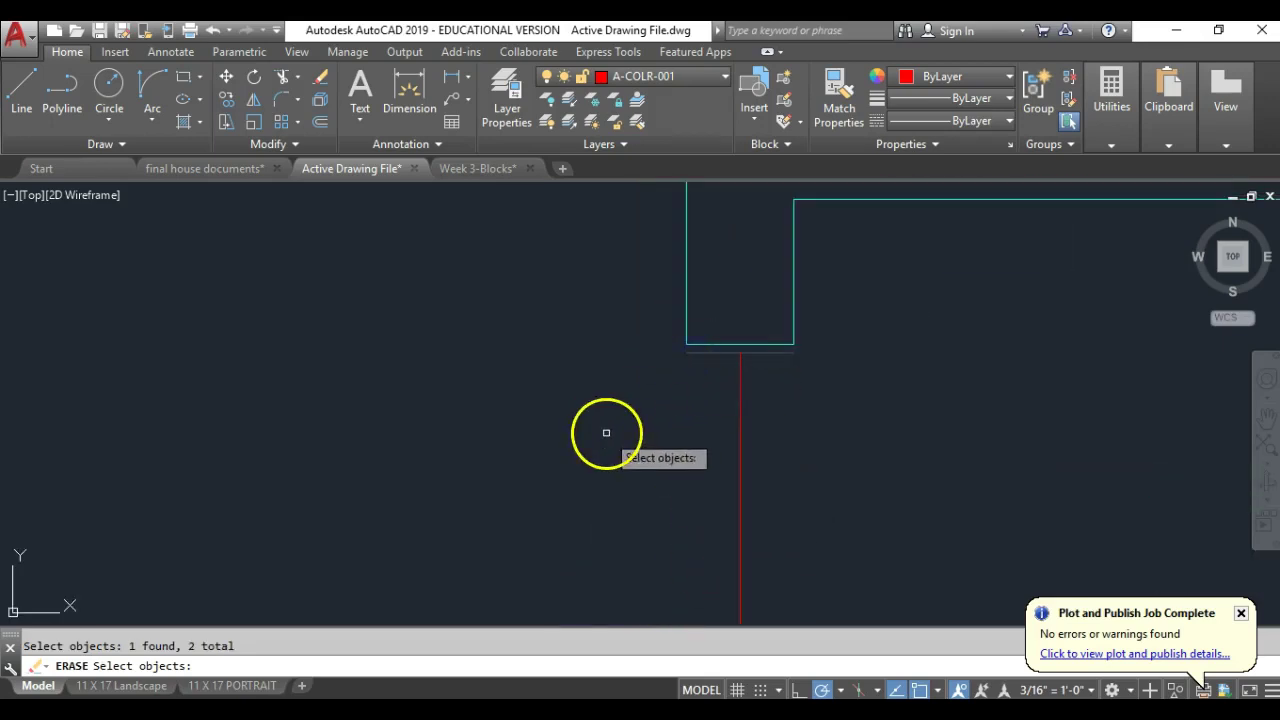
key(Return)
- Divide the northernmost opening's shortened red vertical line into 3 equal segments
scroll(638, 388, down, 5)
middle_drag(682, 423, 669, 289)
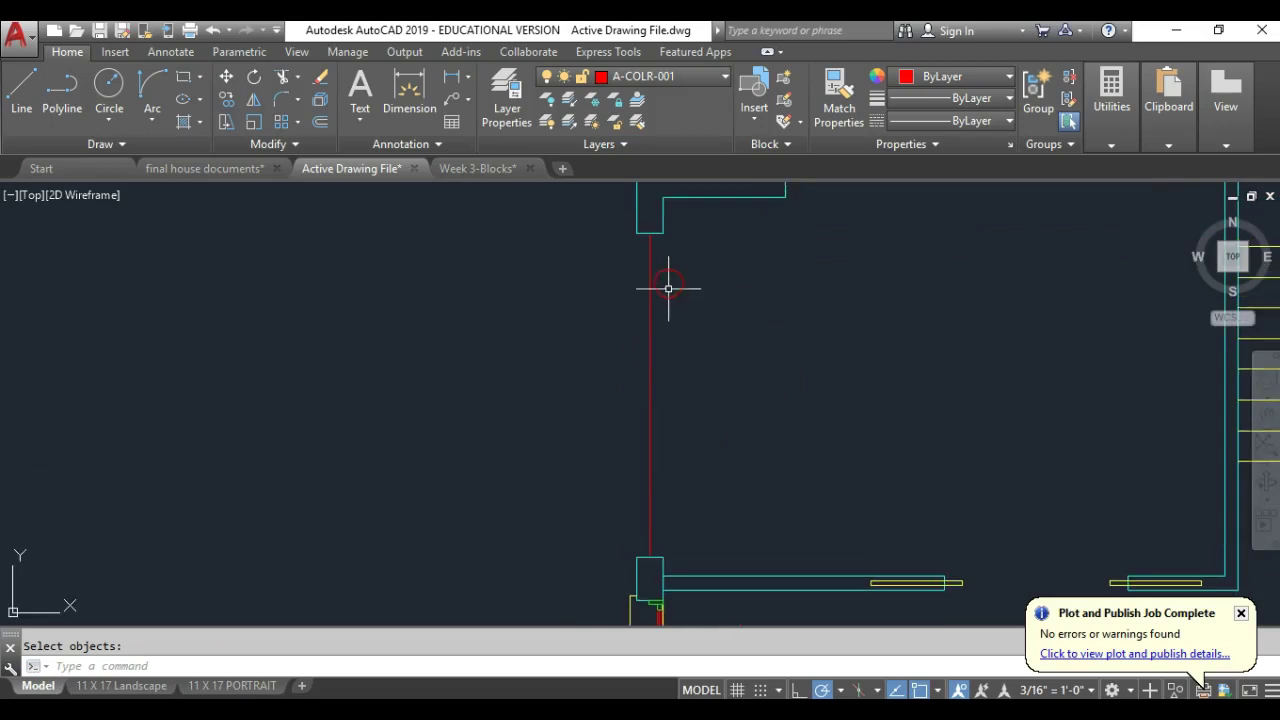
middle_drag(644, 197, 660, 303)
scroll(714, 371, down, 3)
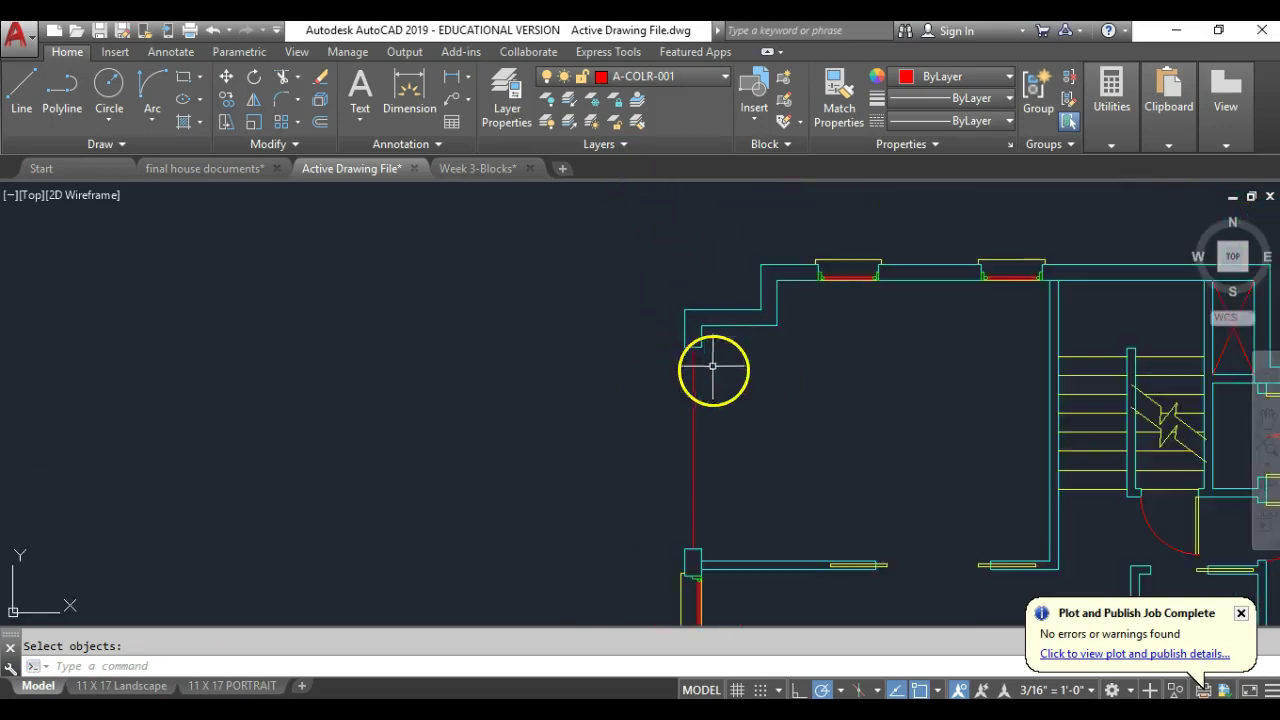
click(122, 147)
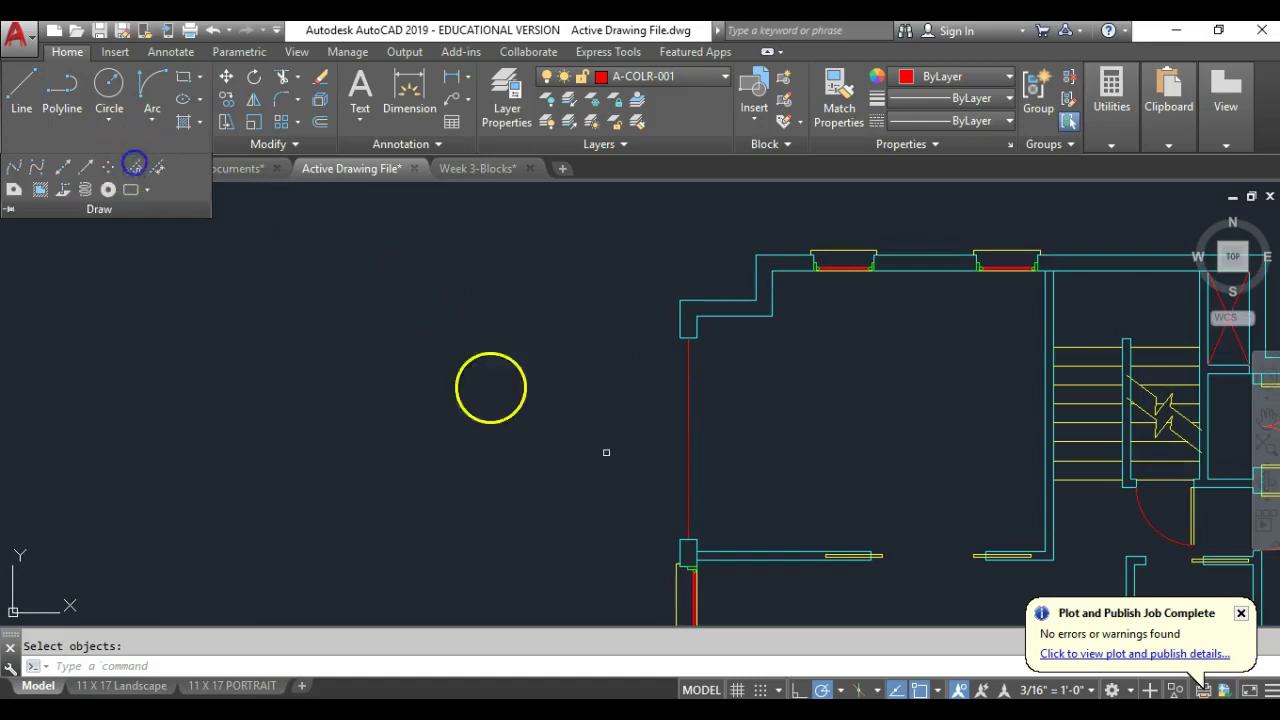
click(687, 474)
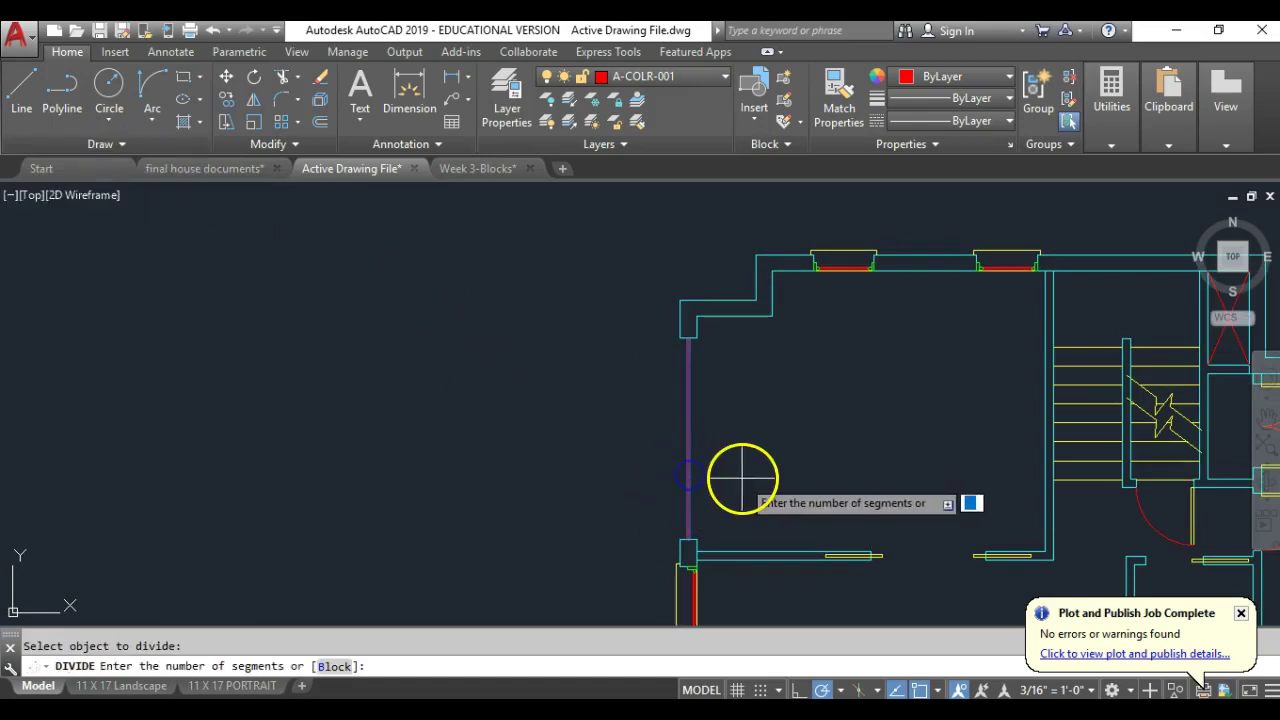
key(Return)
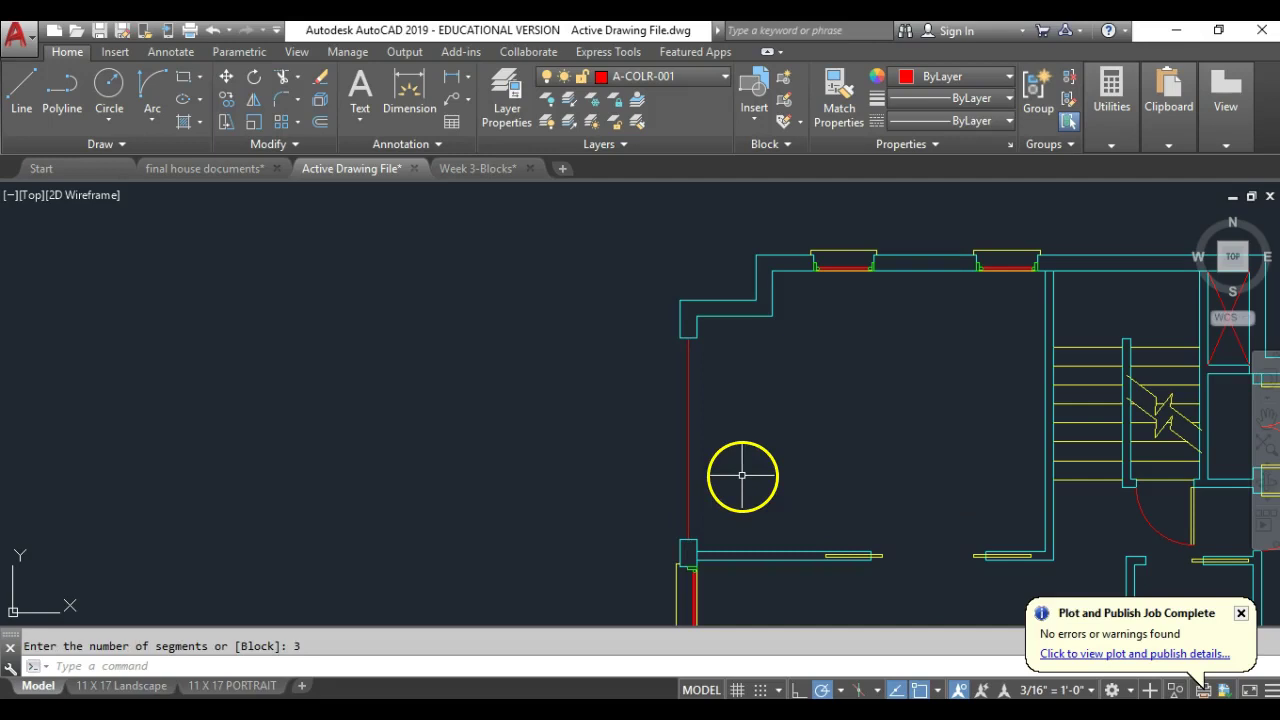
scroll(671, 510, up, 2)
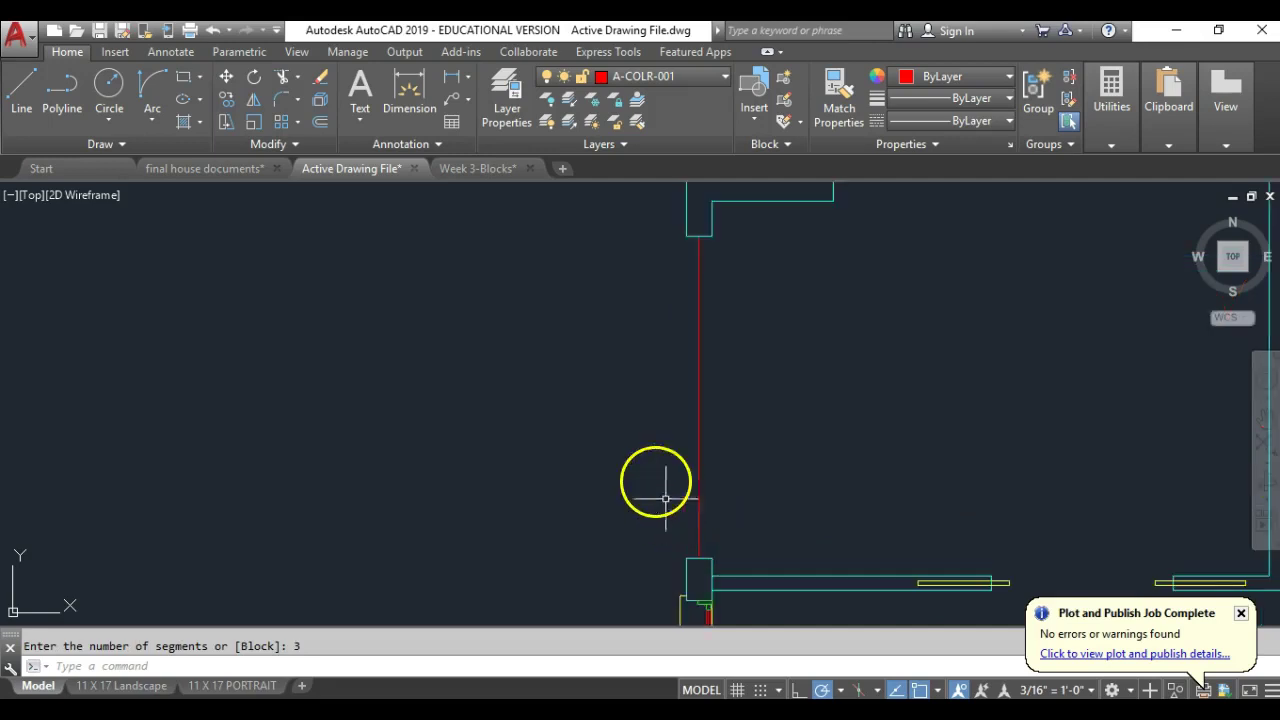
- Draw a horizontal red guide line eastward from each of the two division points on the northernmost opening's red line
click(24, 84)
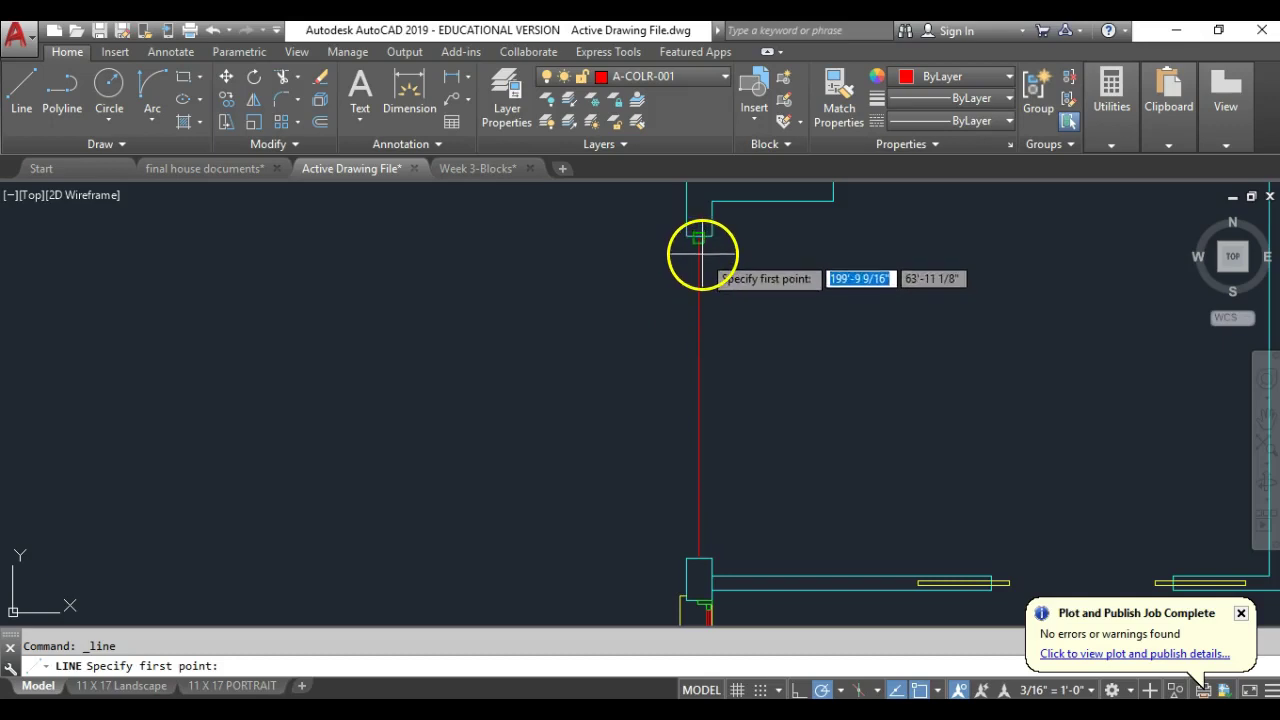
click(699, 345)
click(805, 344)
key(Return)
key(Return)
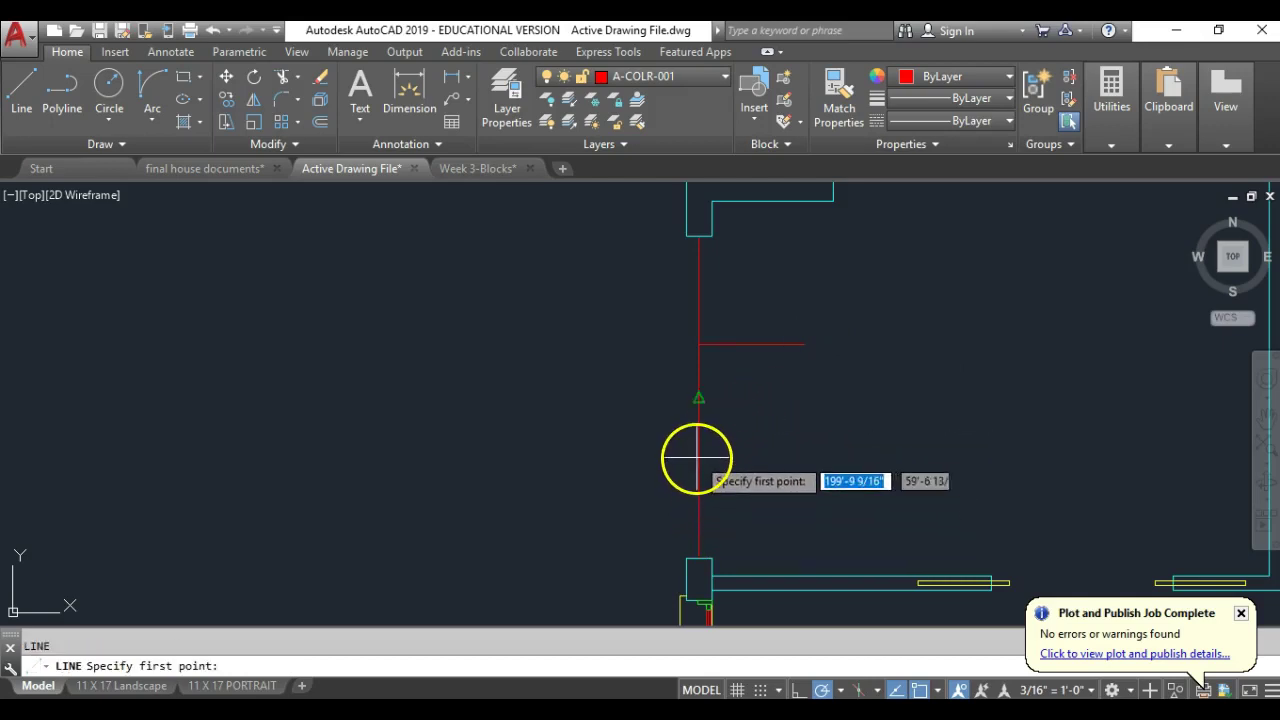
click(698, 450)
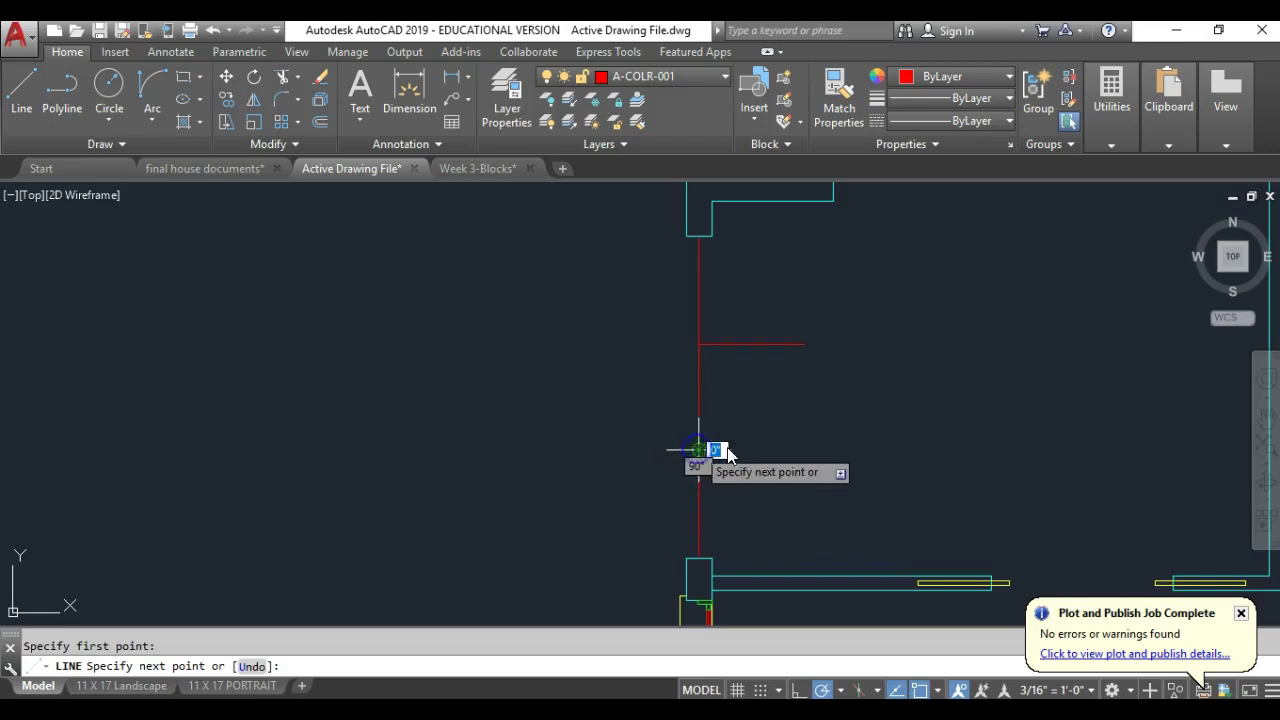
click(810, 450)
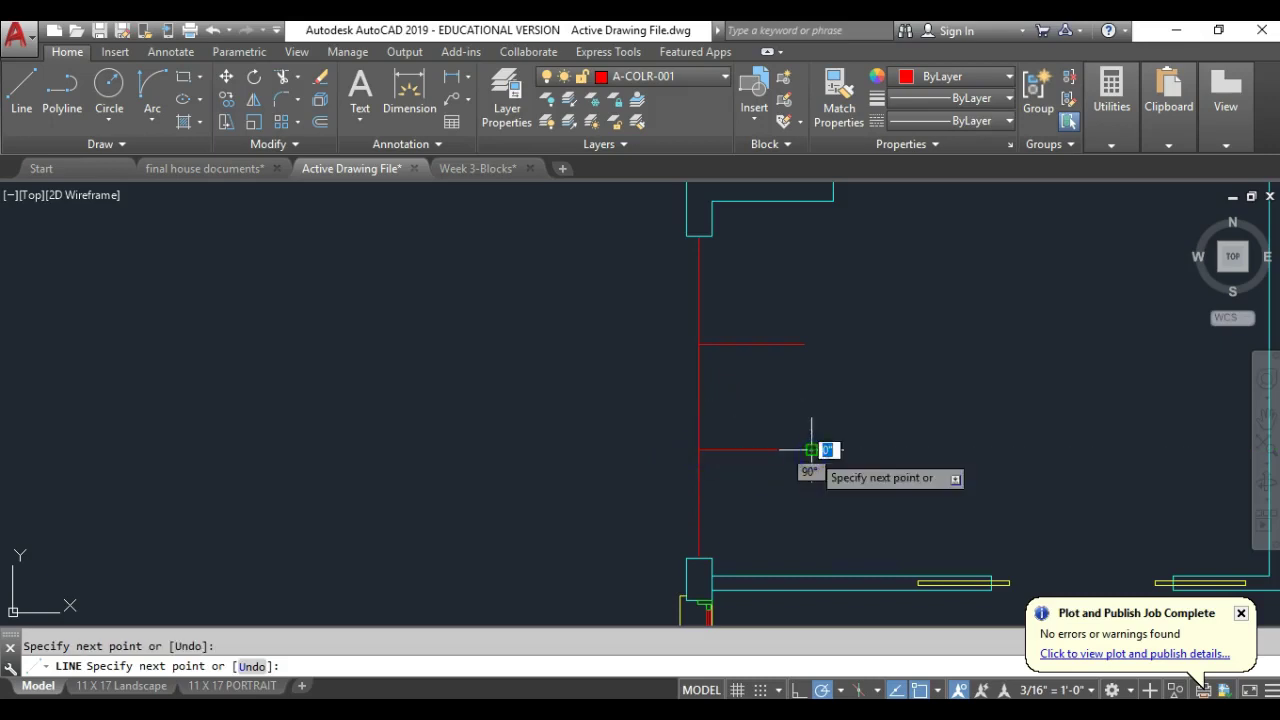
key(Return)
- Copy the south opening's southernmost window with both jambs, from its inner wall corner to the matching south corner of the northernmost opening
scroll(772, 410, down, 4)
middle_drag(774, 503, 751, 308)
scroll(719, 385, up, 2)
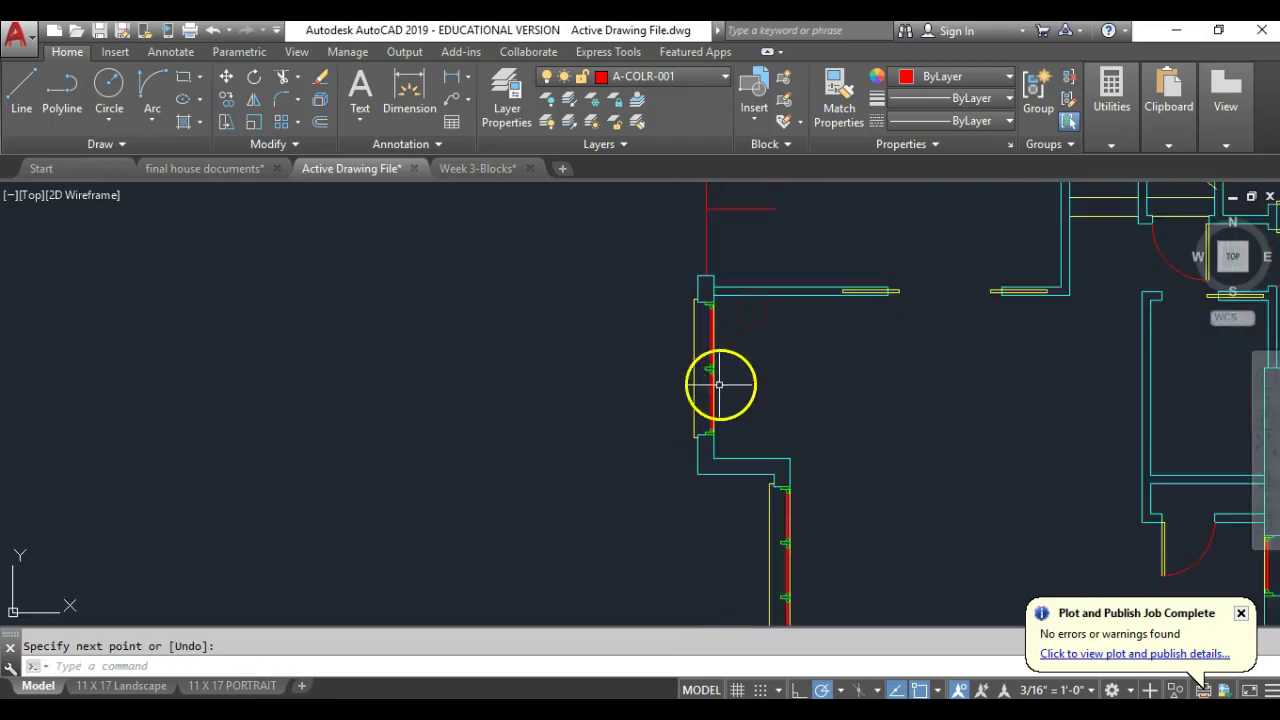
scroll(719, 385, up, 2)
scroll(750, 481, up, 2)
mouse_move(750, 480)
middle_down()
mouse_move(717, 306)
mouse_move(667, 186)
middle_up()
middle_drag(811, 493, 739, 283)
scroll(708, 505, up, 2)
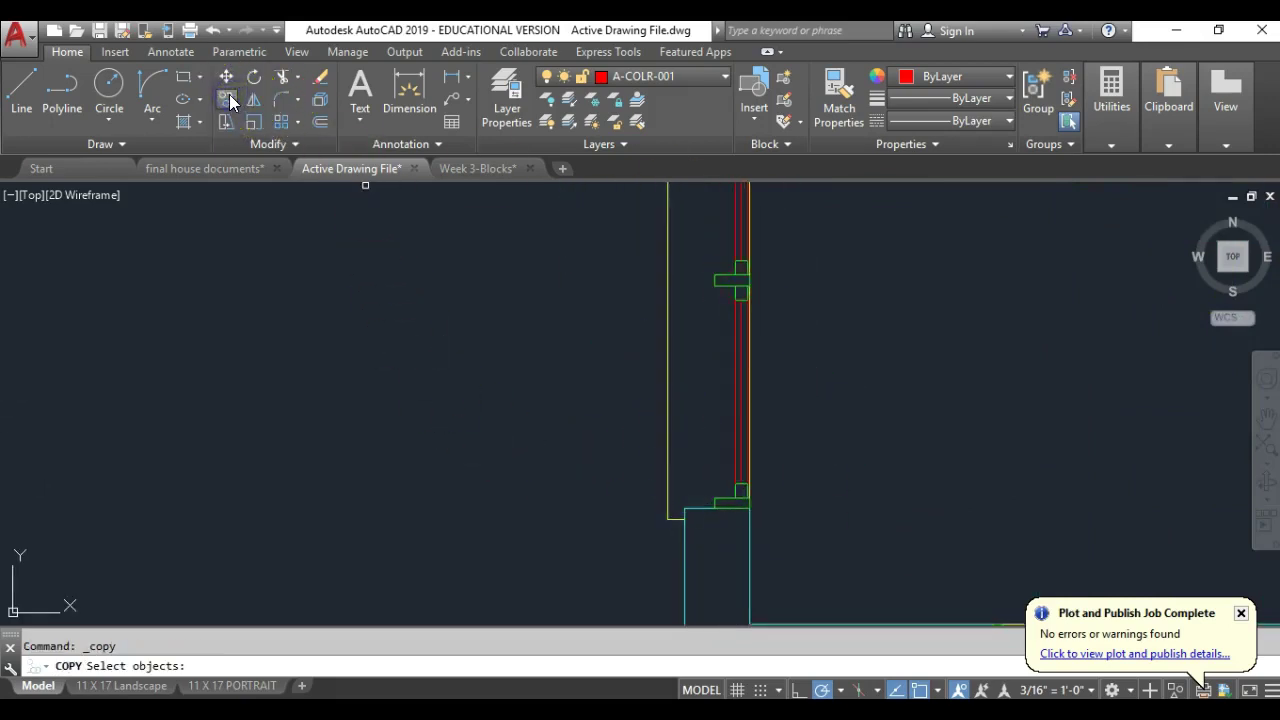
click(690, 271)
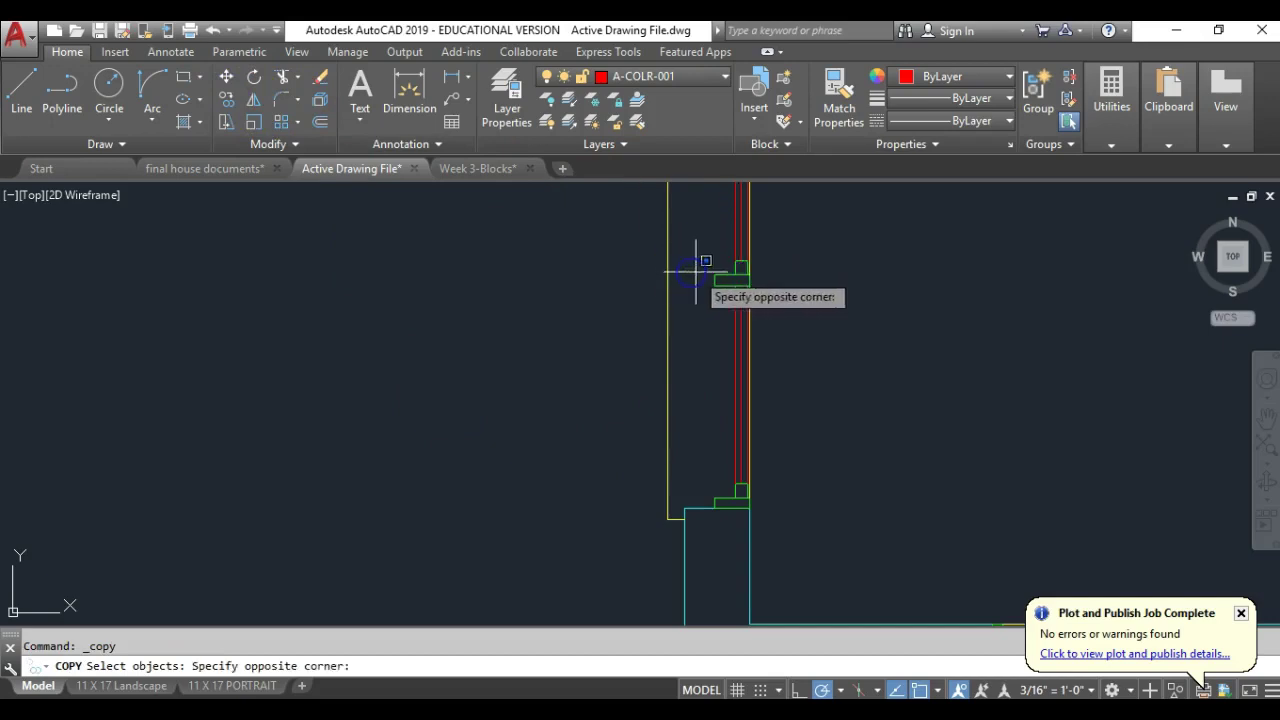
click(760, 300)
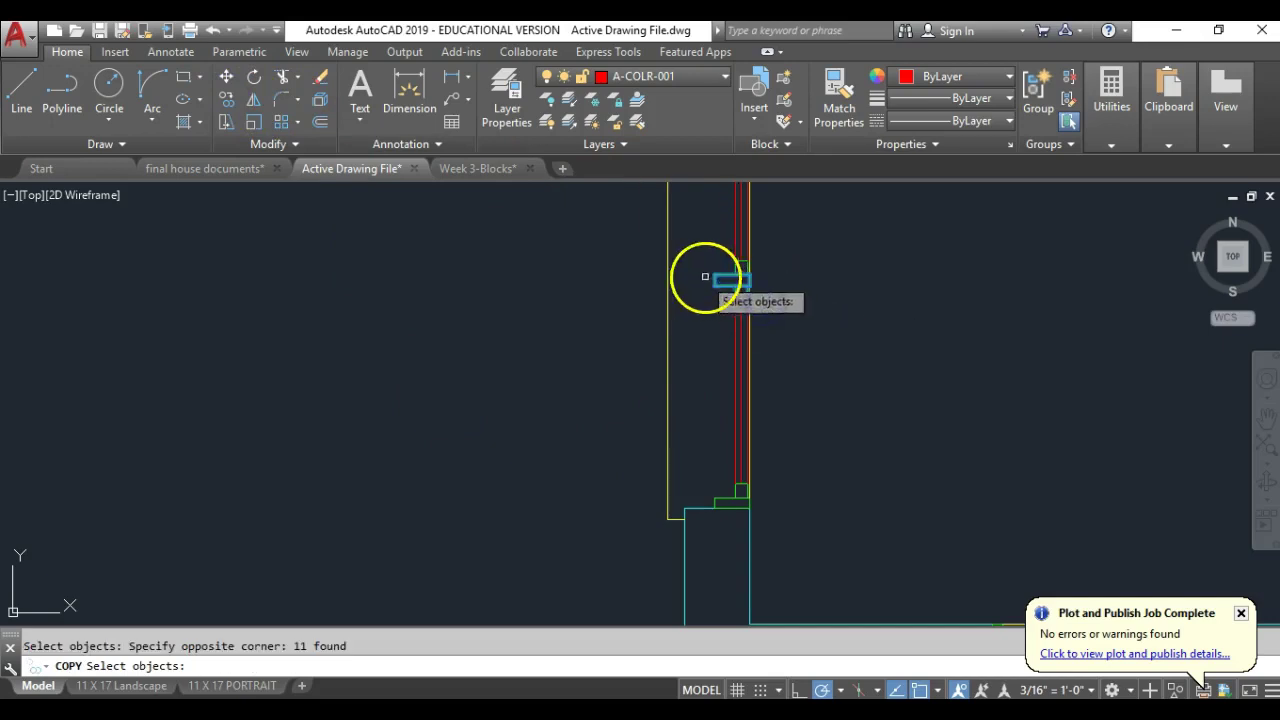
click(757, 322)
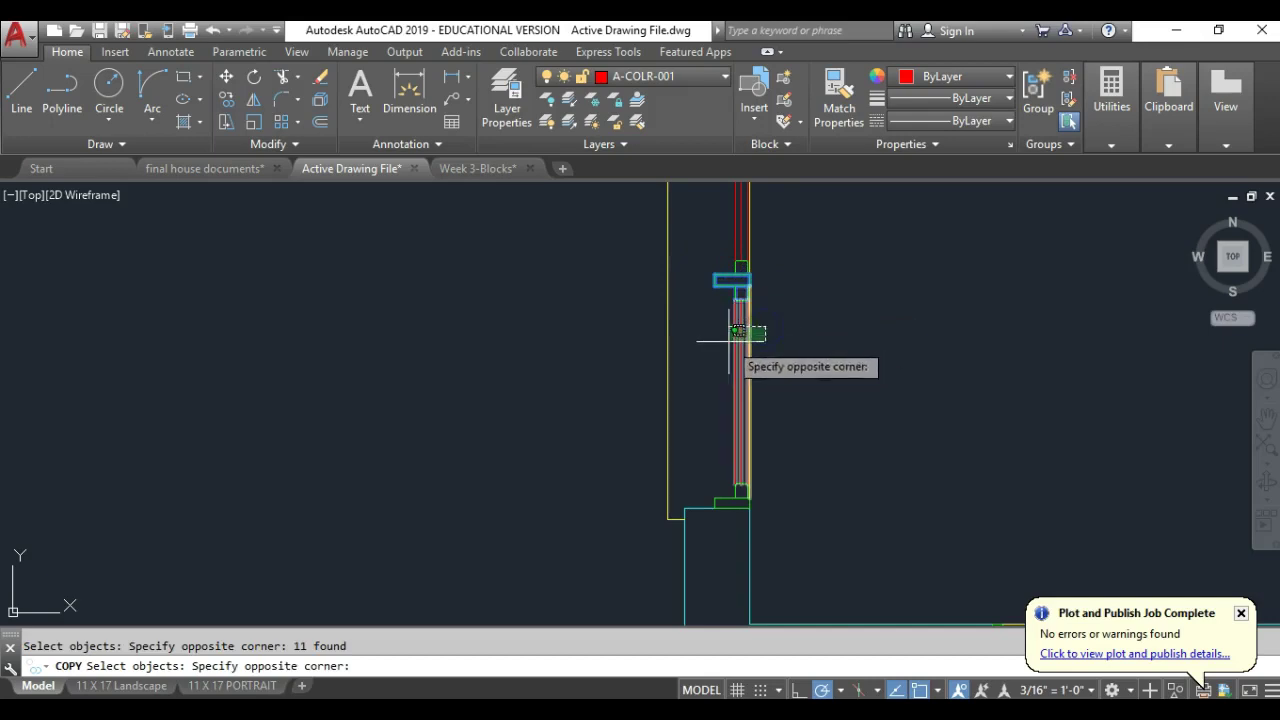
click(727, 335)
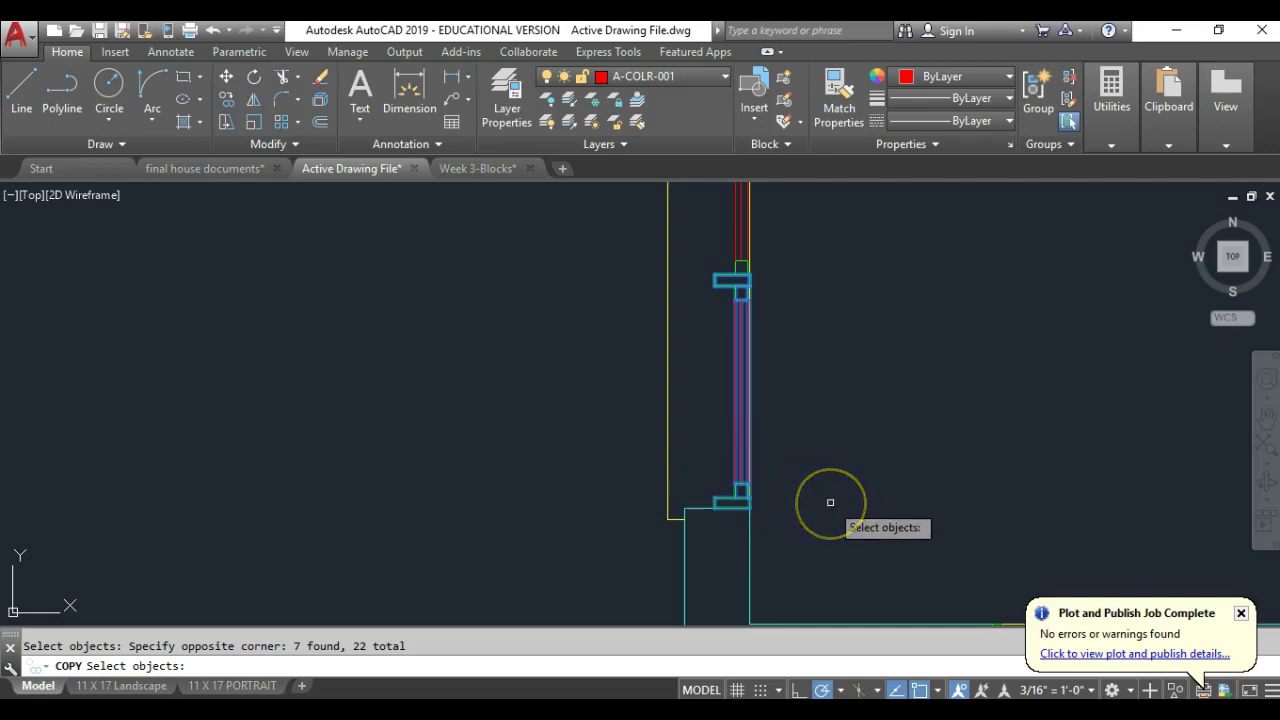
key(Return)
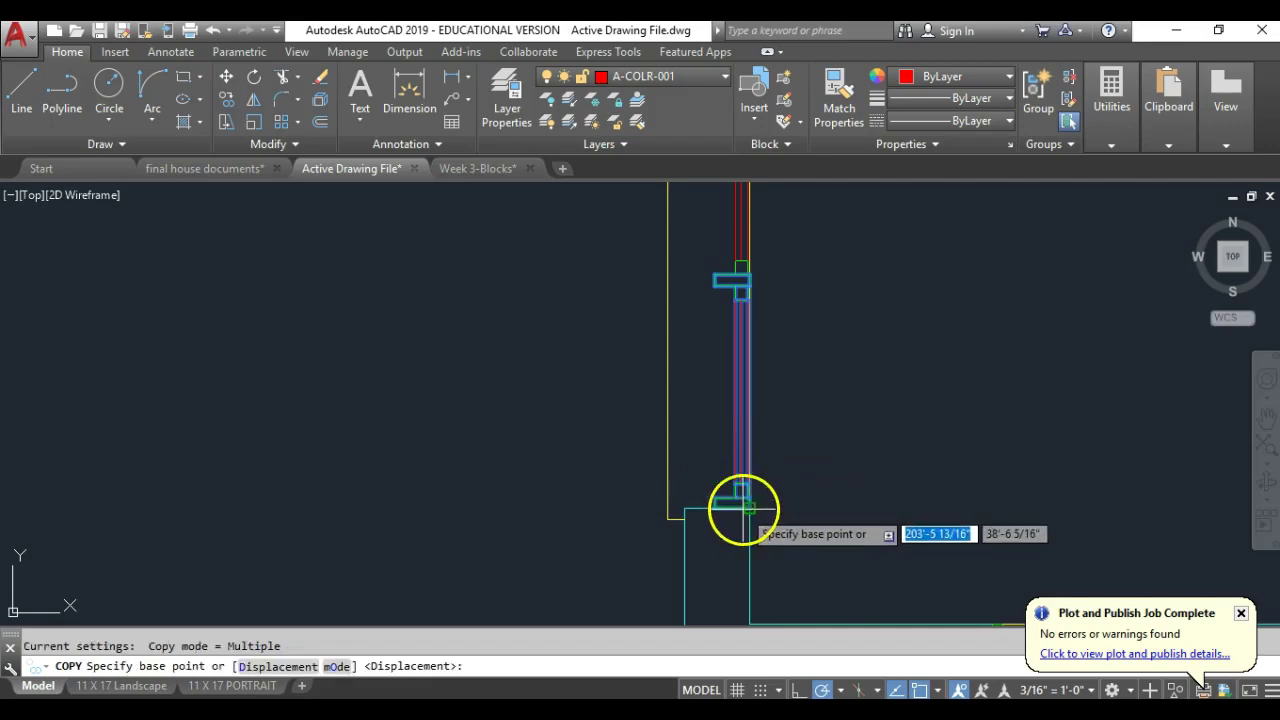
click(743, 508)
scroll(914, 530, down, 3)
scroll(871, 345, up, 4)
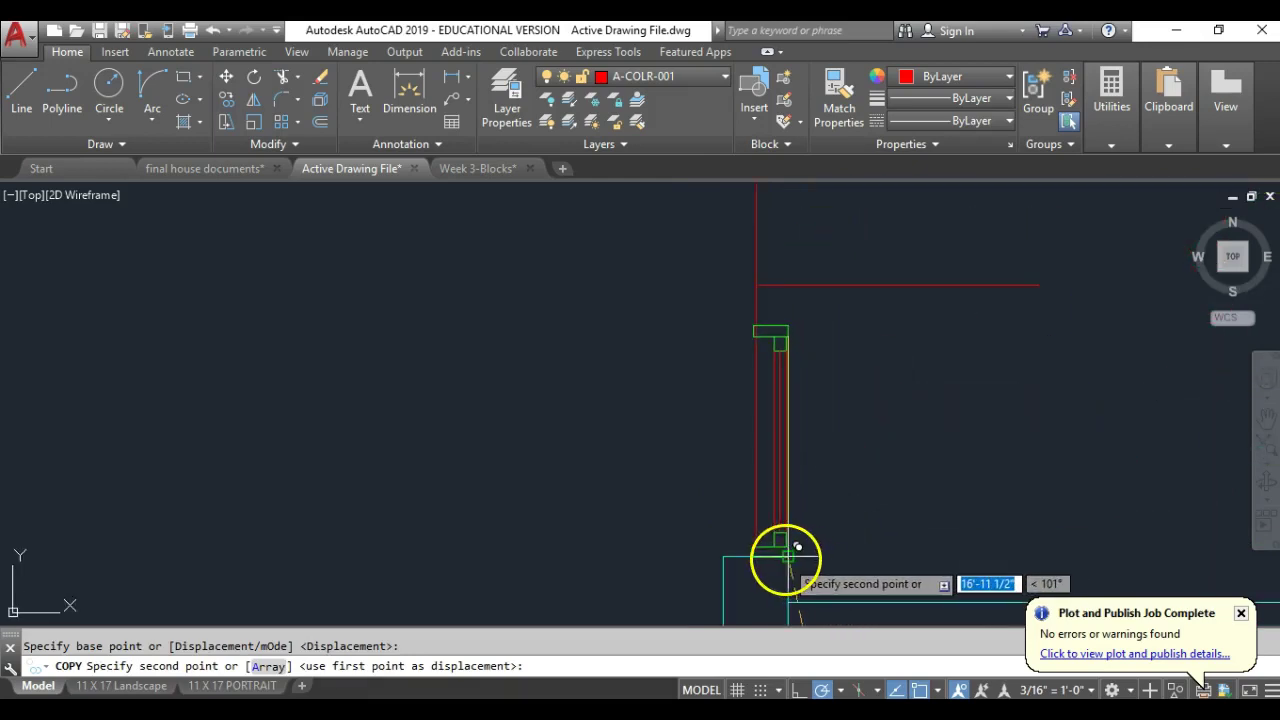
click(788, 556)
key(Return)
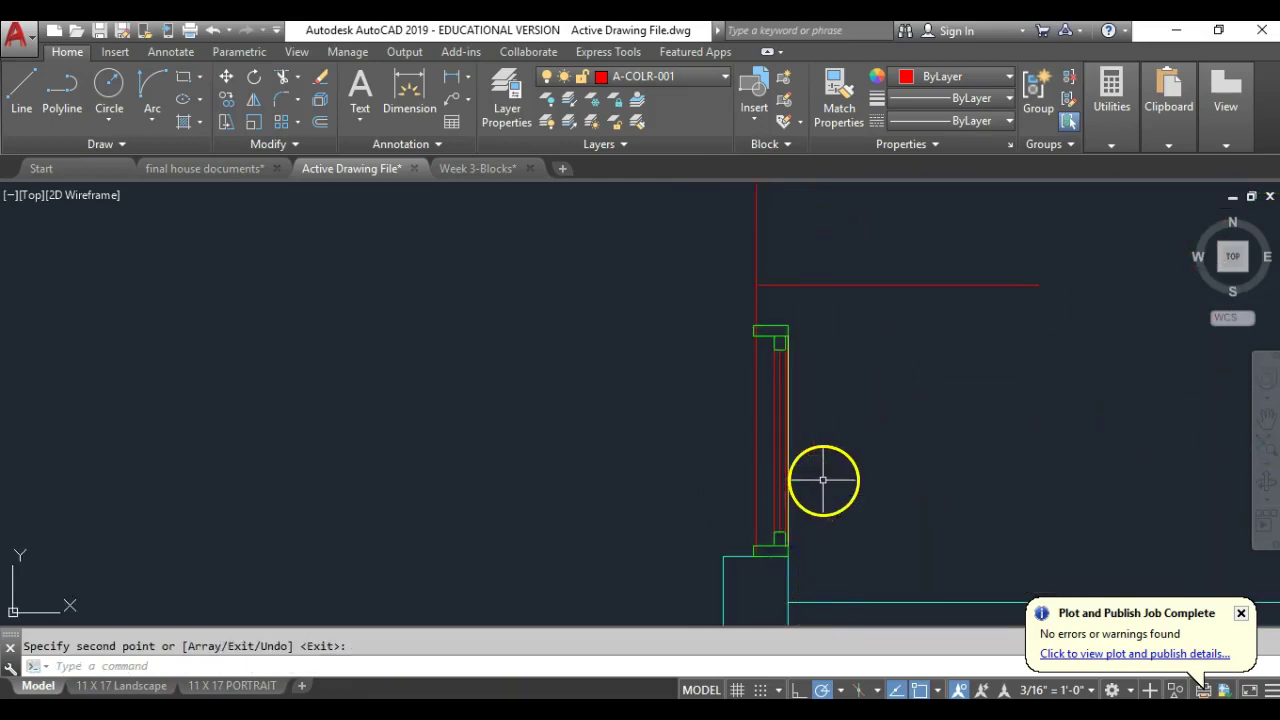
- Stretch the copied window's north end from the jamb's east-edge midpoint up to the lower horizontal red guide line
click(784, 349)
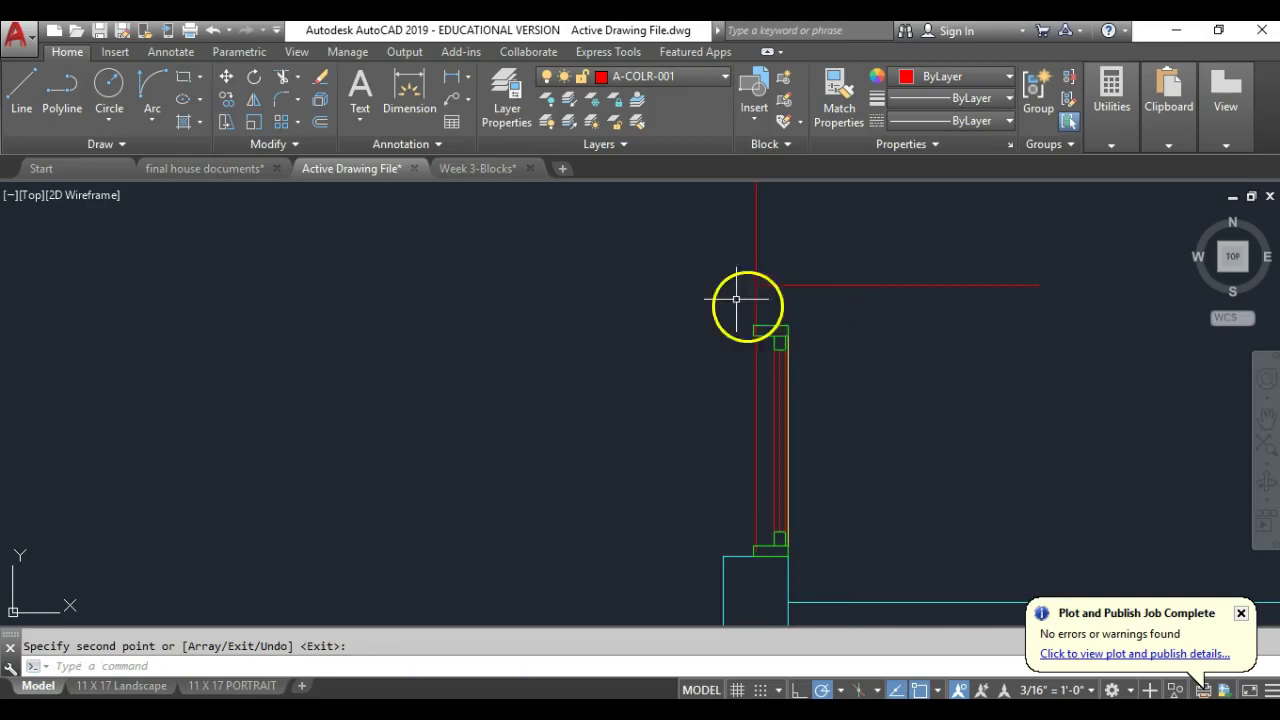
click(224, 122)
click(833, 313)
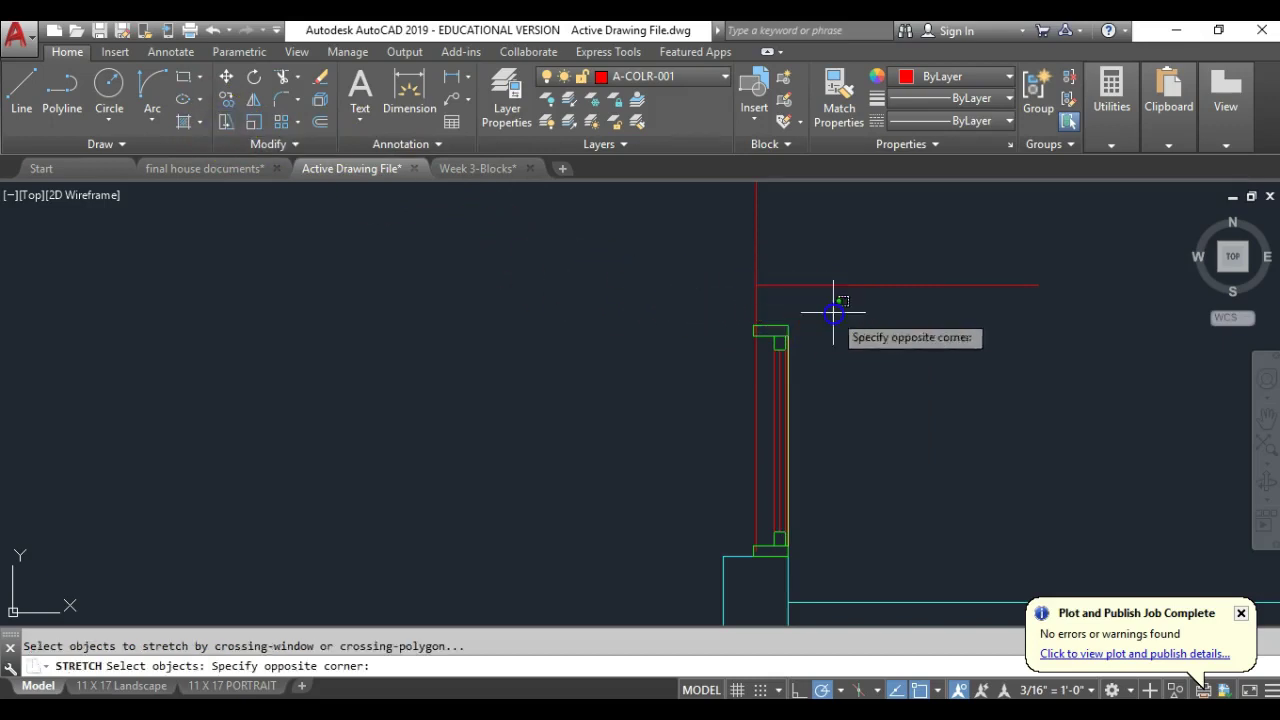
click(730, 373)
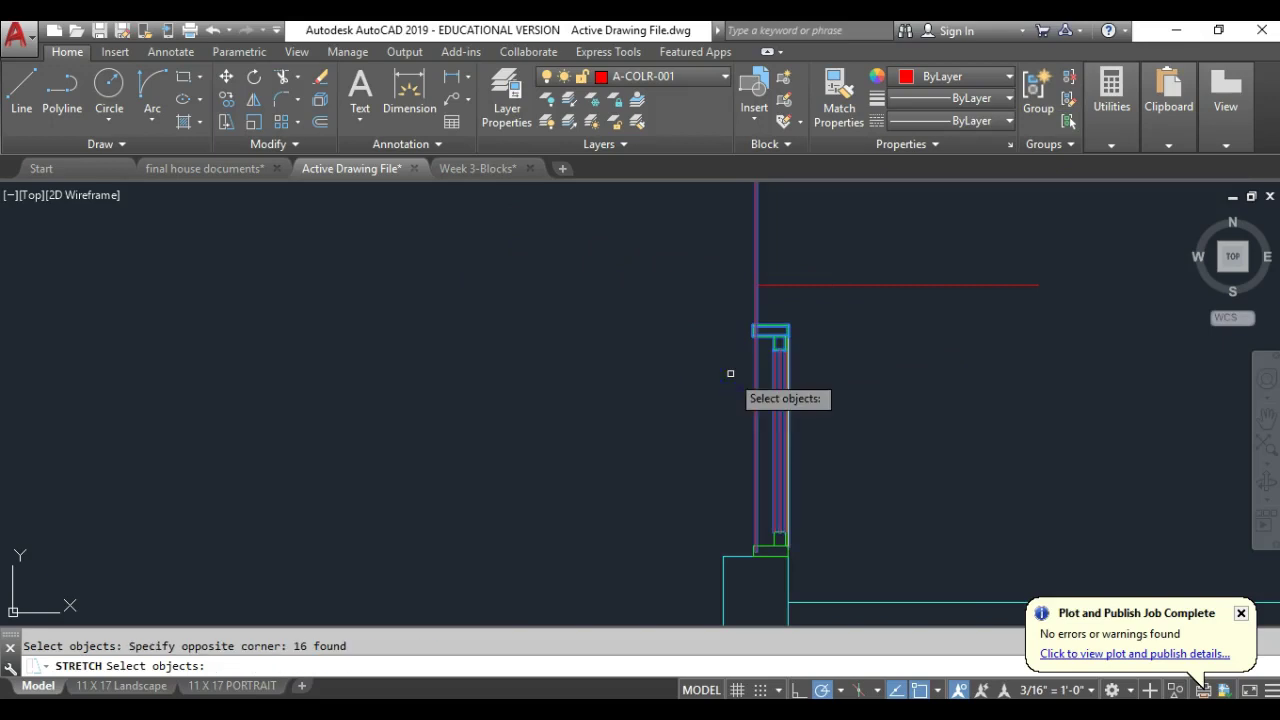
key(Return)
scroll(808, 333, up, 4)
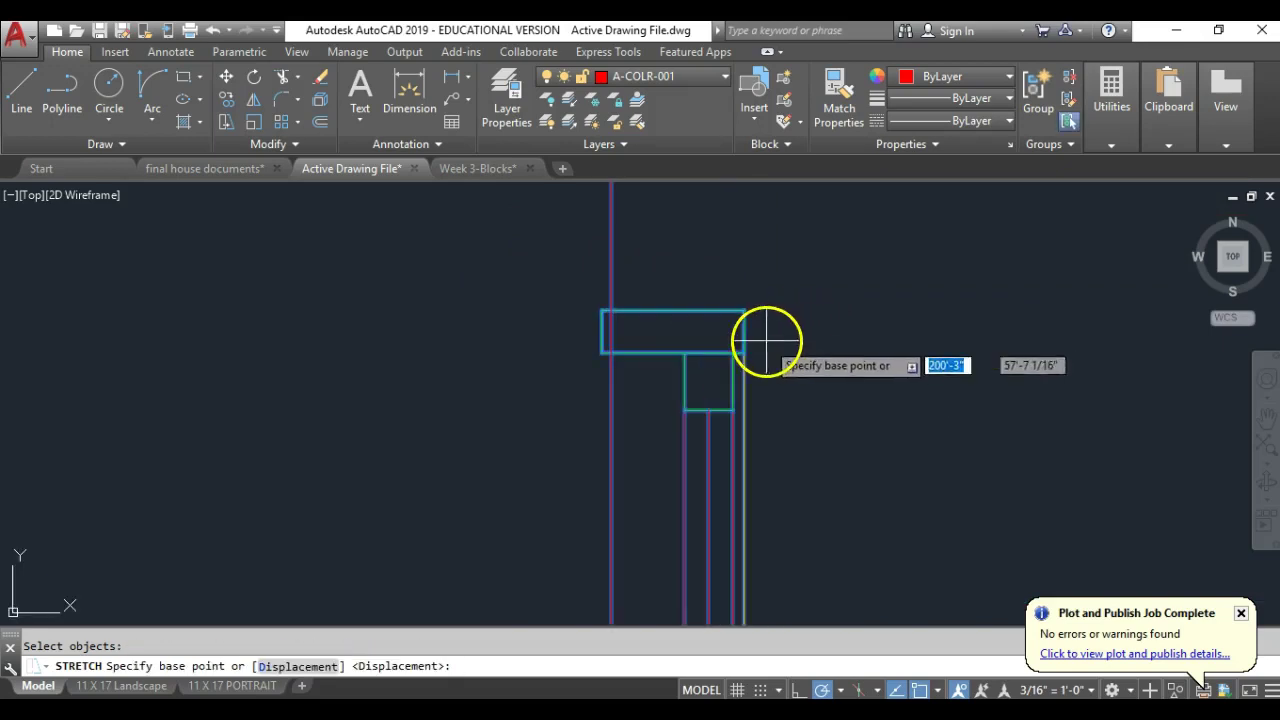
click(740, 335)
scroll(750, 310, down, 2)
click(753, 297)
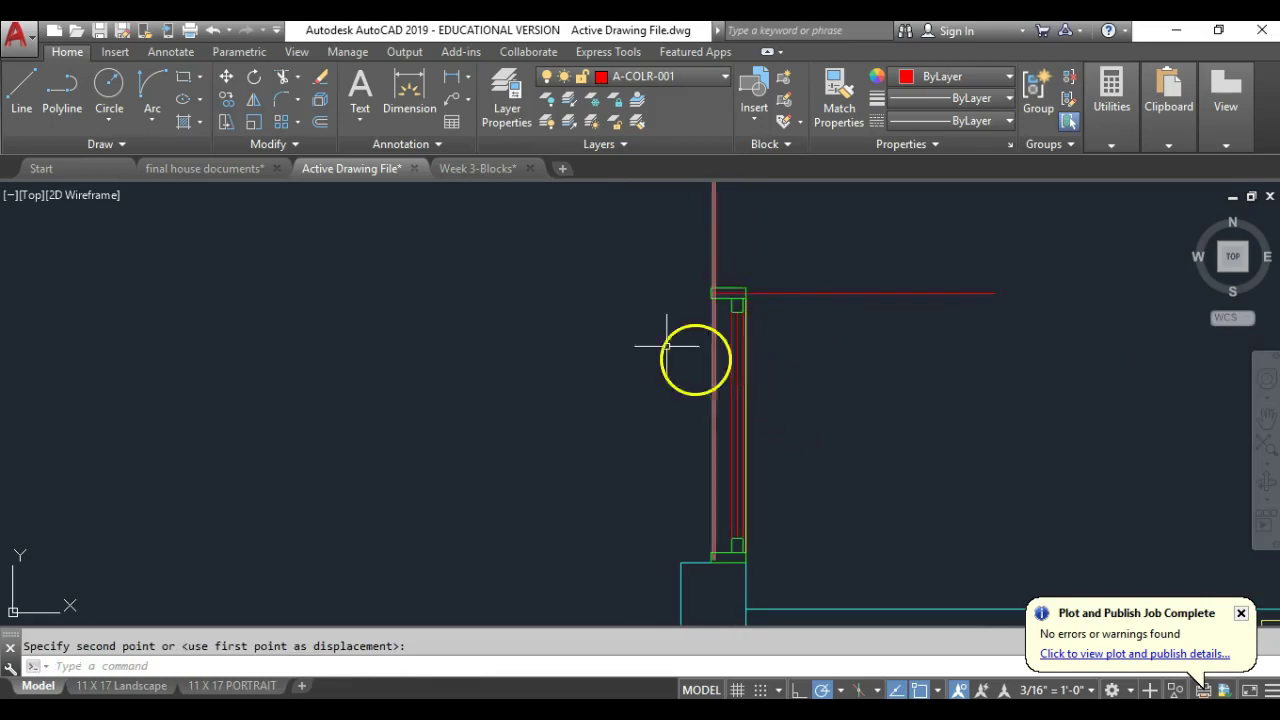
- Copy the stretched window and its jambs twice northward, from the south jamb's southwest corner to the same corner of each successive north jamb
click(226, 101)
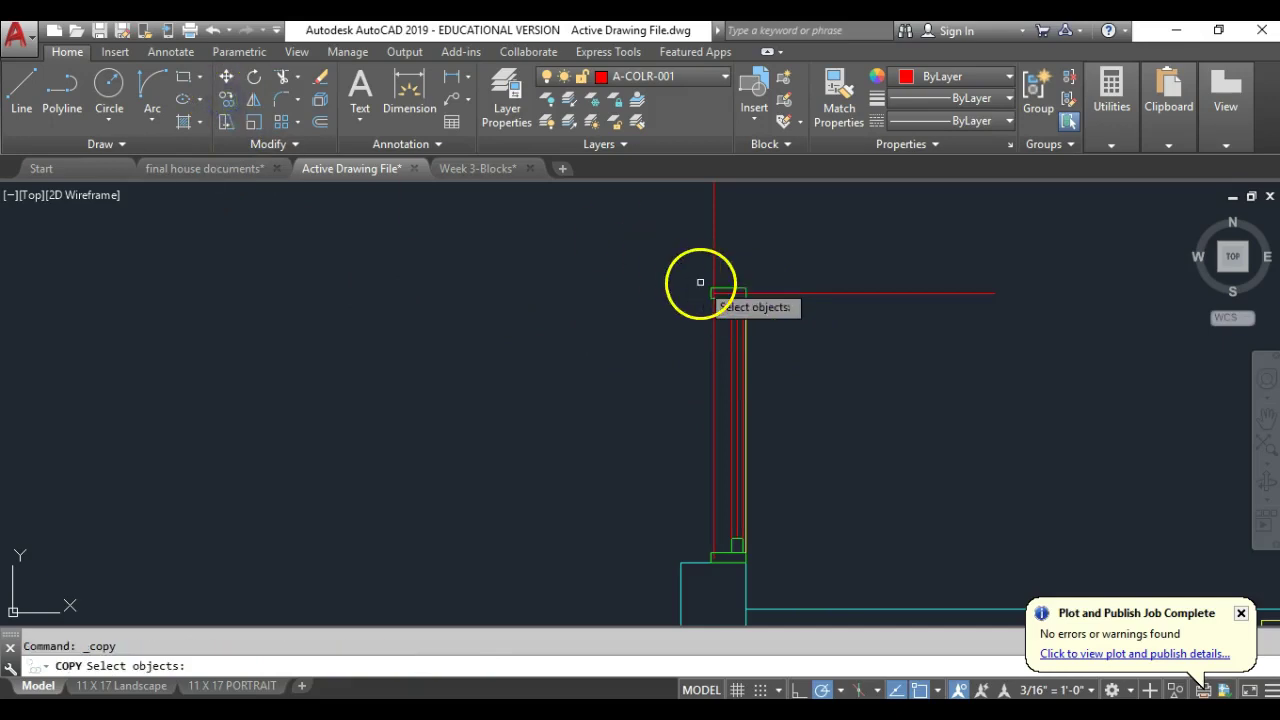
click(699, 280)
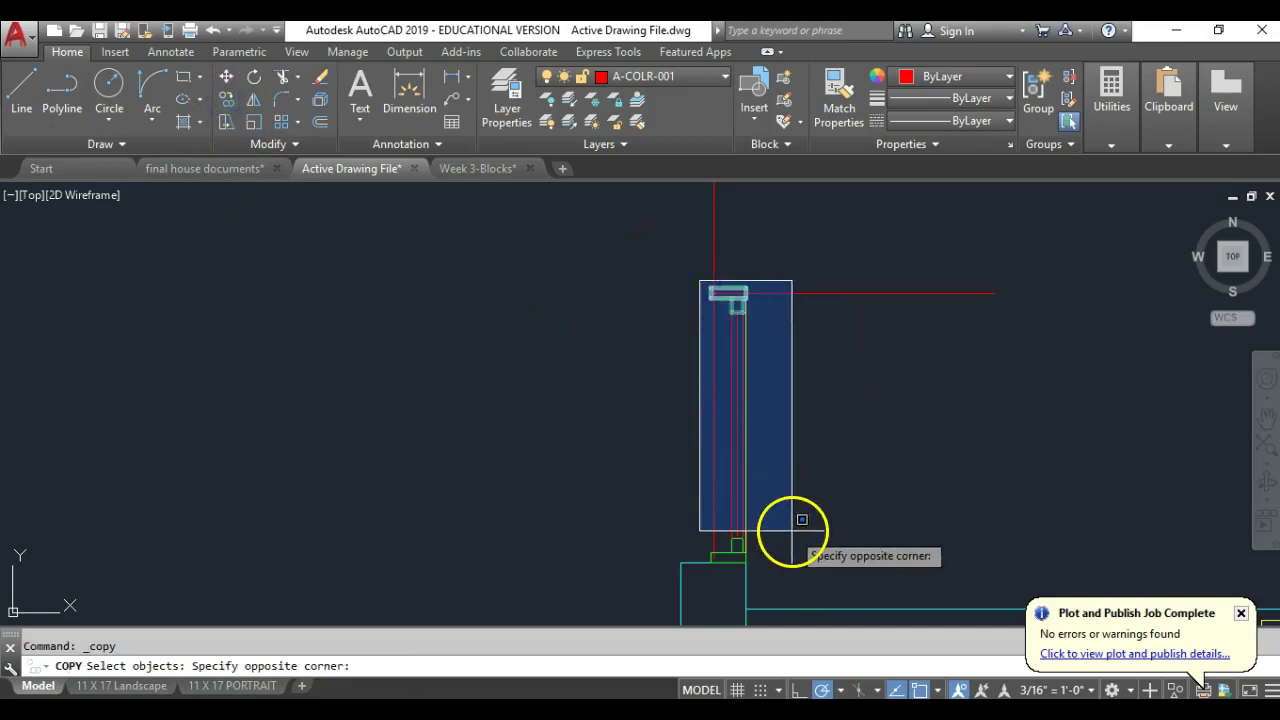
click(792, 567)
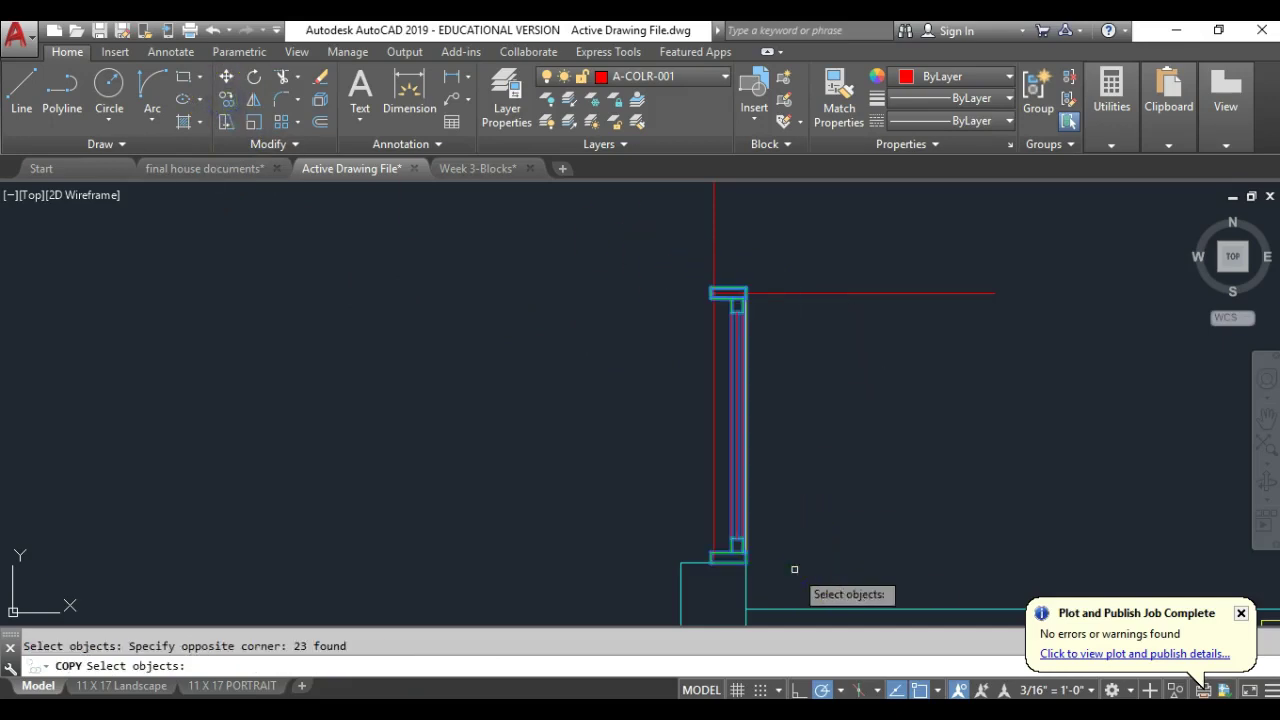
key(Return)
scroll(751, 571, up, 2)
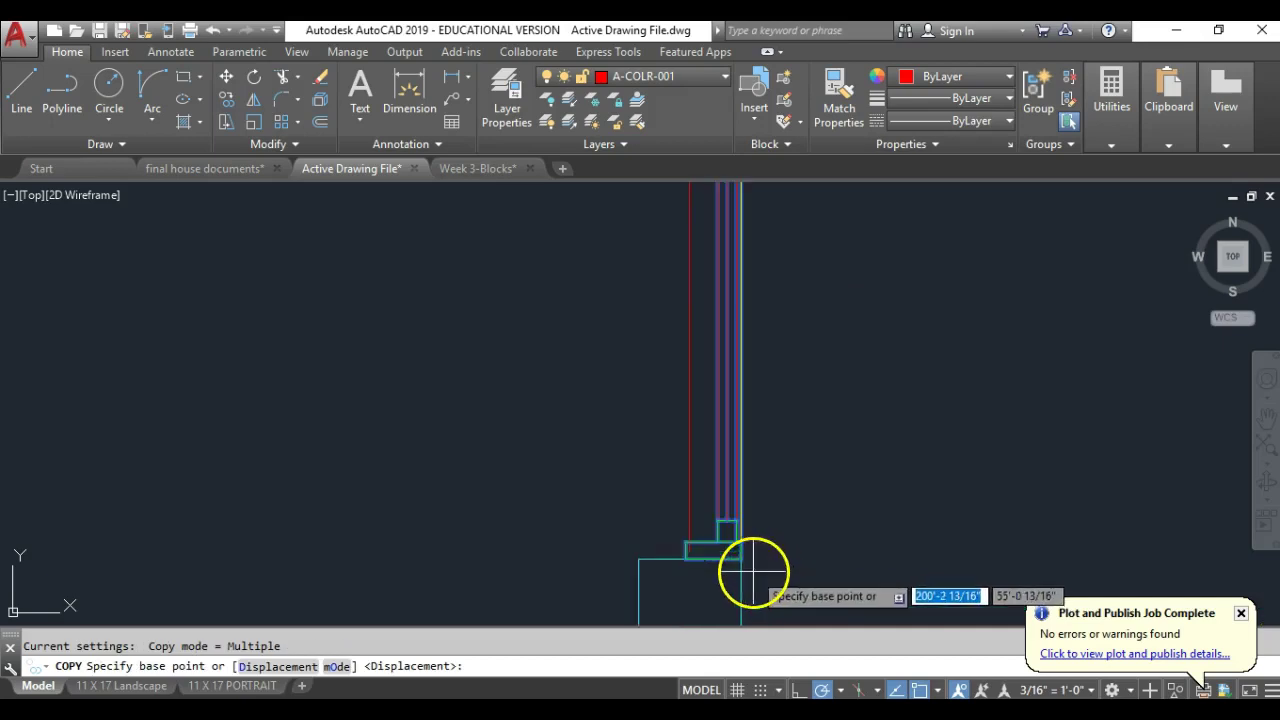
click(684, 558)
scroll(766, 560, down, 1)
scroll(749, 389, up, 3)
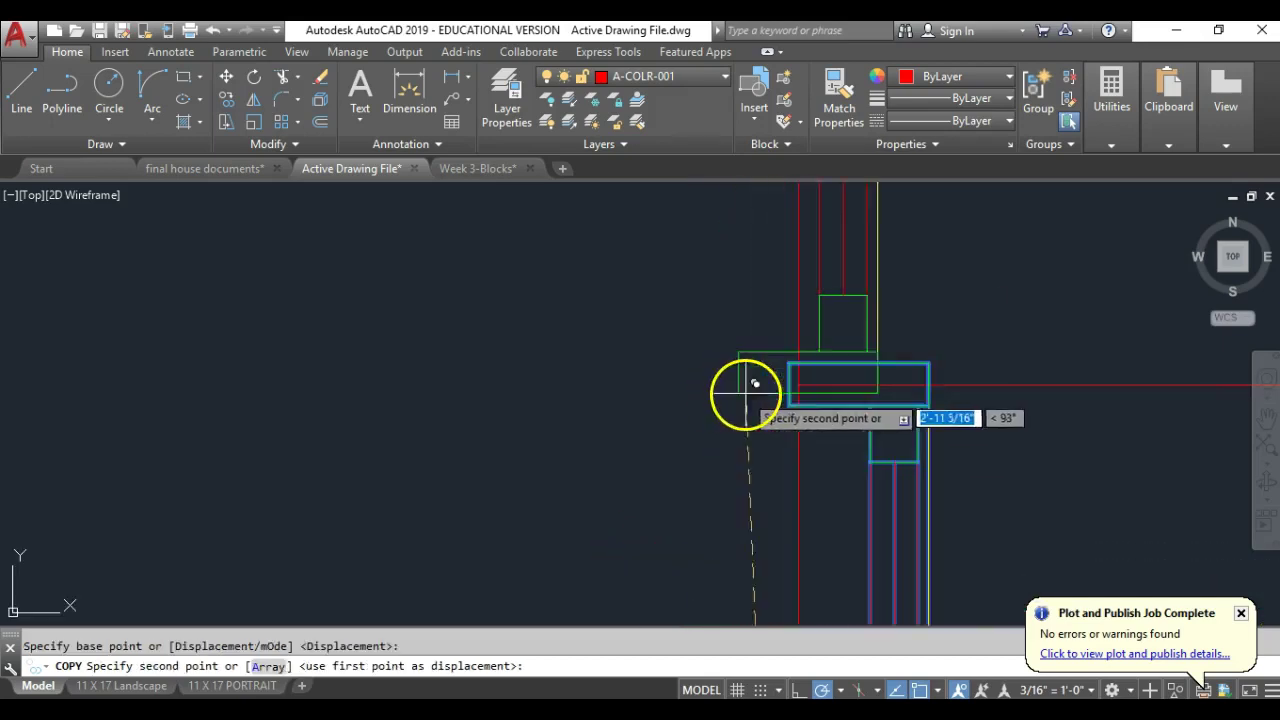
click(790, 404)
scroll(709, 437, down, 2)
scroll(771, 434, up, 3)
scroll(575, 240, up, 3)
scroll(575, 310, down, 5)
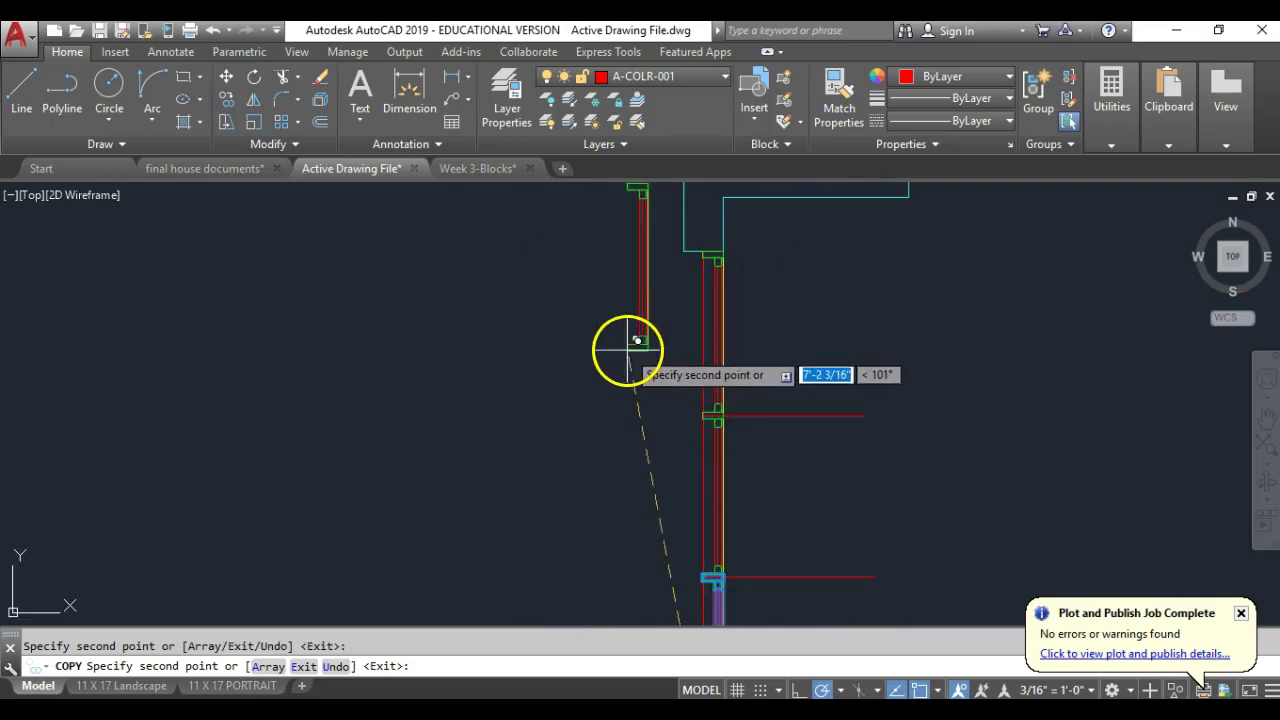
key(Return)
- Erase the two horizontal red guide lines and the divided vertical red line in the northernmost opening
scroll(680, 270, up, 3)
scroll(723, 231, down, 4)
middle_drag(772, 420, 744, 372)
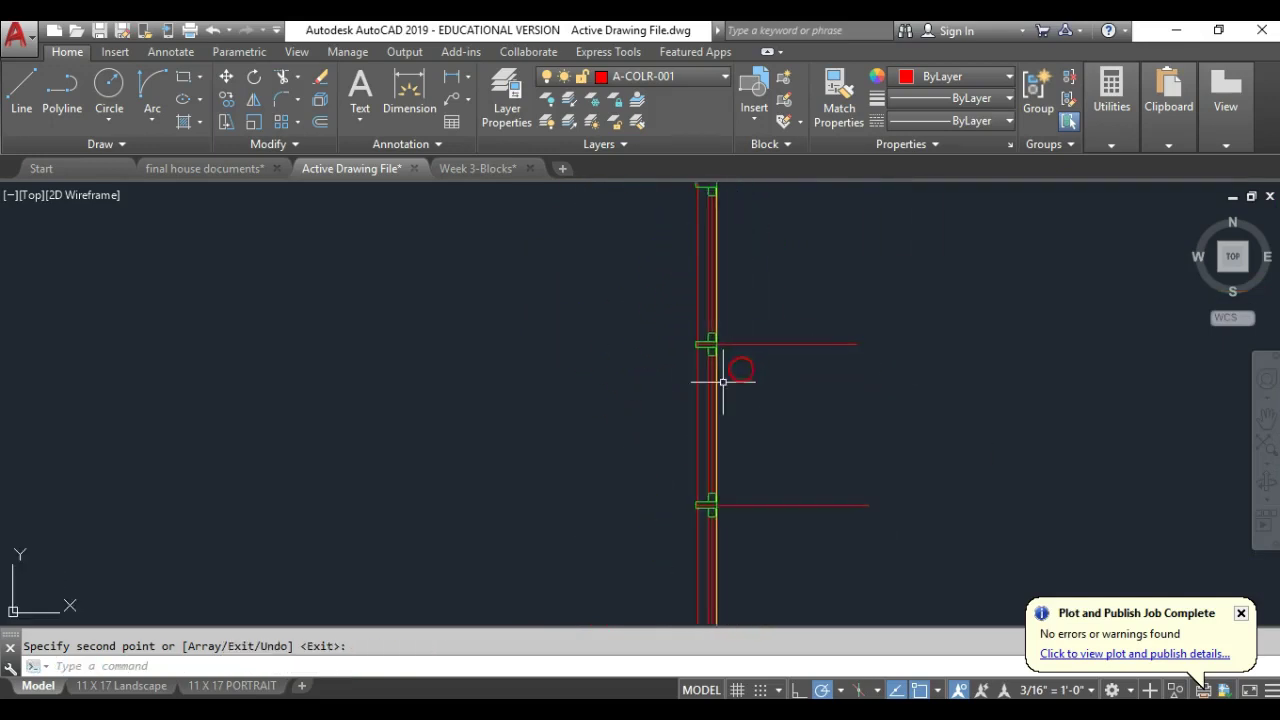
click(320, 77)
click(929, 310)
click(770, 582)
key(Return)
key(Return)
key(Return)
- Erase the leftover division points inside the two intermediate jambs of the northernmost opening
scroll(663, 380, down, 4)
scroll(654, 449, up, 6)
scroll(699, 414, up, 5)
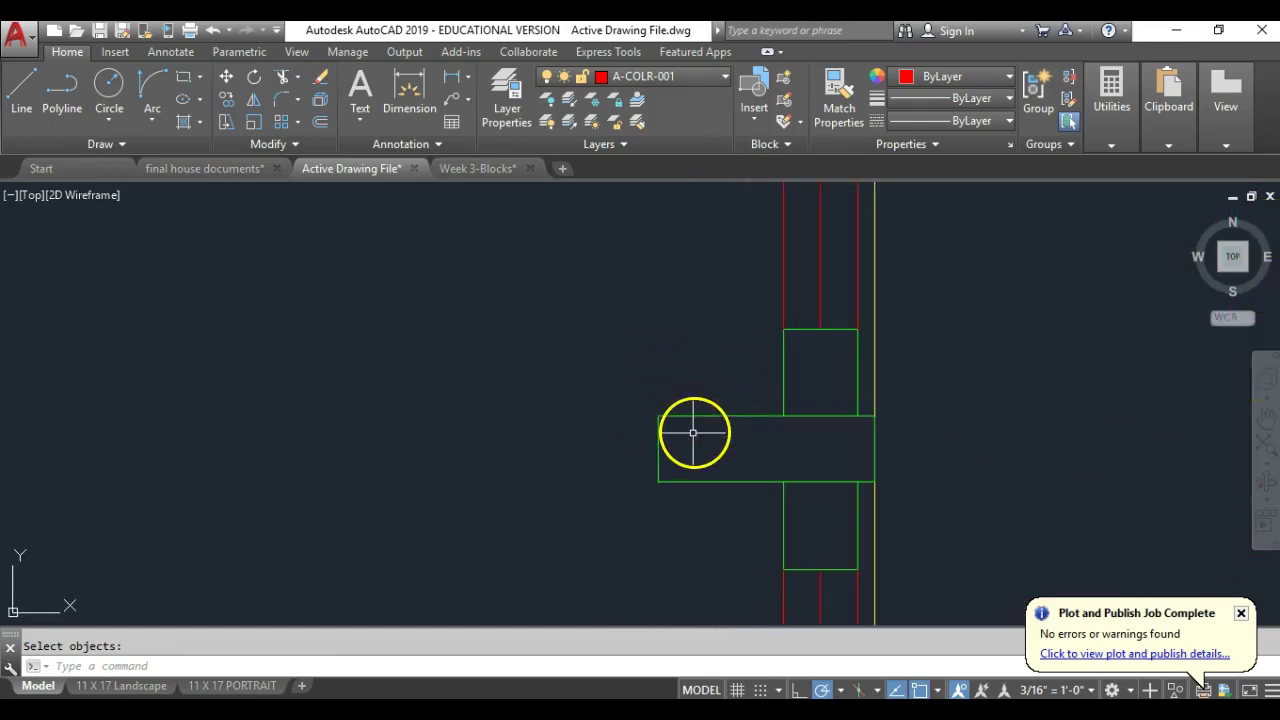
click(321, 75)
click(705, 431)
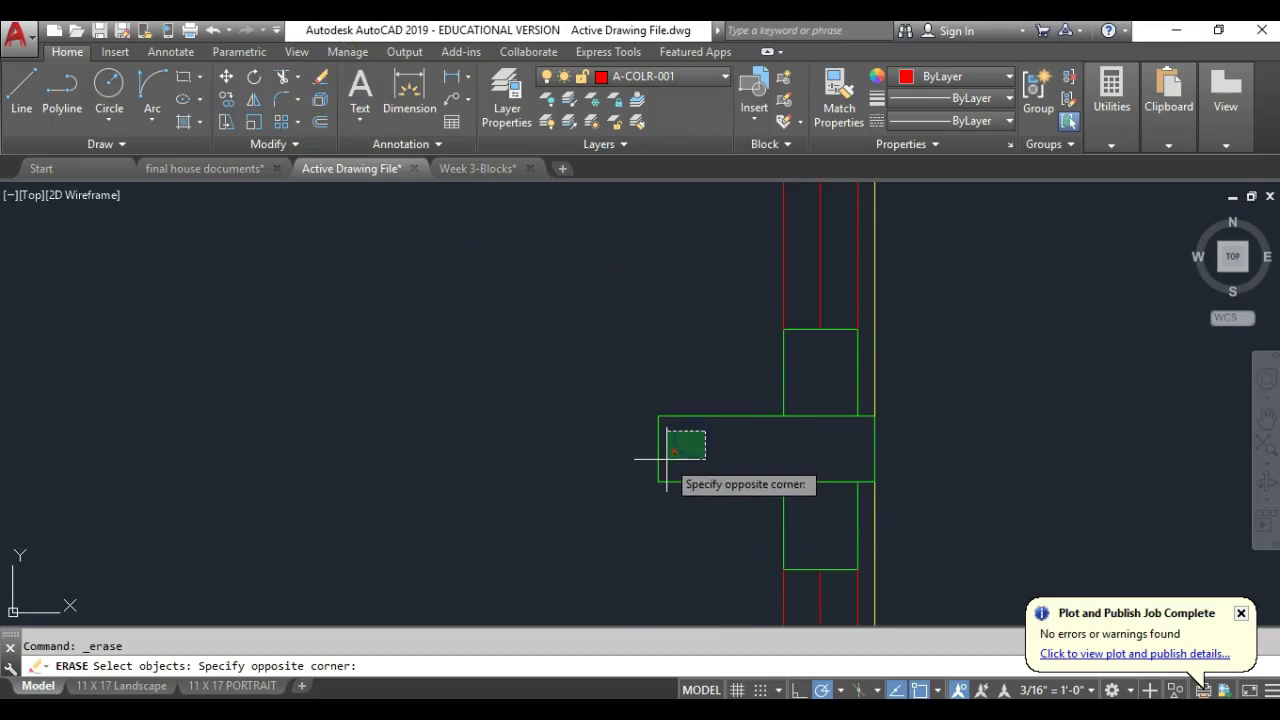
click(667, 458)
key(Return)
scroll(806, 420, down, 5)
scroll(860, 355, up, 3)
text(e)
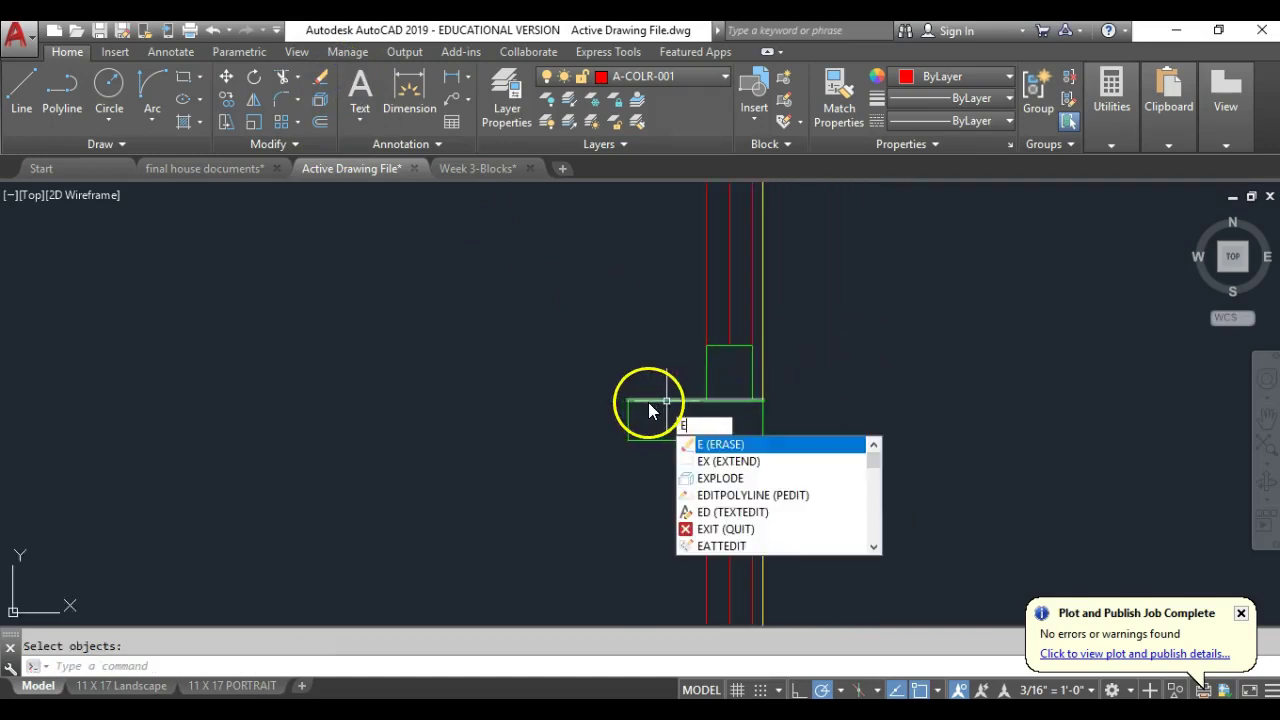
key(Return)
click(655, 413)
click(632, 428)
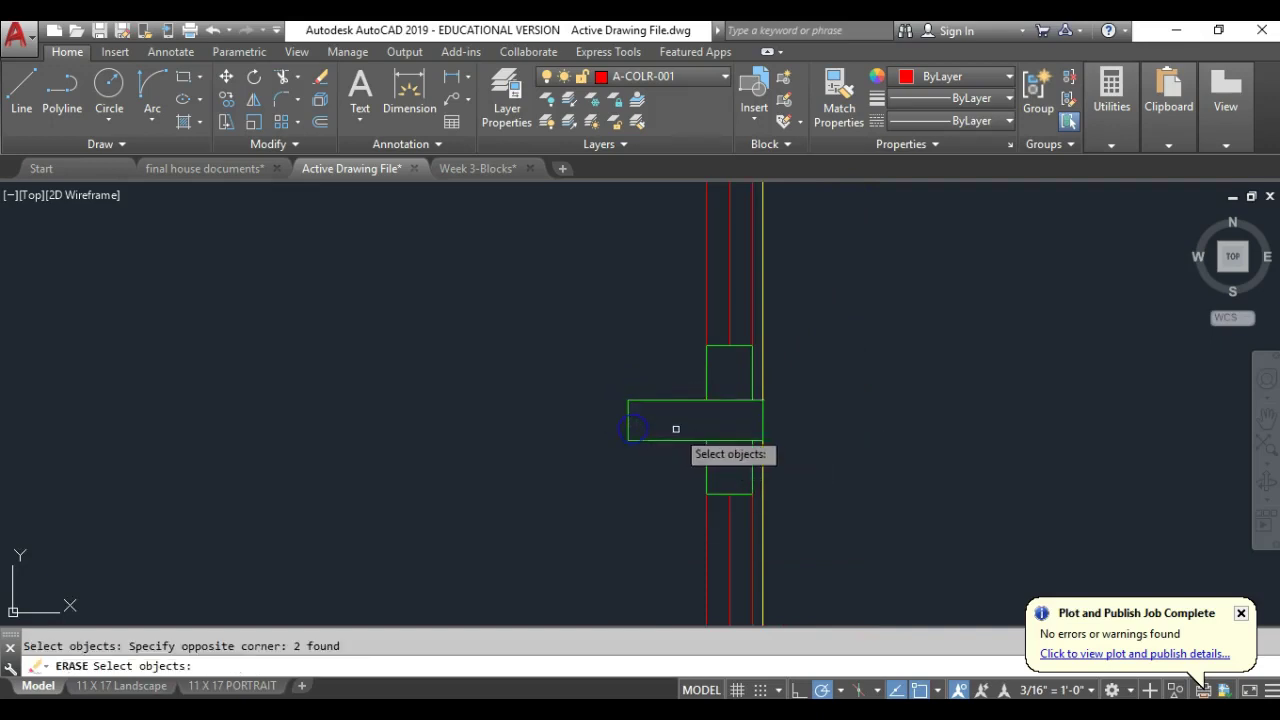
key(Return)
- Erase the leftover point inside the north end jamb of the northernmost opening
scroll(723, 451, down, 4)
middle_drag(702, 349, 731, 491)
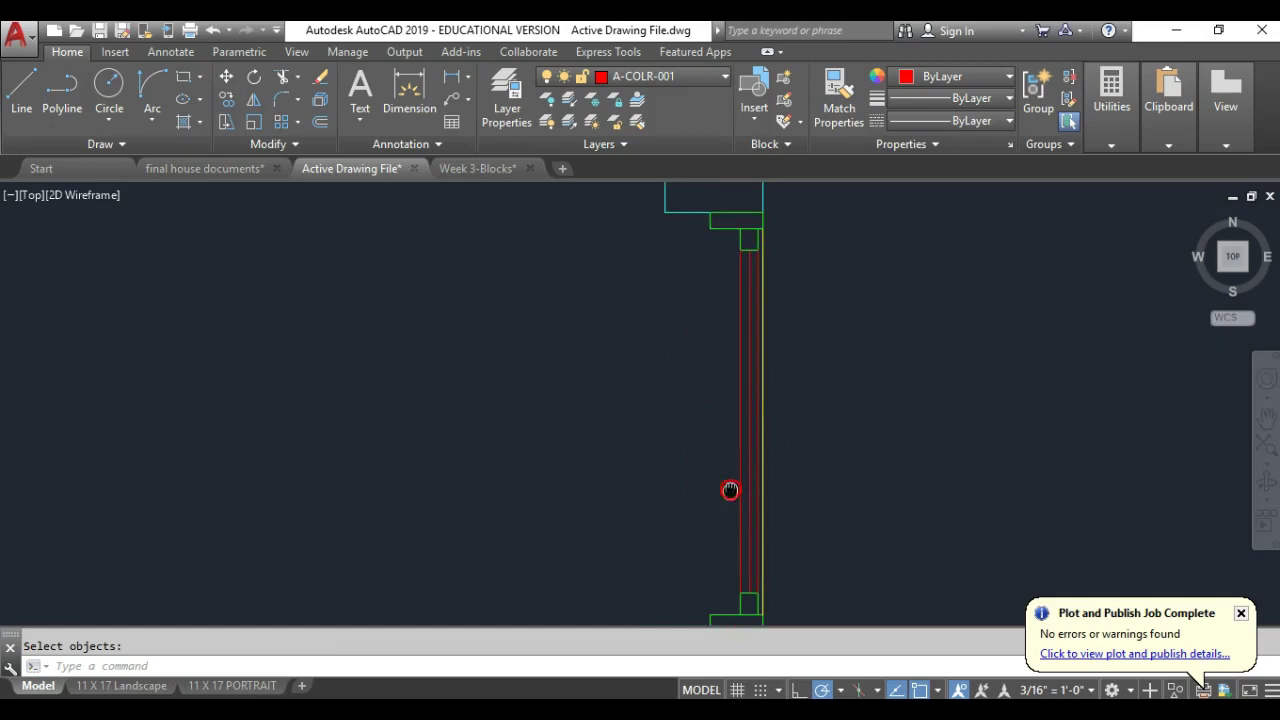
scroll(730, 203, up, 3)
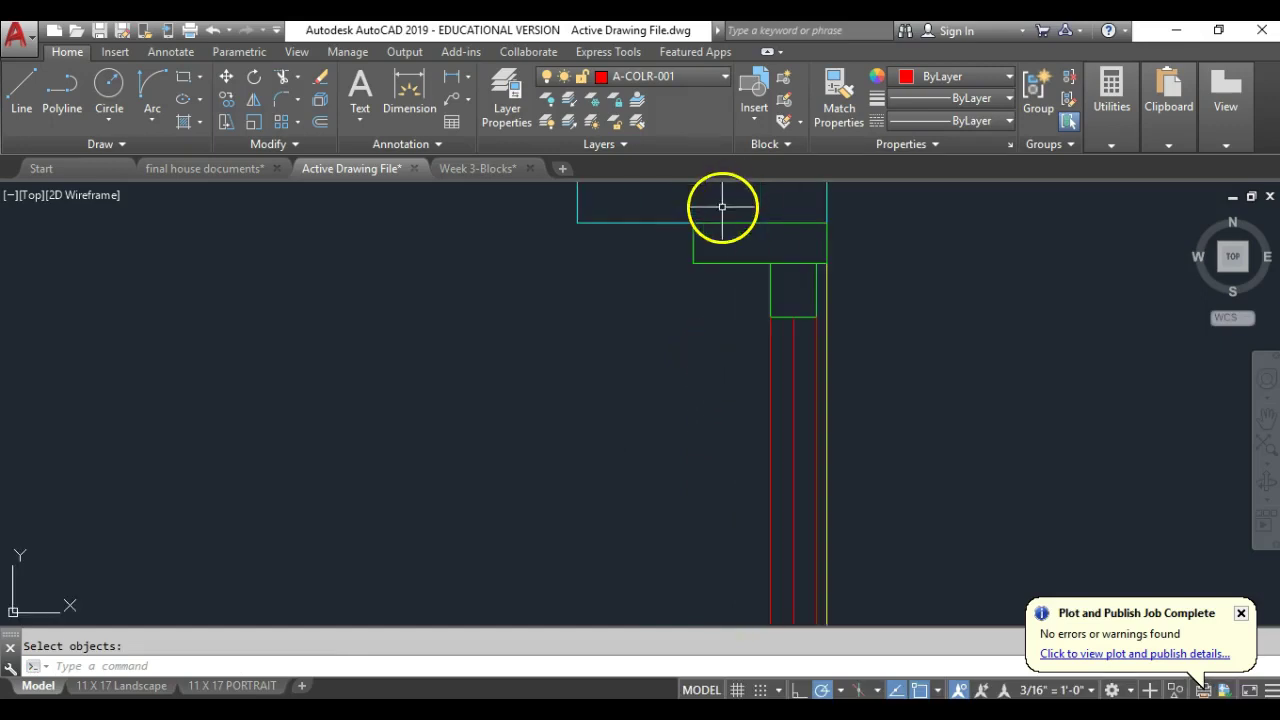
click(313, 85)
click(718, 231)
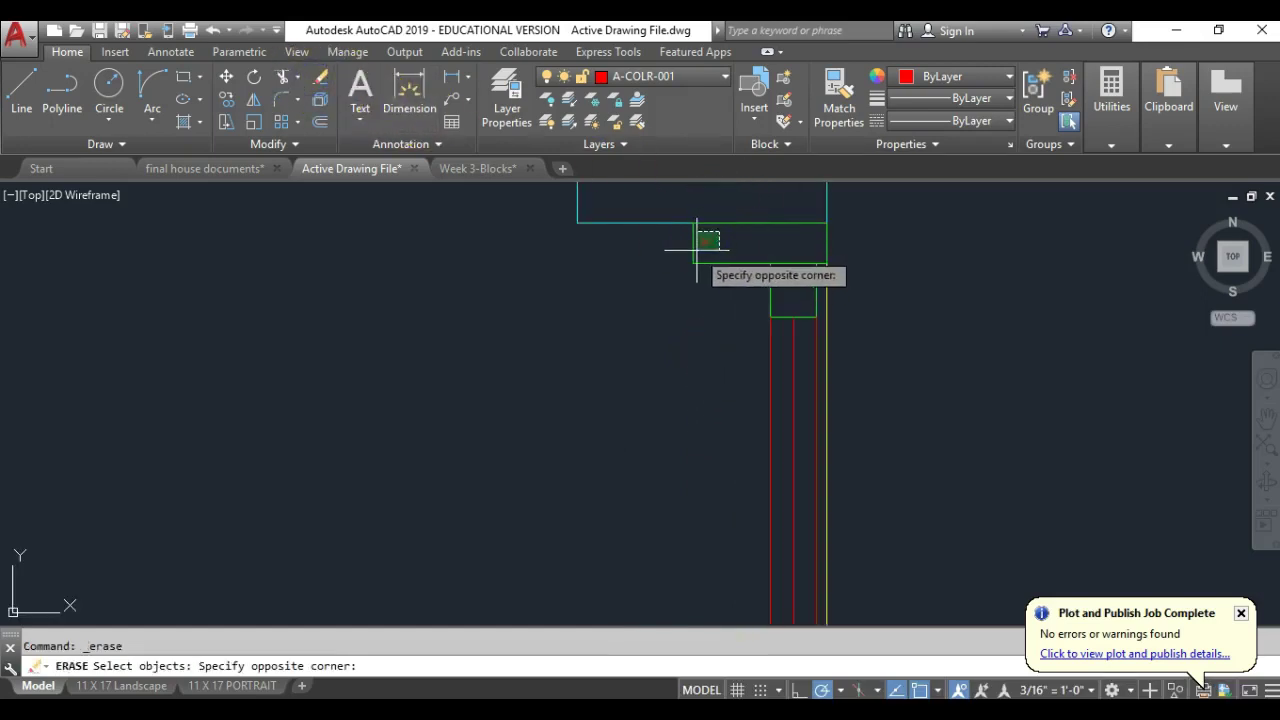
click(697, 250)
key(Return)
- Copy the middle opening's exterior sill lines from its outer south wall corner to the matching outer corner of the northernmost opening
scroll(698, 303, down, 9)
middle_drag(678, 431, 696, 335)
middle_drag(684, 438, 711, 508)
scroll(650, 346, down, 2)
middle_drag(650, 346, 636, 205)
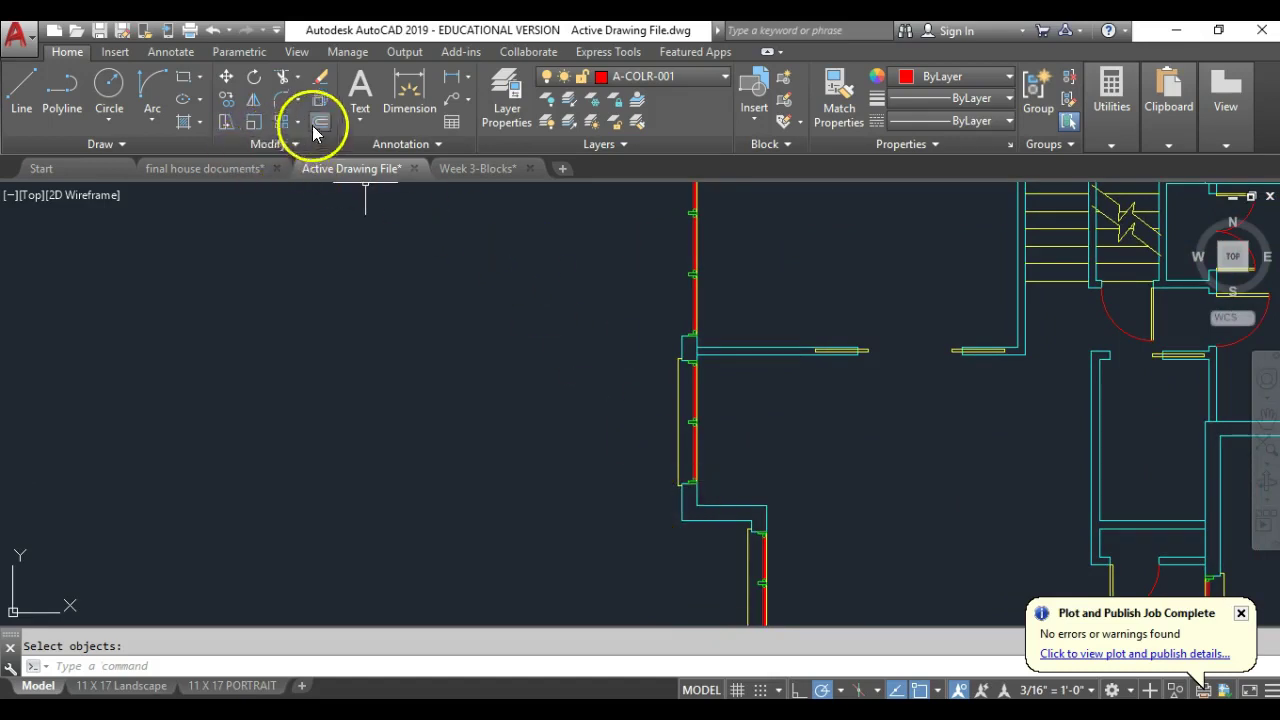
click(226, 99)
scroll(665, 501, up, 3)
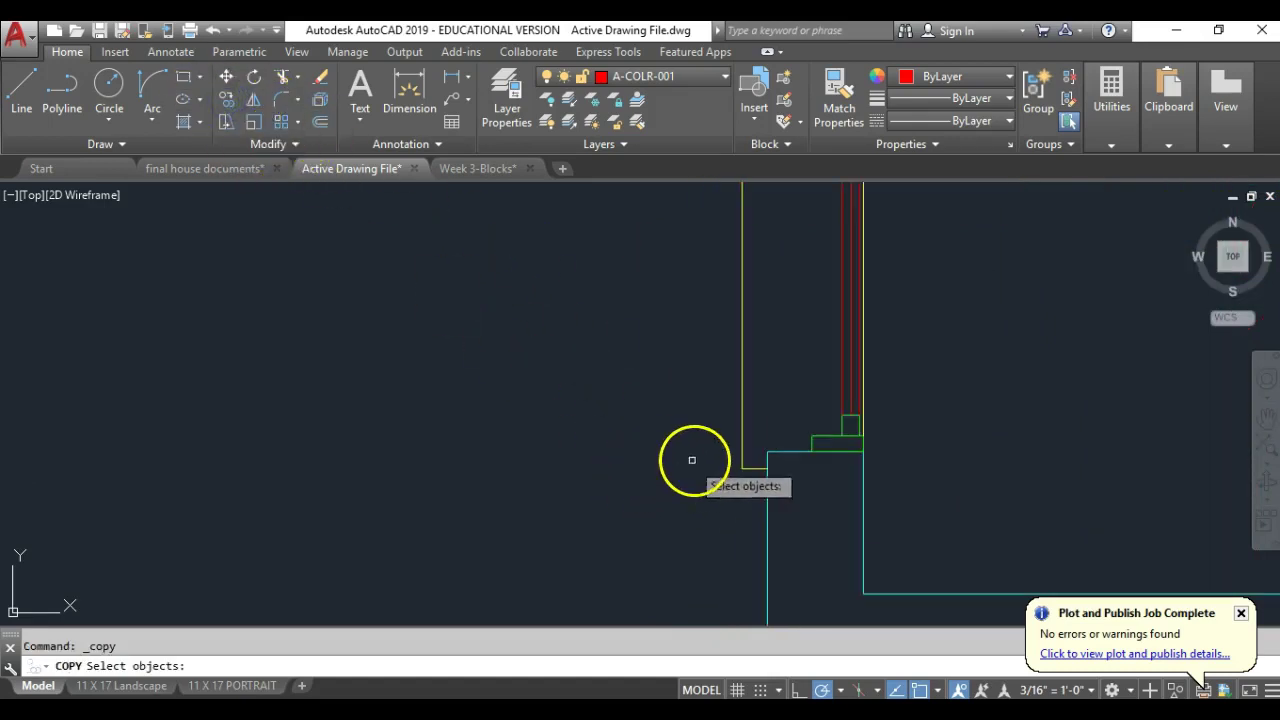
click(757, 443)
click(718, 495)
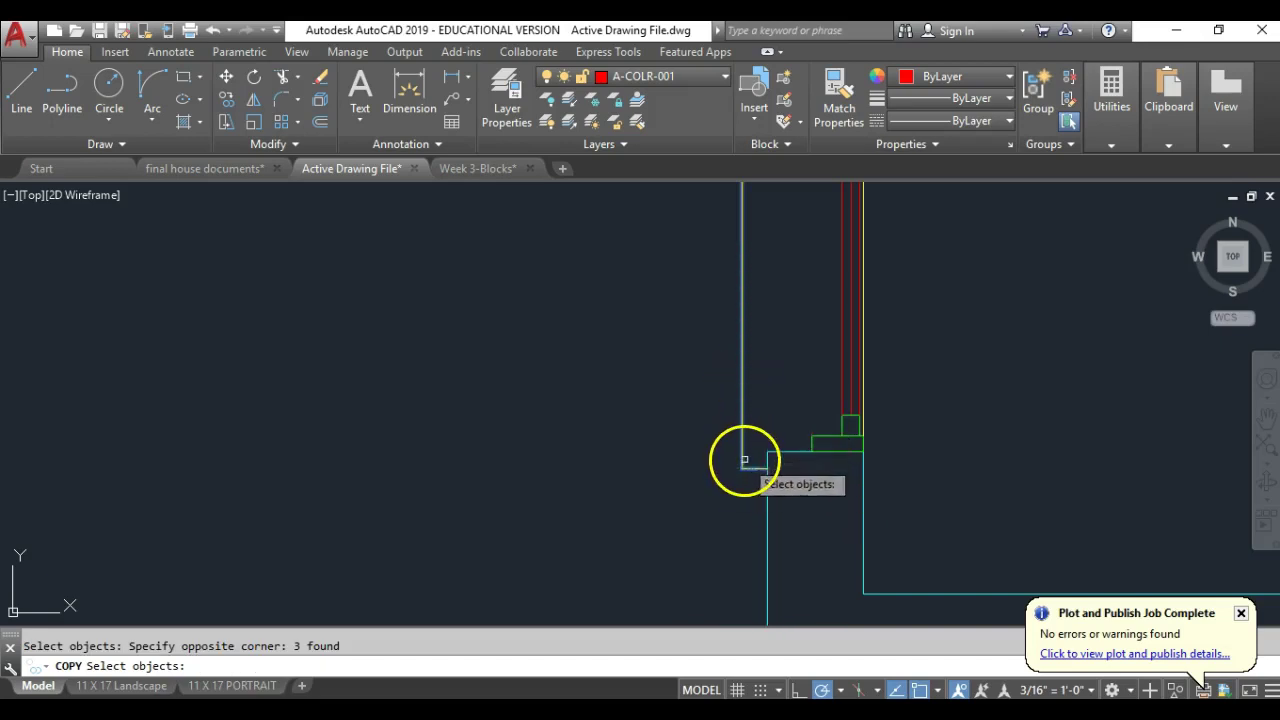
key(Return)
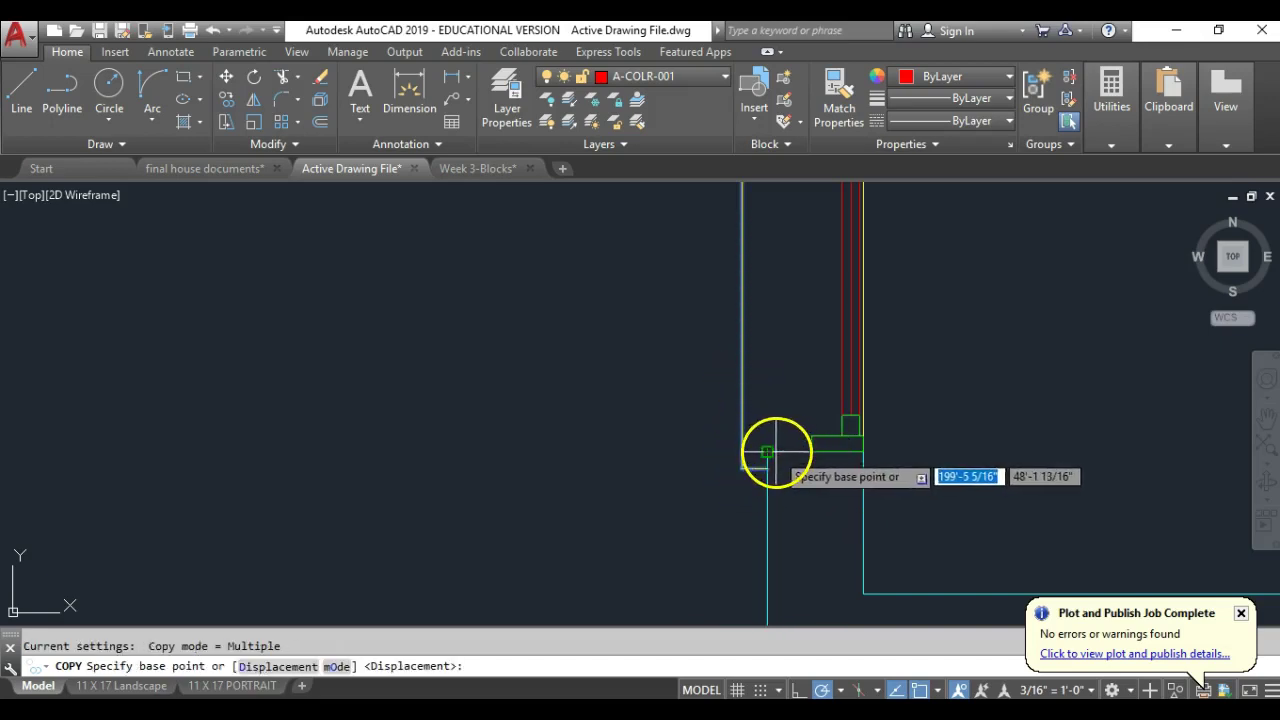
click(778, 452)
scroll(788, 436, down, 3)
scroll(783, 367, up, 4)
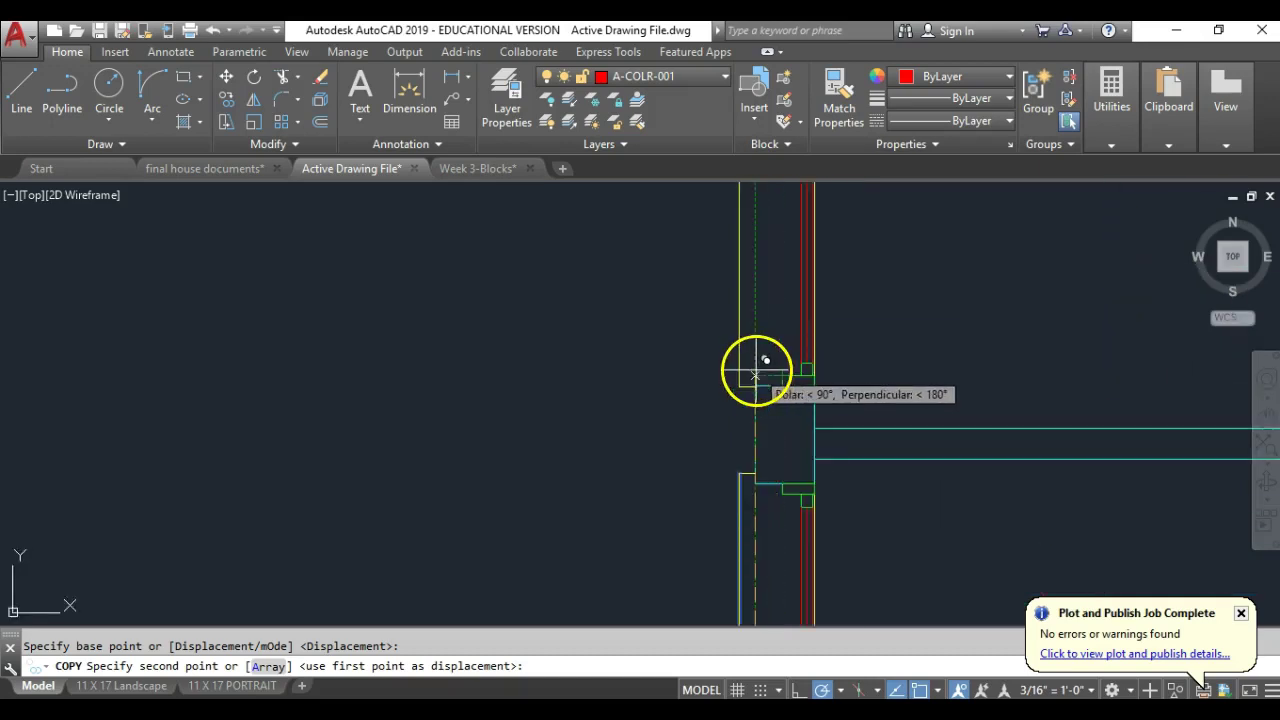
click(757, 388)
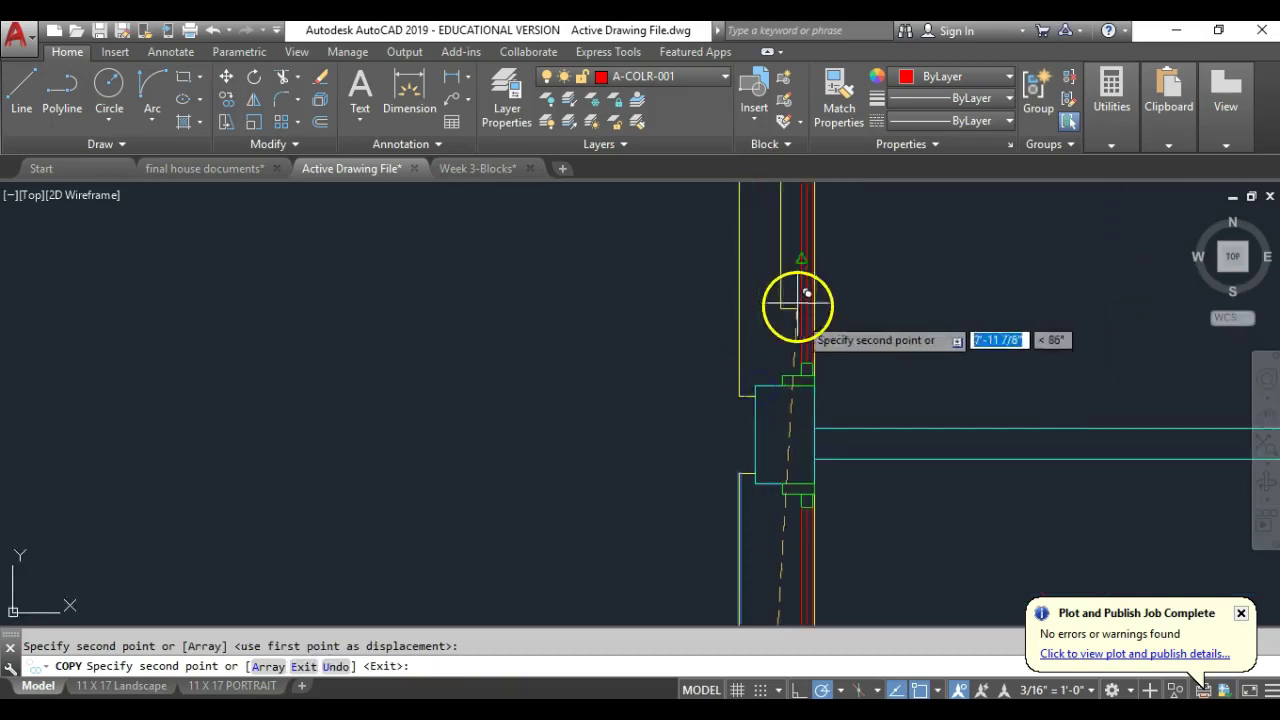
key(Return)
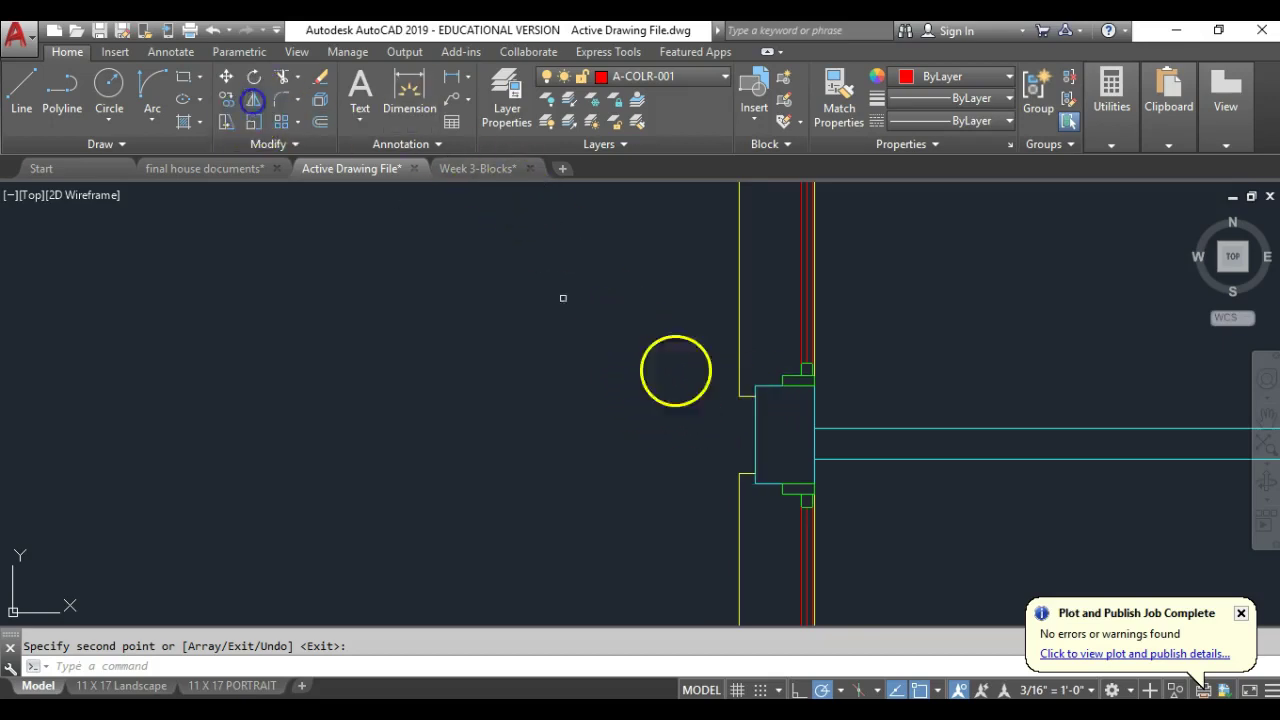
- Mirror the copied sill's short south end line about a horizontal axis through the middle window's midpoint, keeping the original
click(702, 383)
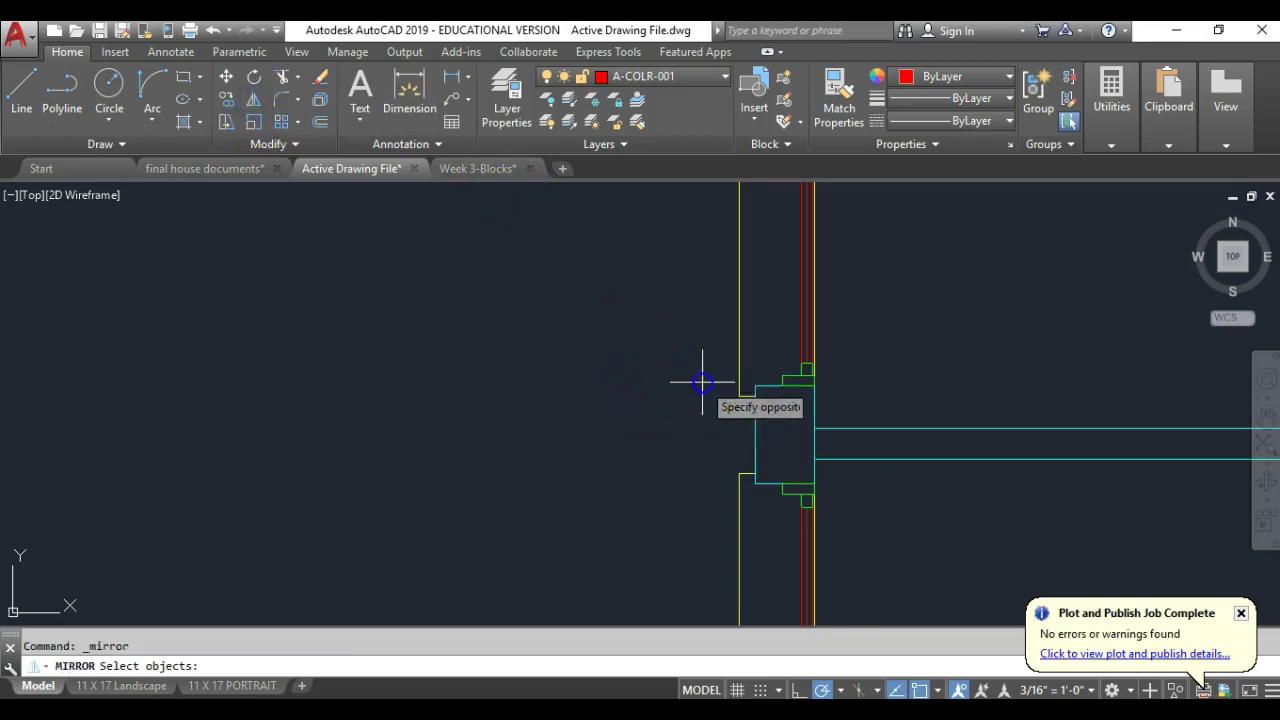
click(759, 410)
key(Return)
scroll(769, 390, down, 4)
middle_drag(787, 300, 791, 420)
click(787, 366)
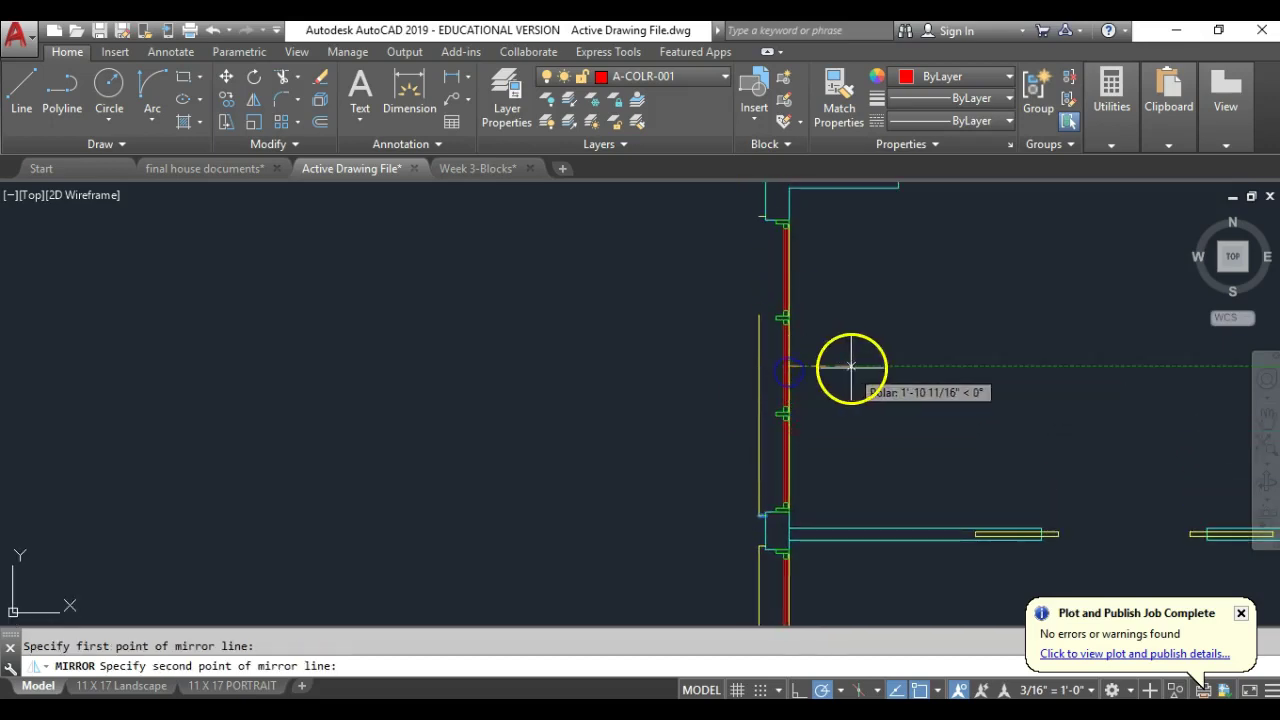
click(851, 368)
key(Return)
click(789, 215)
- Fillet the mirrored north end line with the northernmost sill's vertical line to close the sill's outer corner
scroll(754, 219, up, 3)
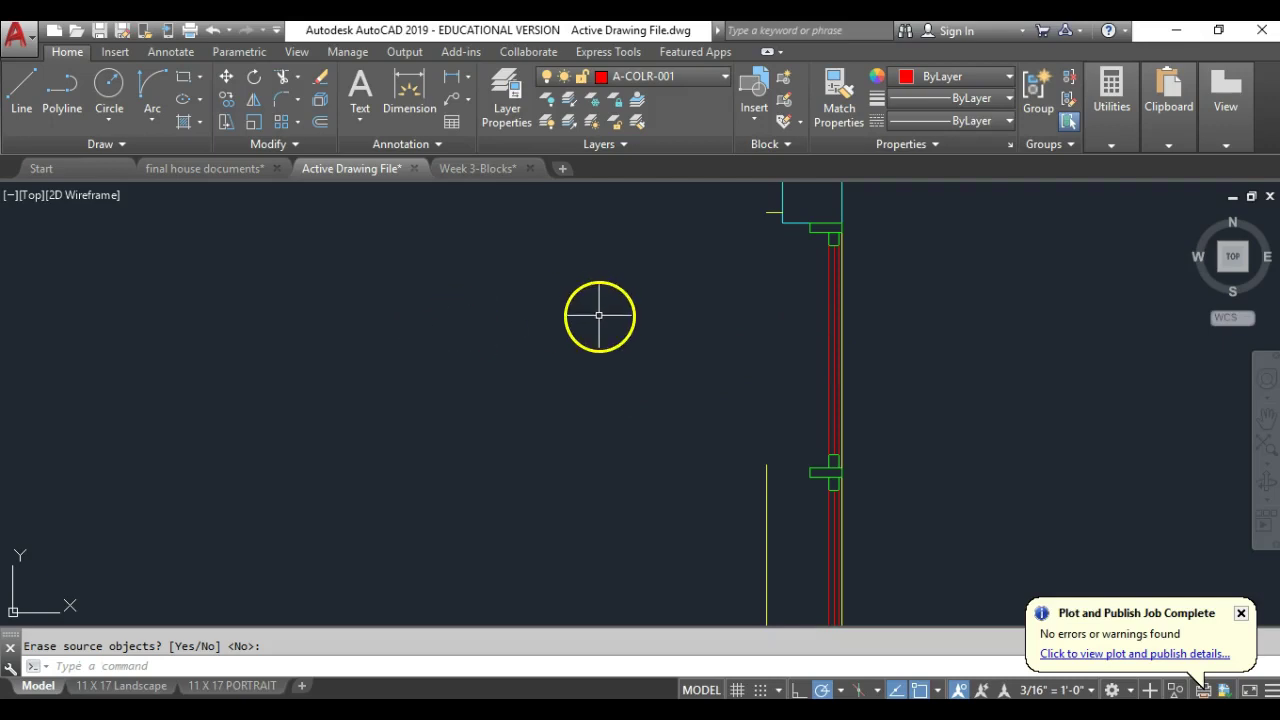
click(282, 106)
click(769, 213)
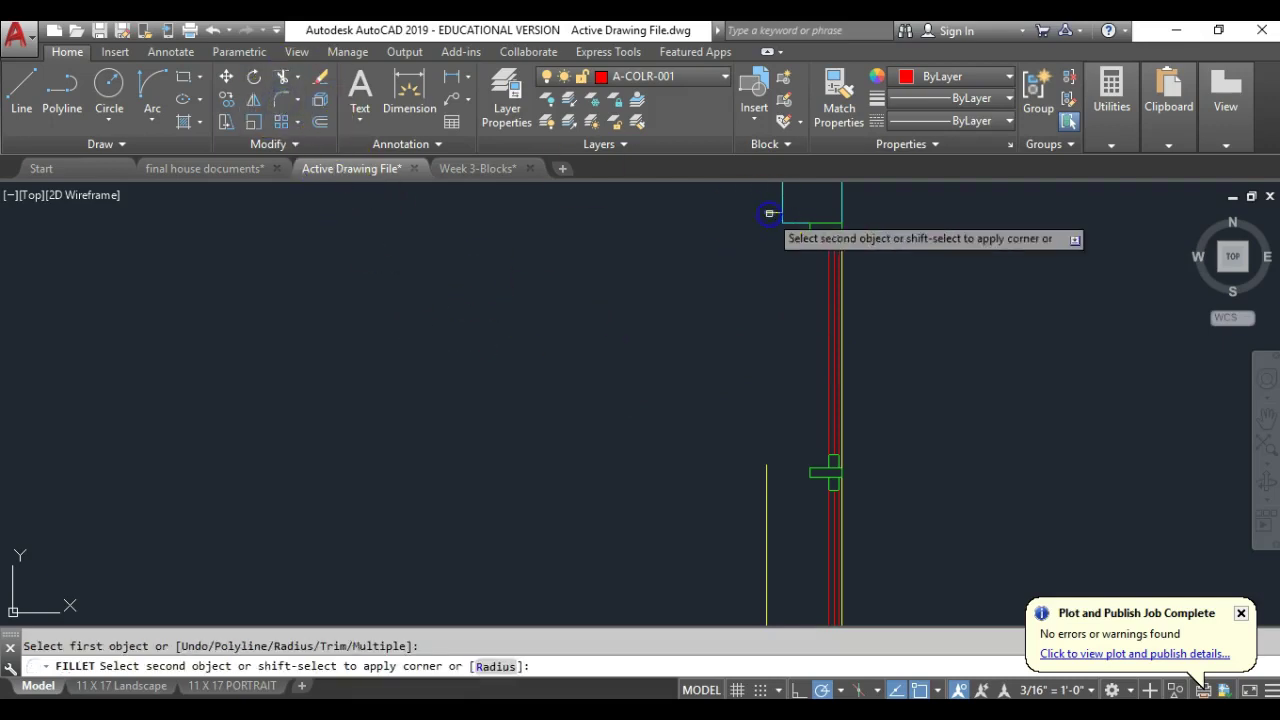
click(766, 476)
- Save the drawing with the whole floor plan in view
scroll(603, 340, down, 2)
scroll(603, 340, down, 5)
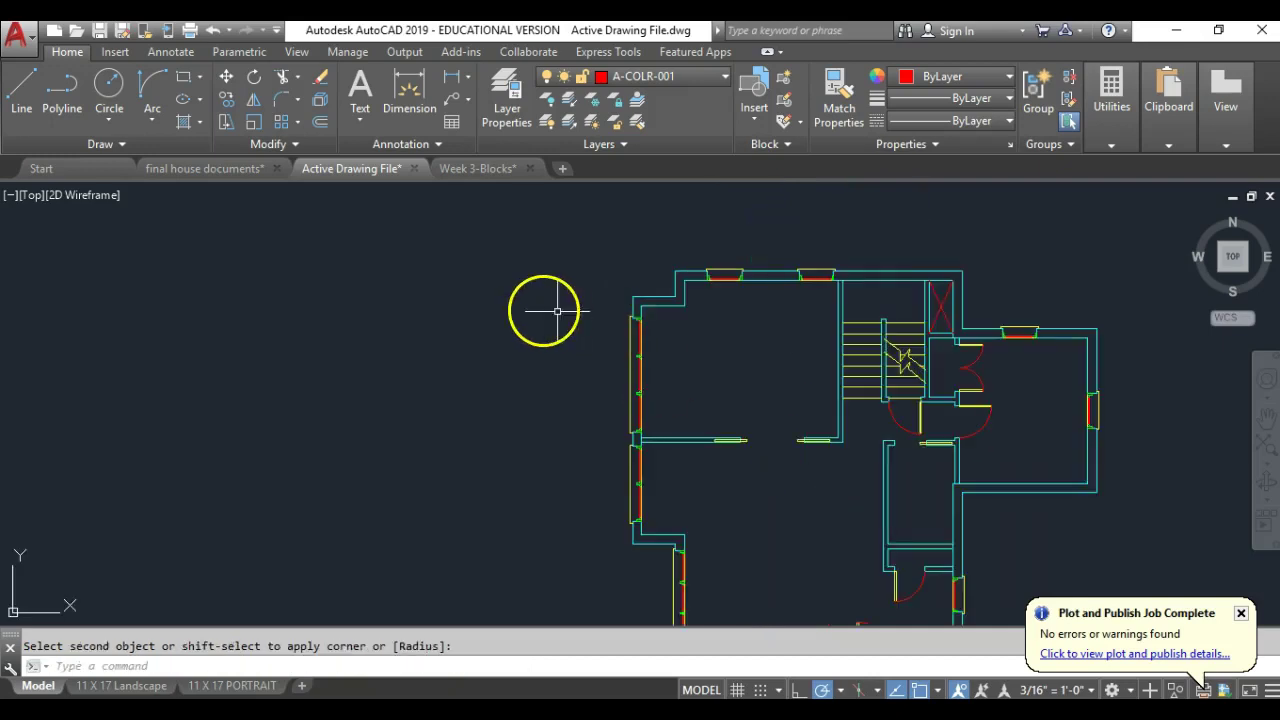
middle_drag(571, 371, 449, 294)
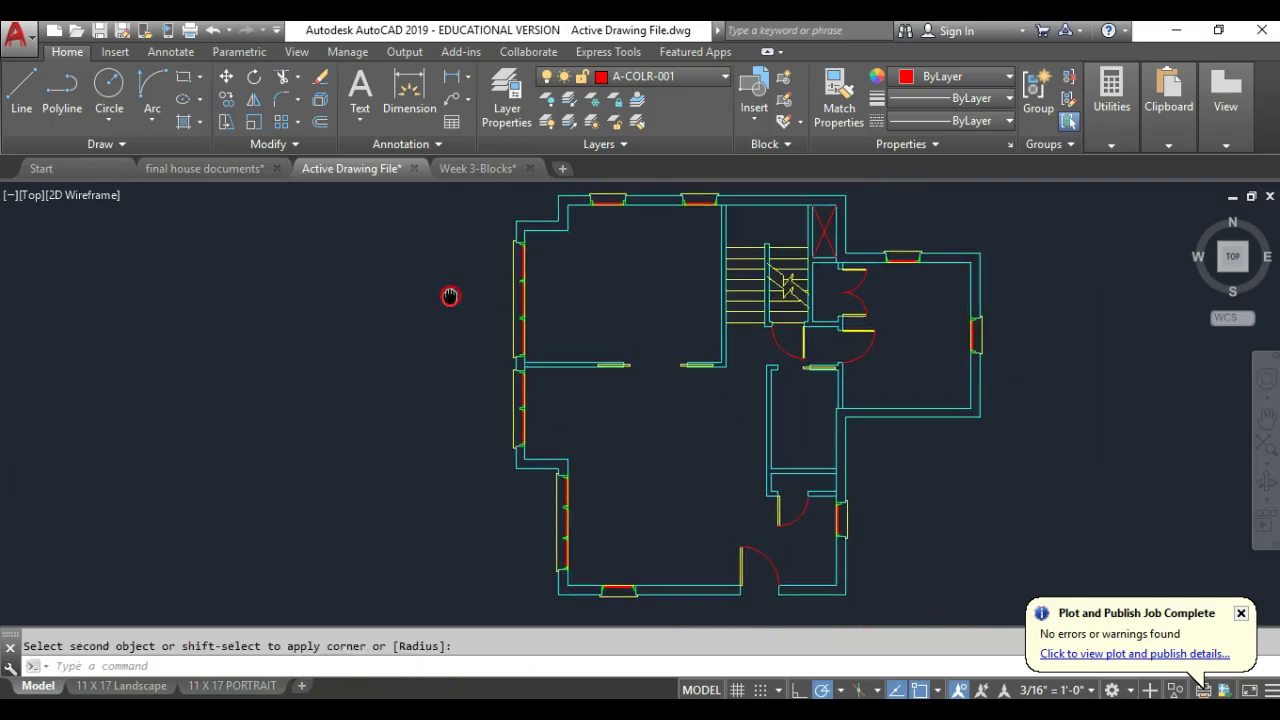
click(100, 35)
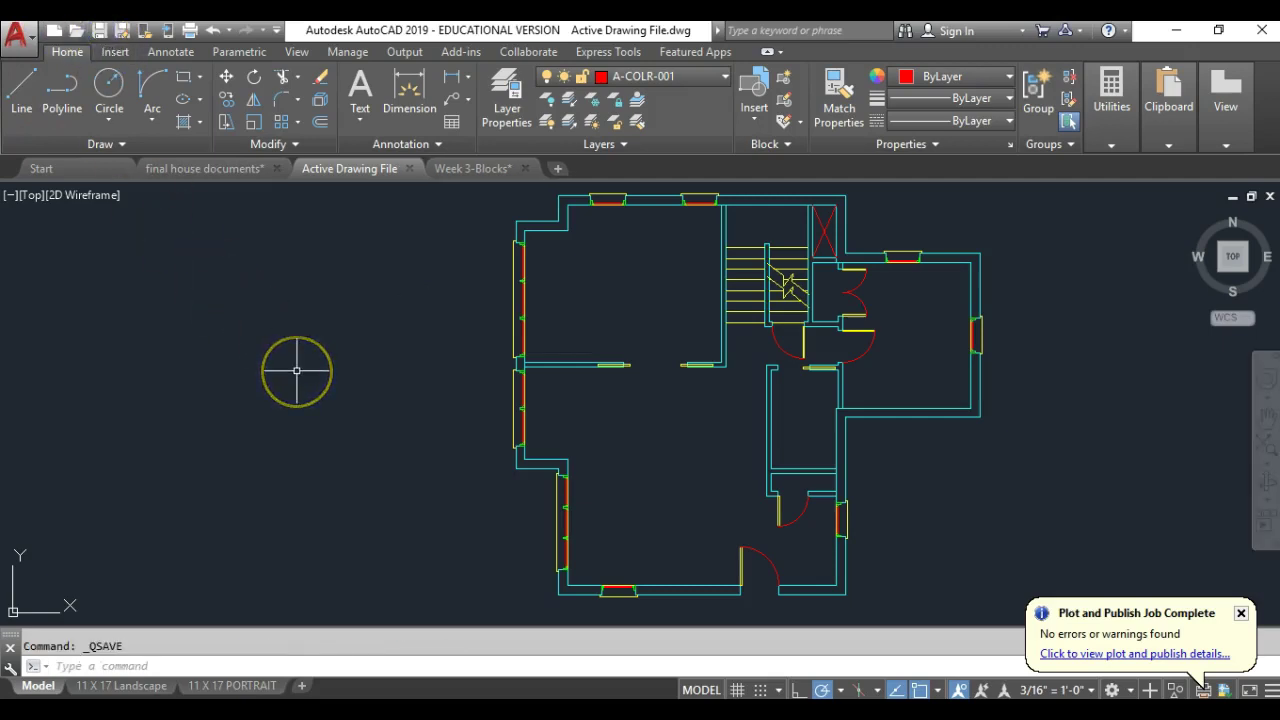